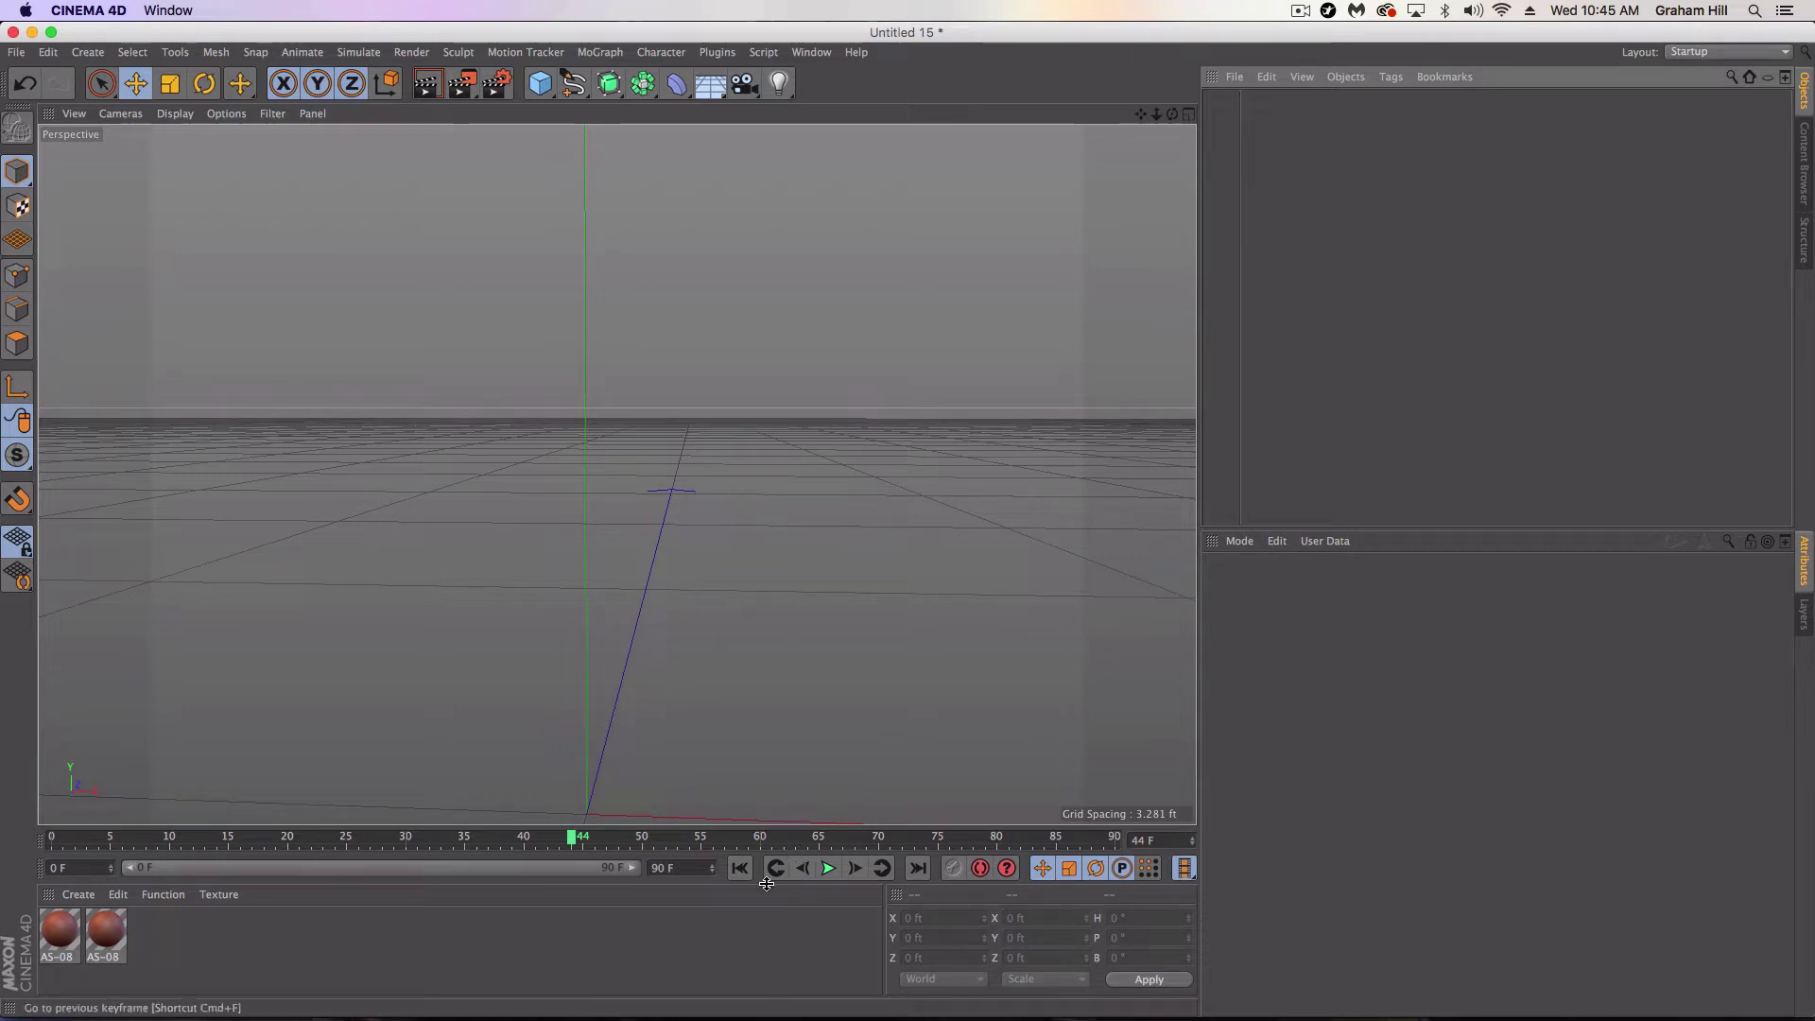
Return the timeline to frame 0 and browse the Sculpting presets' Base Meshes with enlarged thumbnails
{"action": "left_click_drag", "start_coordinate": [577, 838], "coordinate": [52, 837]}
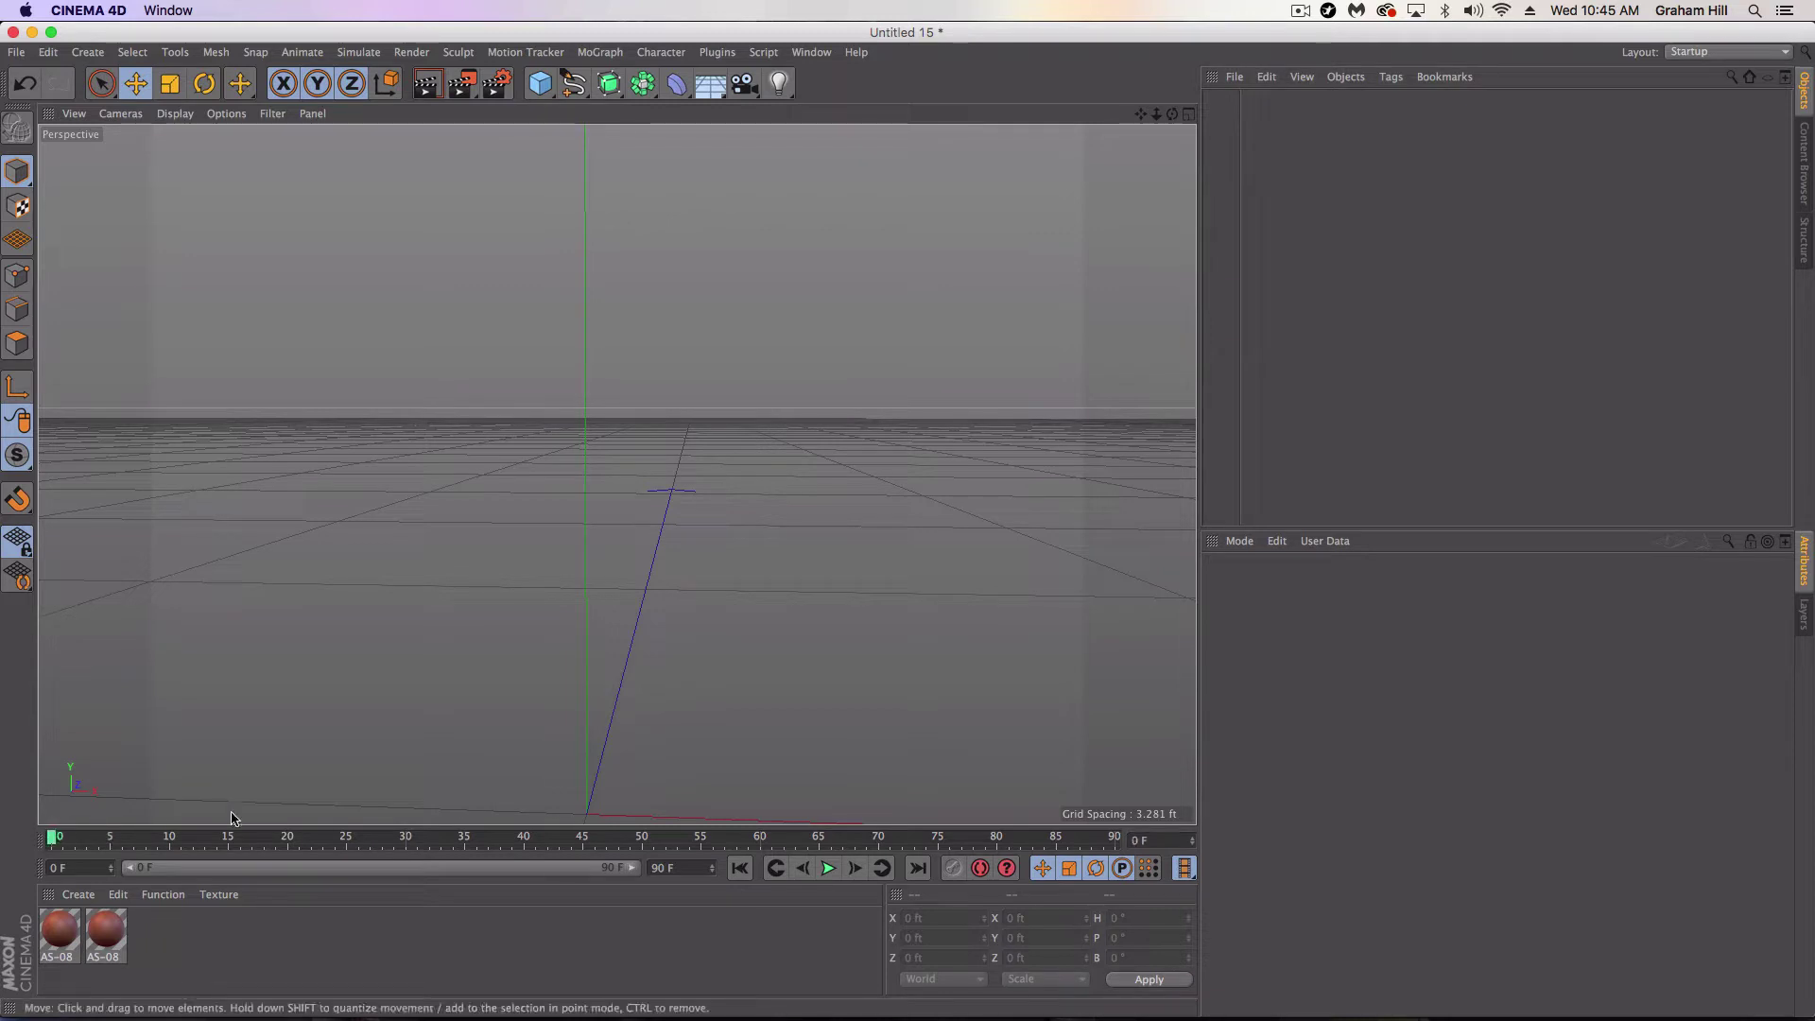
{"action": "left_click", "coordinate": [1804, 162]}
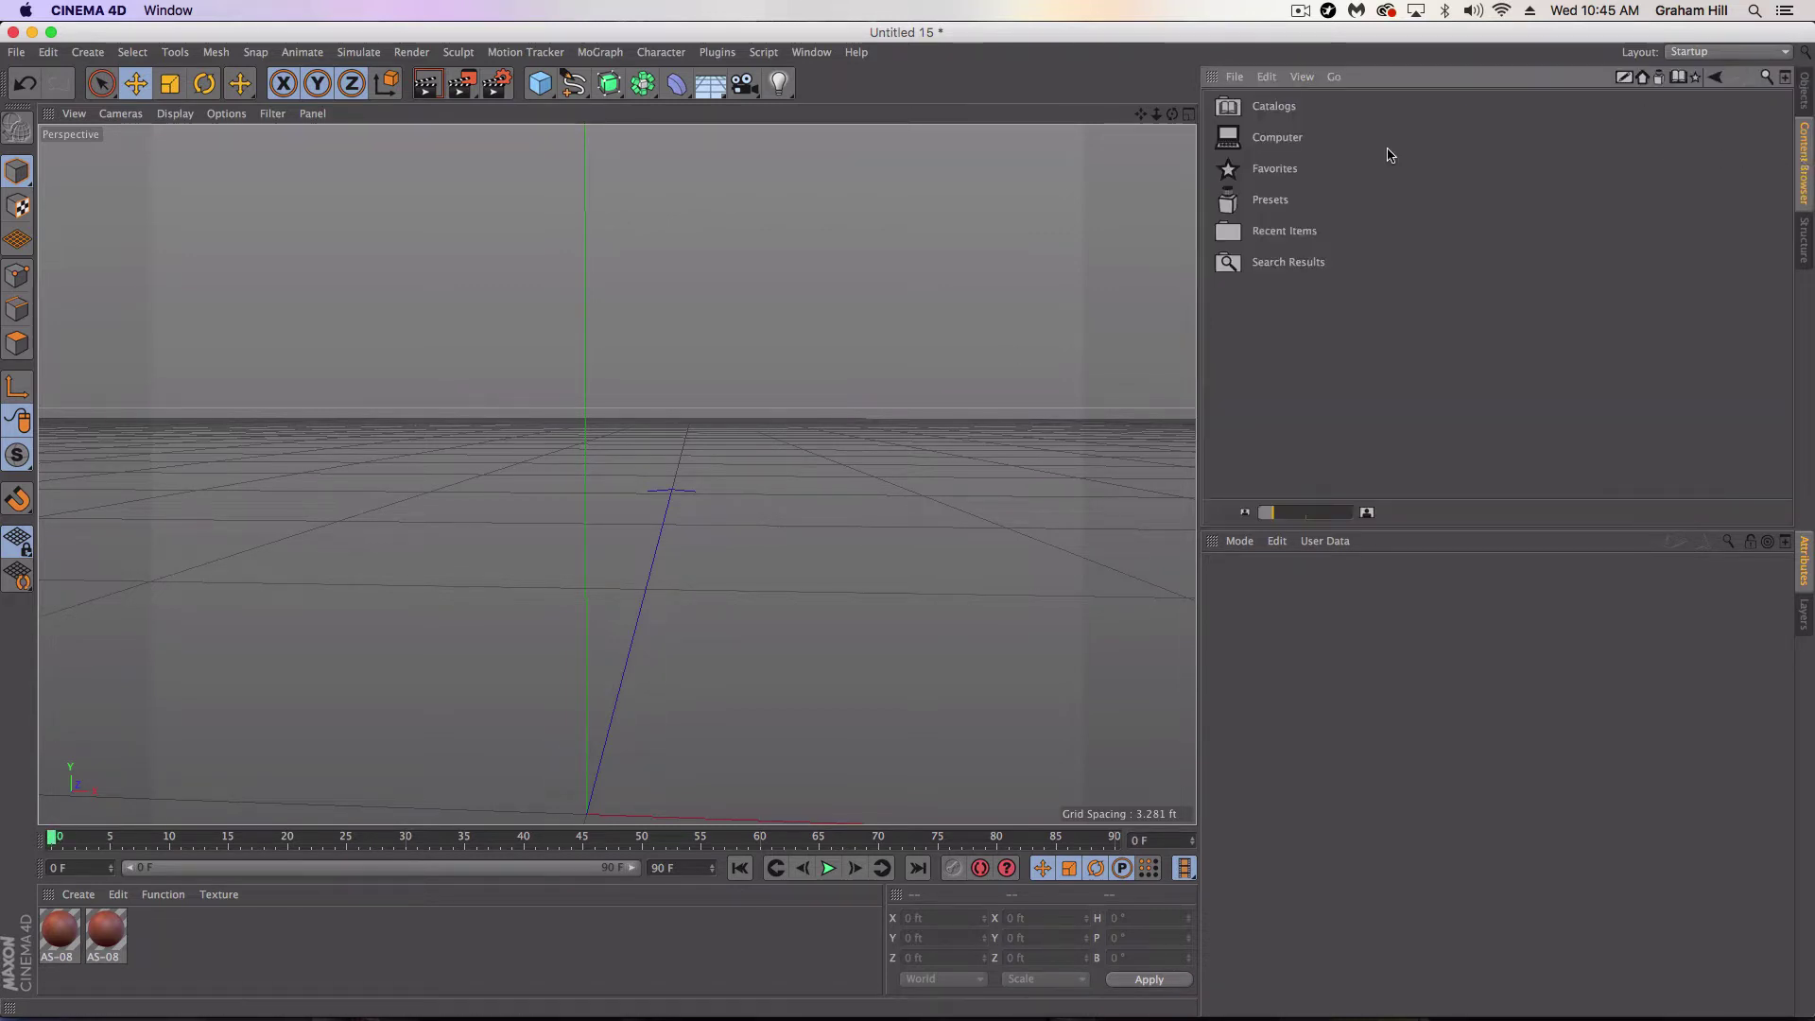
{"action": "double_click", "coordinate": [1229, 199]}
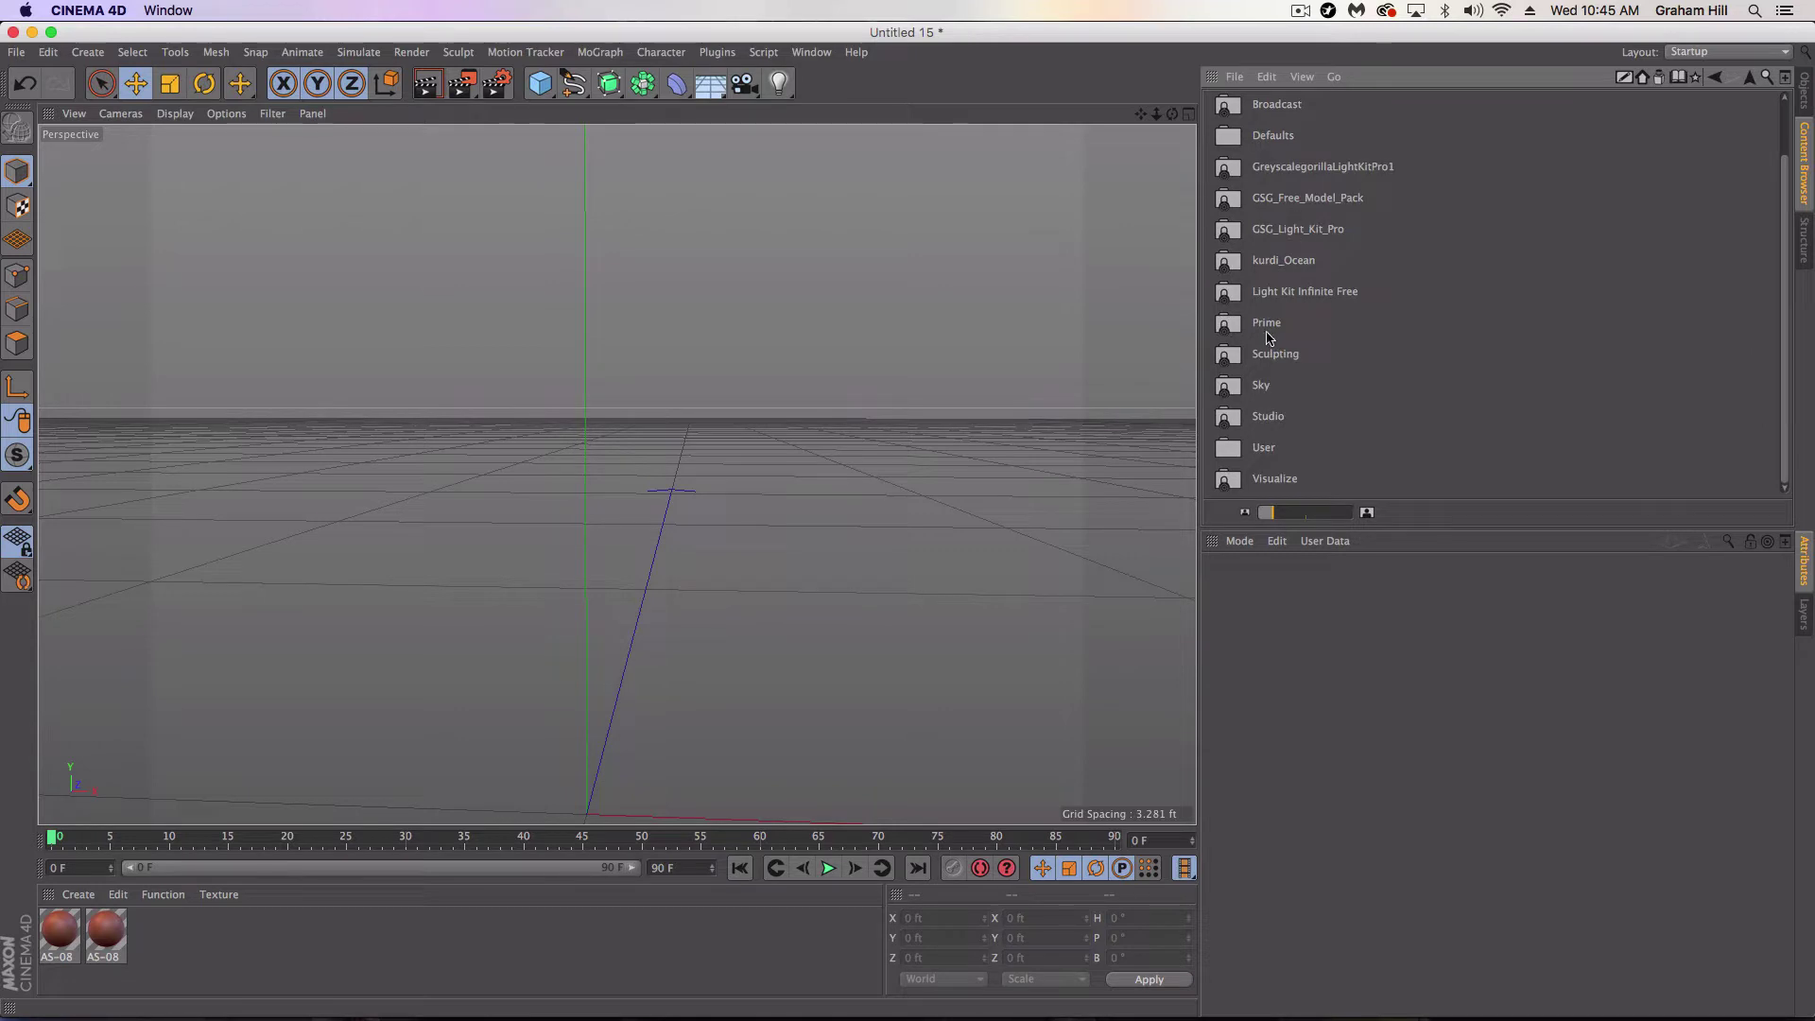
{"action": "double_click", "coordinate": [1234, 352]}
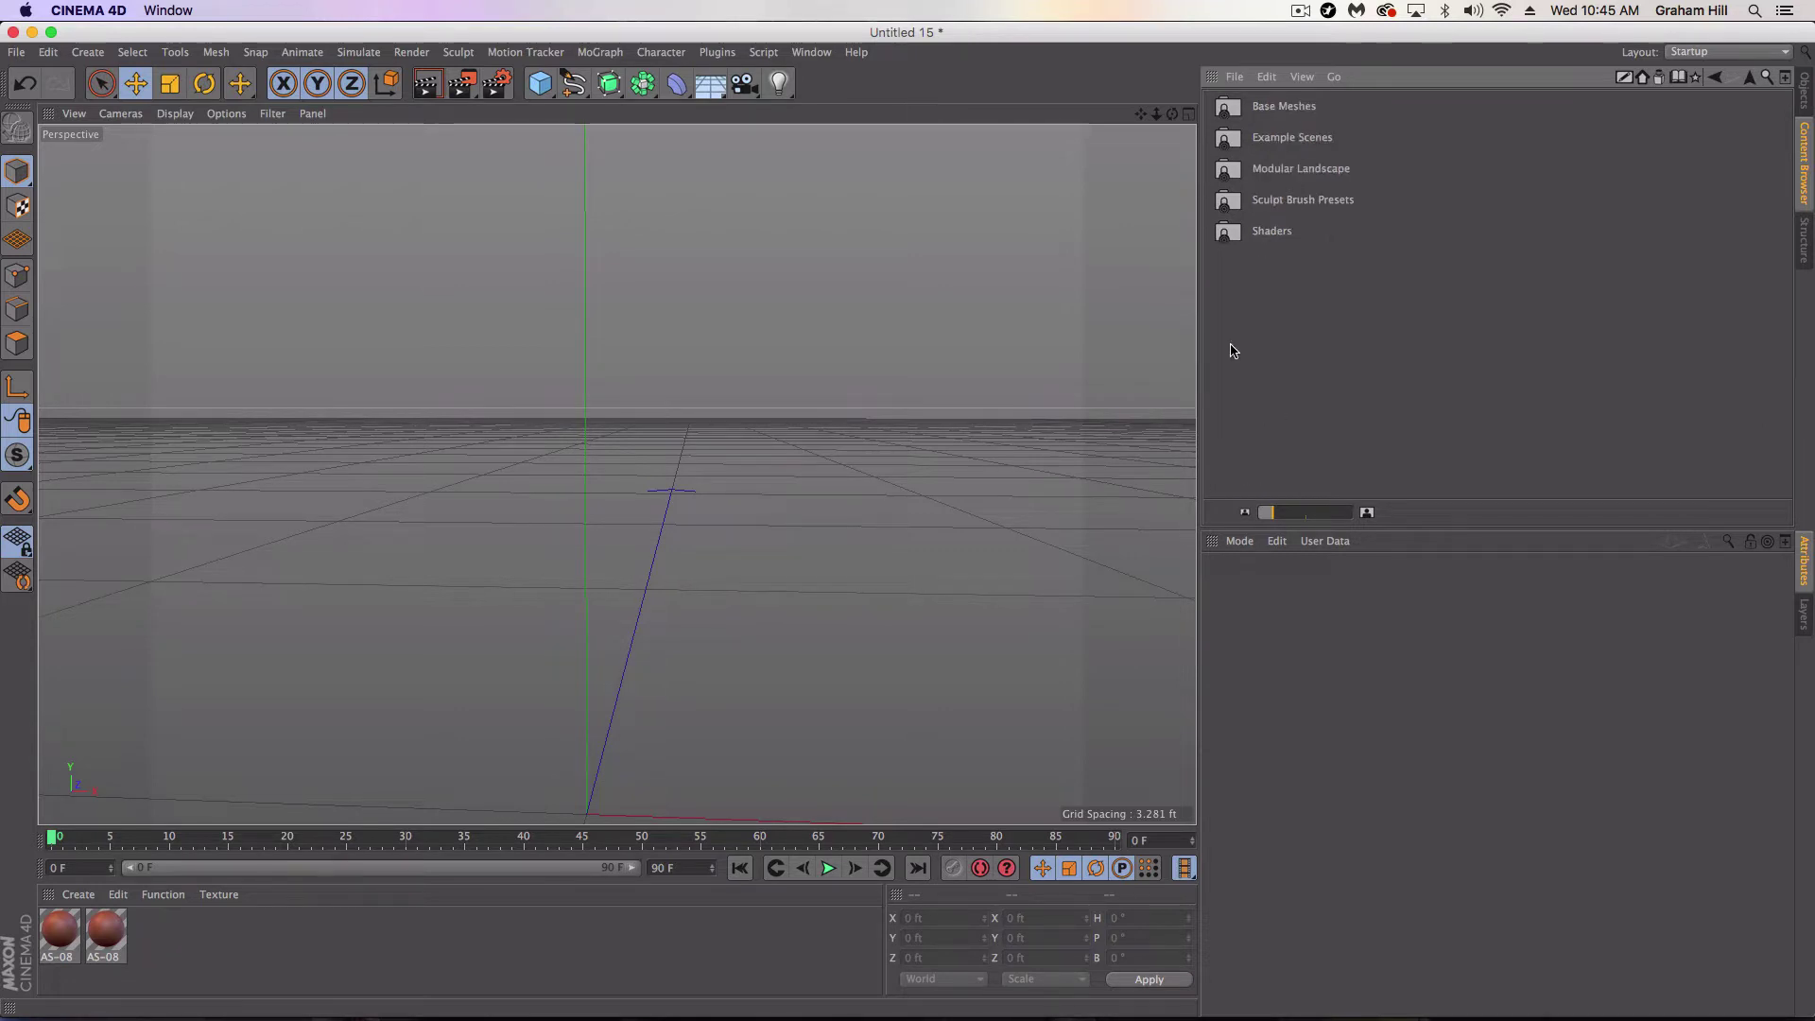
{"action": "double_click", "coordinate": [1240, 112]}
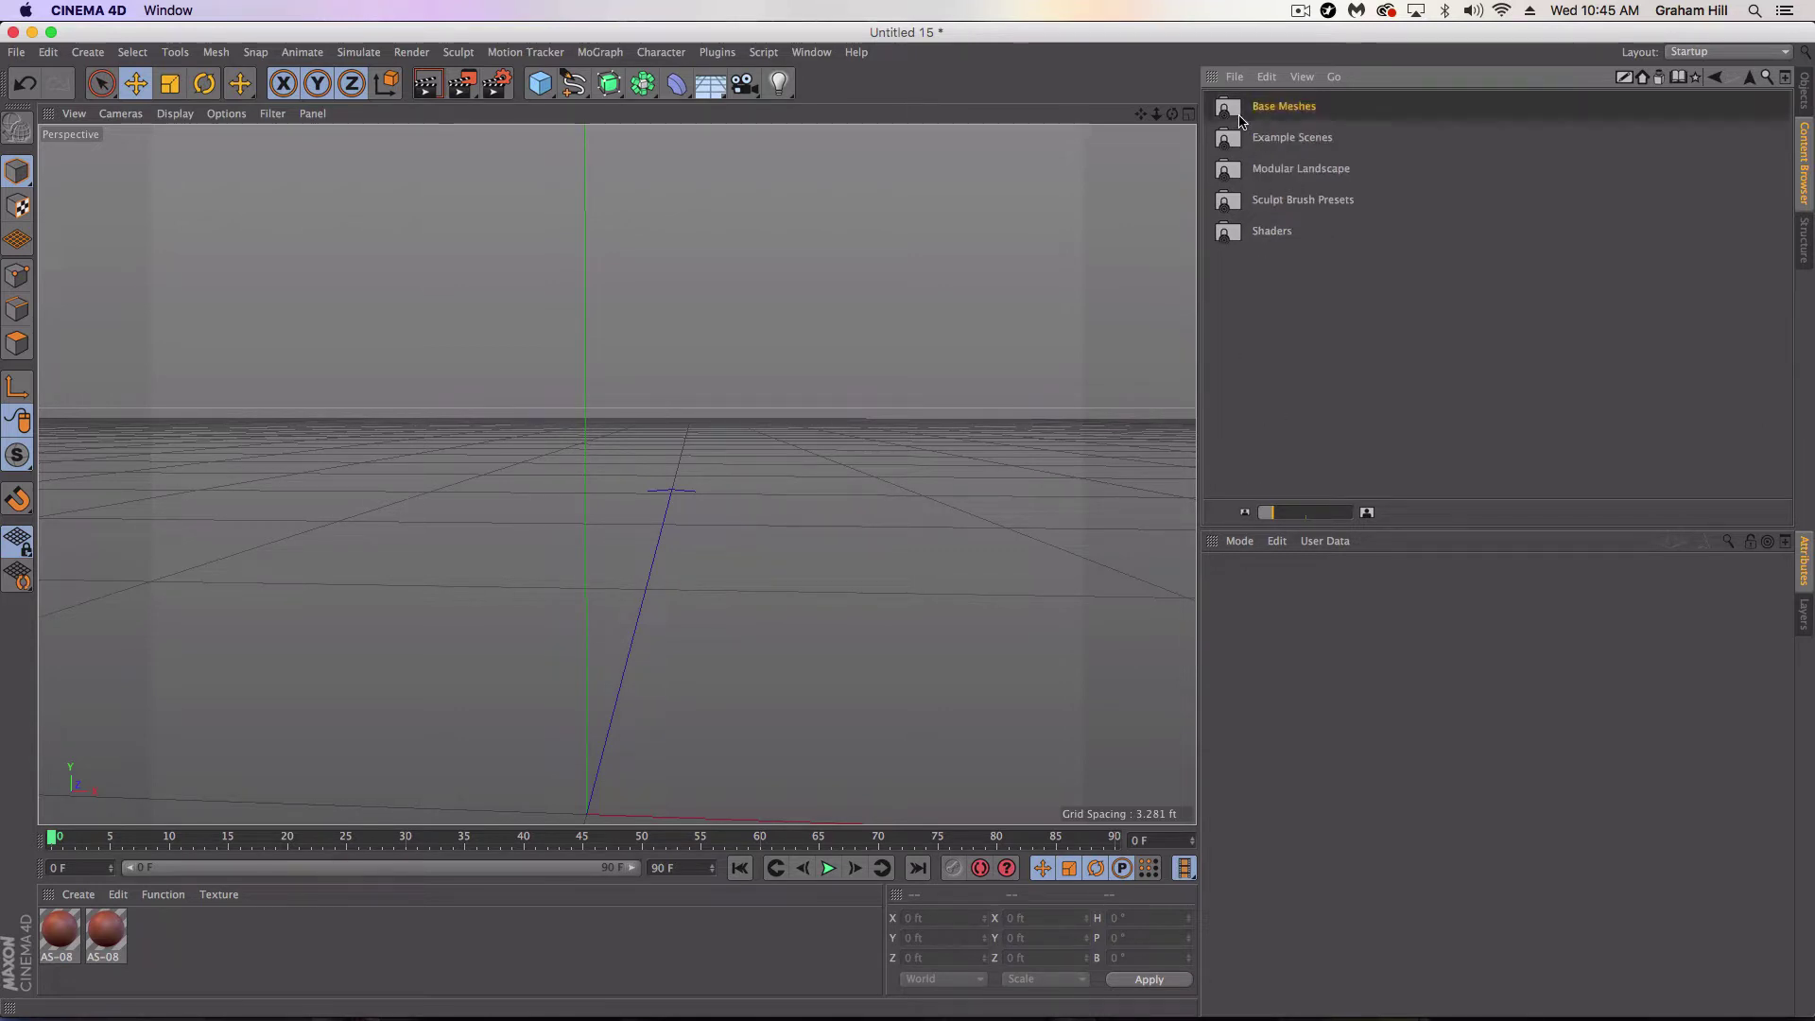
{"action": "left_click", "coordinate": [1327, 512]}
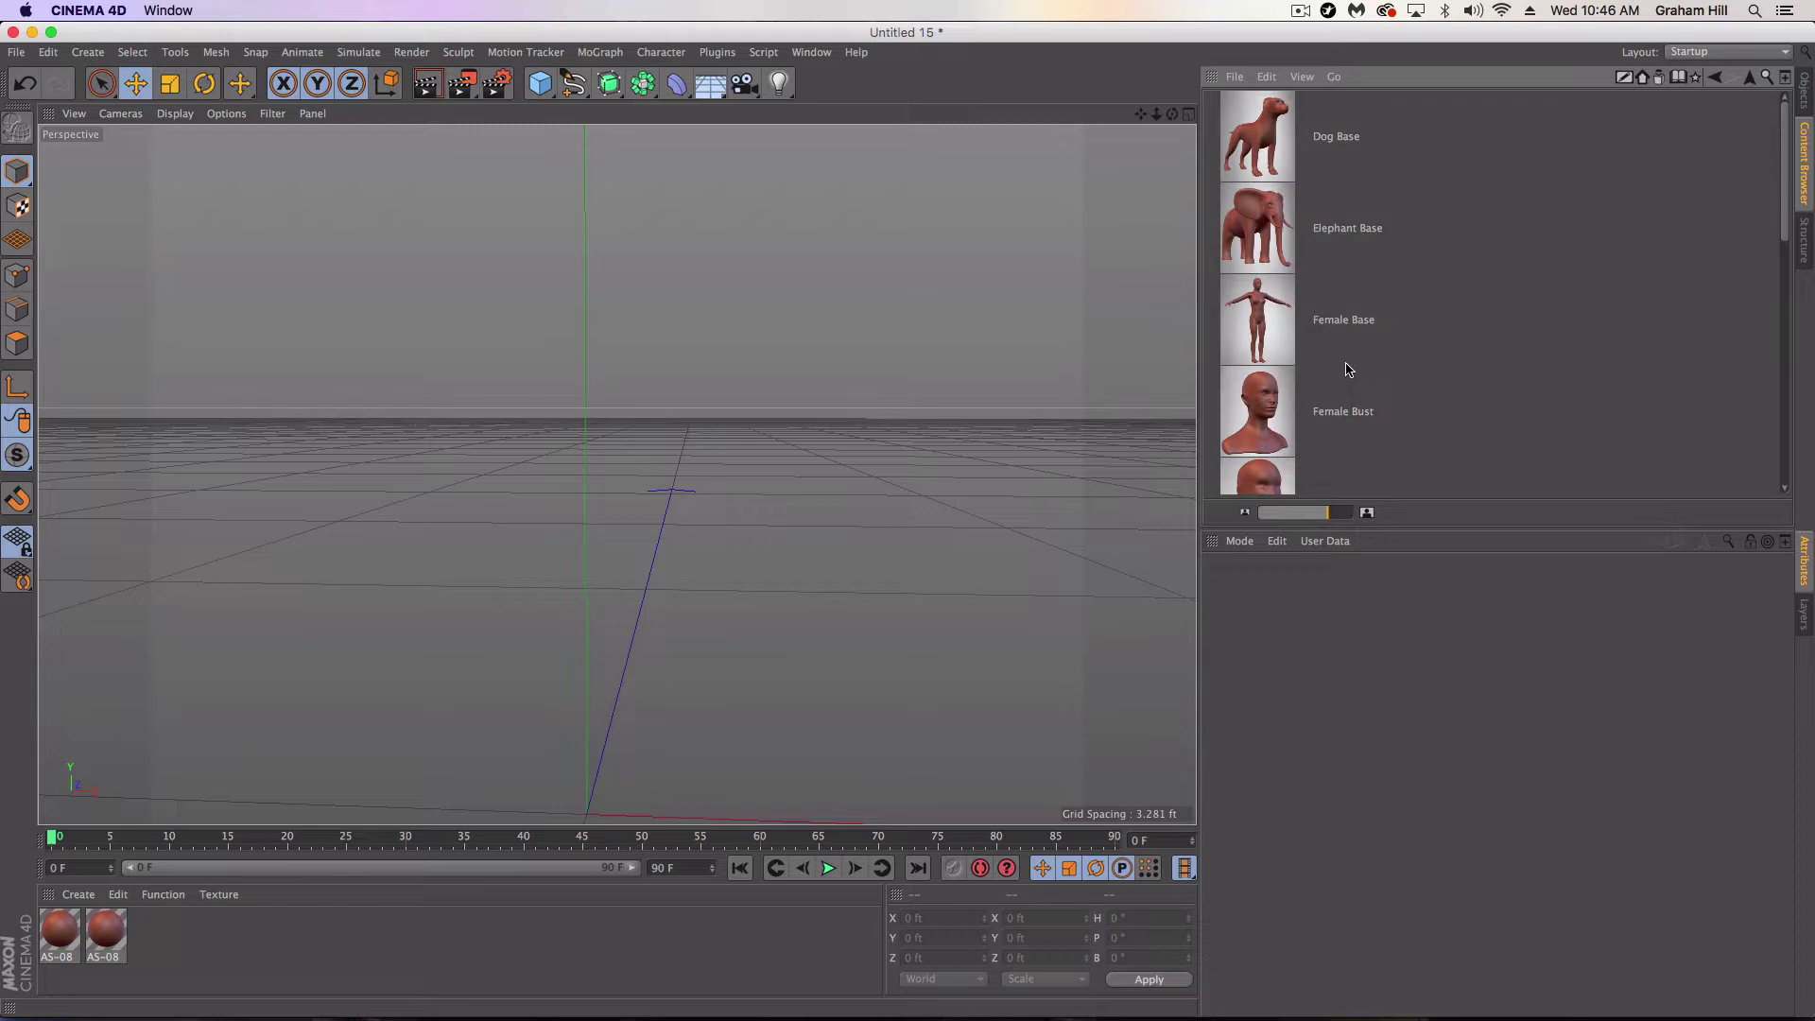
Add the Female Bust base mesh to the scene and frame it in the viewport
{"action": "scroll", "coordinate": [1349, 369], "scroll_direction": "down", "scroll_amount": 10}
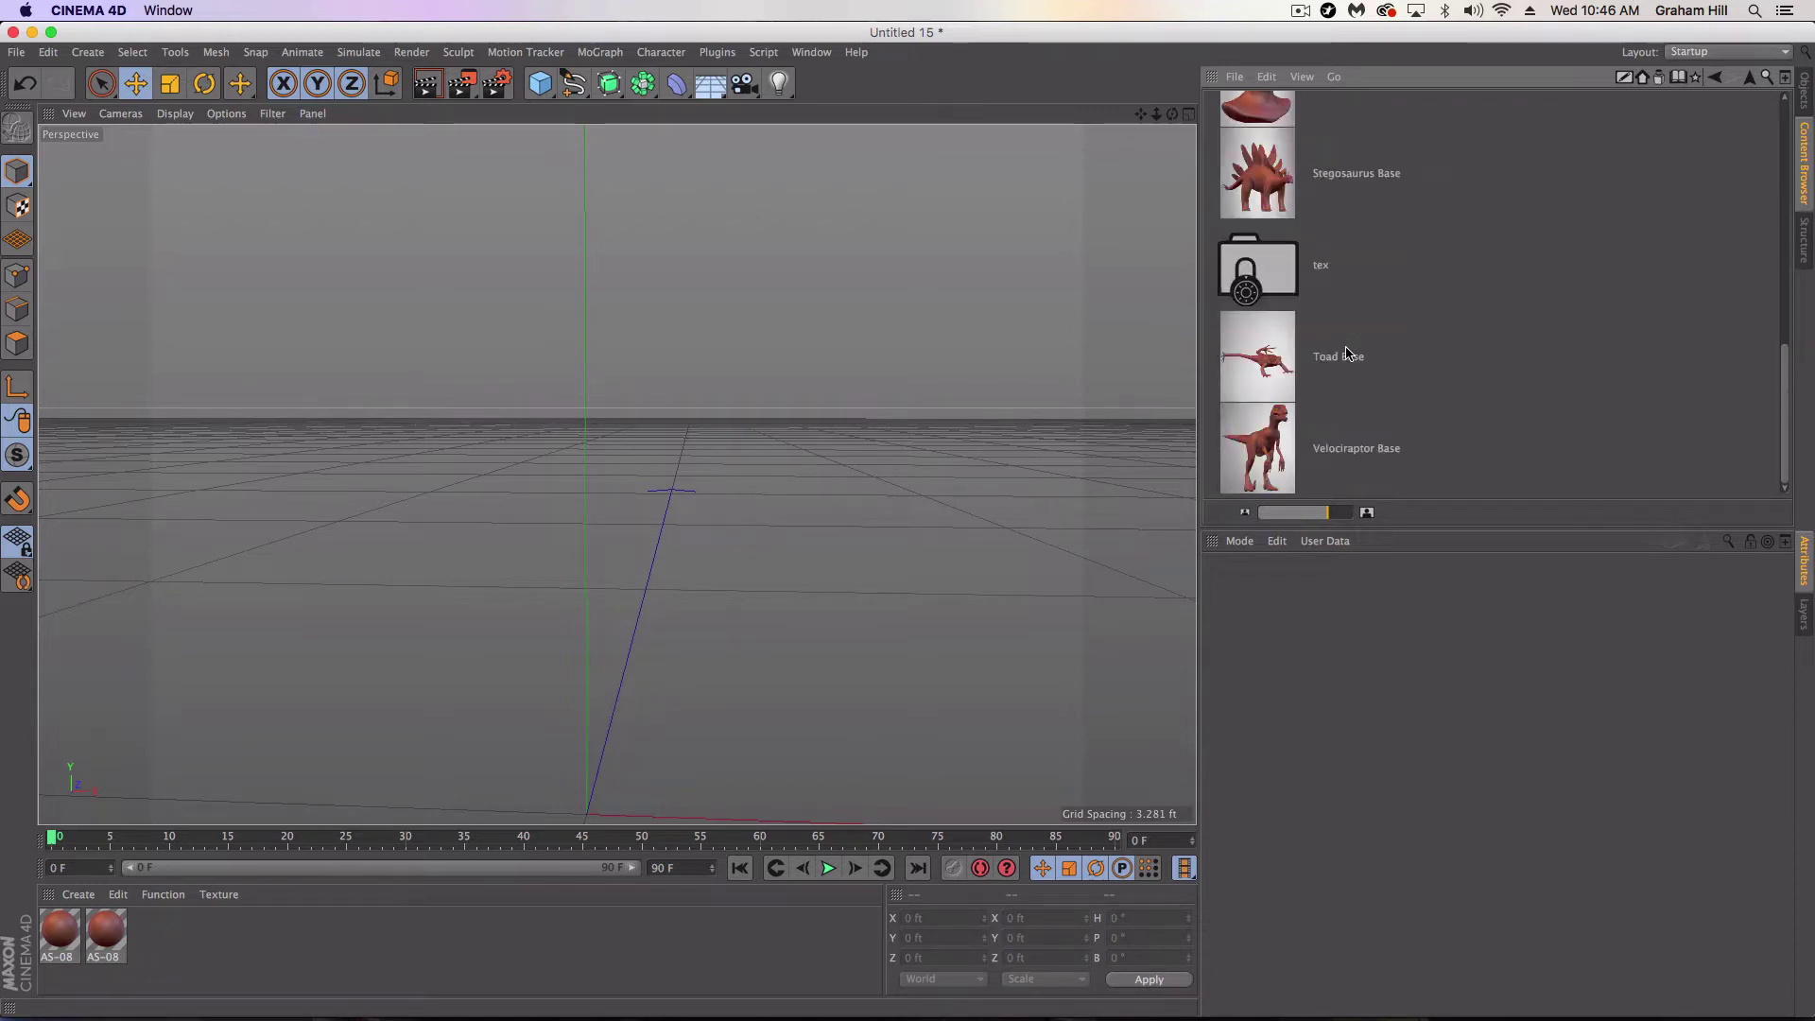
{"action": "scroll", "coordinate": [1349, 354], "scroll_direction": "up", "scroll_amount": 8}
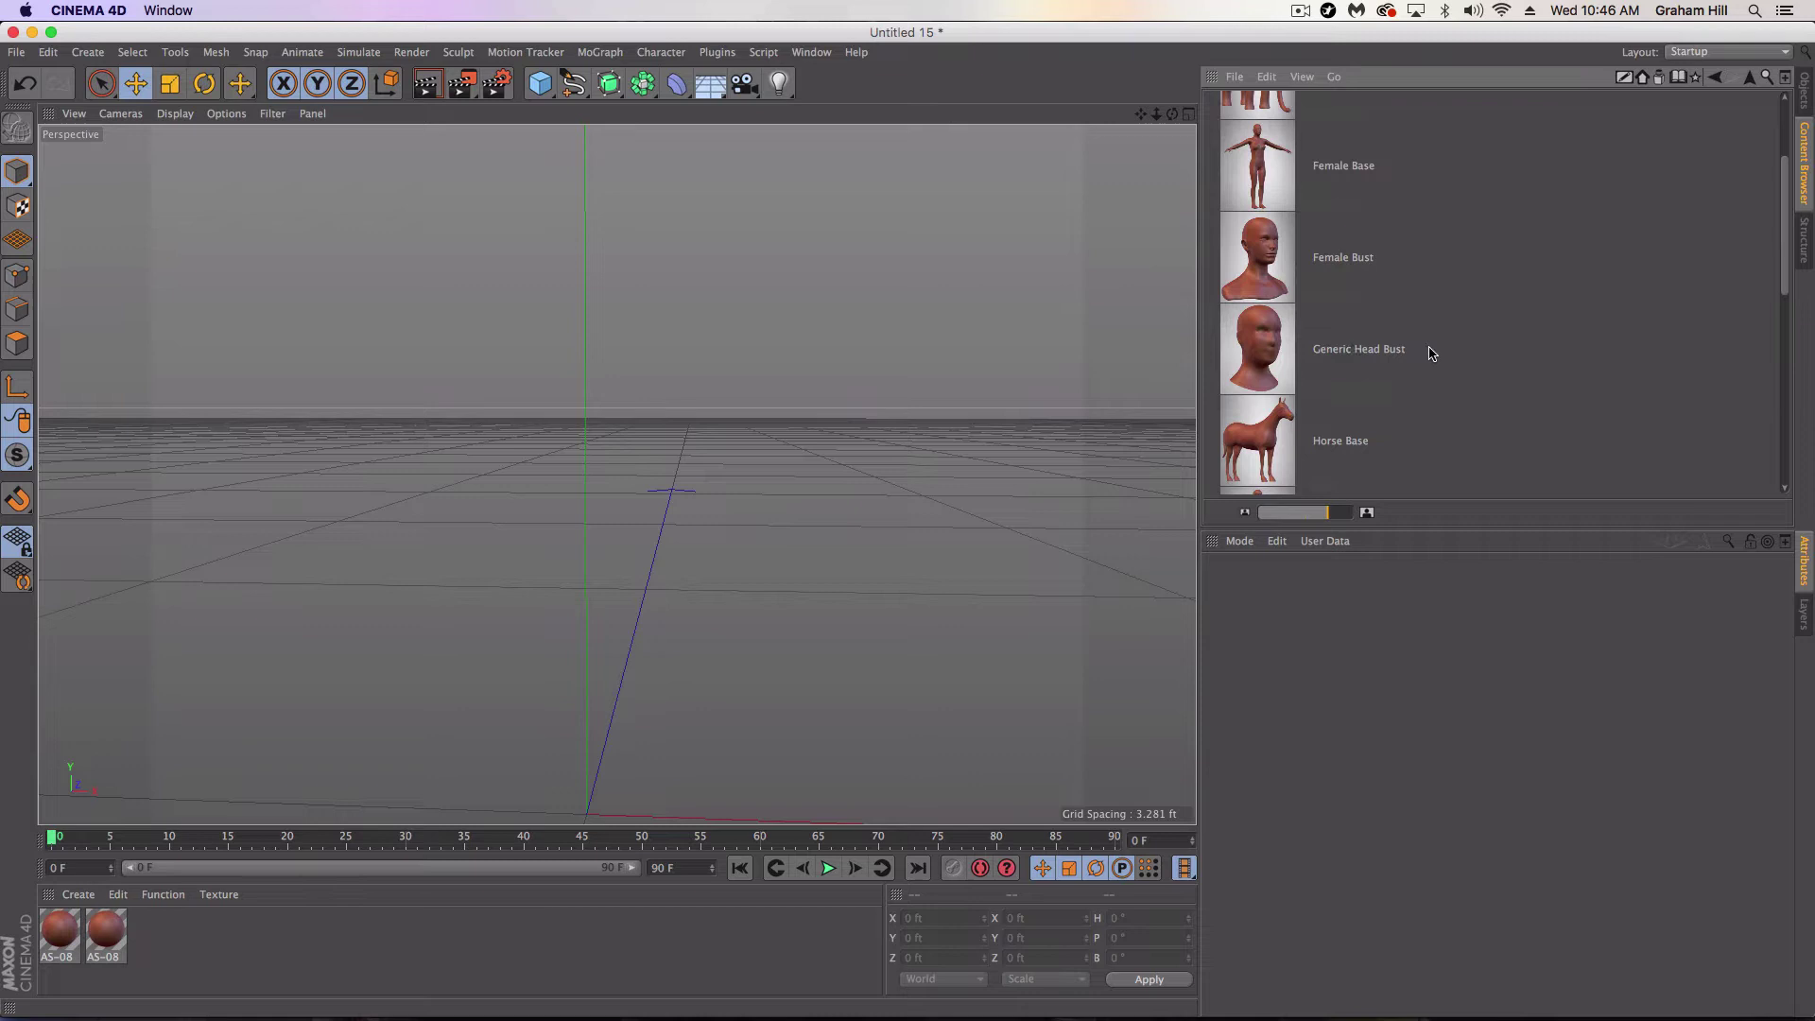
{"action": "left_click_drag", "start_coordinate": [1284, 254], "coordinate": [581, 620]}
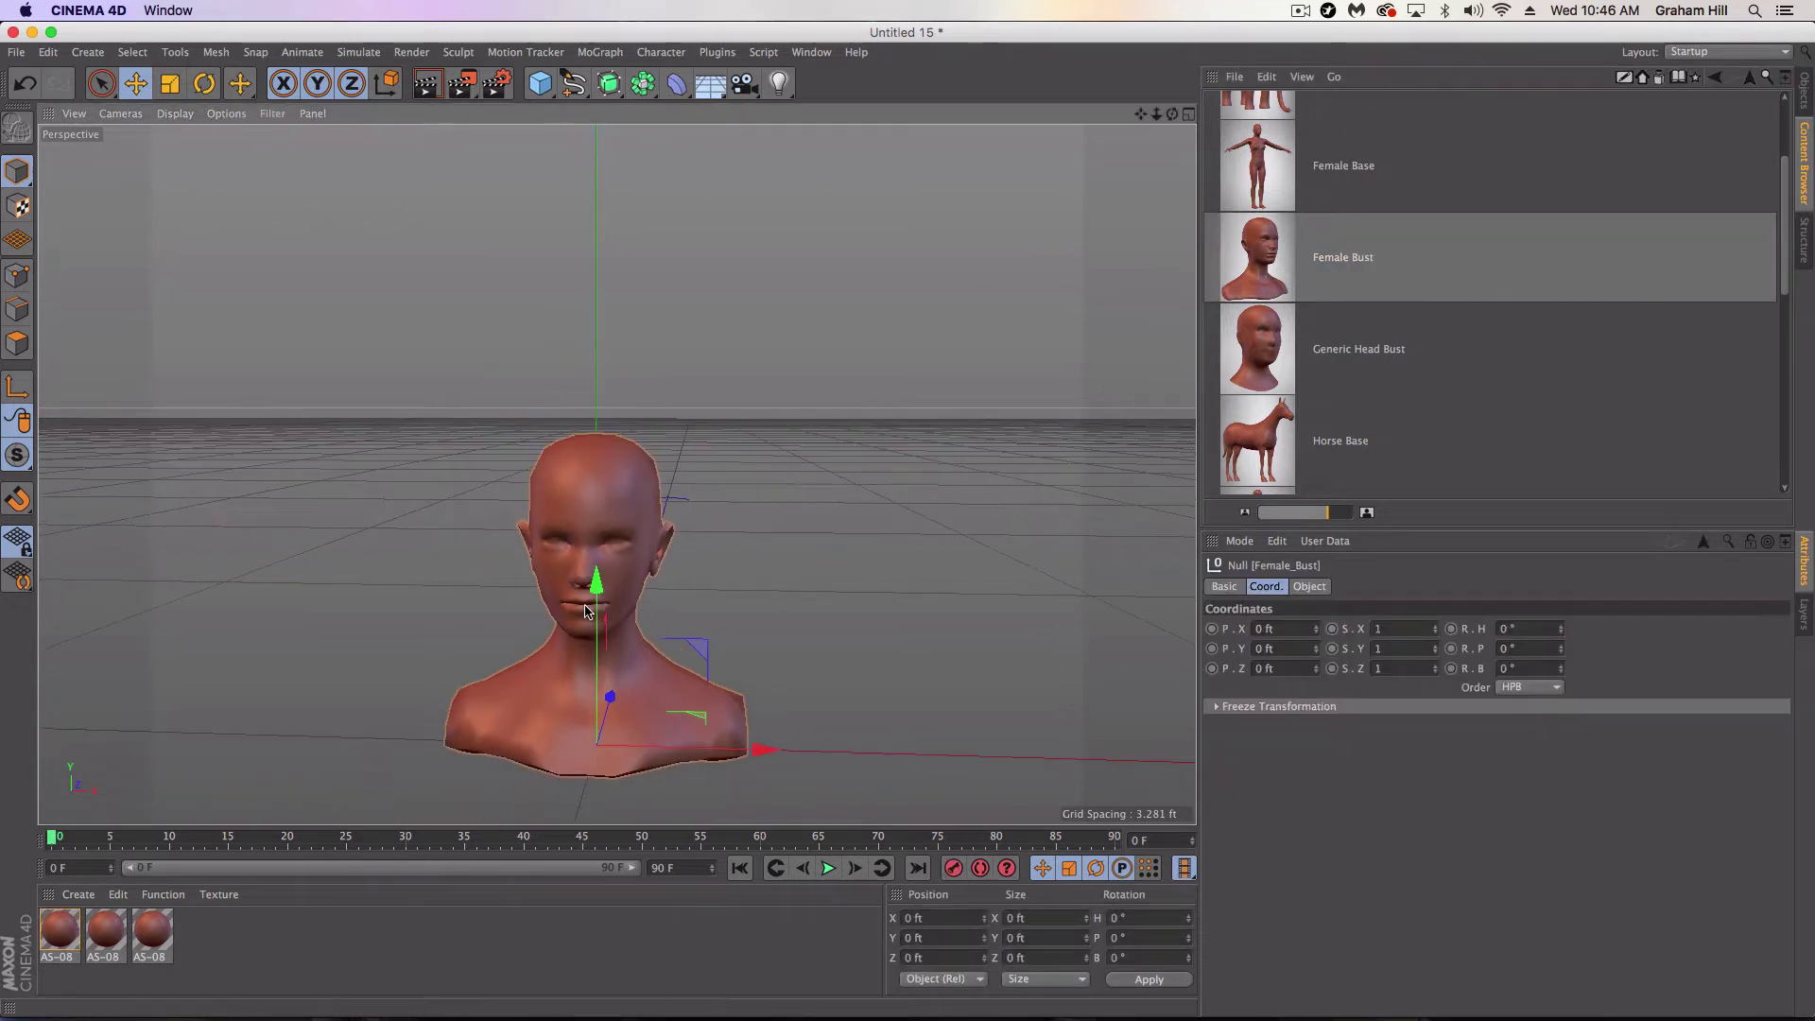
{"action": "middle_click_drag", "start_coordinate": [594, 619], "coordinate": [677, 573], "text": "alt"}
{"action": "scroll", "coordinate": [678, 573], "scroll_direction": "up", "scroll_amount": 5}
{"action": "left_click_drag", "start_coordinate": [678, 572], "coordinate": [728, 567], "text": "alt"}
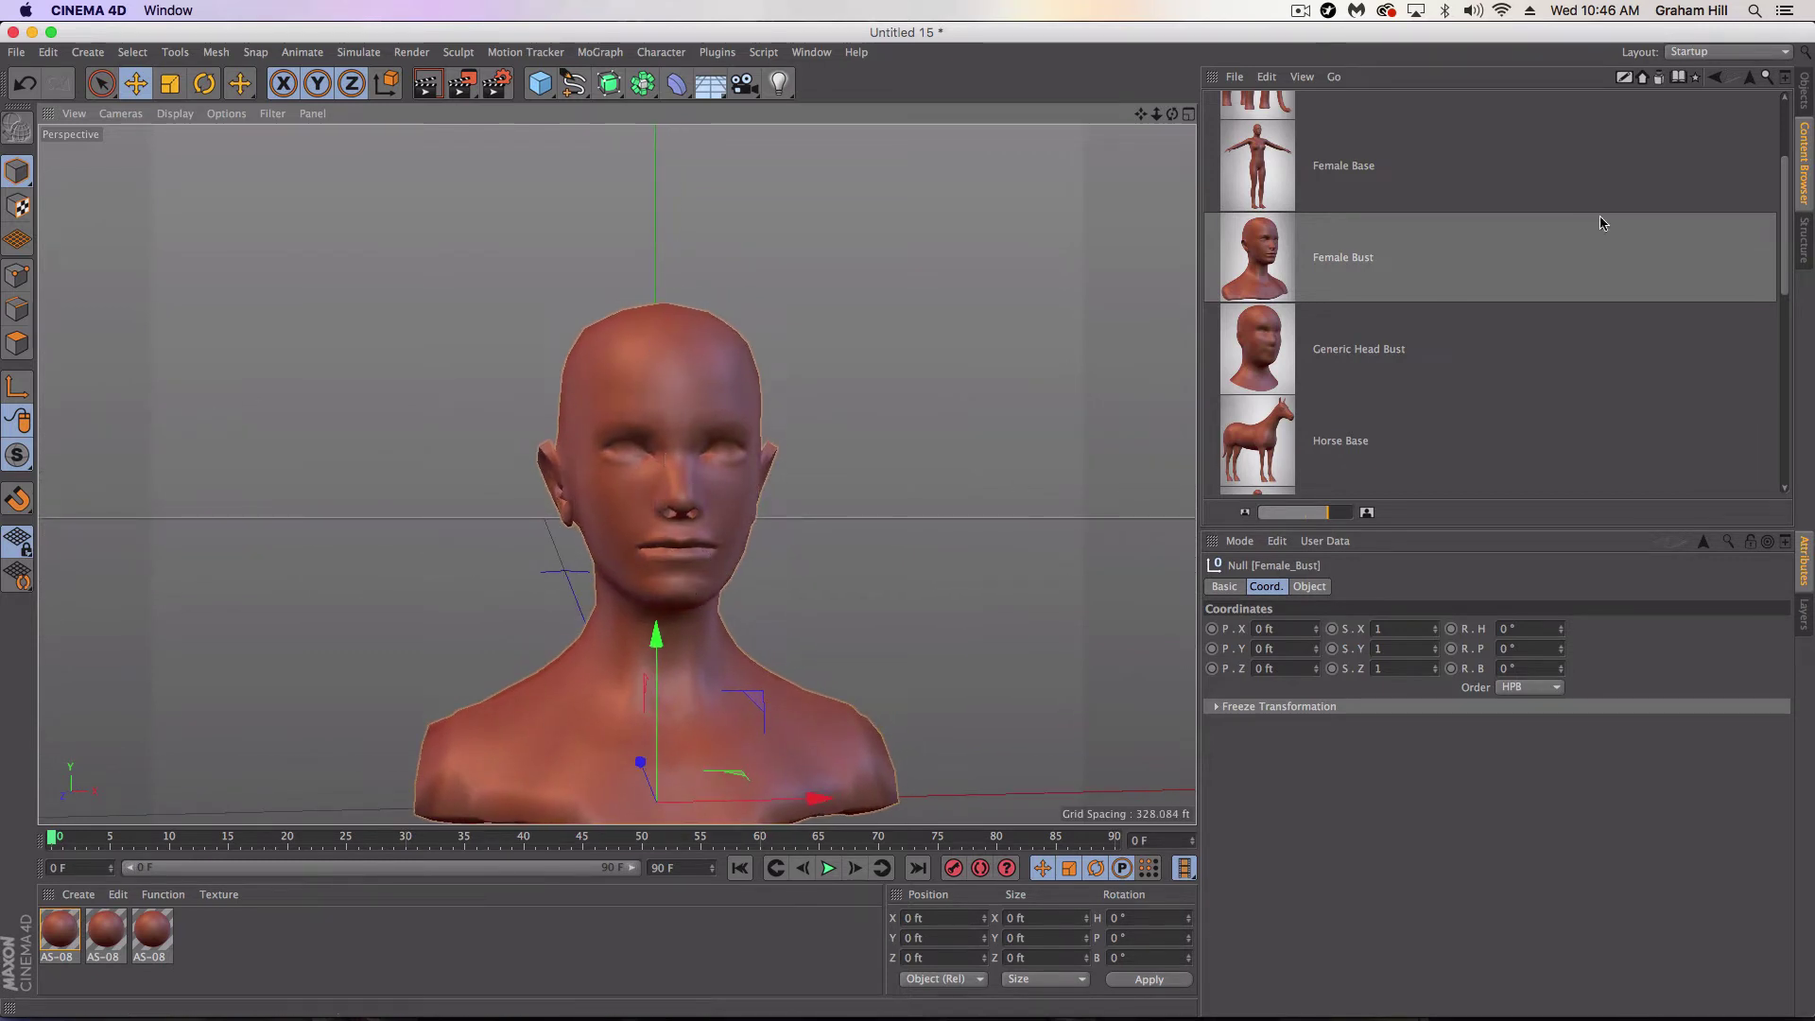
Add a Pose Morph character tag to the bust's child mesh and enable Points mixing
{"action": "left_click", "coordinate": [1802, 90]}
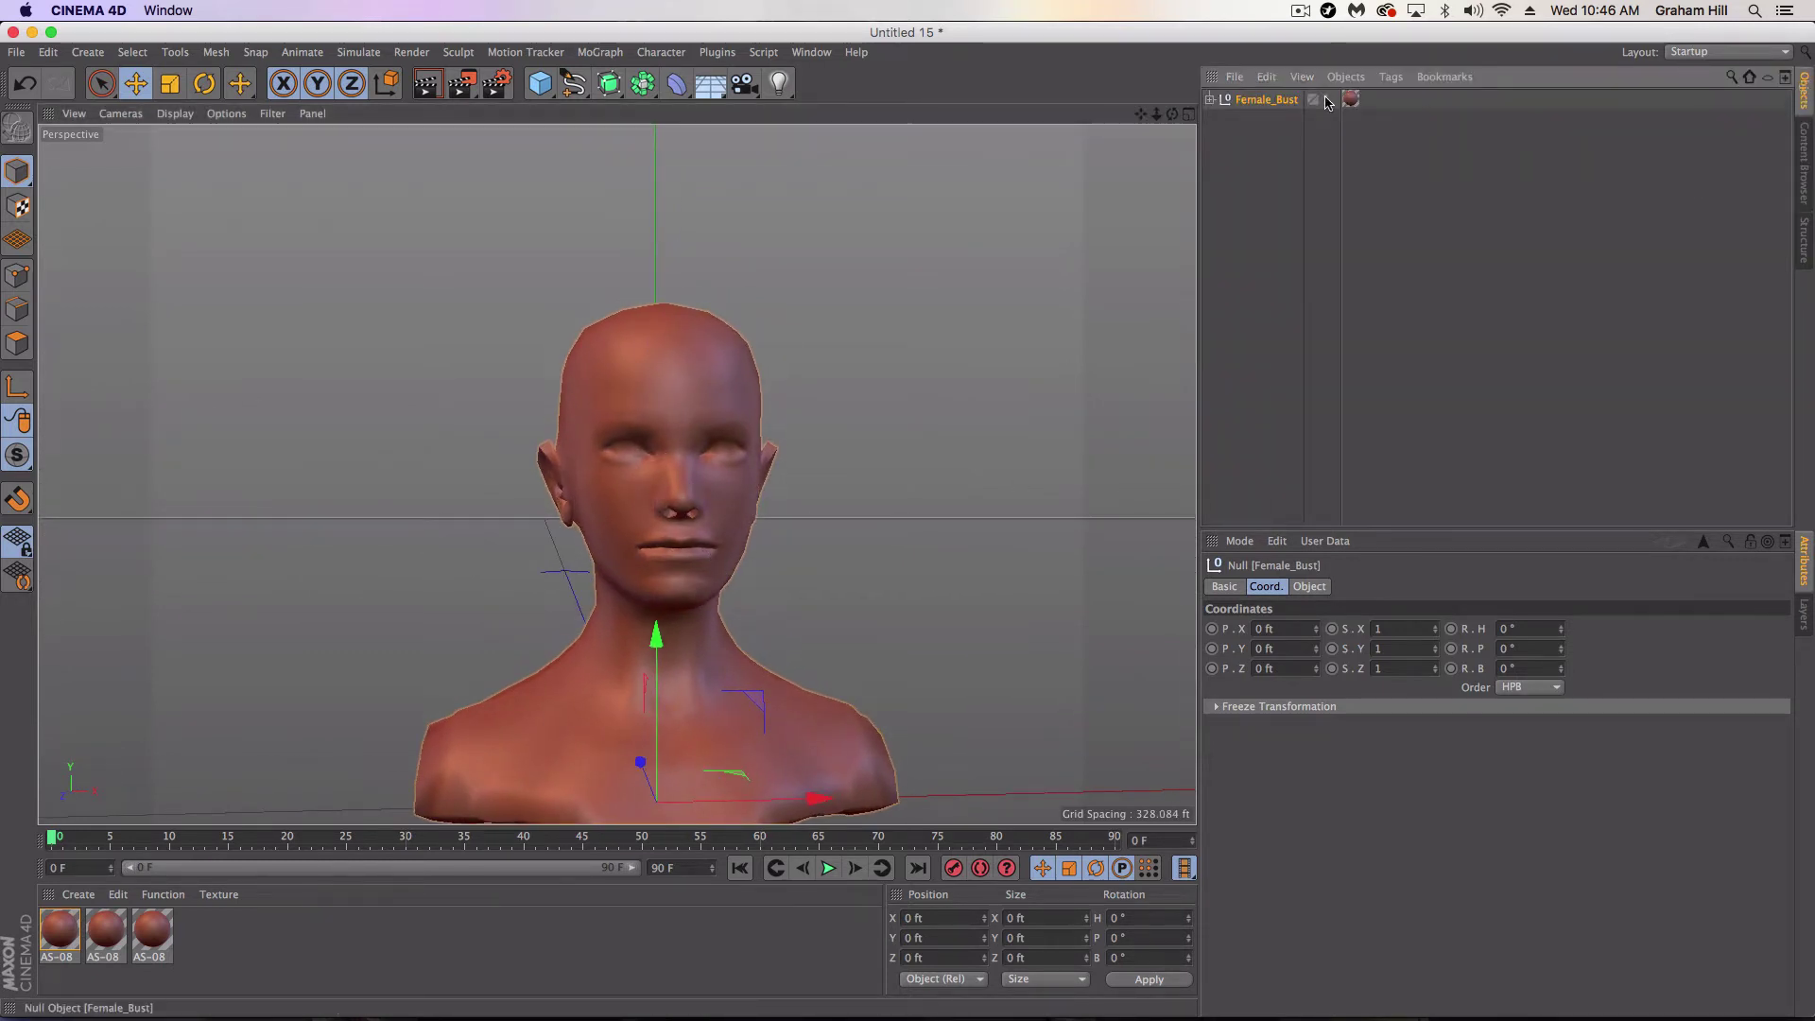
{"action": "left_click_drag", "start_coordinate": [719, 525], "coordinate": [671, 547], "text": "alt"}
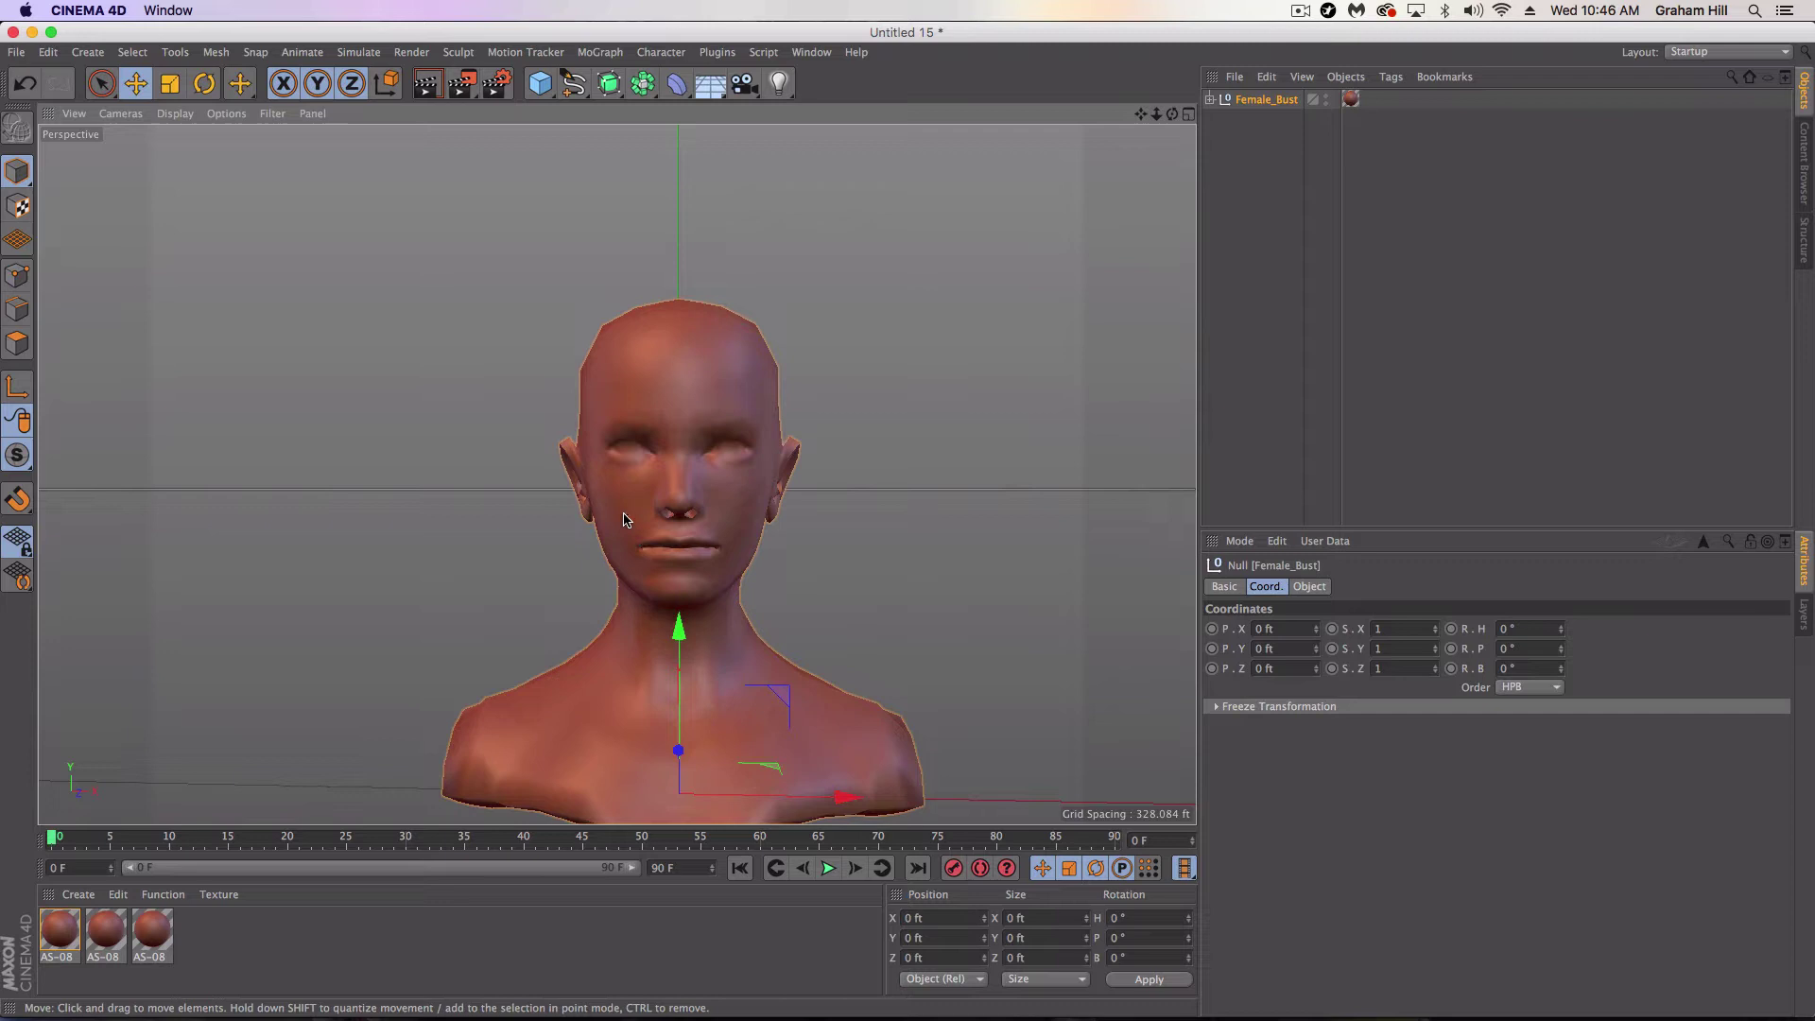
{"action": "mouse_move", "coordinate": [723, 562]}
{"action": "left_mouse_down", "text": "alt"}
{"action": "mouse_move", "coordinate": [694, 560]}
{"action": "mouse_move", "coordinate": [730, 549]}
{"action": "left_mouse_up", "text": "alt"}
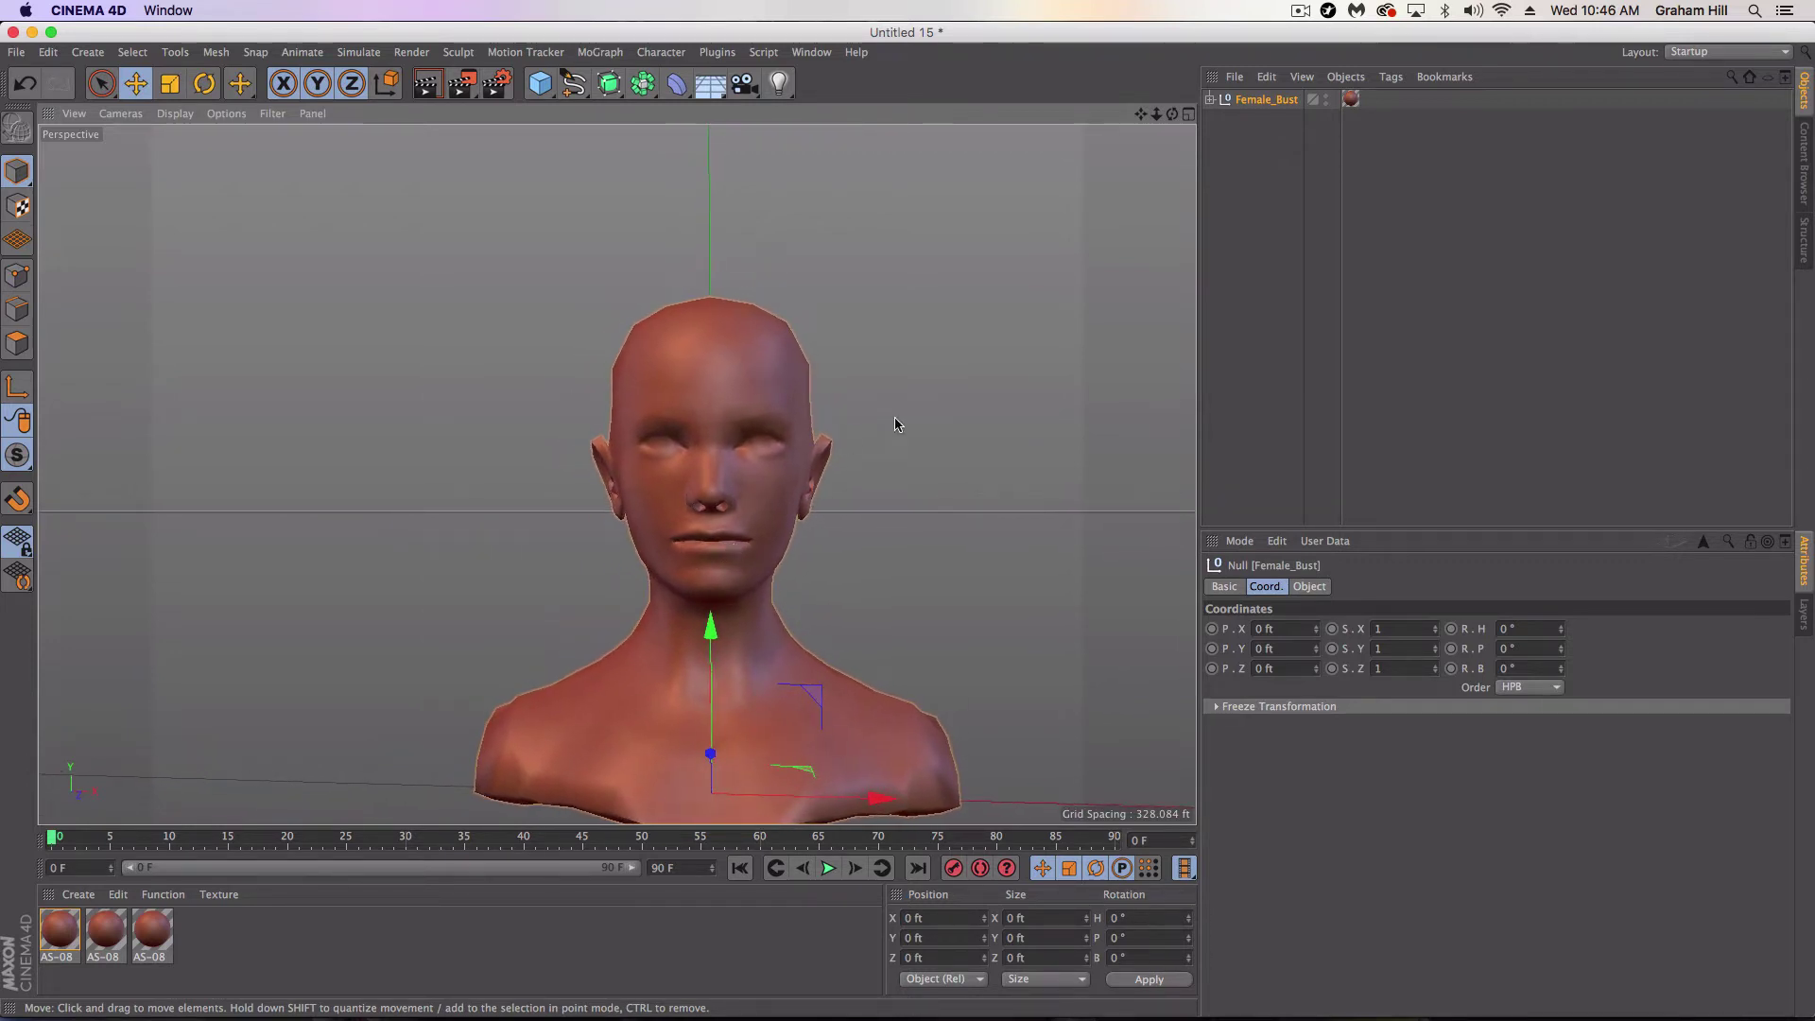
{"action": "left_click", "coordinate": [1210, 99]}
{"action": "left_click", "coordinate": [1259, 121]}
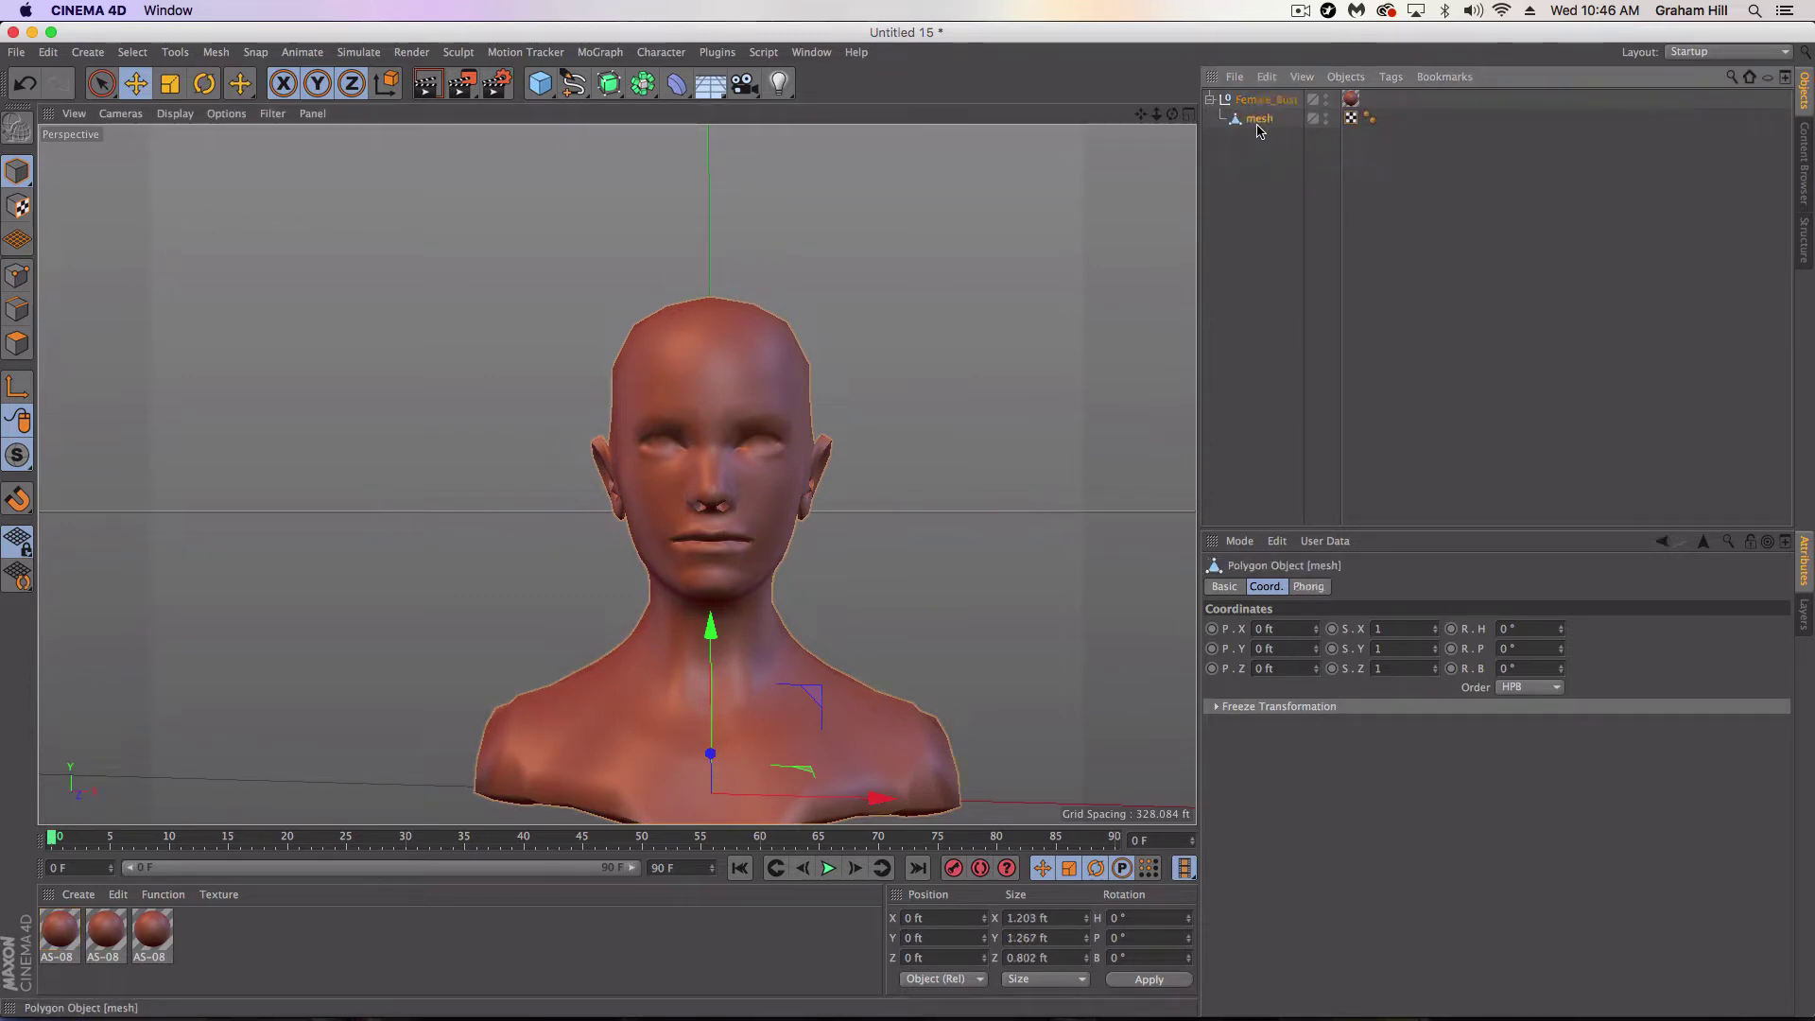
{"action": "right_click", "coordinate": [1261, 123]}
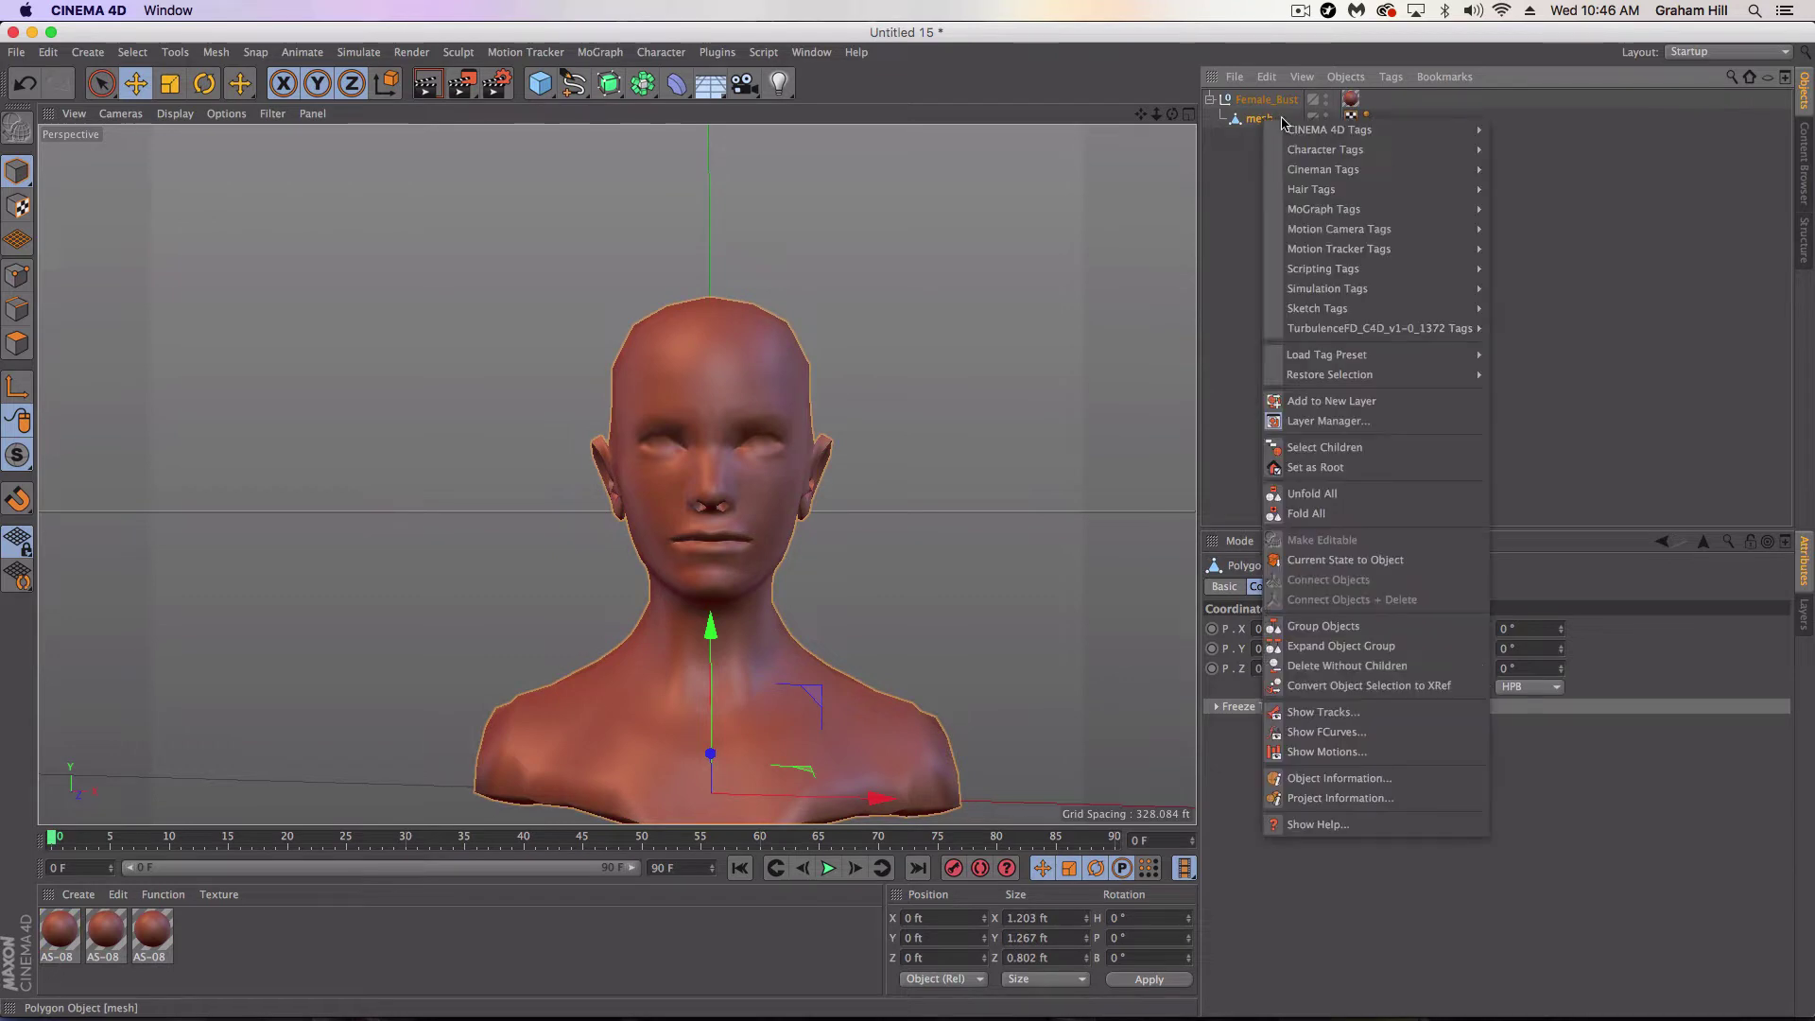
{"action": "mouse_move", "coordinate": [1343, 149]}
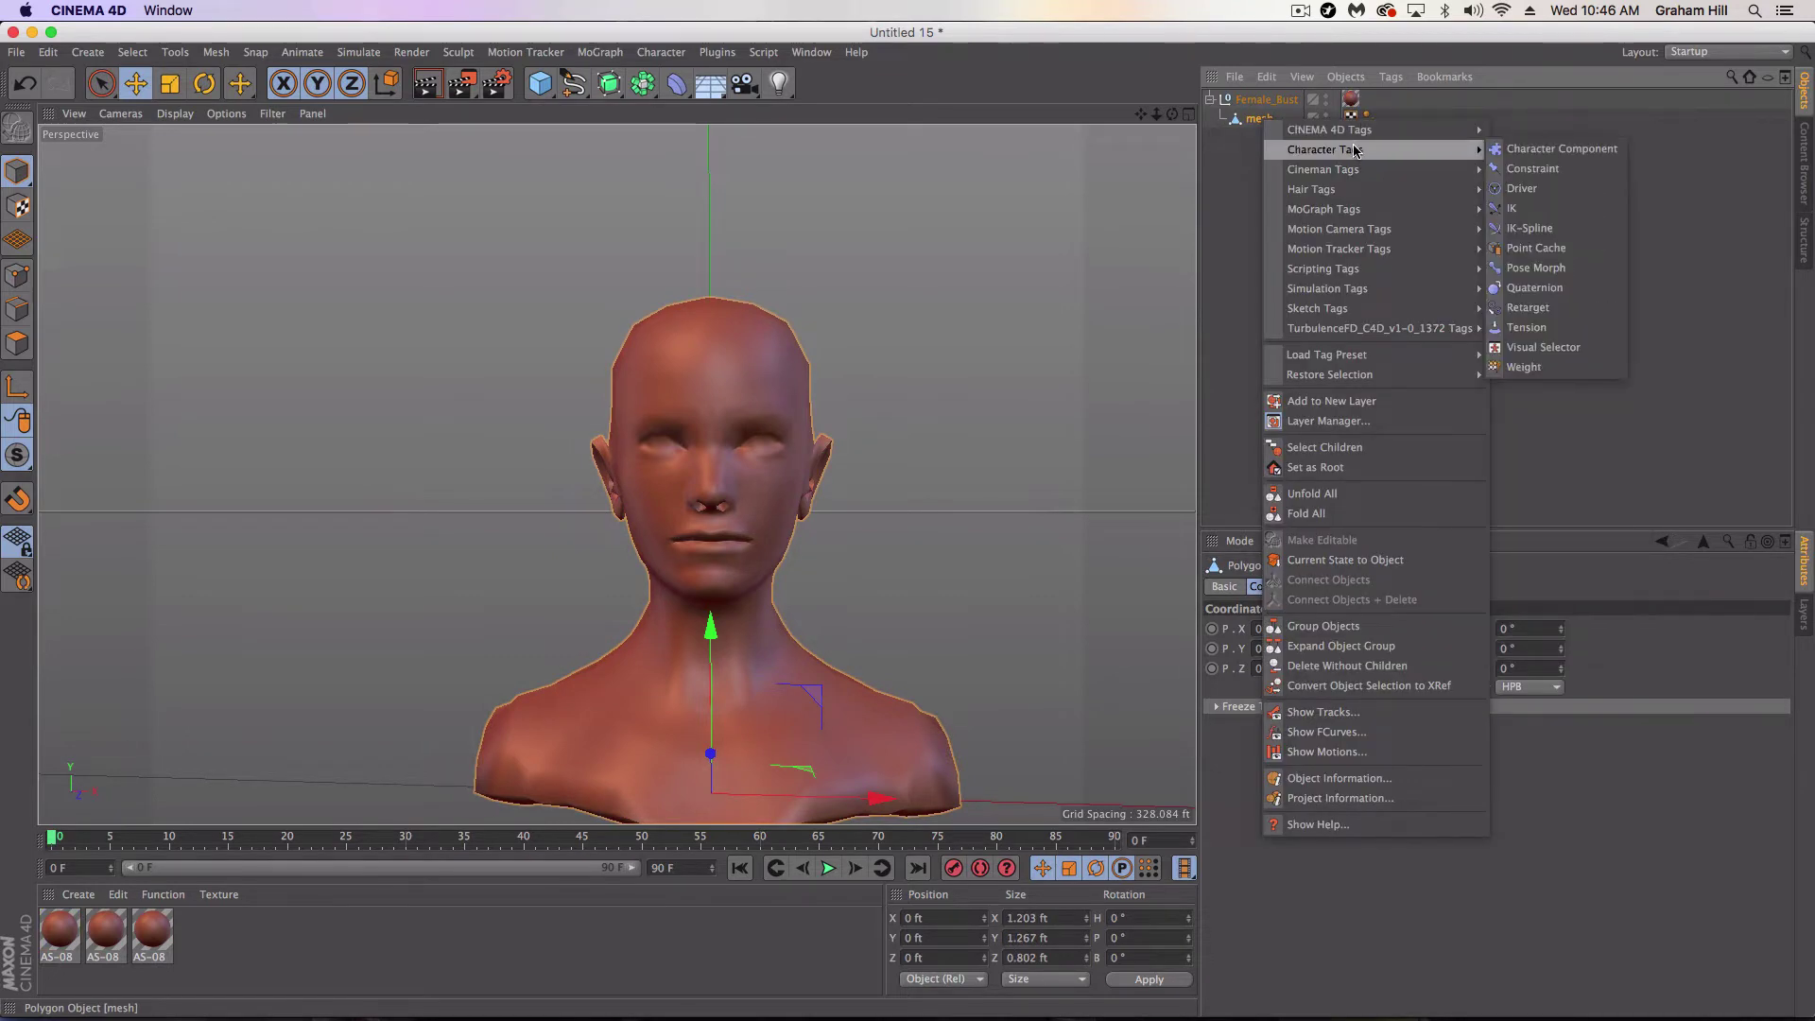
{"action": "left_click", "coordinate": [1570, 268]}
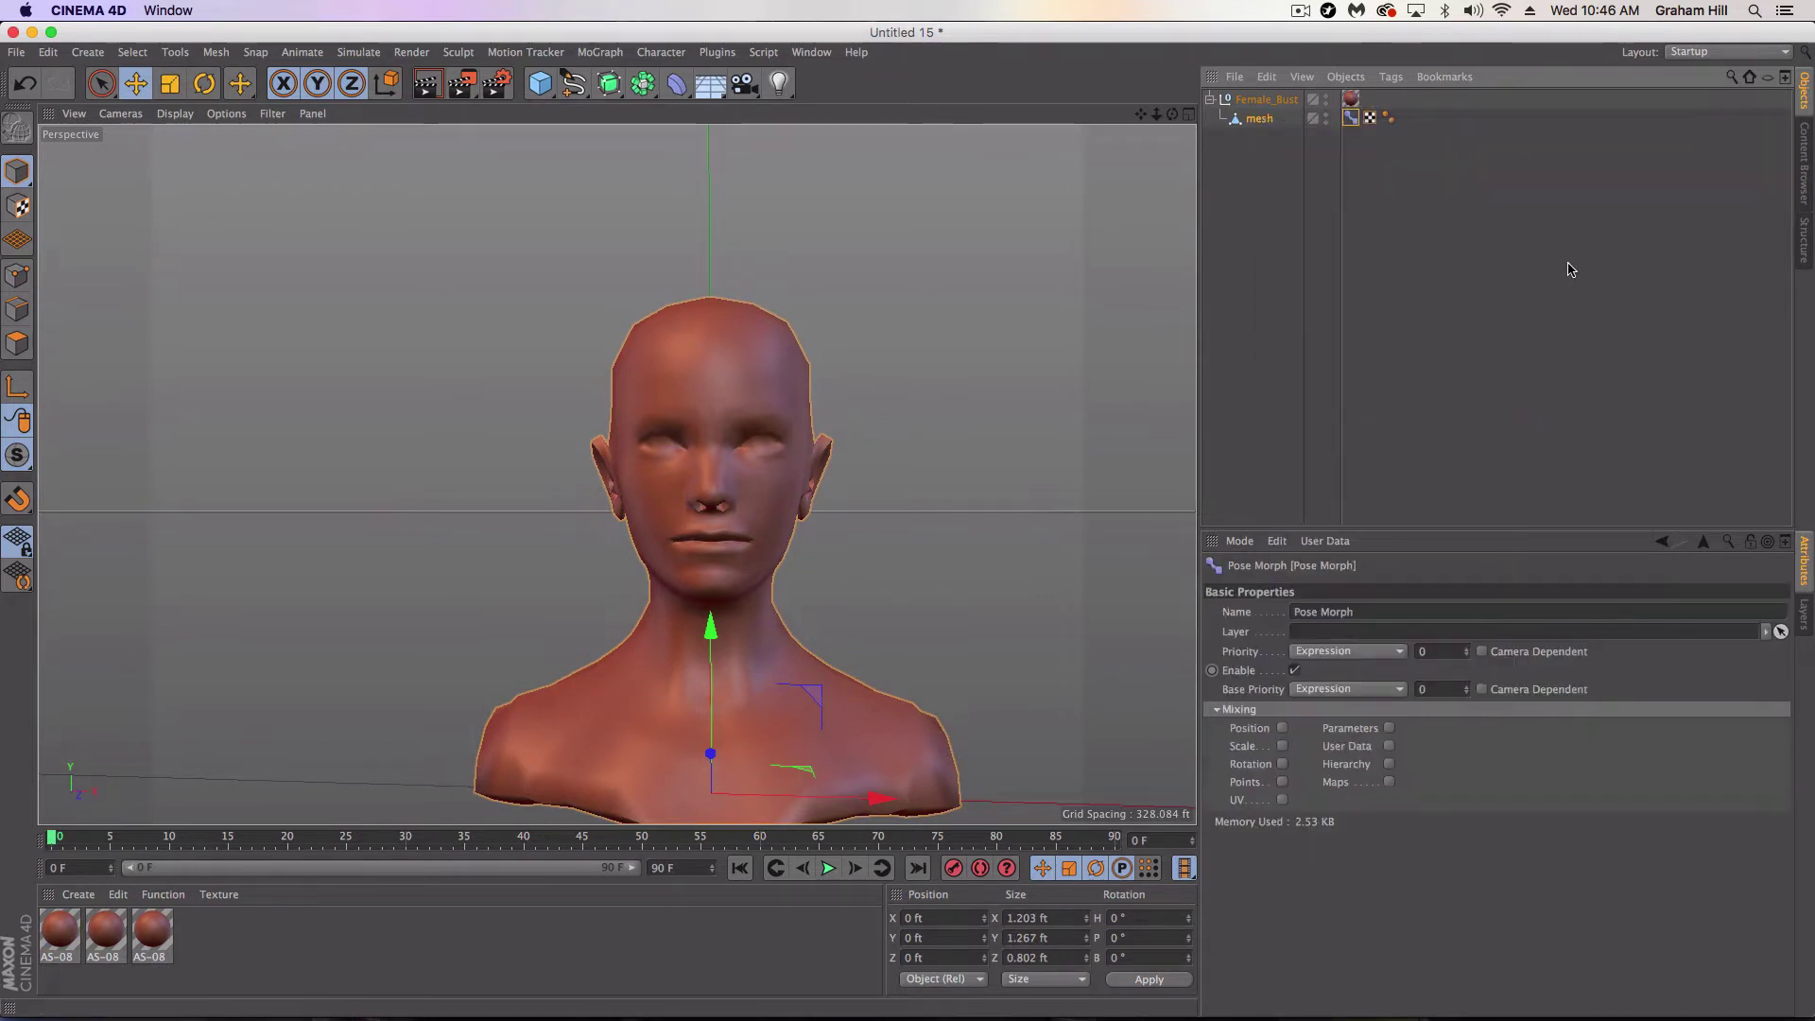
{"action": "left_click", "coordinate": [1282, 782]}
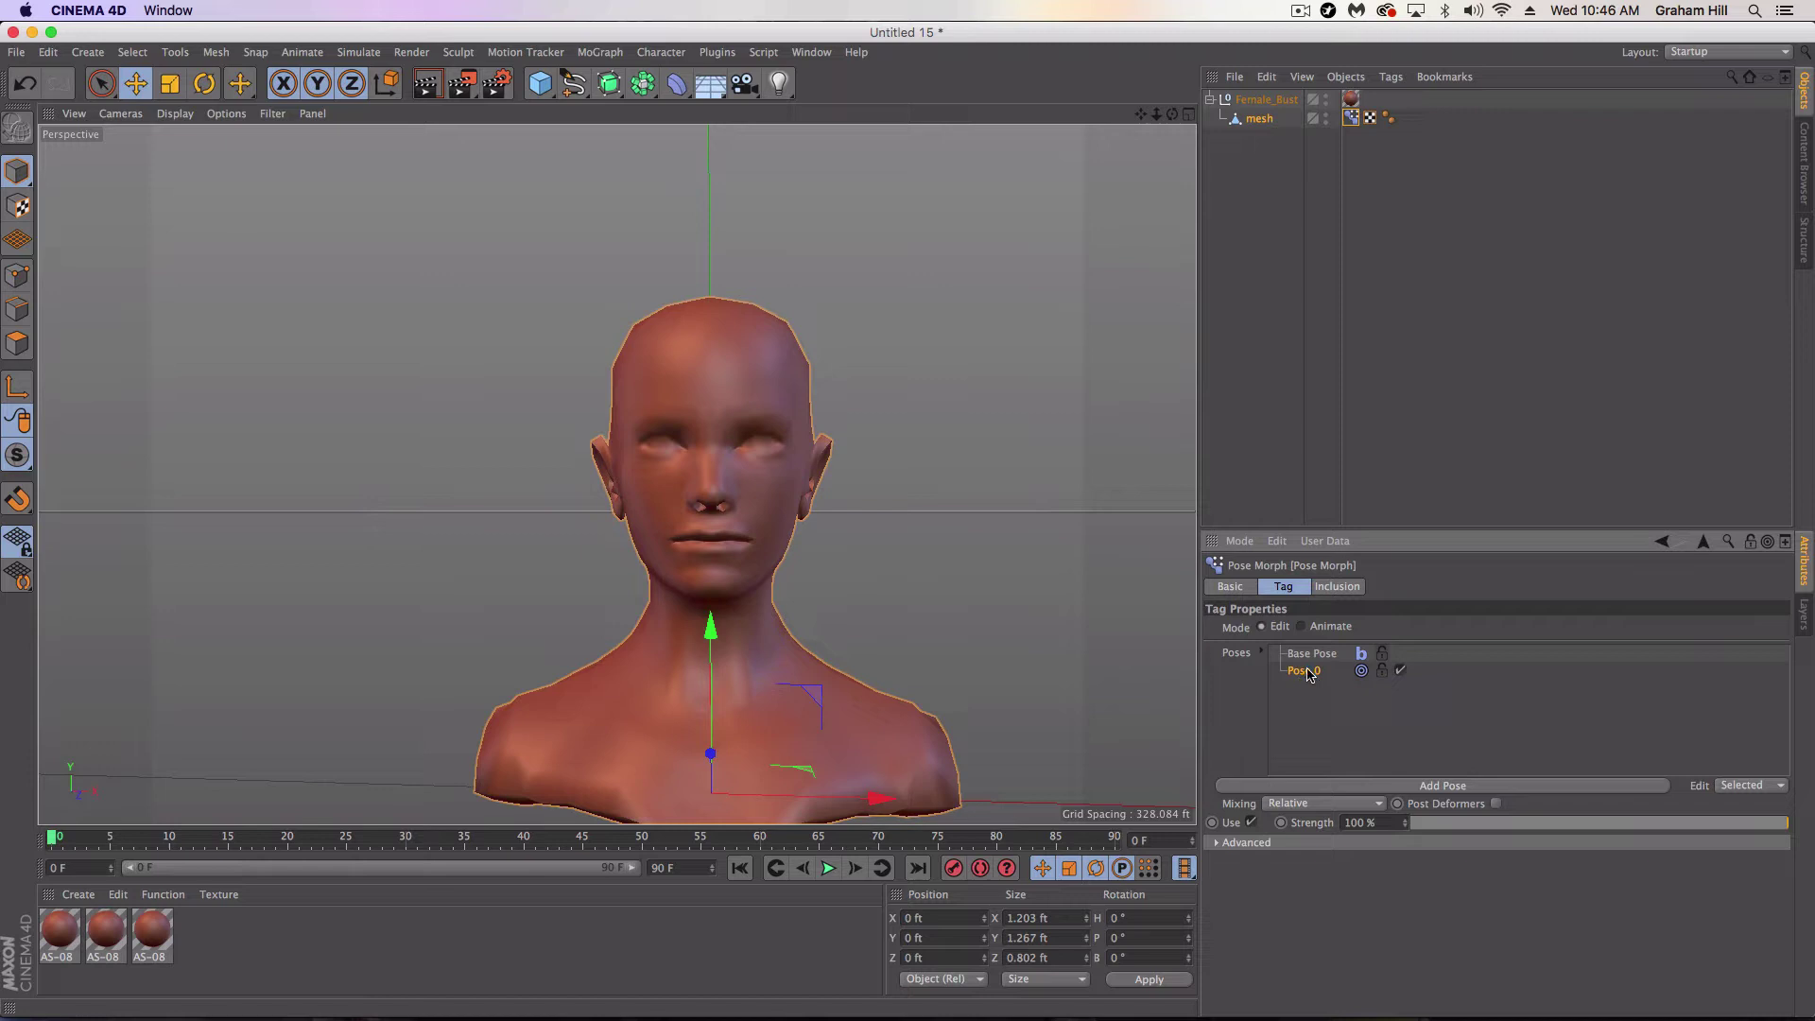
Switch to the Sculpting layout and activate the Grab brush, checking that its X (YZ) symmetry is on
{"action": "left_click", "coordinate": [1709, 53]}
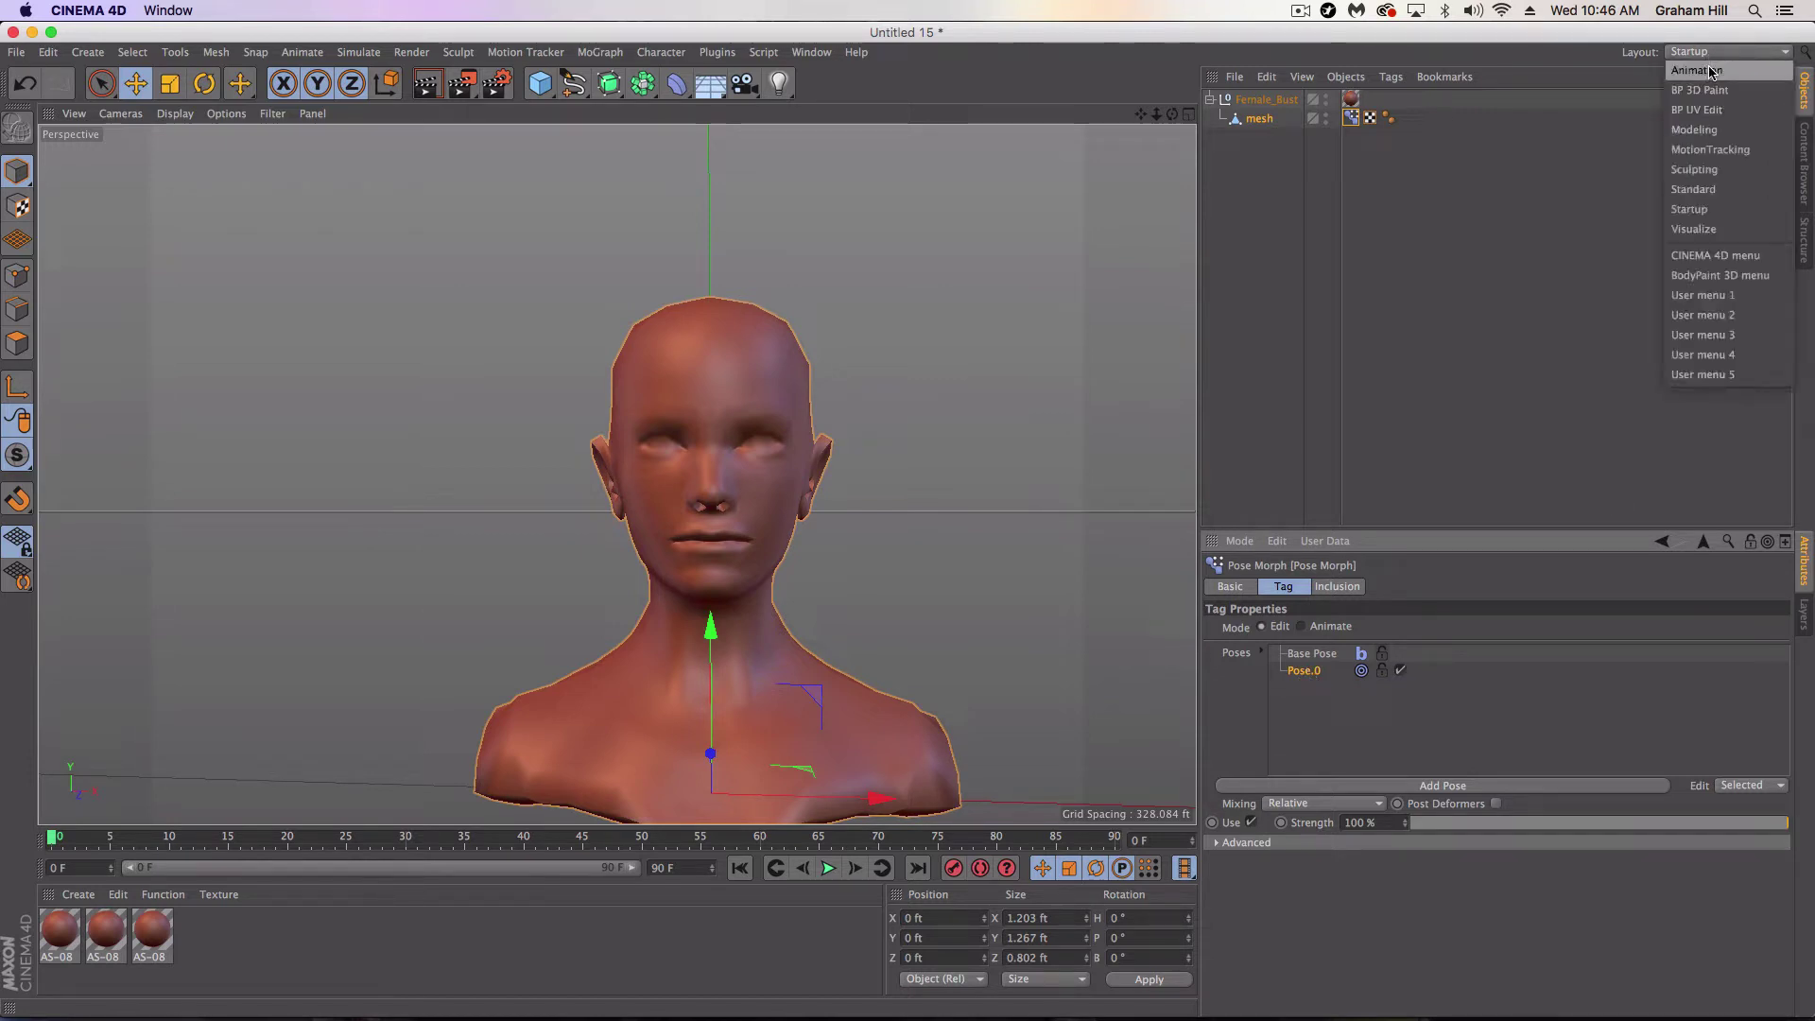
{"action": "left_click", "coordinate": [1698, 173]}
{"action": "scroll", "coordinate": [625, 616], "scroll_direction": "up", "scroll_amount": 5}
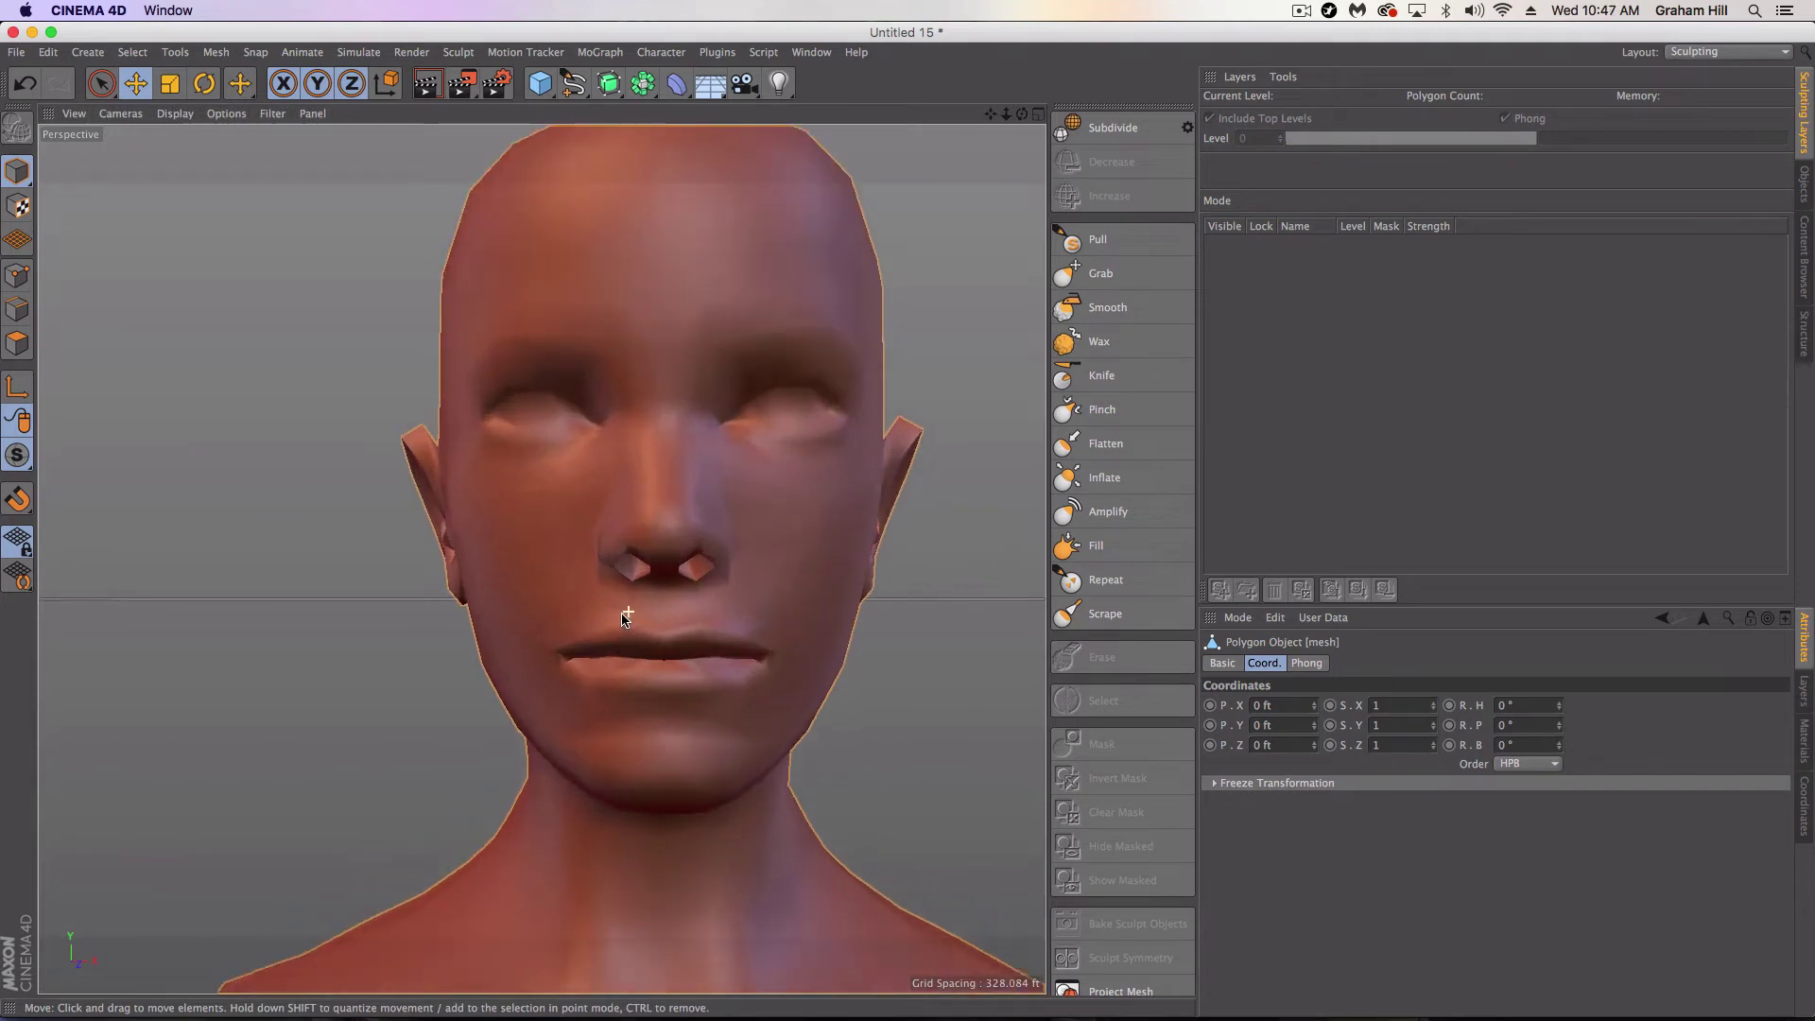
{"action": "scroll", "coordinate": [709, 594], "scroll_direction": "up", "scroll_amount": 3}
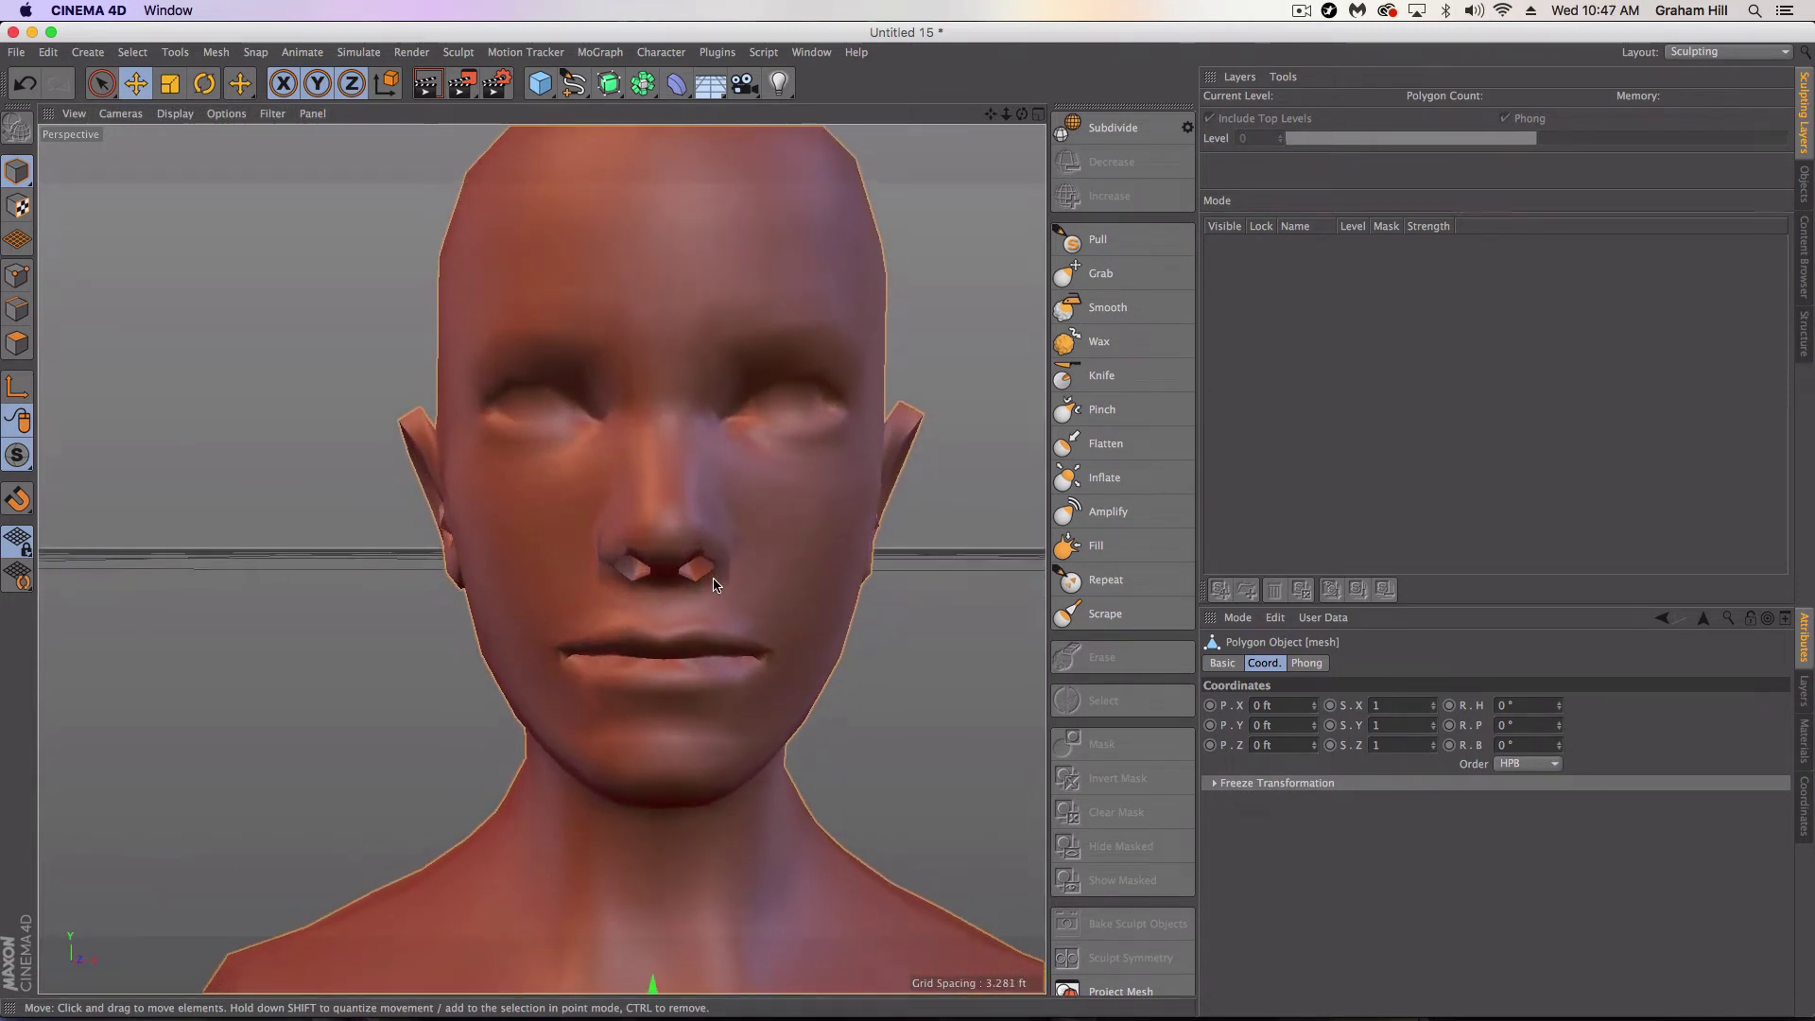
{"action": "left_click", "coordinate": [1096, 276]}
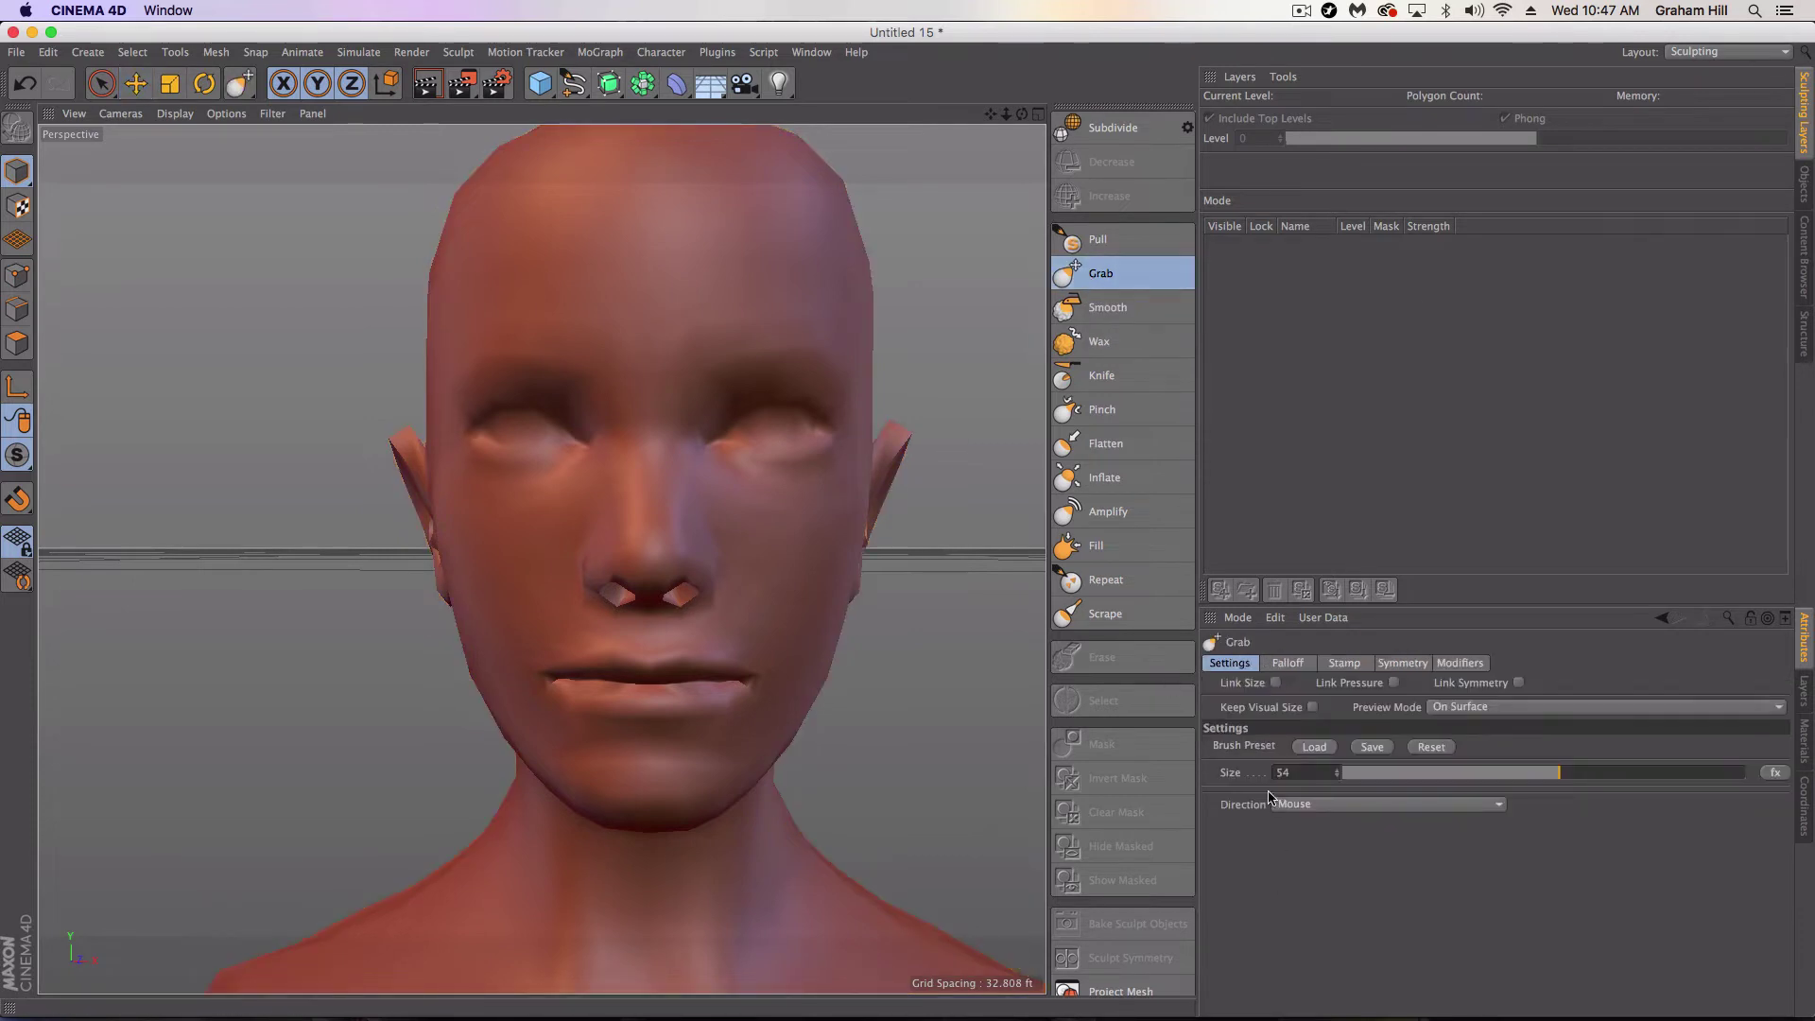
{"action": "left_click", "coordinate": [1397, 663]}
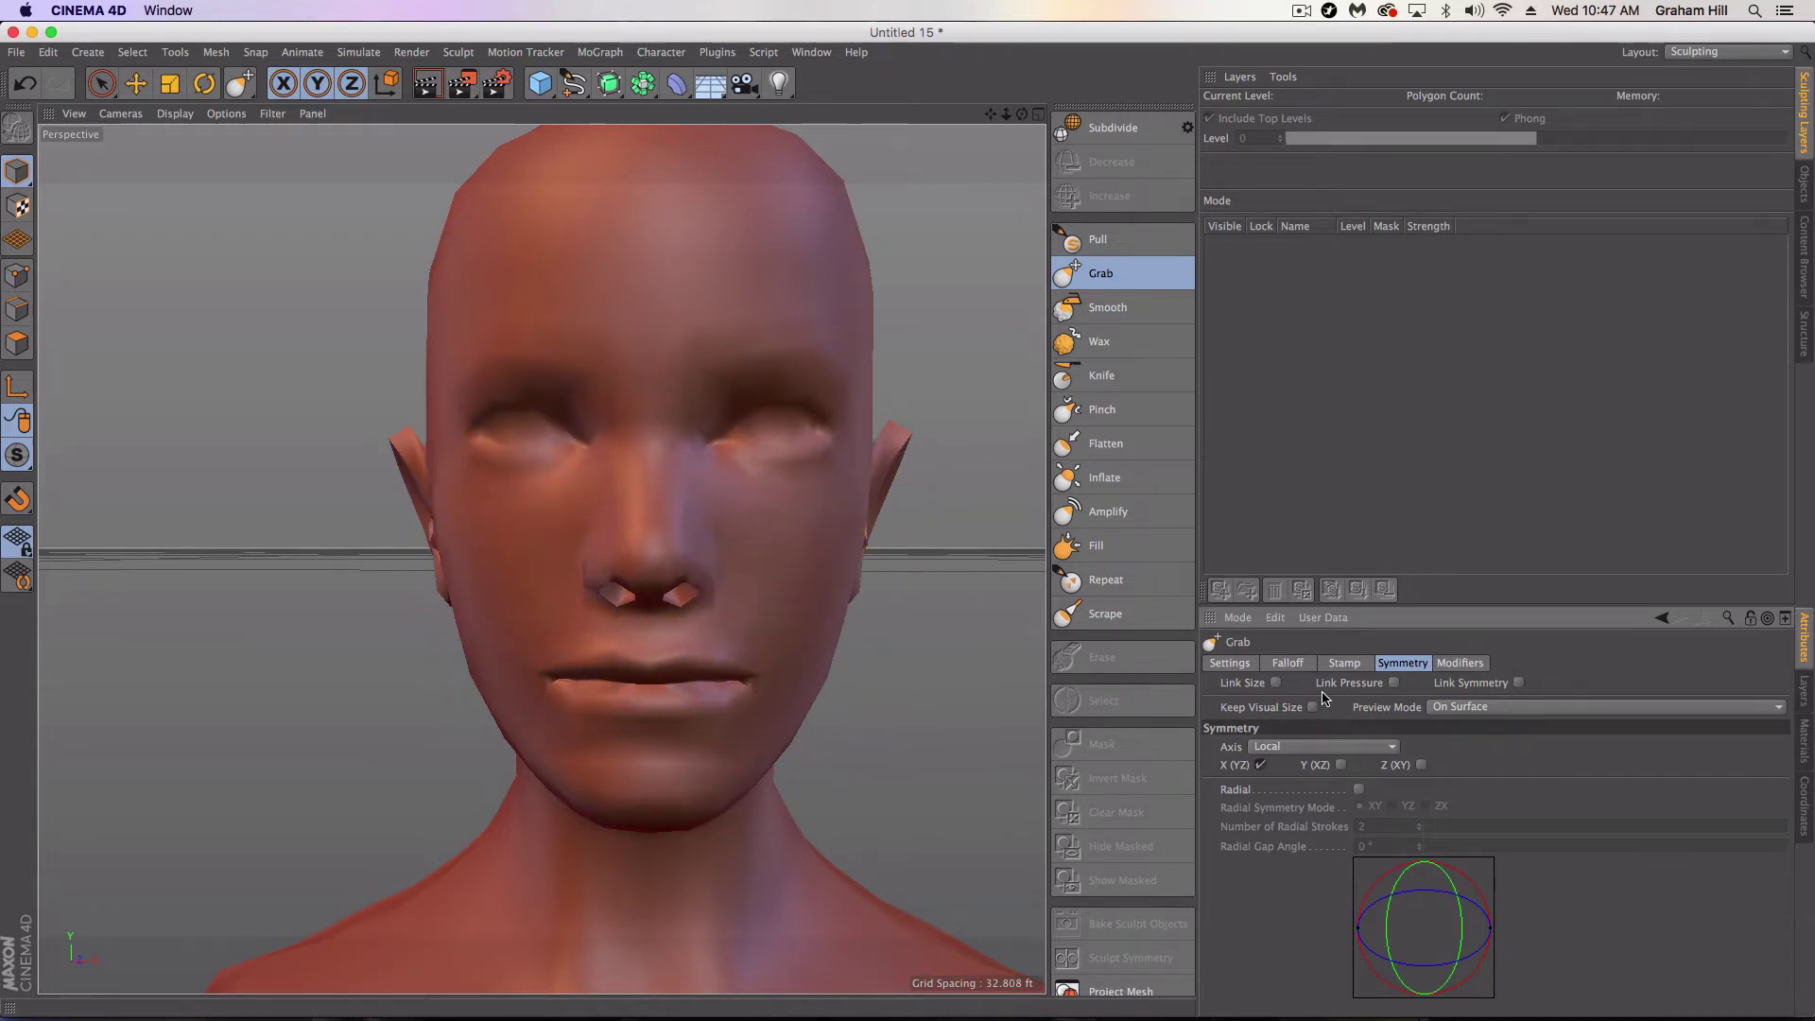
{"action": "left_click", "coordinate": [1234, 665]}
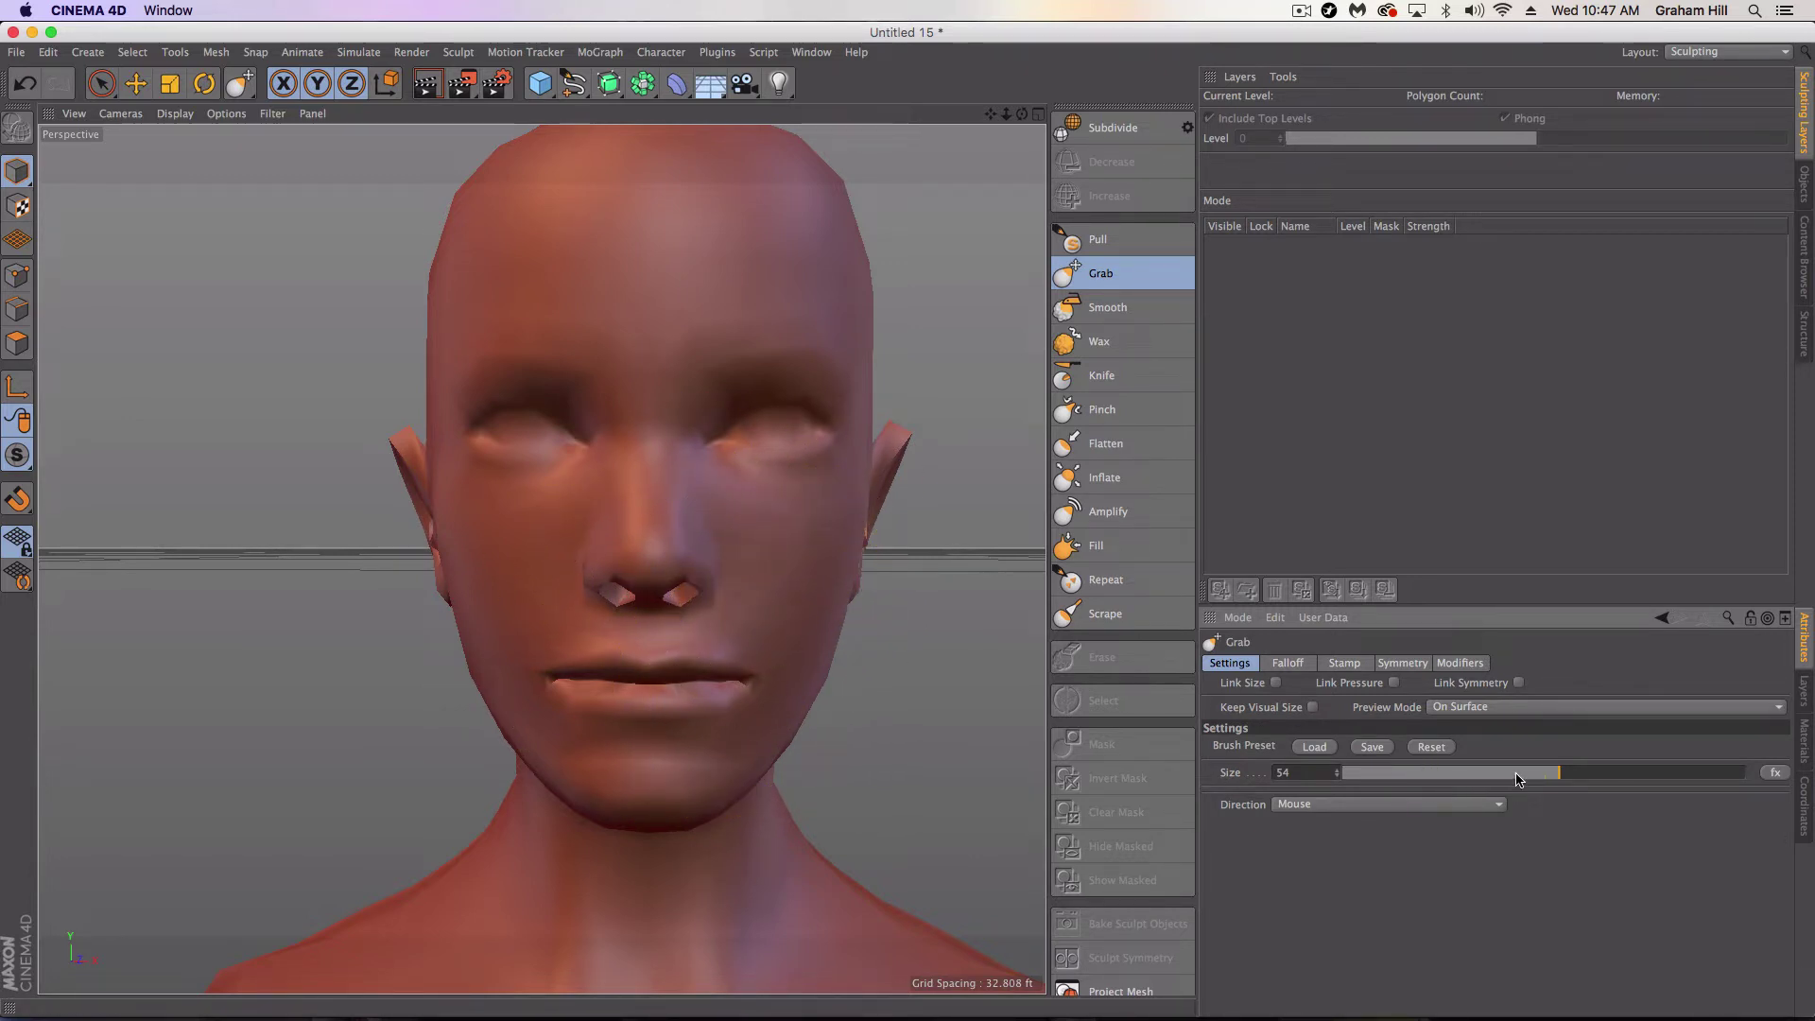
Try pulling the mouth corners upward with the Grab brush at size 11, then undo the stroke
{"action": "left_click", "coordinate": [1384, 773]}
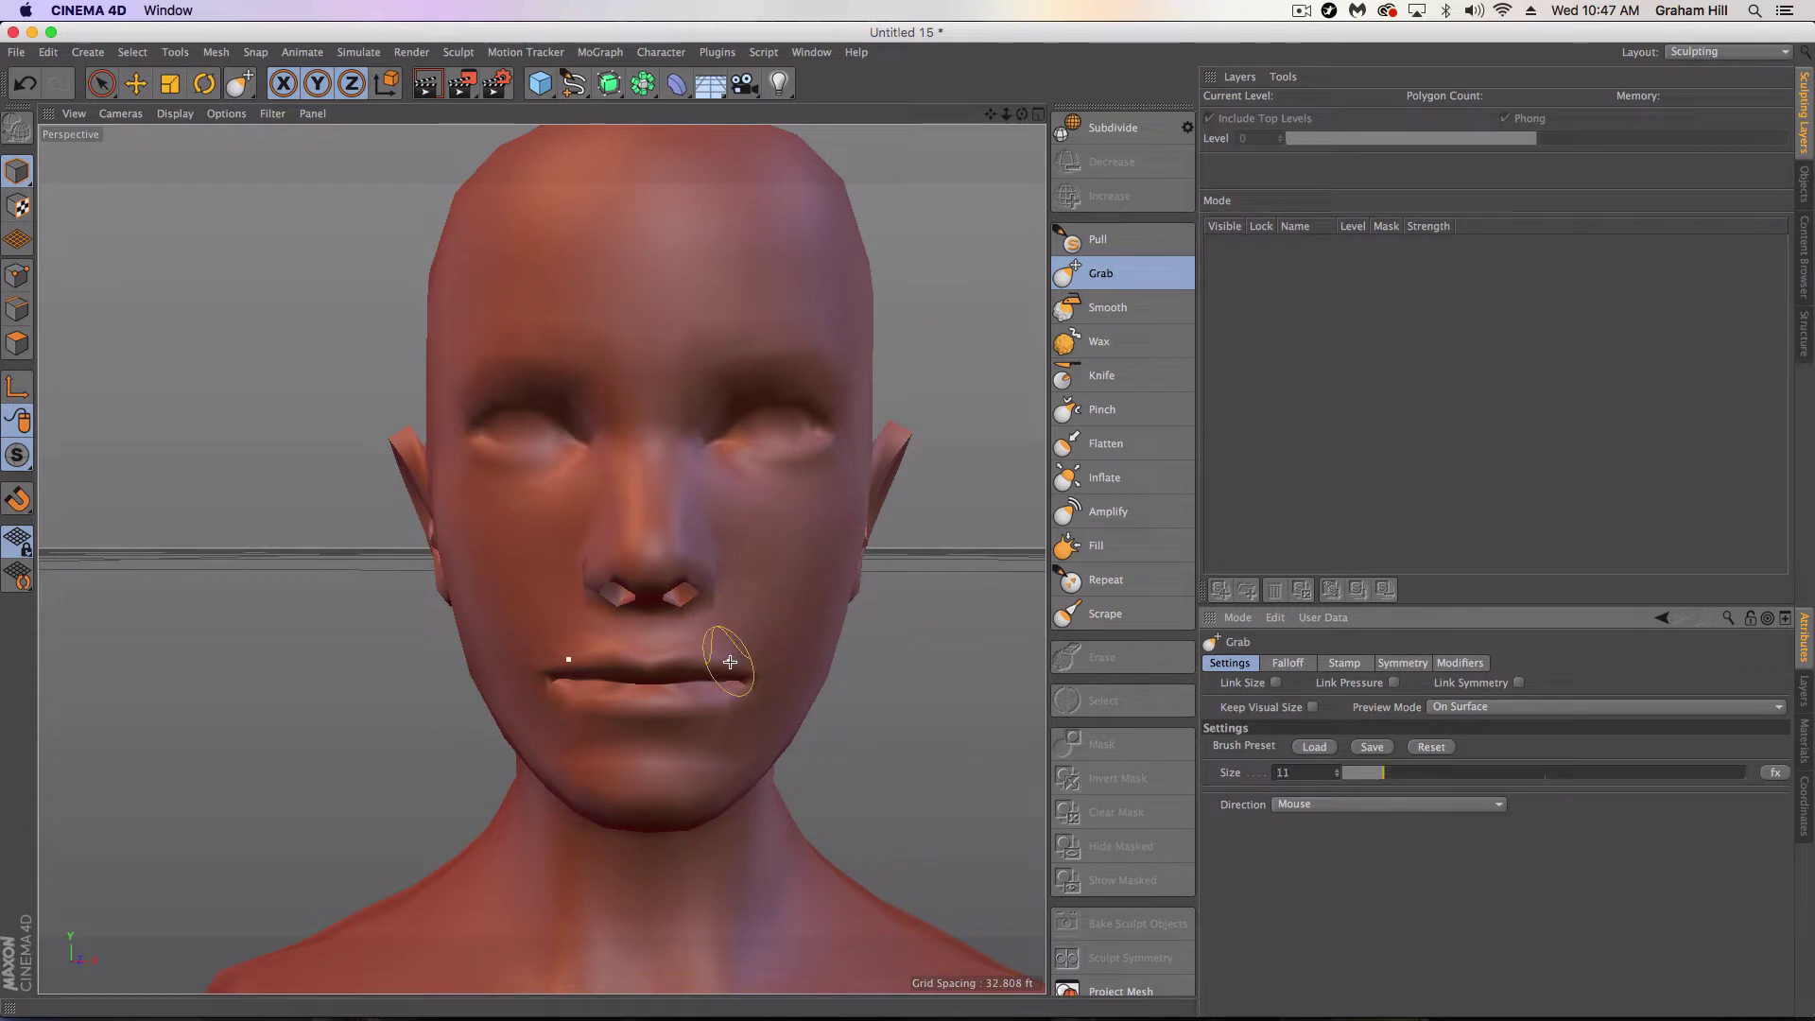
{"action": "left_click_drag", "start_coordinate": [760, 649], "coordinate": [766, 639]}
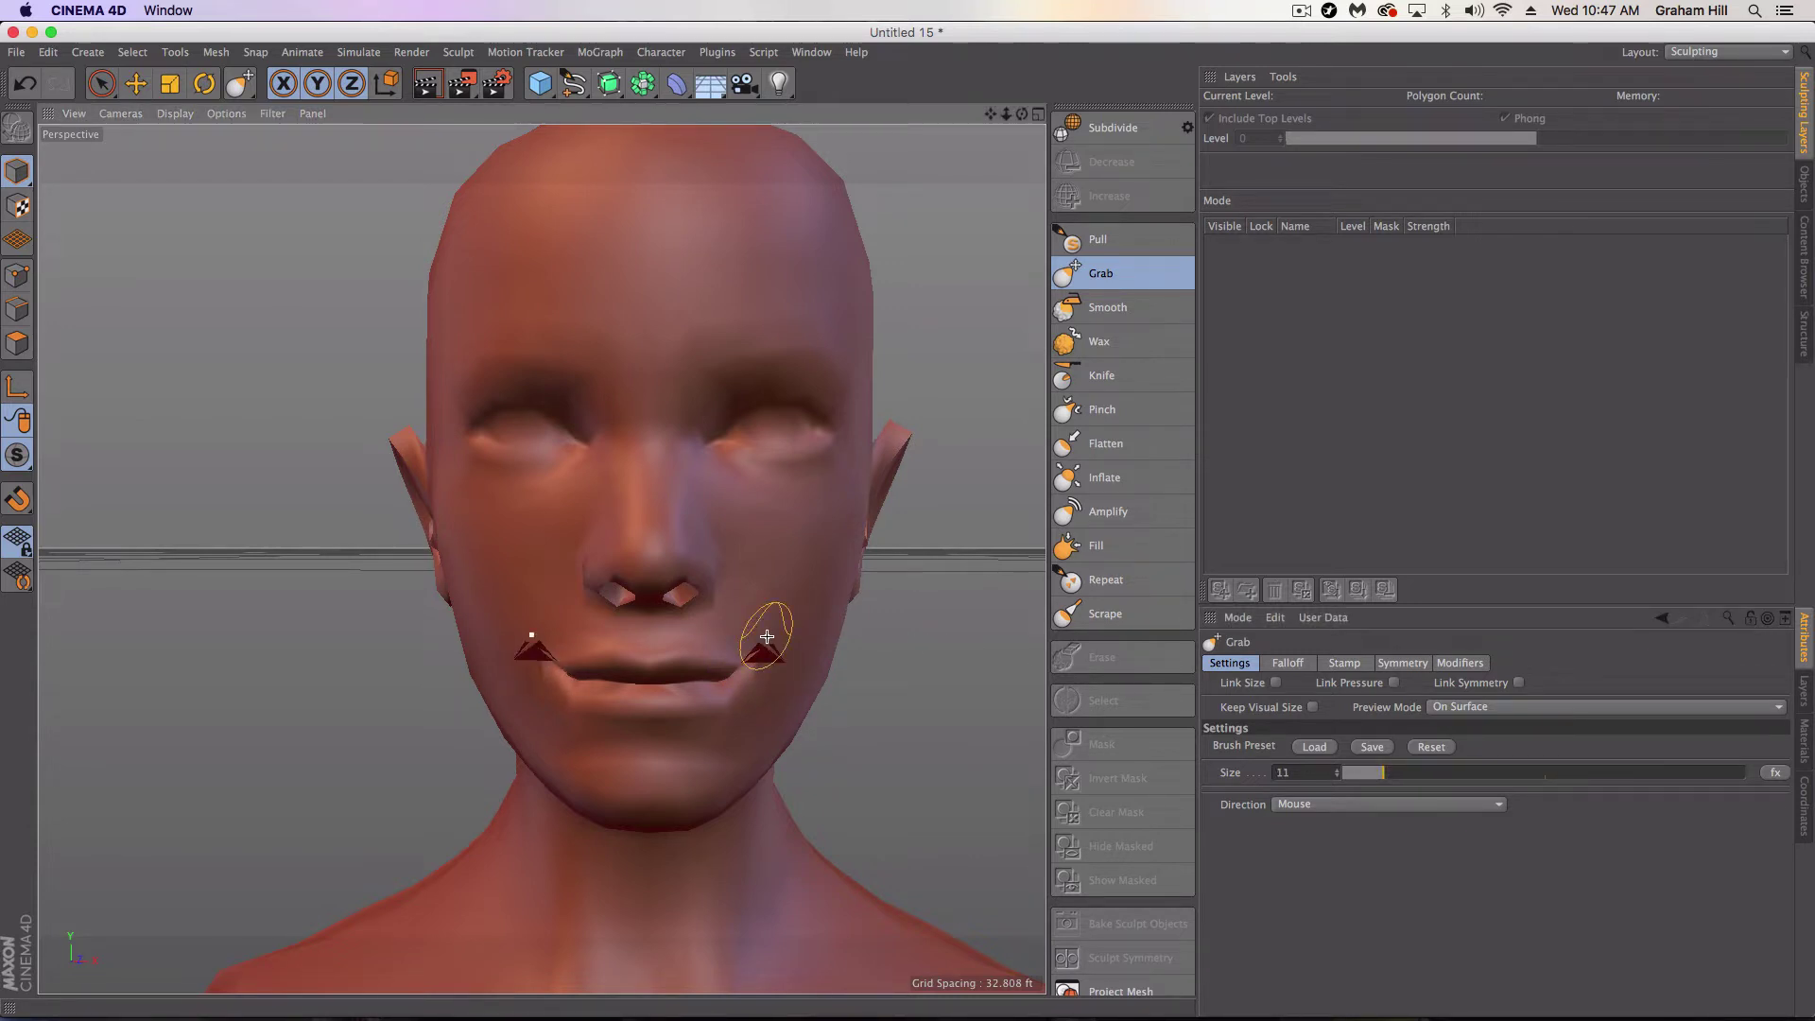
{"action": "key", "text": "super+z"}
Set the Grab brush size to 52 and sculpt the mouth into a smile with raised corners
{"action": "left_click_drag", "start_coordinate": [1404, 778], "coordinate": [1555, 780]}
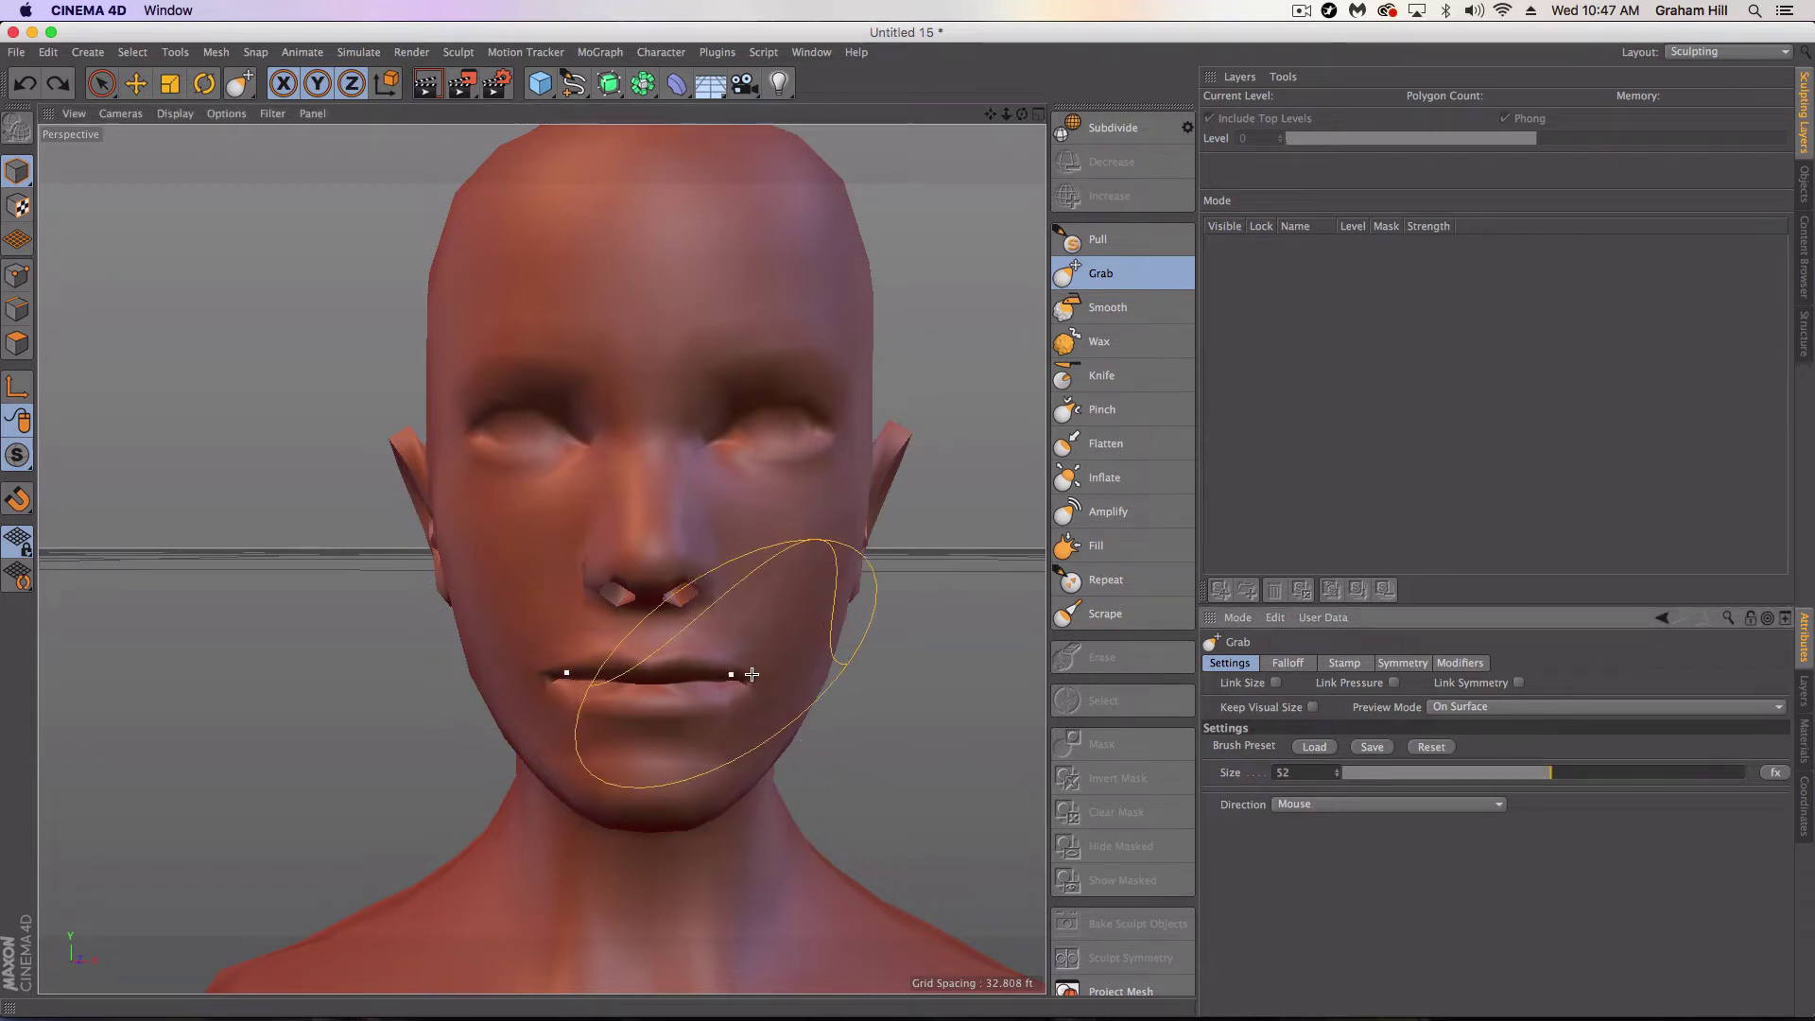
{"action": "left_click_drag", "start_coordinate": [758, 672], "coordinate": [790, 629]}
{"action": "mouse_move", "coordinate": [624, 678]}
{"action": "left_mouse_down"}
{"action": "mouse_move", "coordinate": [650, 689]}
{"action": "mouse_move", "coordinate": [628, 689]}
{"action": "left_mouse_up"}
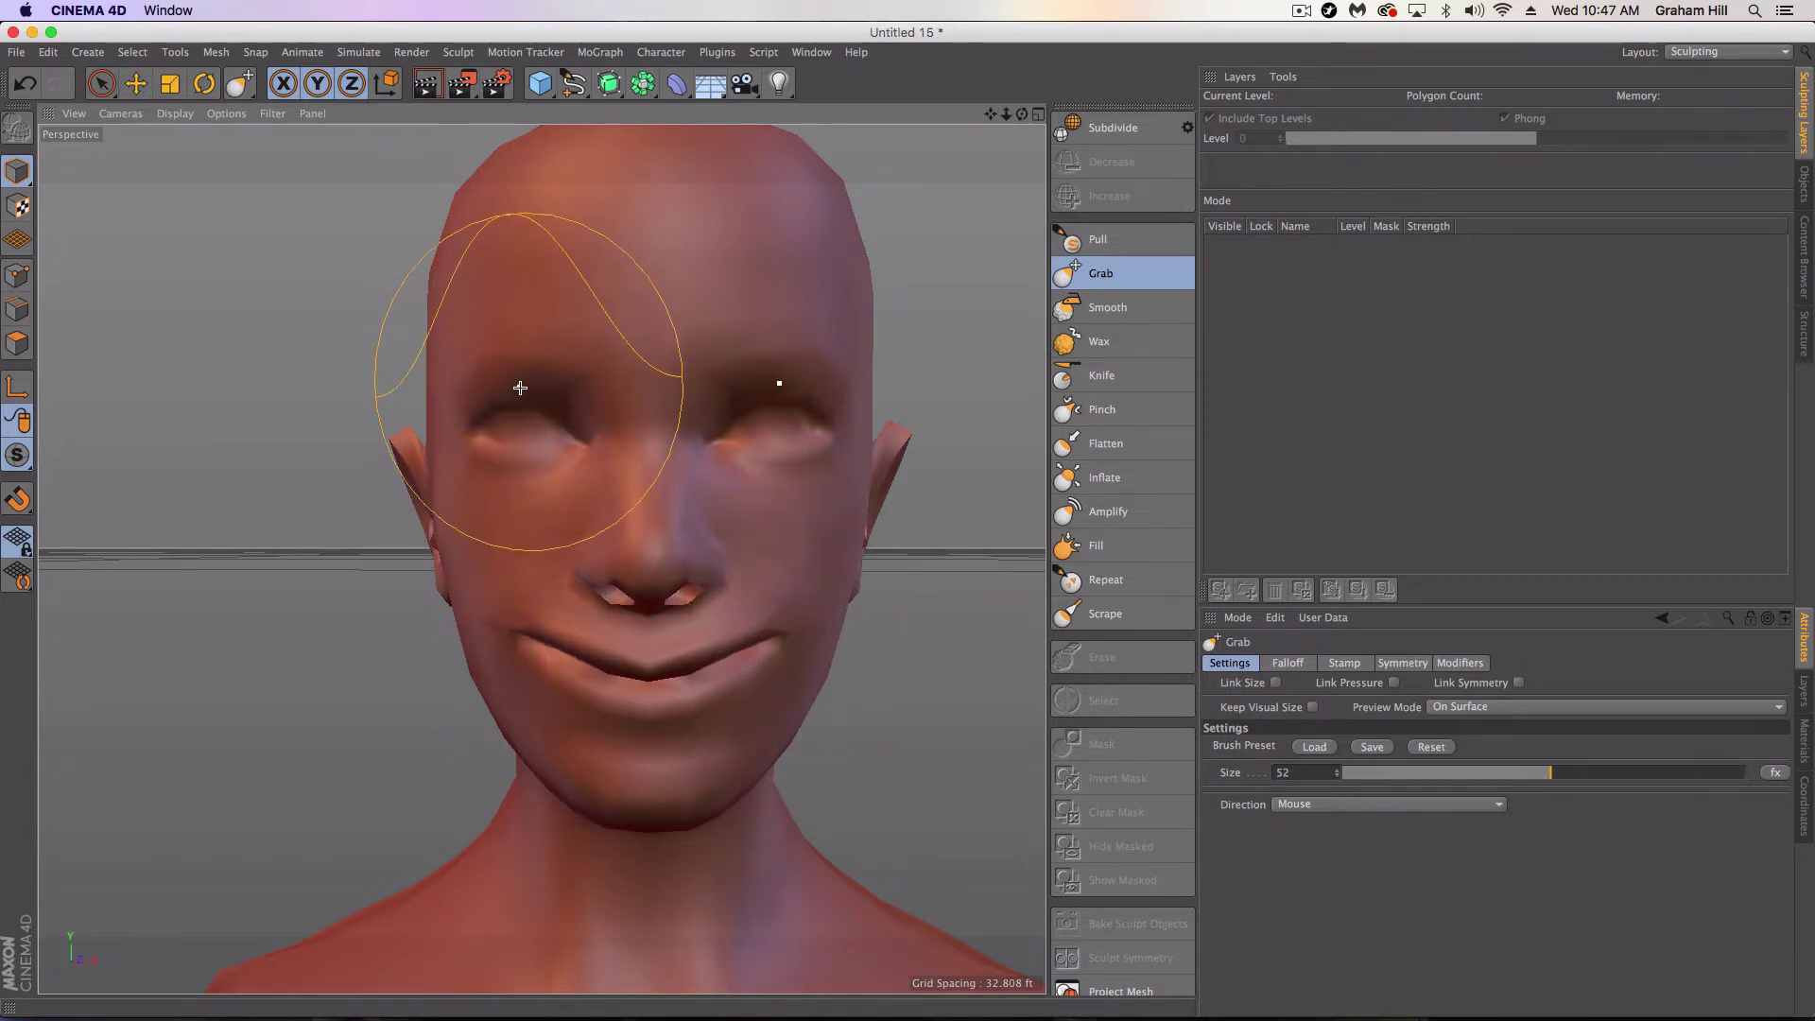
{"action": "left_click_drag", "start_coordinate": [510, 626], "coordinate": [513, 619]}
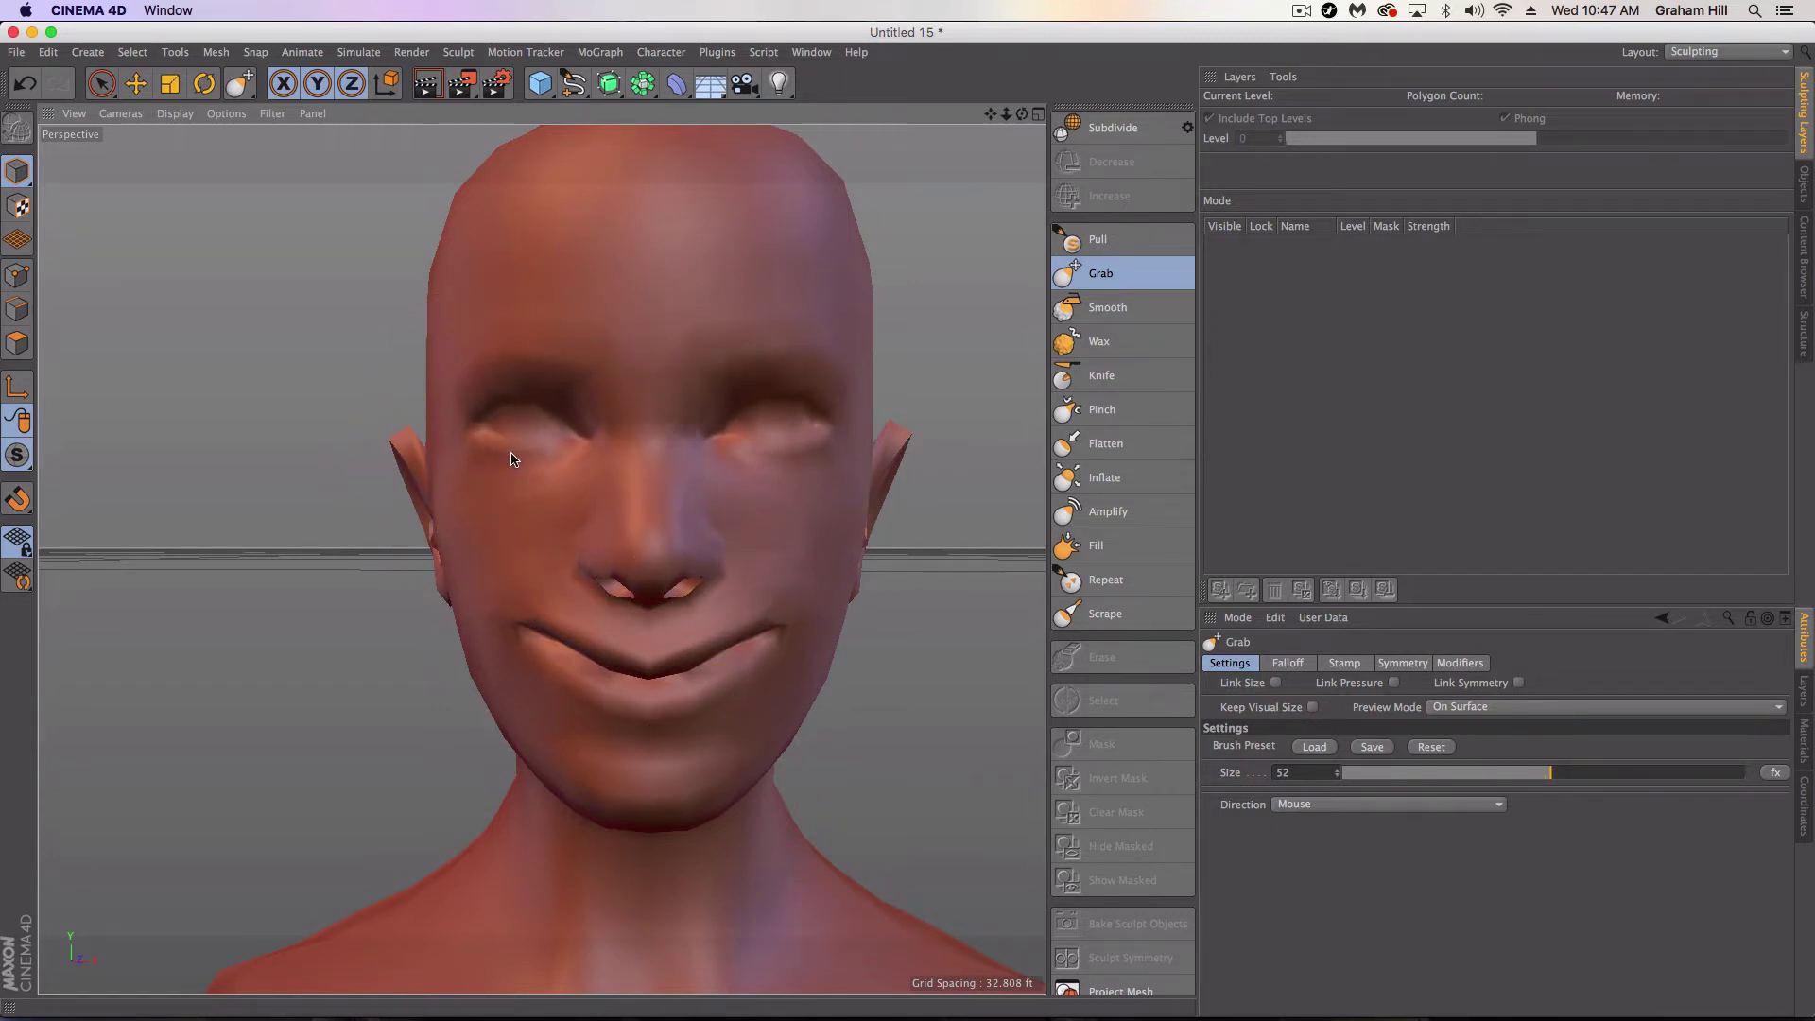
Set the Grab brush size to 46 and refine the ears and the smiling lips
{"action": "left_click_drag", "start_coordinate": [1551, 773], "coordinate": [1527, 774]}
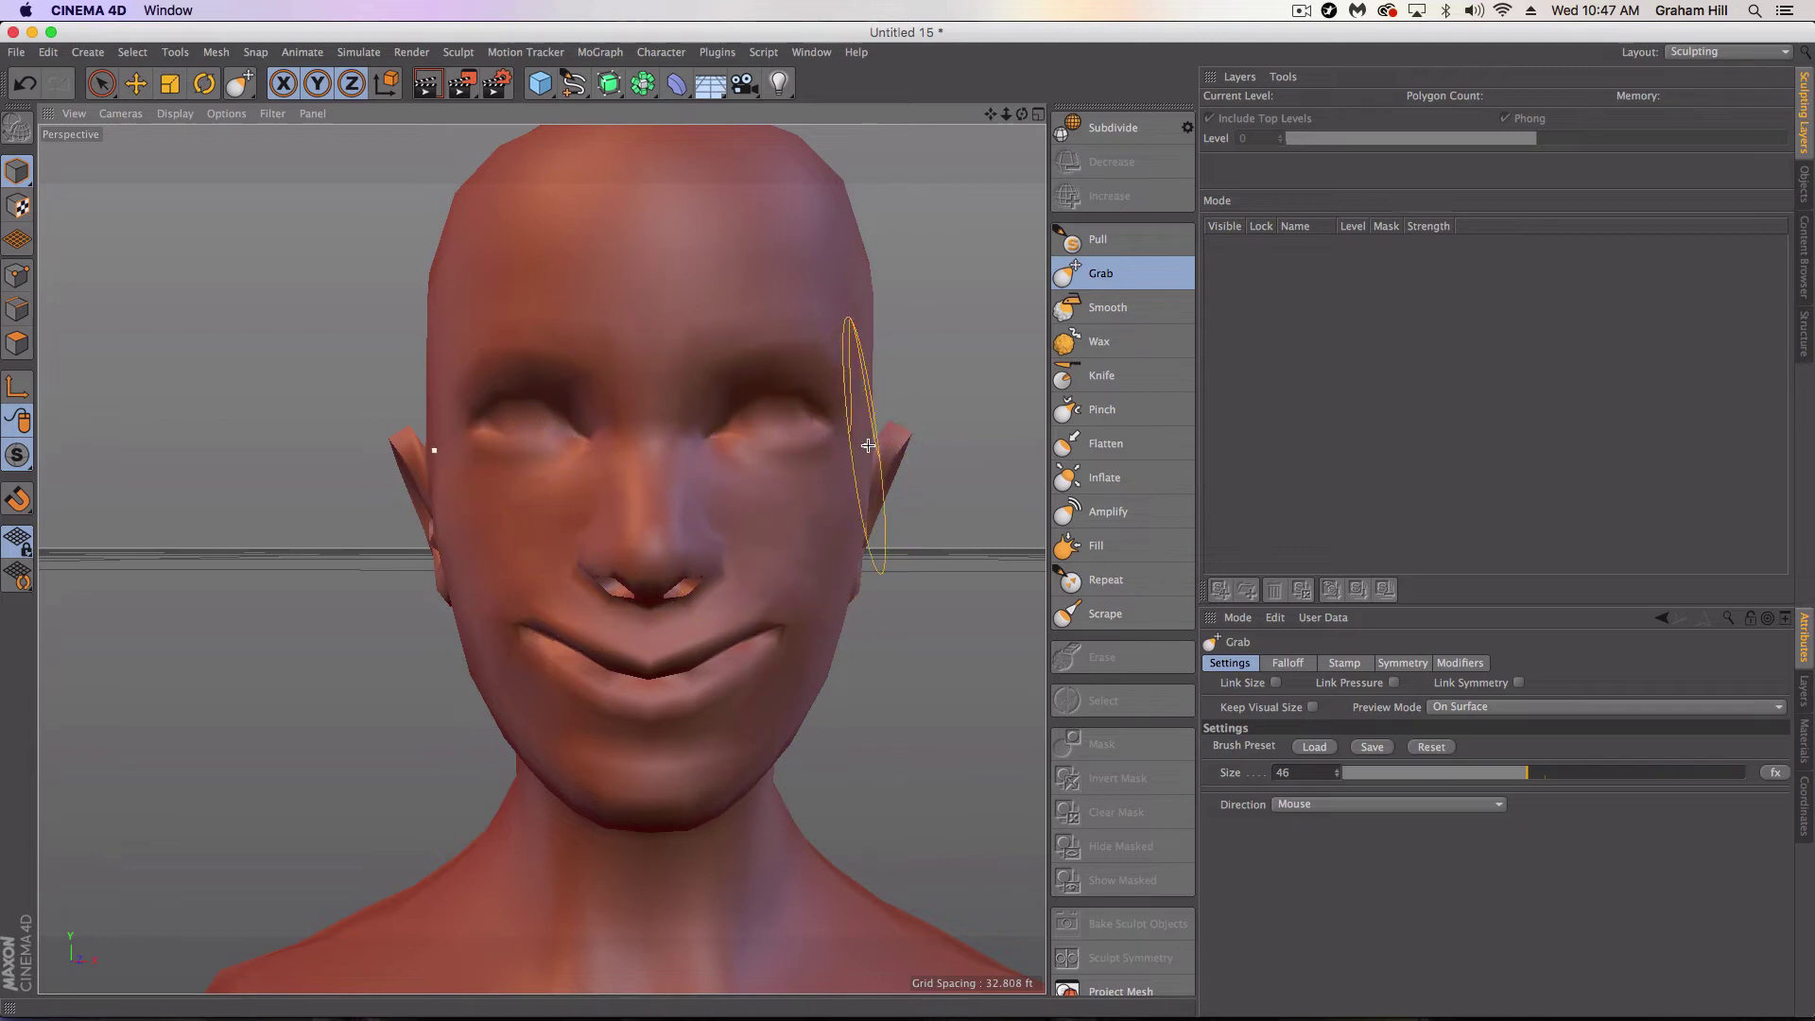
{"action": "left_click_drag", "start_coordinate": [895, 439], "coordinate": [884, 444]}
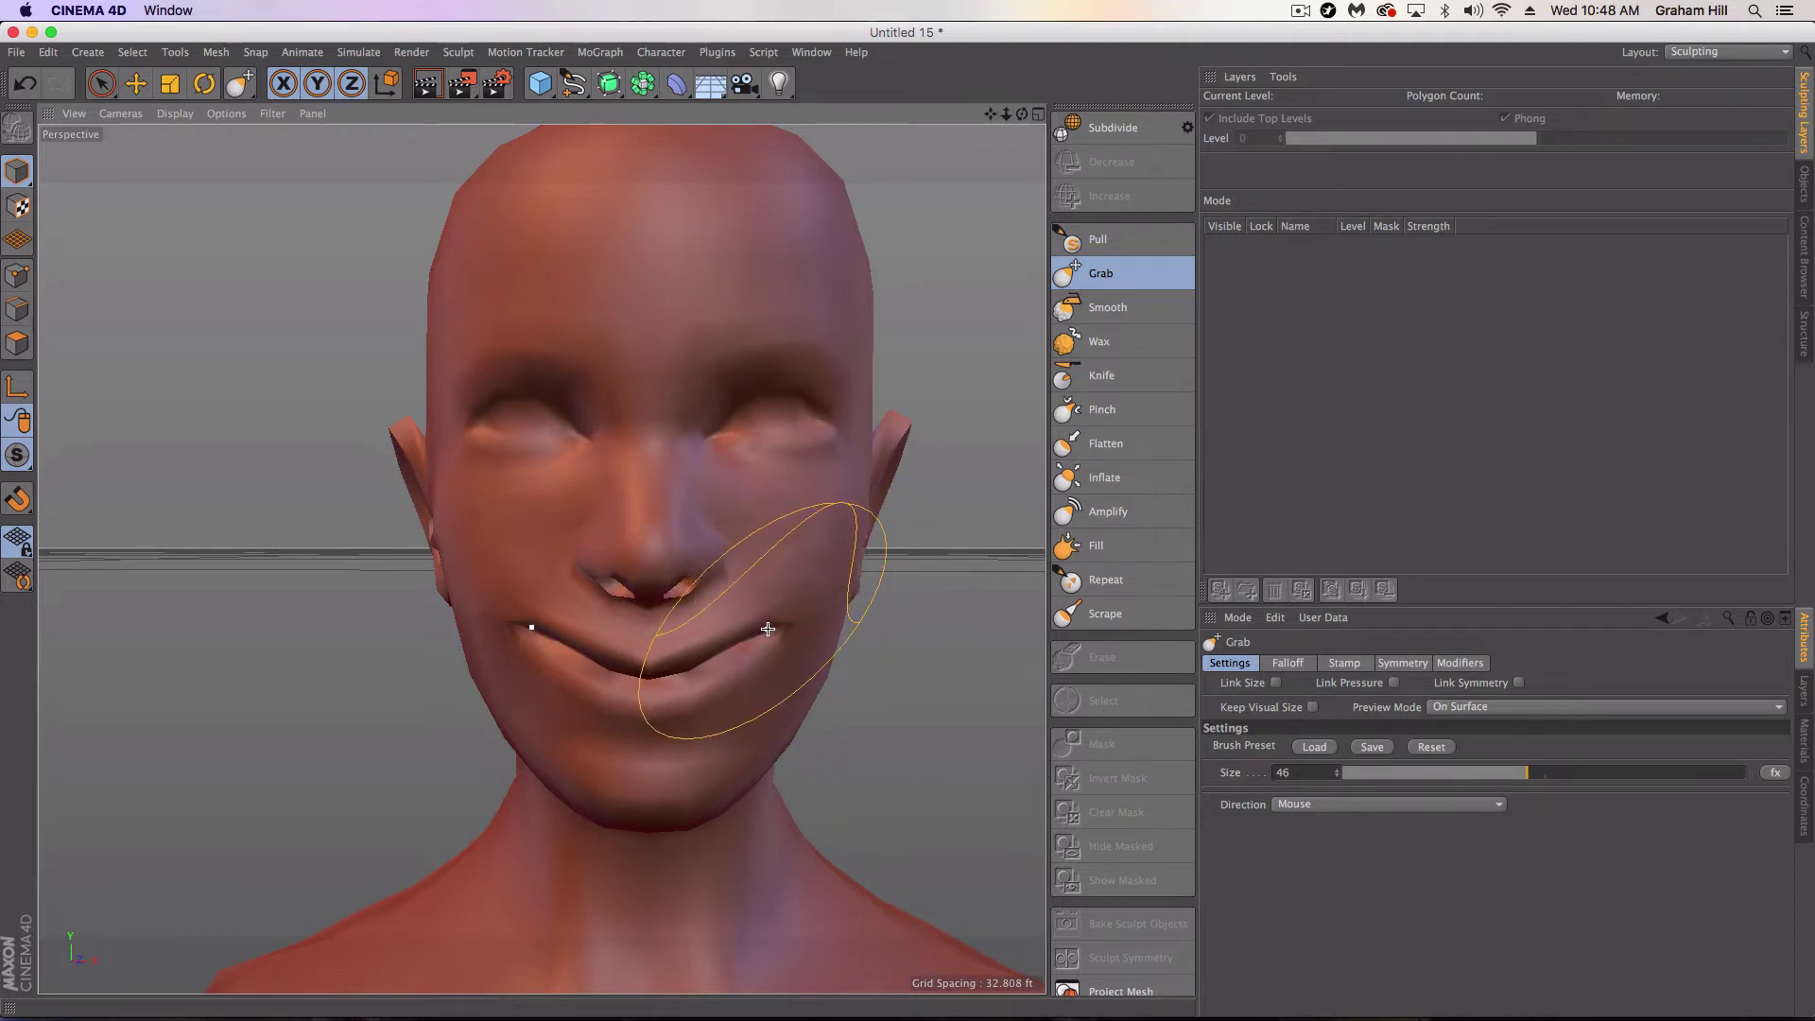
{"action": "left_click_drag", "start_coordinate": [785, 623], "coordinate": [798, 626]}
{"action": "key", "text": "super+z"}
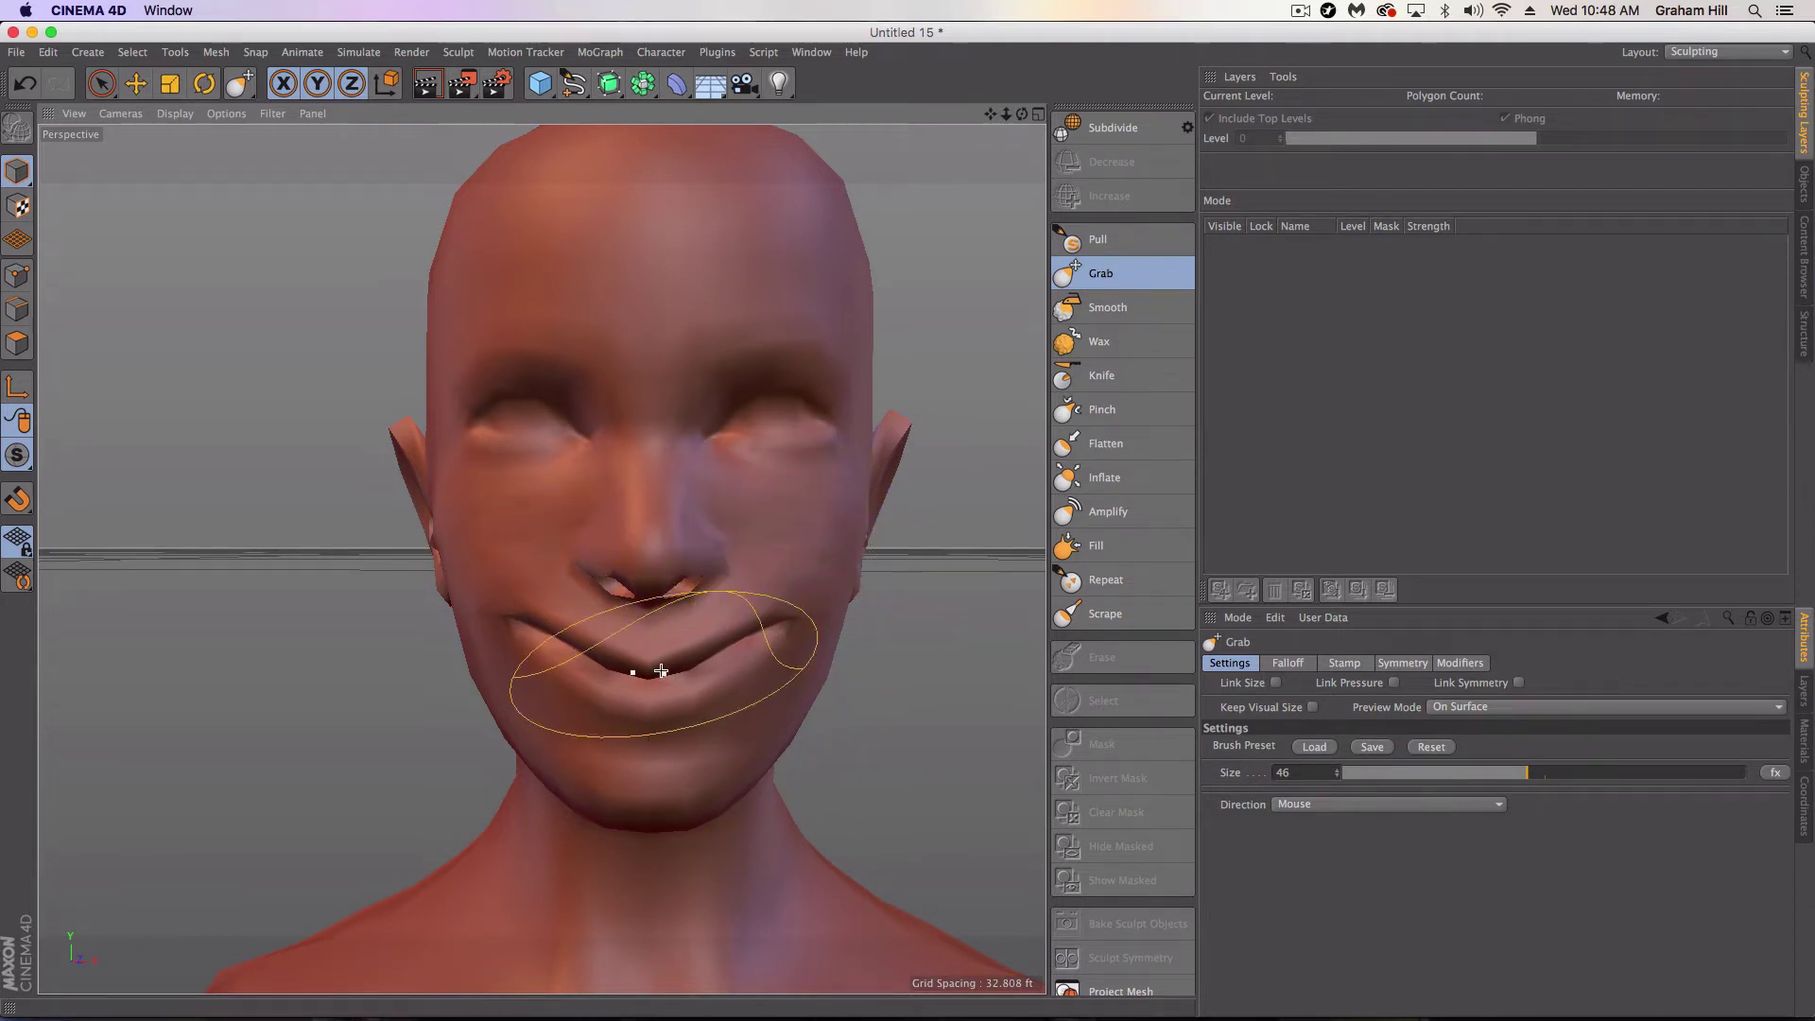
{"action": "left_click_drag", "start_coordinate": [632, 664], "coordinate": [588, 662]}
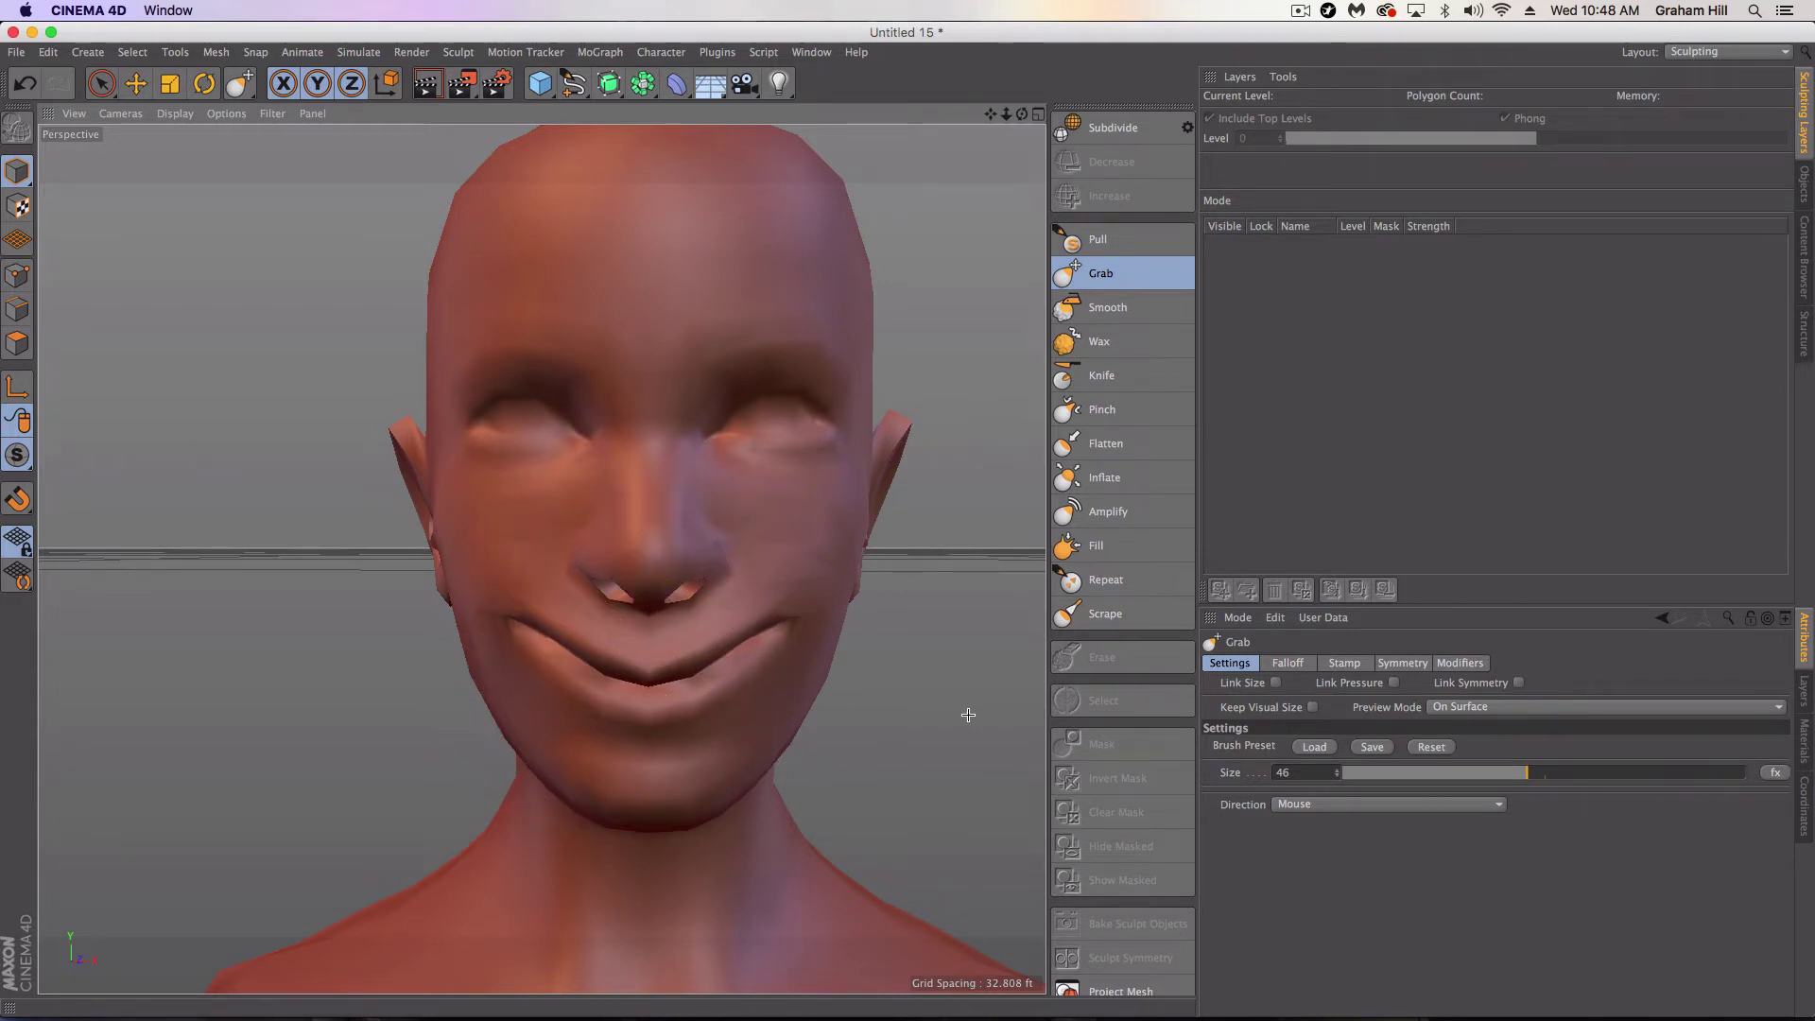
Switch back to the Startup layout
{"action": "left_click", "coordinate": [1708, 54]}
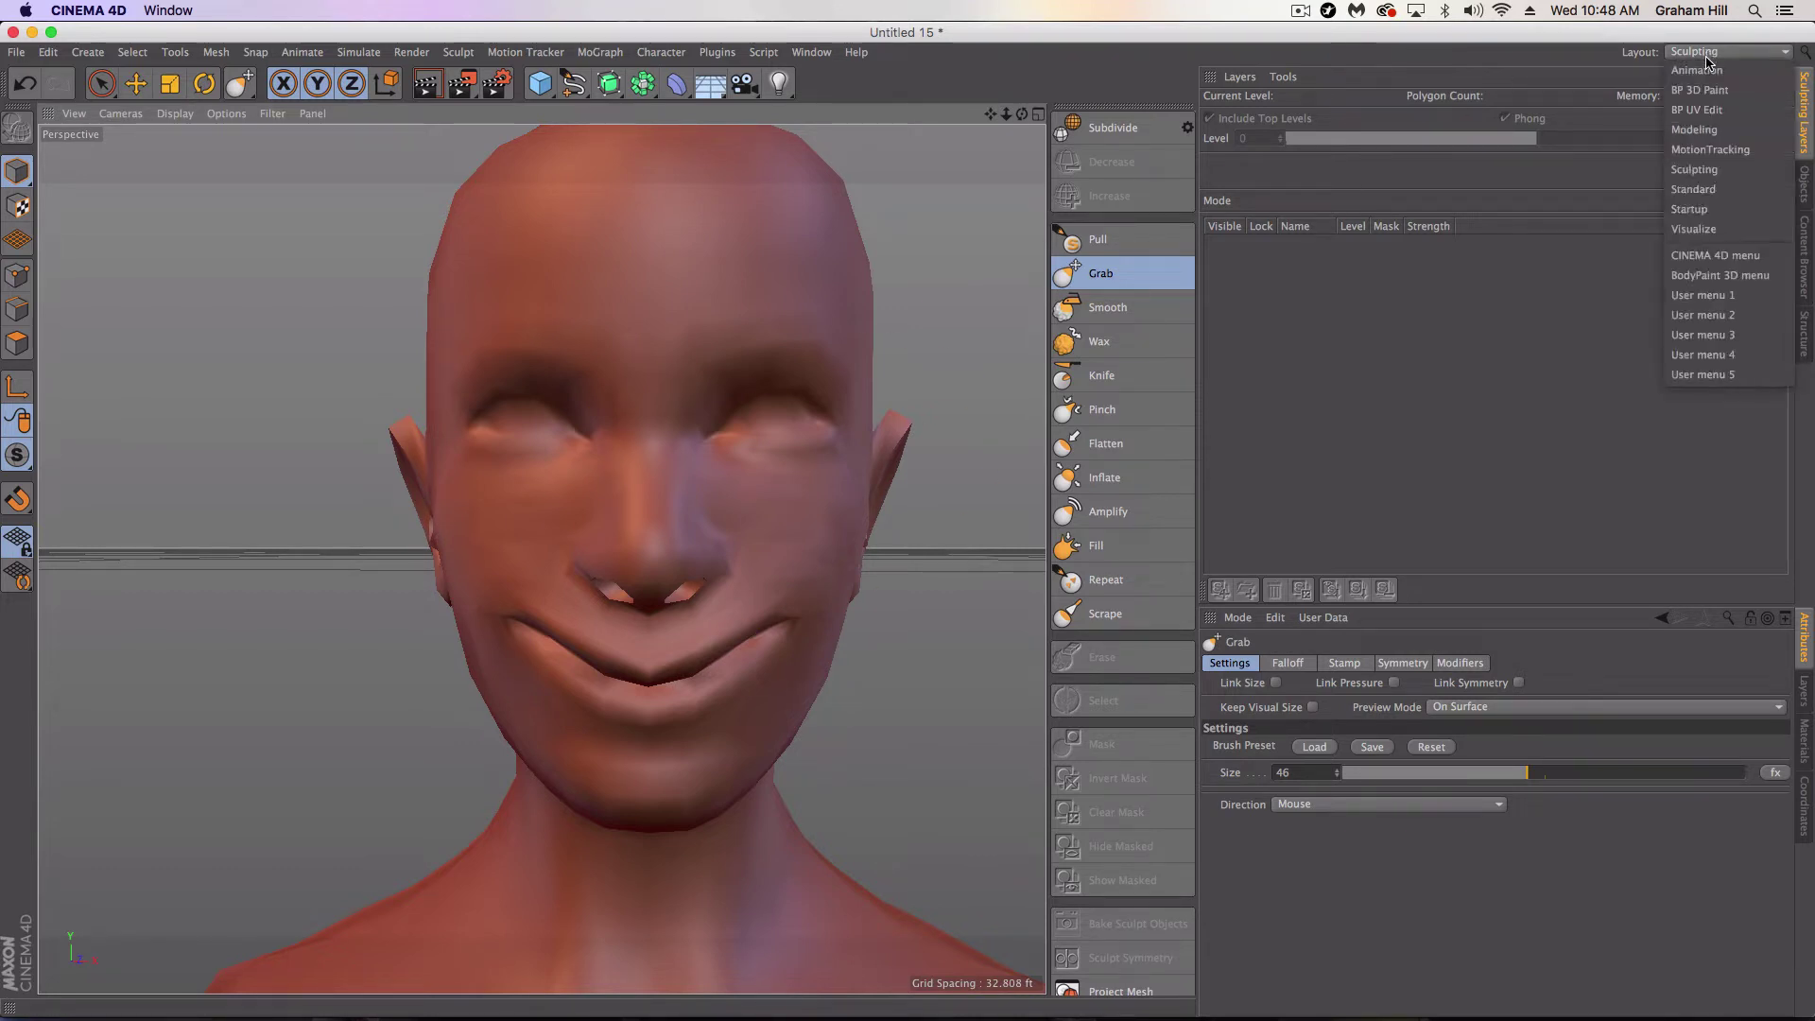
{"action": "left_click", "coordinate": [1693, 210]}
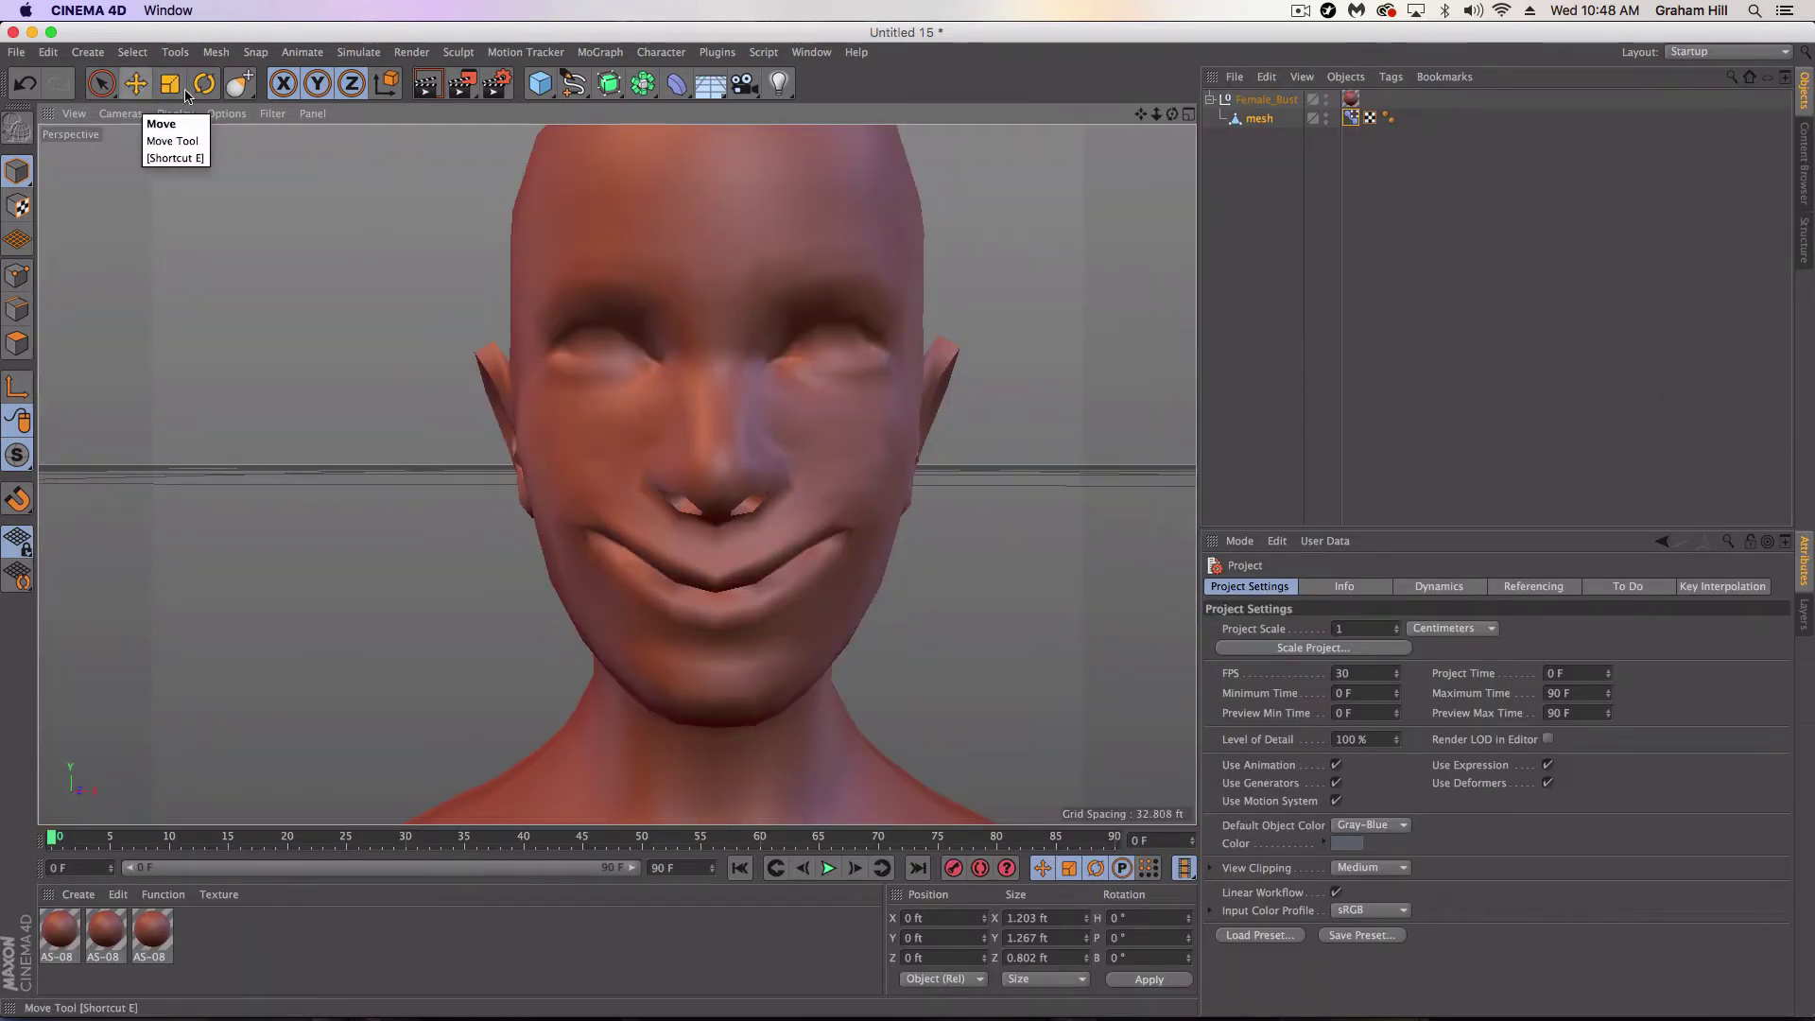
Switch the mesh's Pose Morph tag to Animate mode and set the Pose.0 strength to 0%
{"action": "left_click", "coordinate": [1350, 118]}
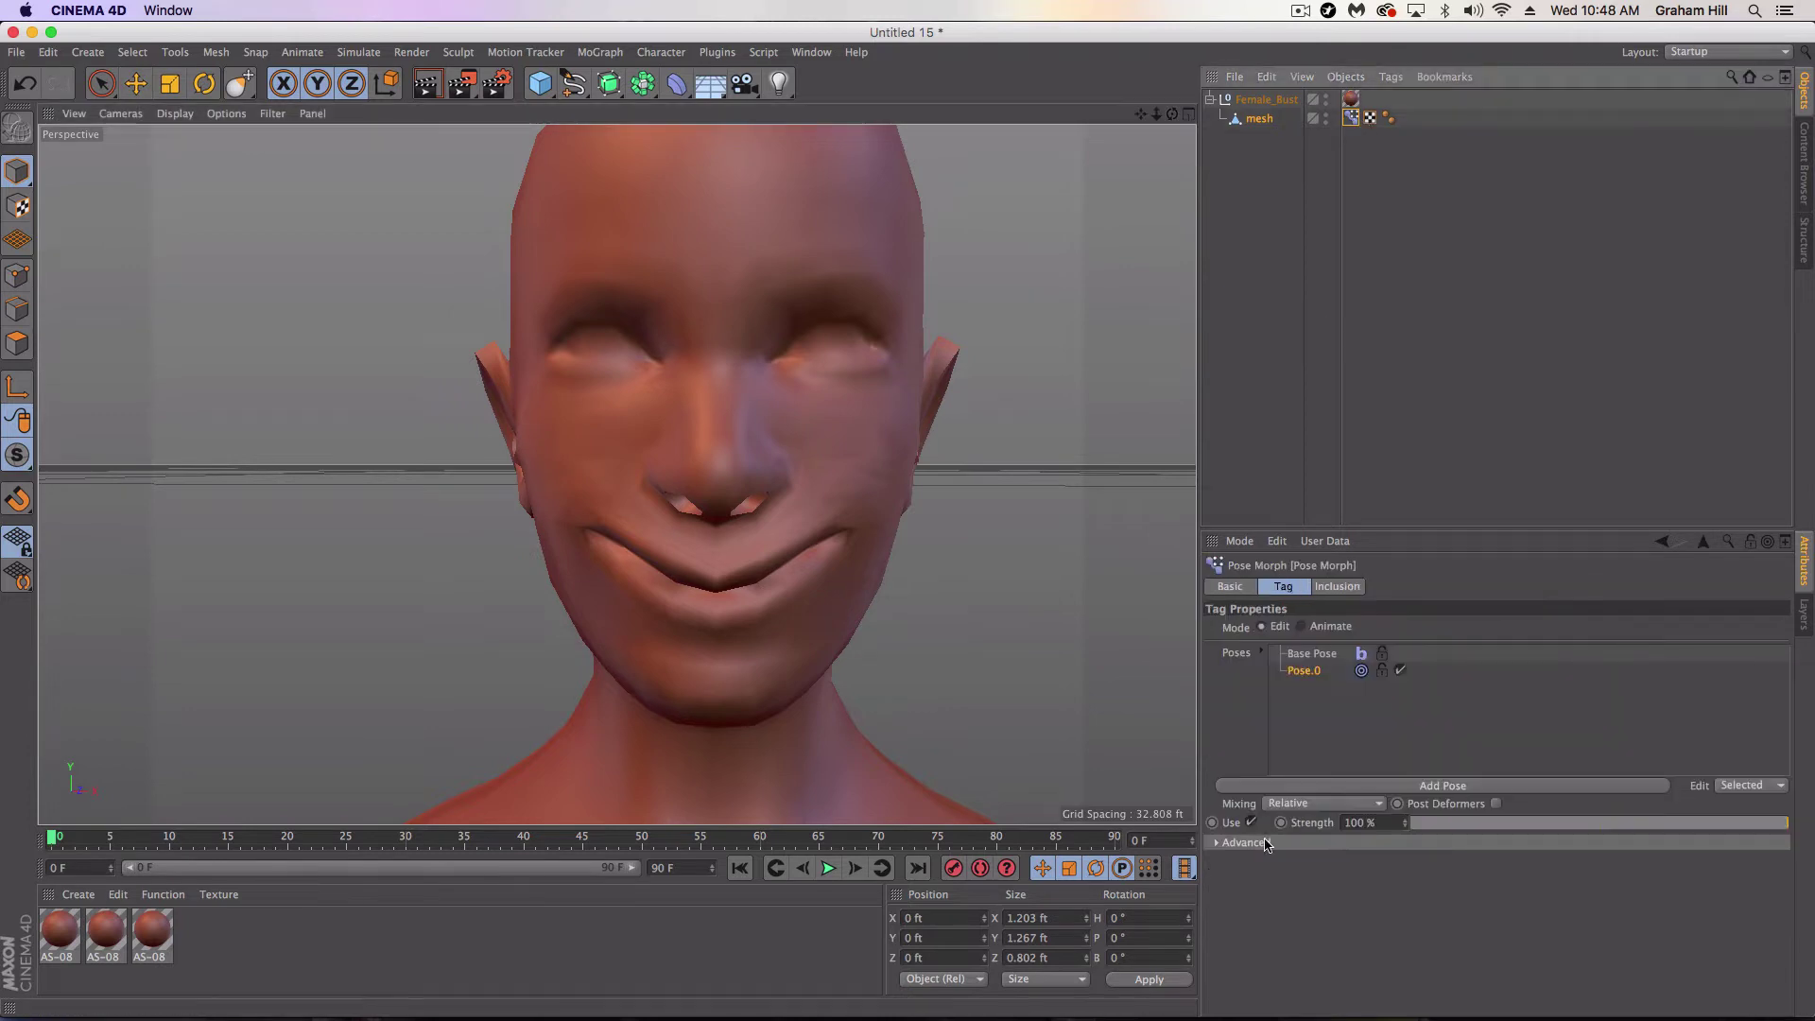
{"action": "left_click", "coordinate": [1301, 626]}
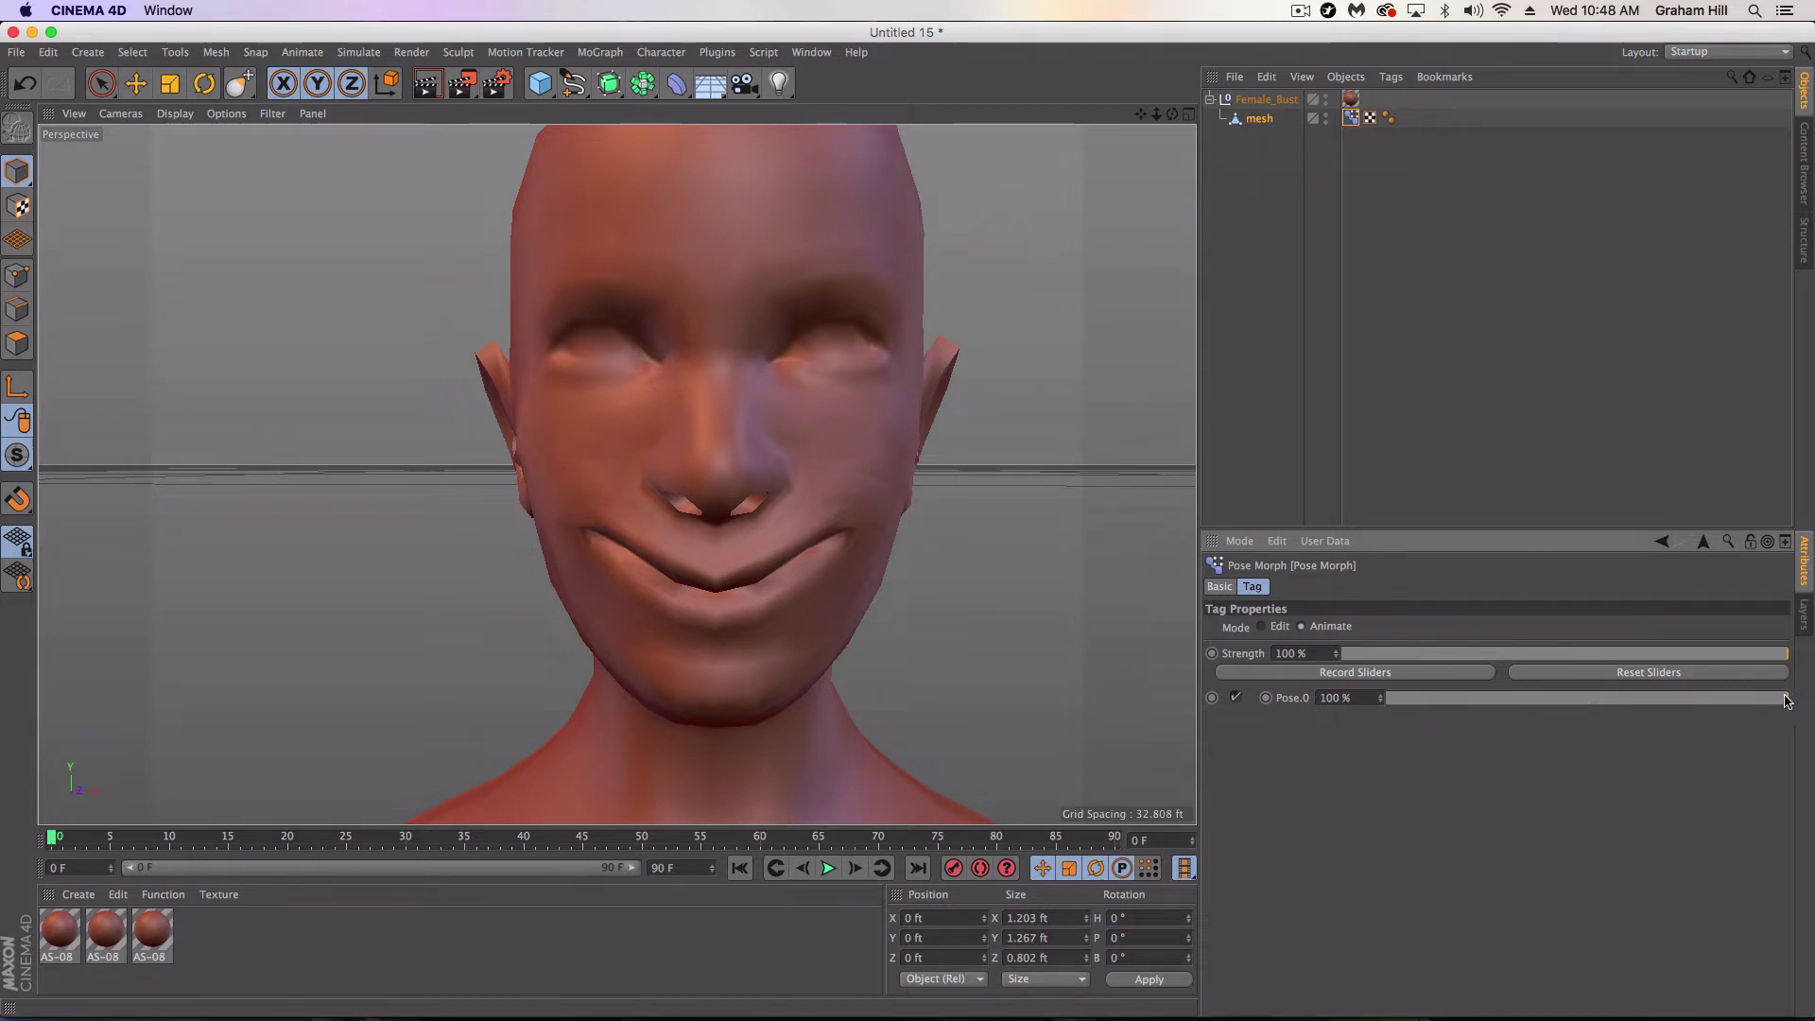
{"action": "left_click_drag", "start_coordinate": [1787, 700], "coordinate": [1272, 682]}
{"action": "key", "text": "super+y"}
{"action": "key", "text": "super+z"}
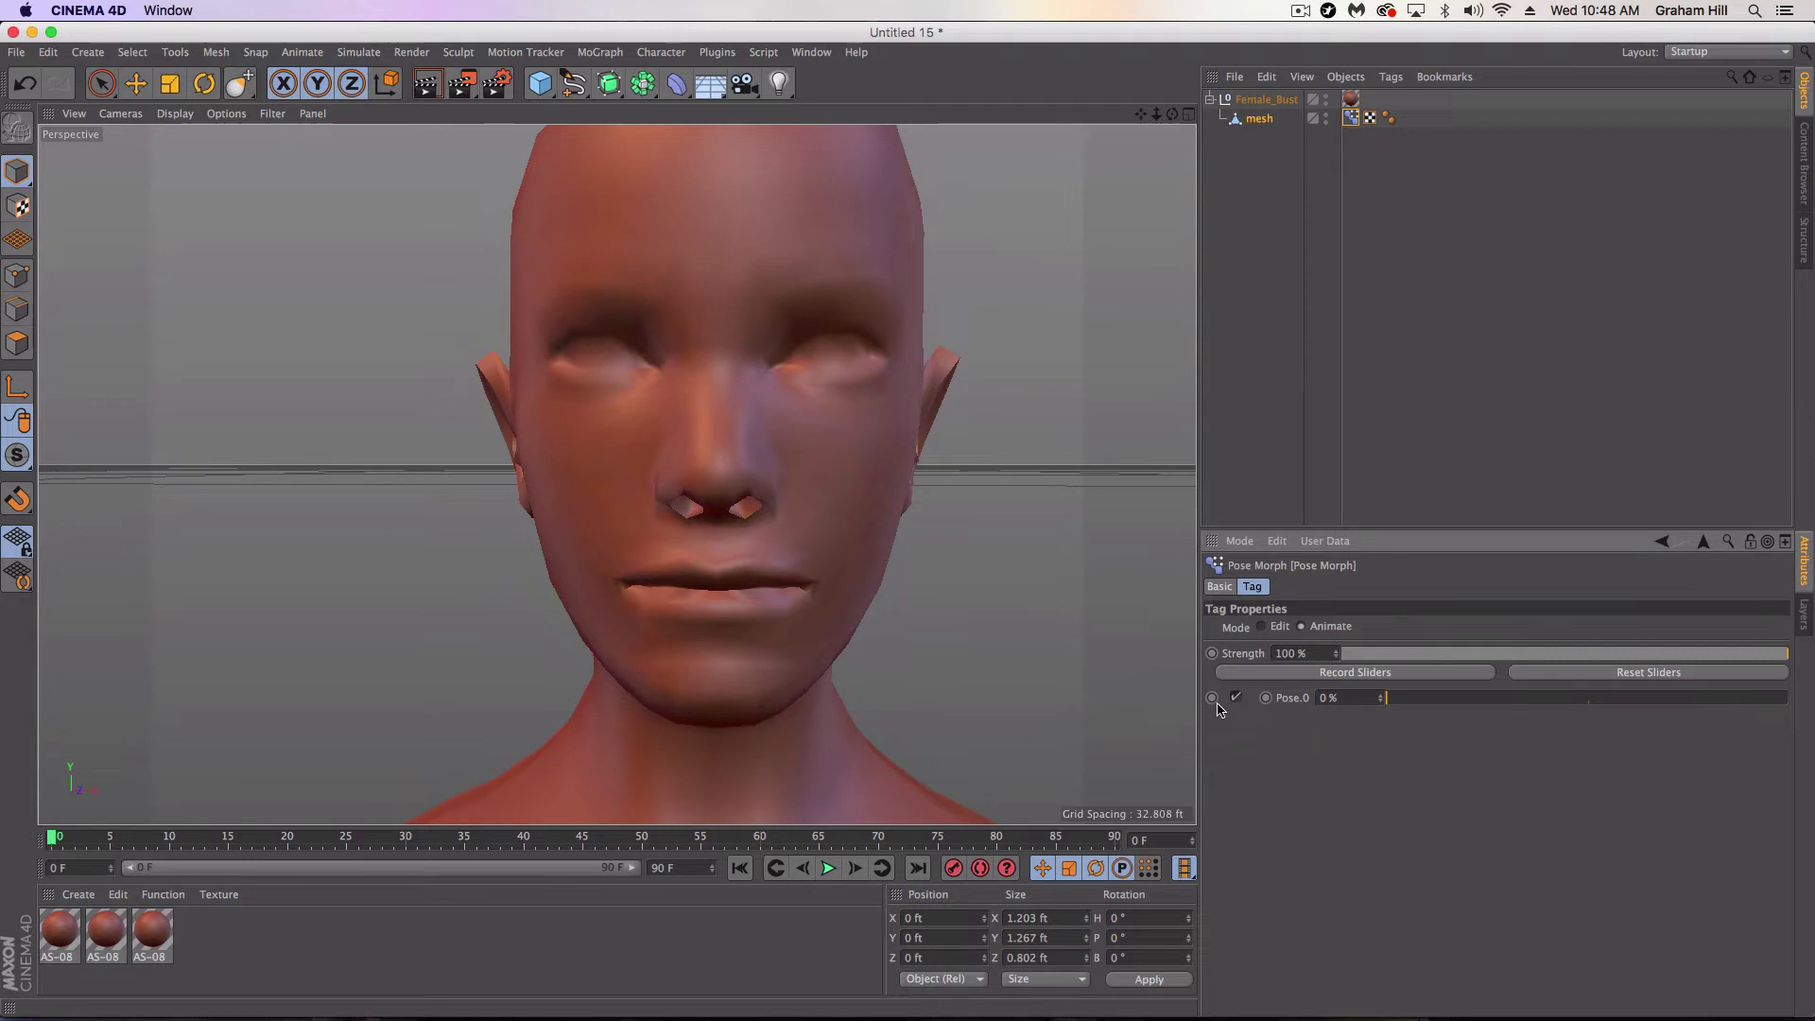
Animate the Pose.0 strength from 0% at frame 0 to 100% at frame 90
{"action": "left_click", "coordinate": [1338, 679]}
{"action": "left_click_drag", "start_coordinate": [988, 839], "coordinate": [1189, 840]}
{"action": "left_click_drag", "start_coordinate": [1390, 698], "coordinate": [1810, 679]}
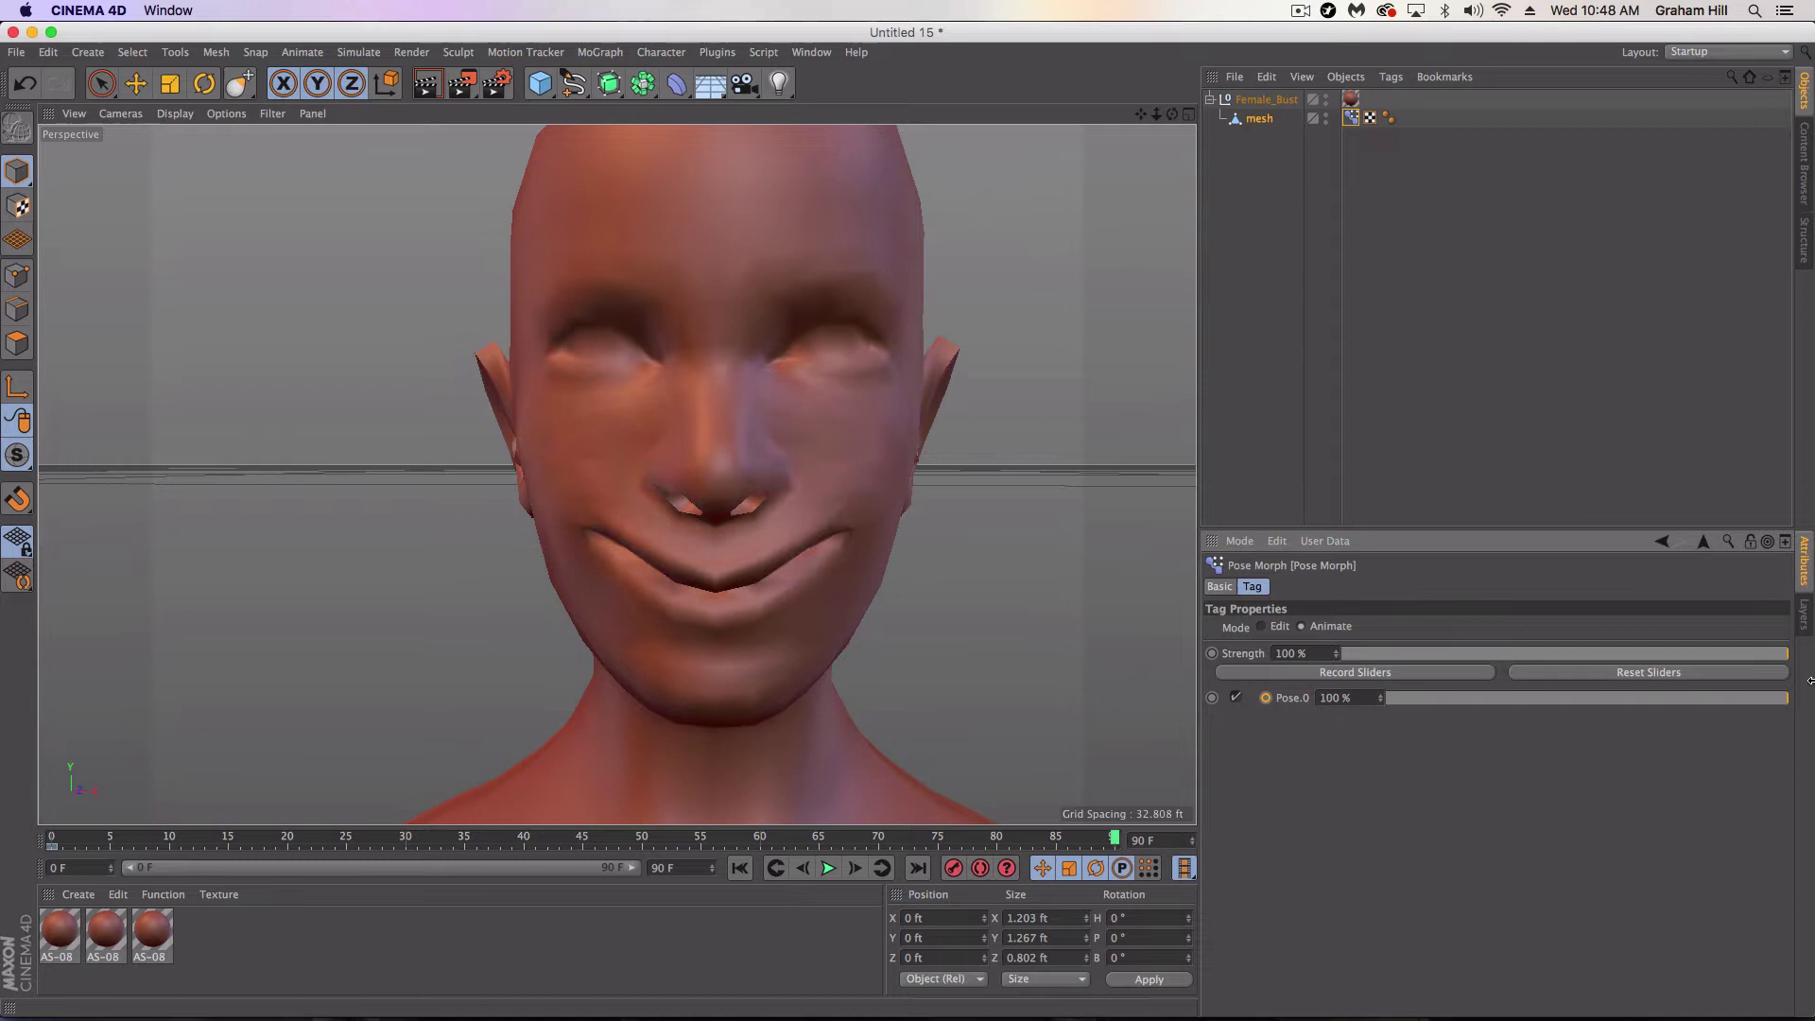
Play back the smile animation, stop it, and return to frame 0
{"action": "left_click", "coordinate": [827, 868]}
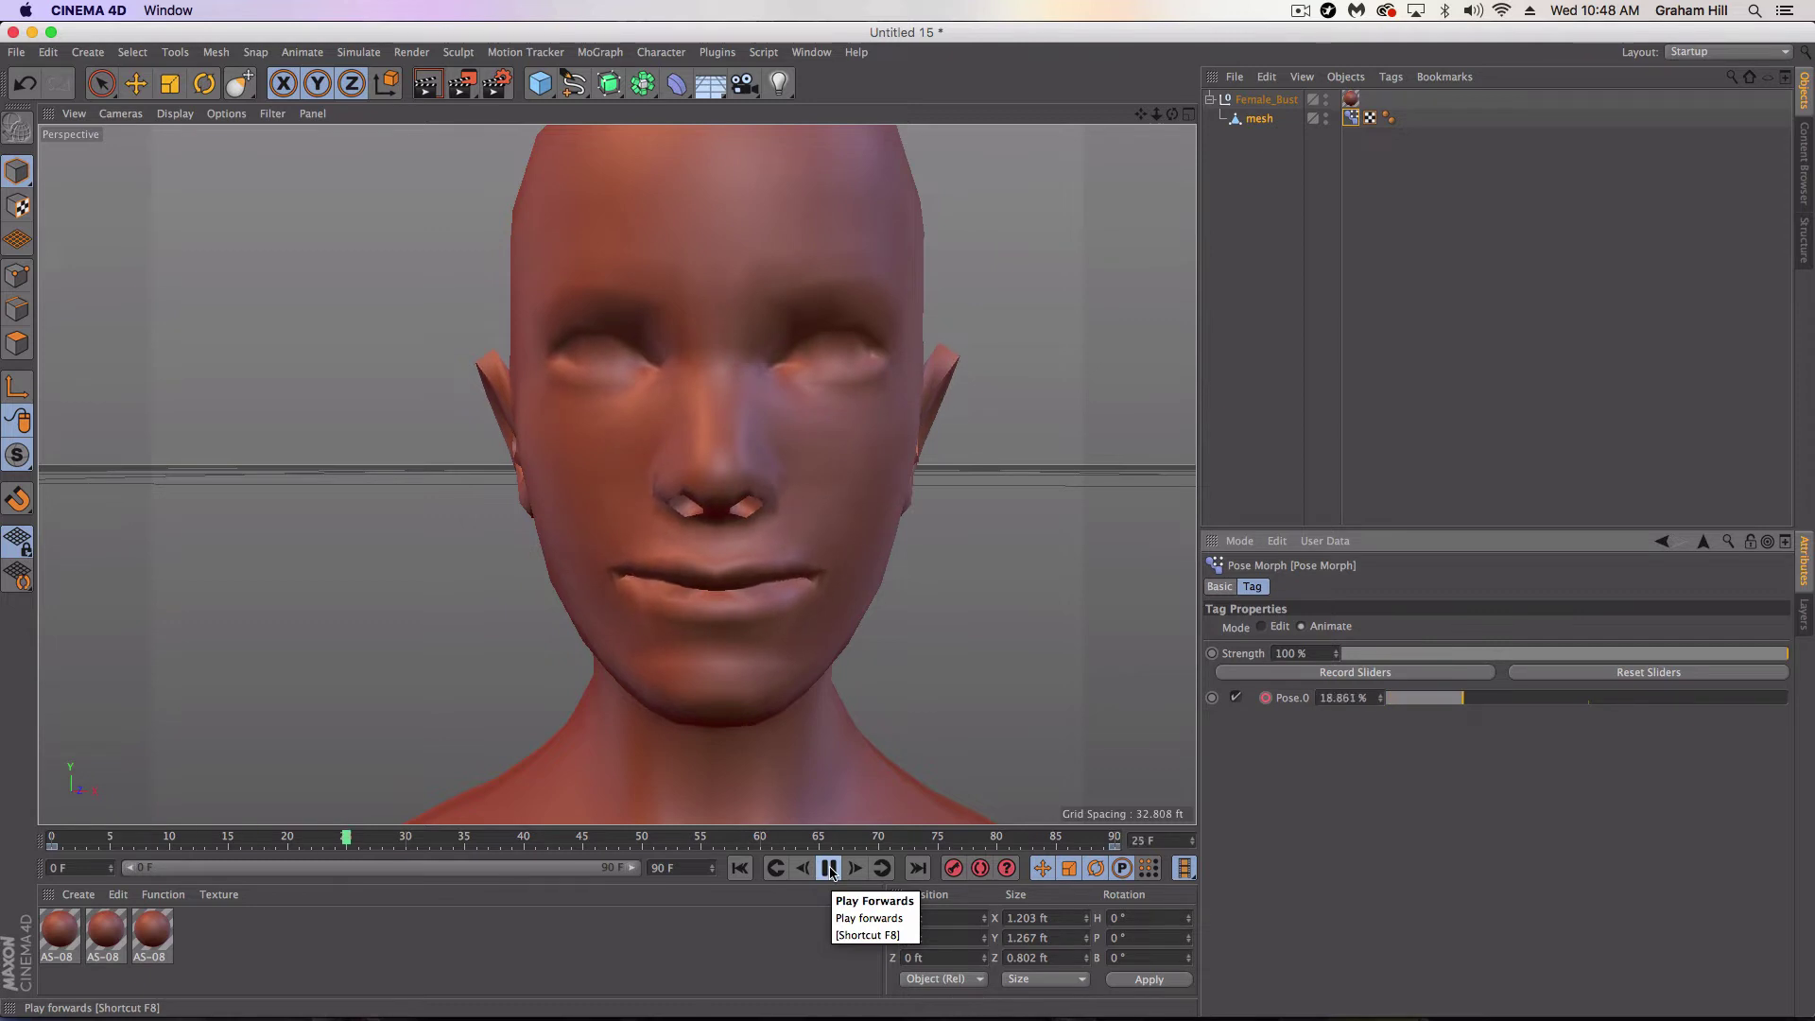
{"action": "left_click", "coordinate": [827, 868]}
{"action": "left_click_drag", "start_coordinate": [435, 833], "coordinate": [6, 799]}
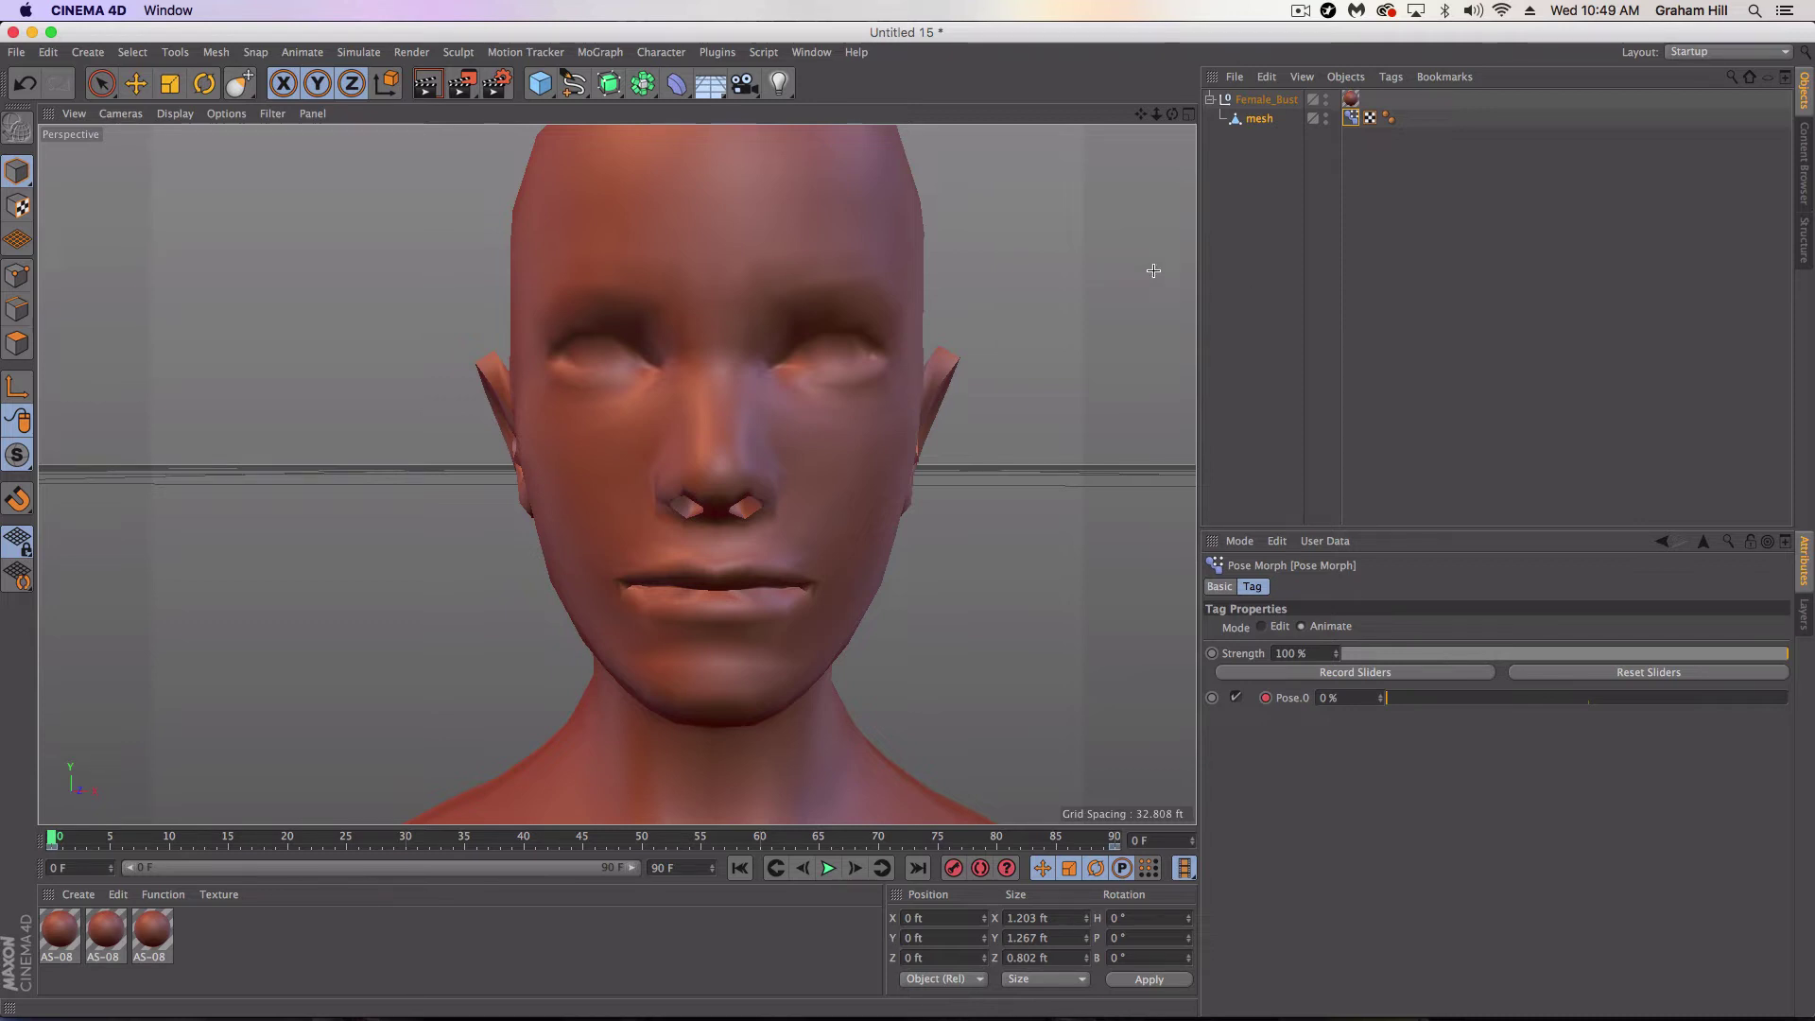
Delete the Female_Bust null together with its mesh from the scene
{"action": "left_click", "coordinate": [1273, 100]}
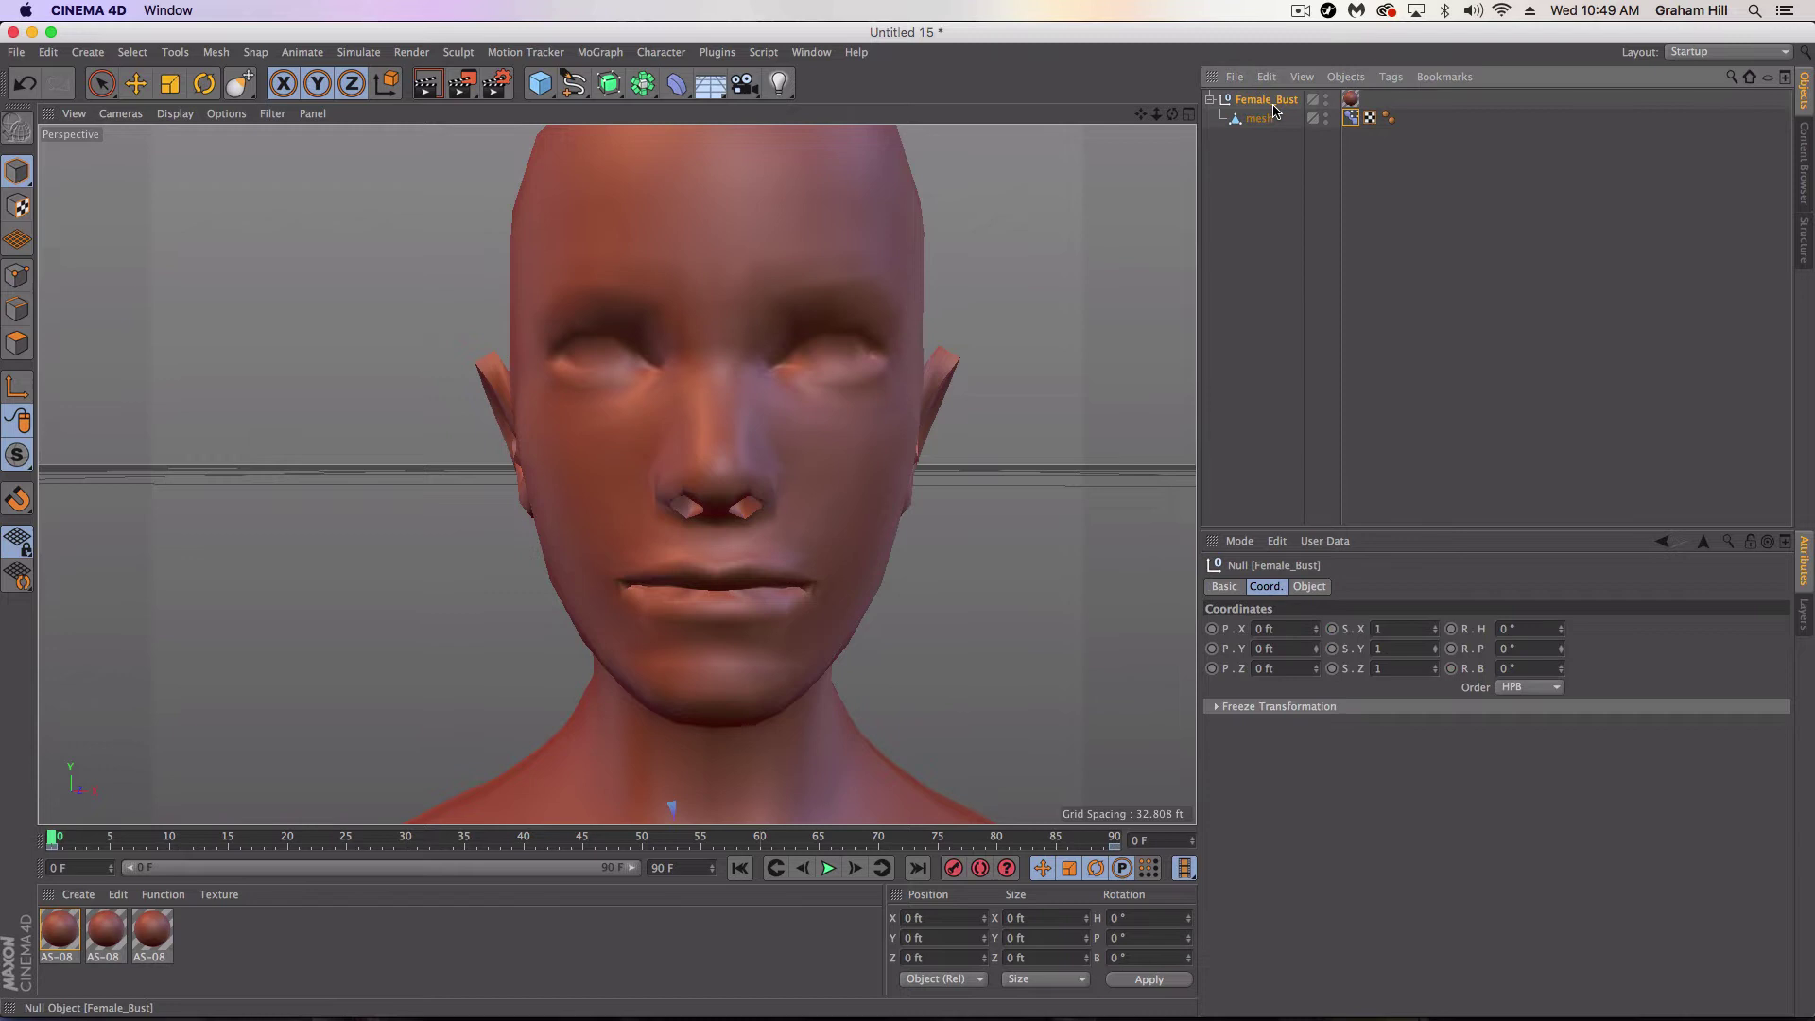
{"action": "key", "text": "Delete"}
{"action": "scroll", "coordinate": [651, 438], "scroll_direction": "down", "scroll_amount": 5}
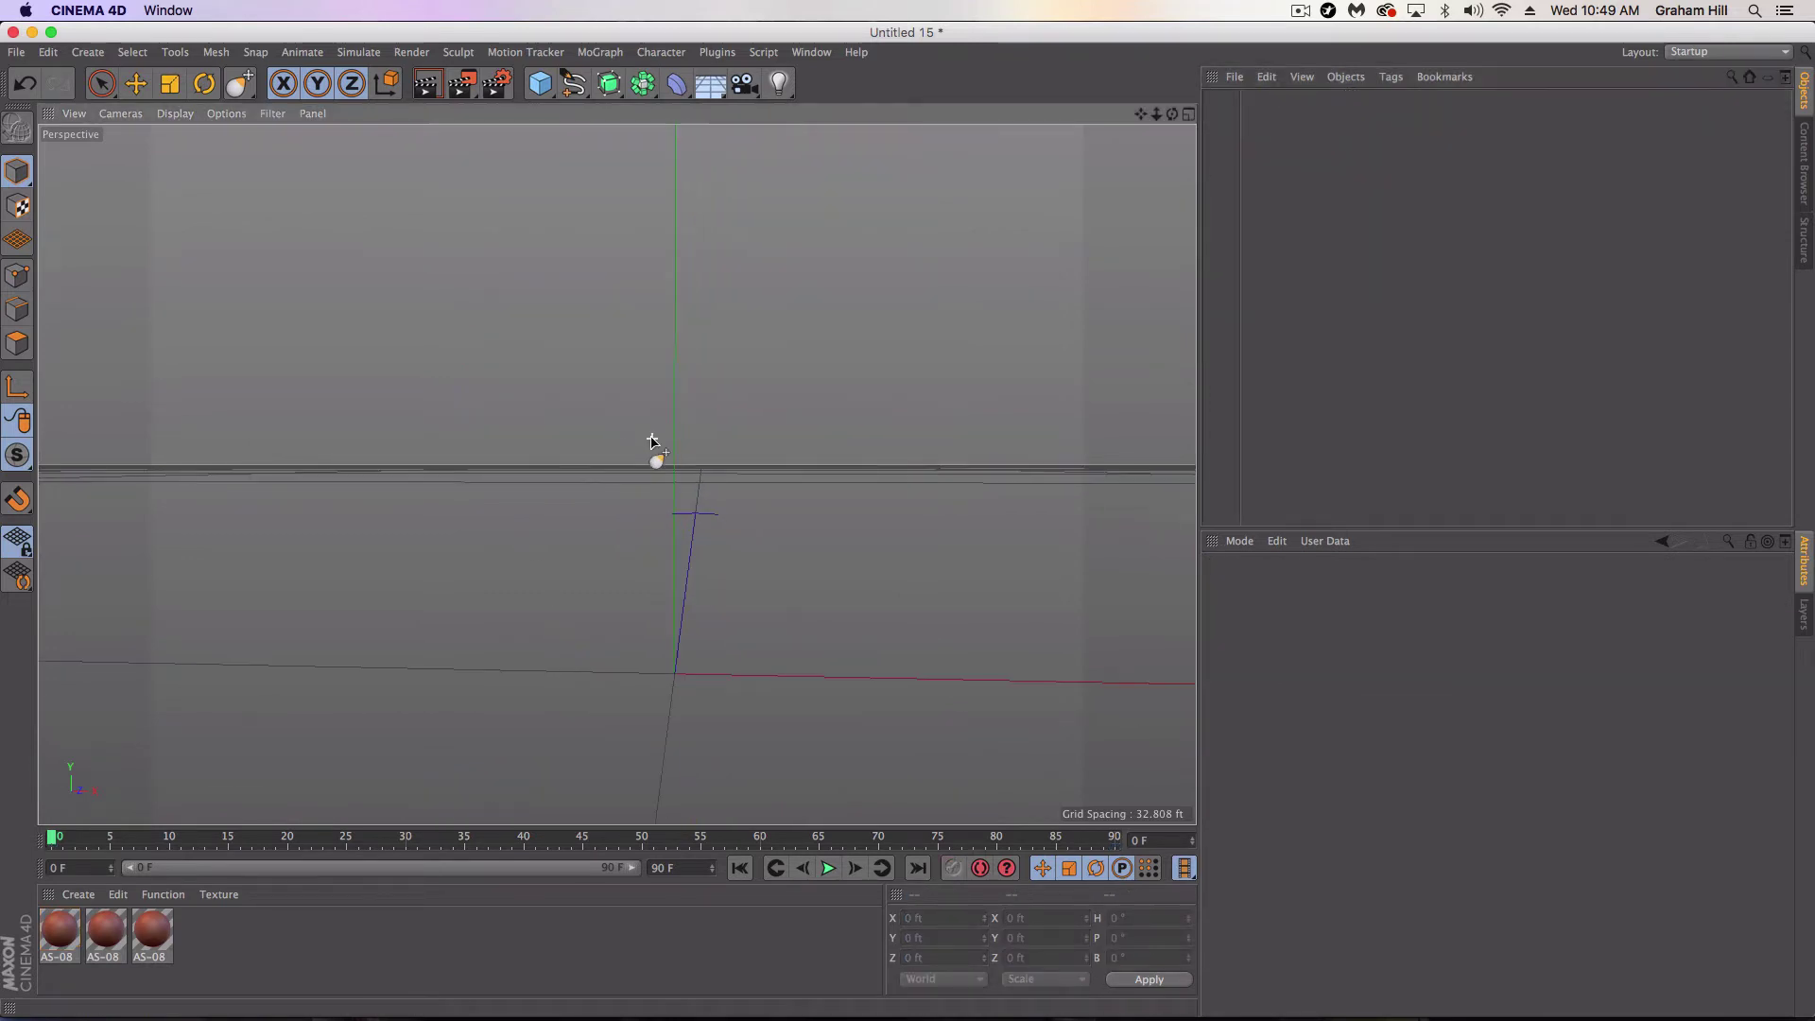
Add a sphere primitive and scale it down uniformly to about 0.83 ft across
{"action": "left_click", "coordinate": [135, 83]}
{"action": "scroll", "coordinate": [579, 426], "scroll_direction": "up", "scroll_amount": 2}
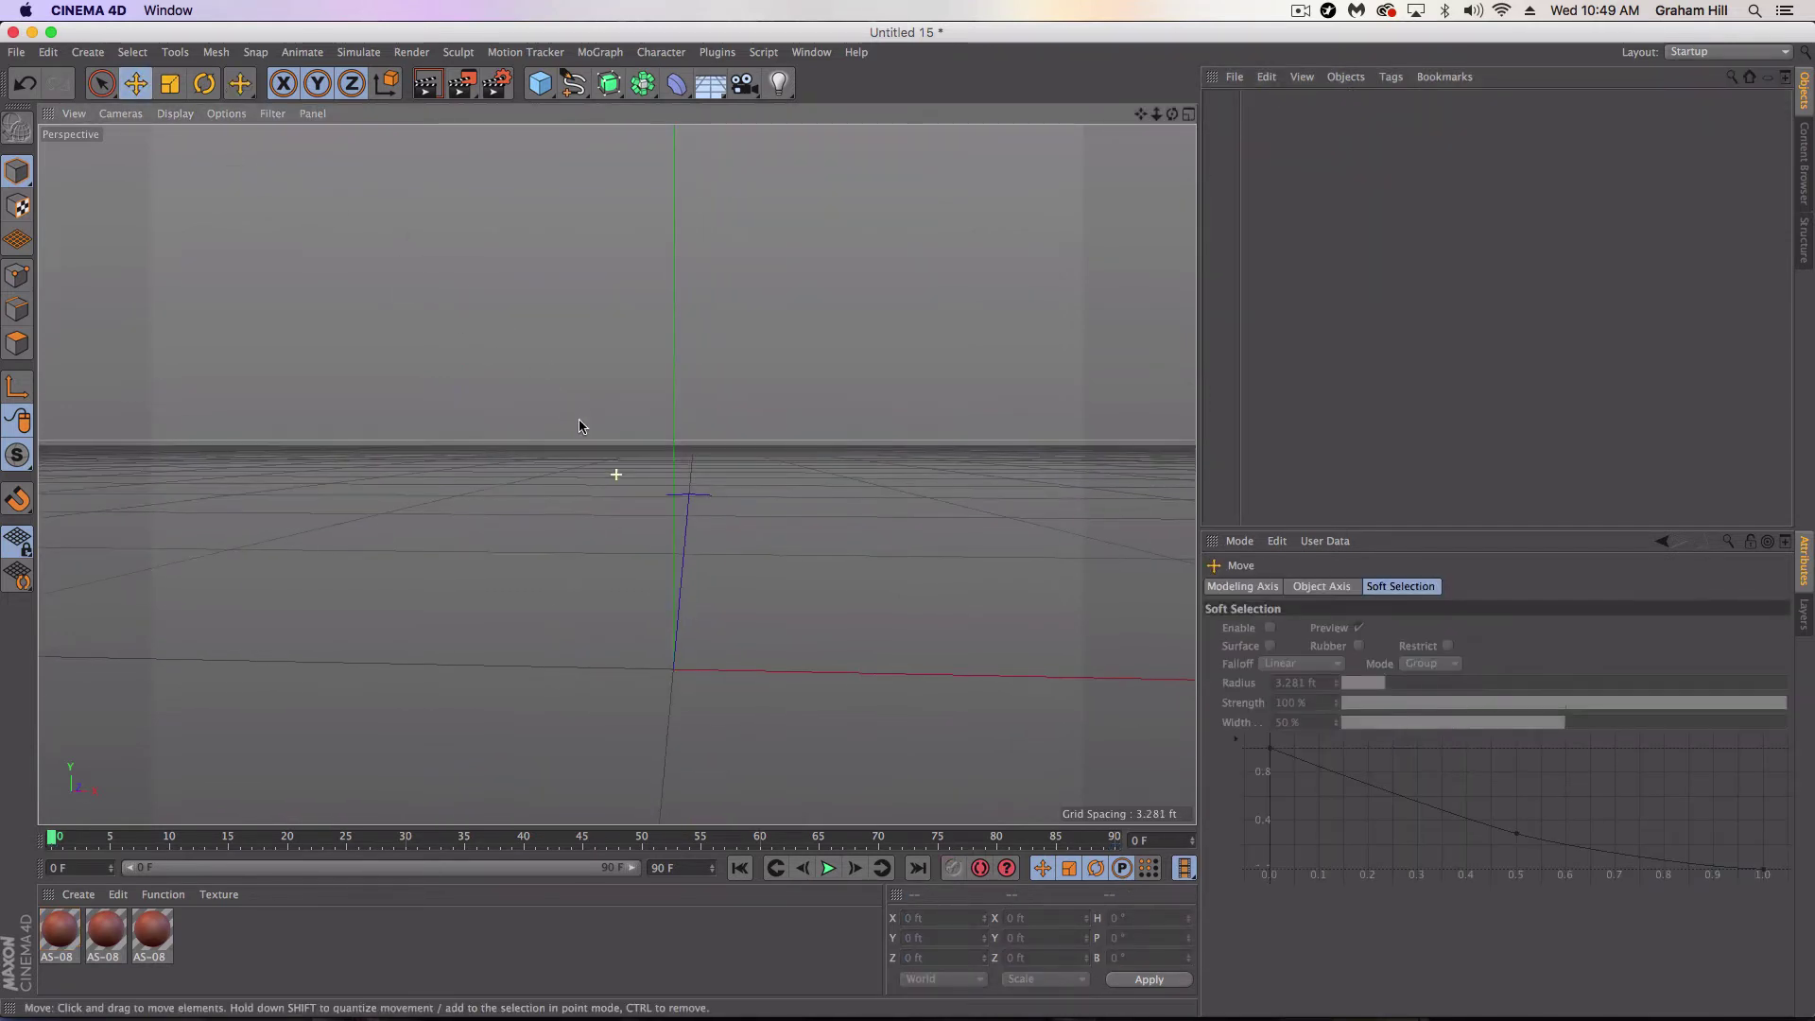
{"action": "left_click", "coordinate": [540, 83]}
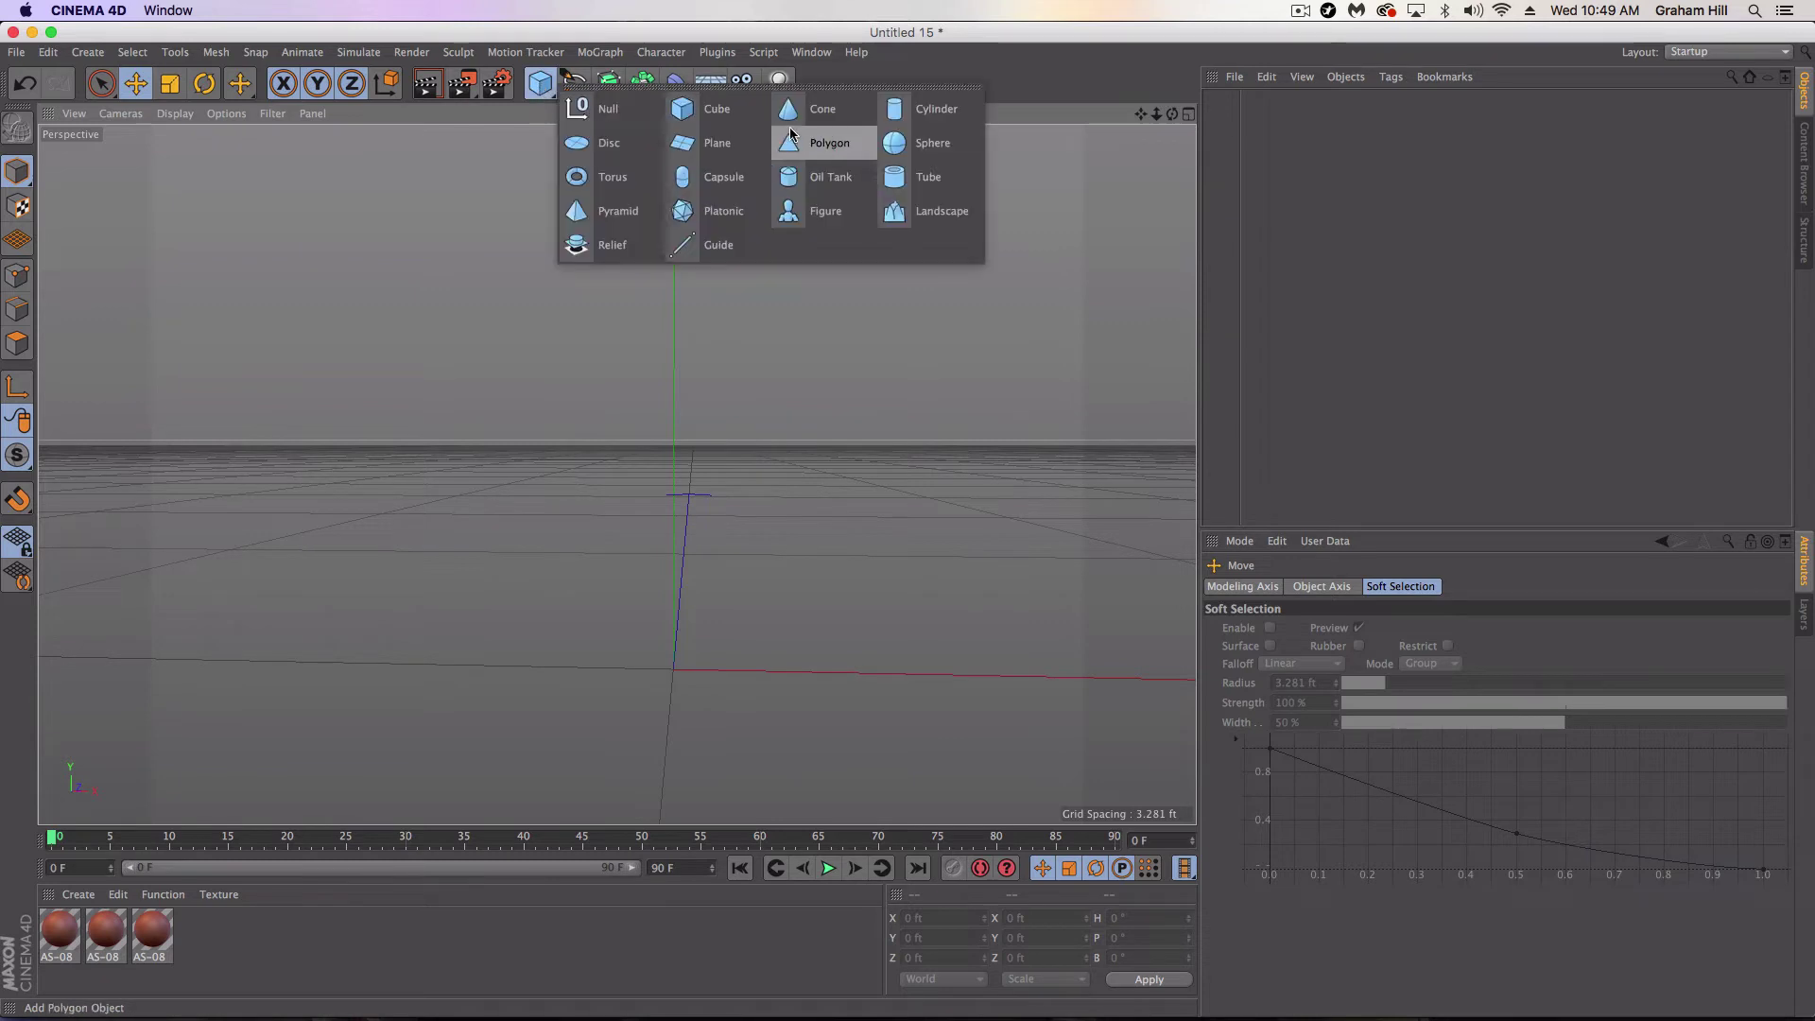
{"action": "left_click", "coordinate": [920, 144]}
{"action": "key", "text": "t"}
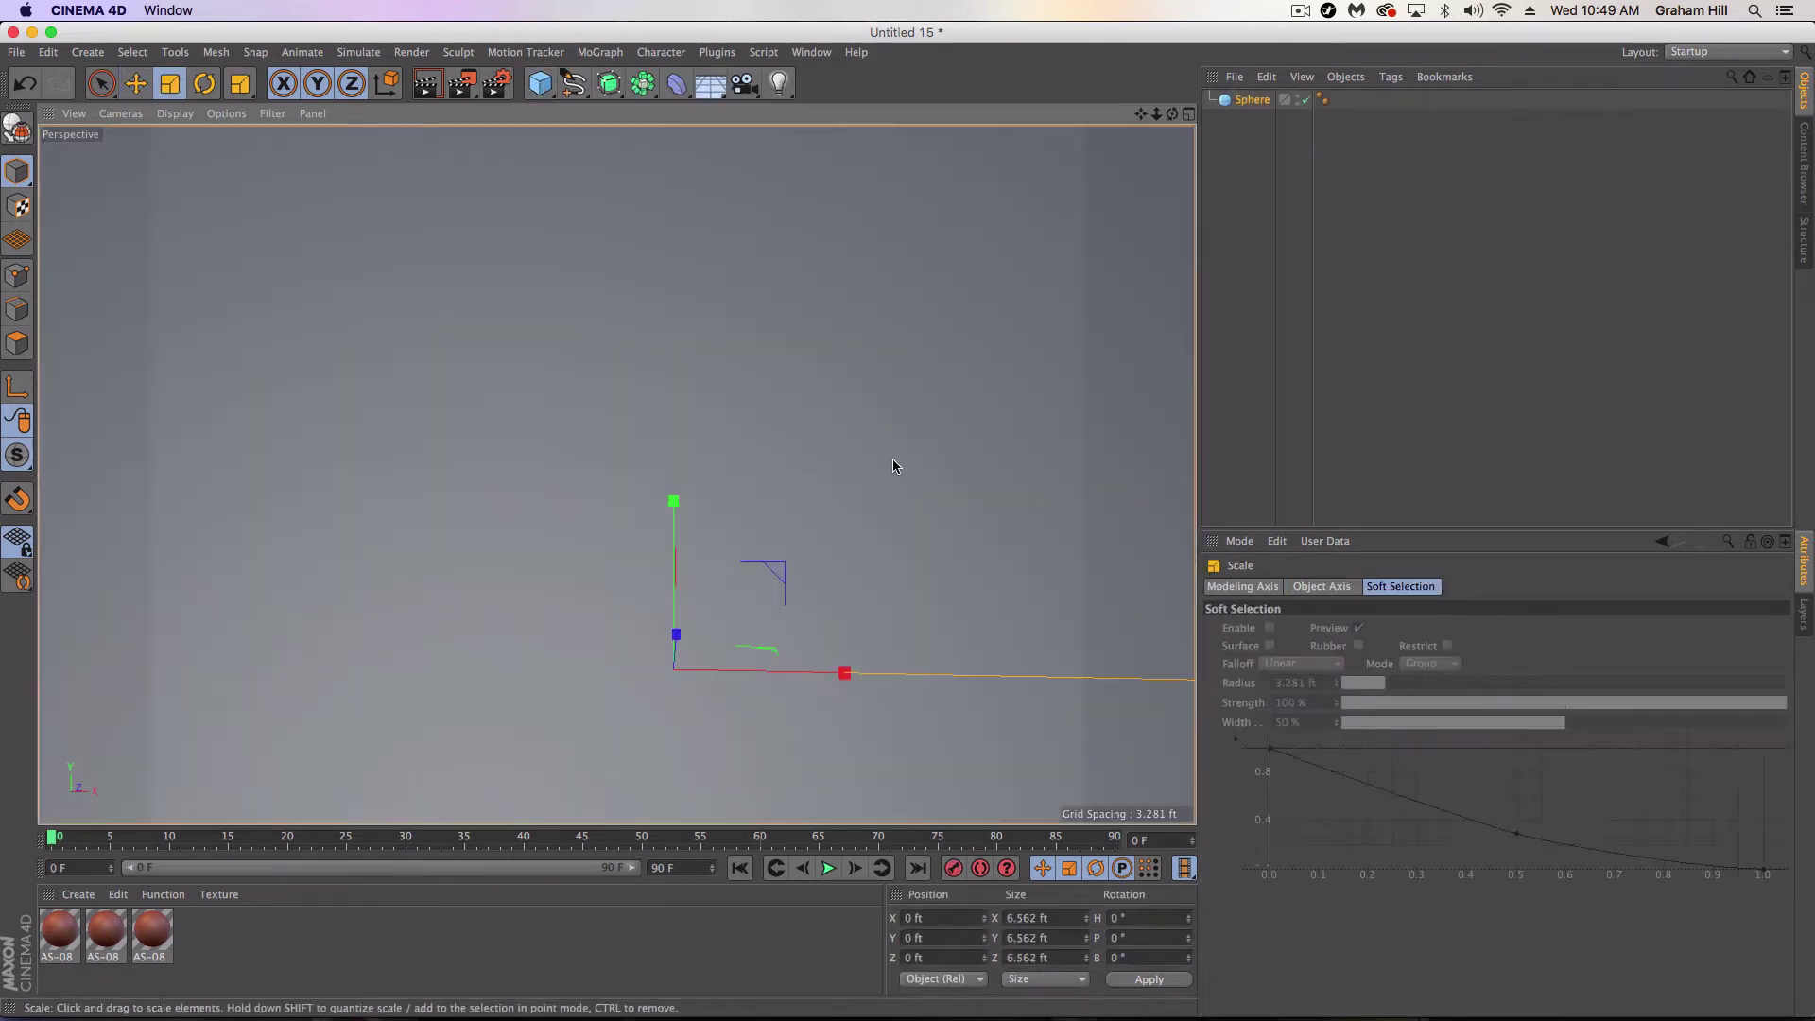
{"action": "left_click_drag", "start_coordinate": [892, 457], "coordinate": [312, 521]}
Move the sphere up along the Y axis to about 0.71 ft
{"action": "key", "text": "e"}
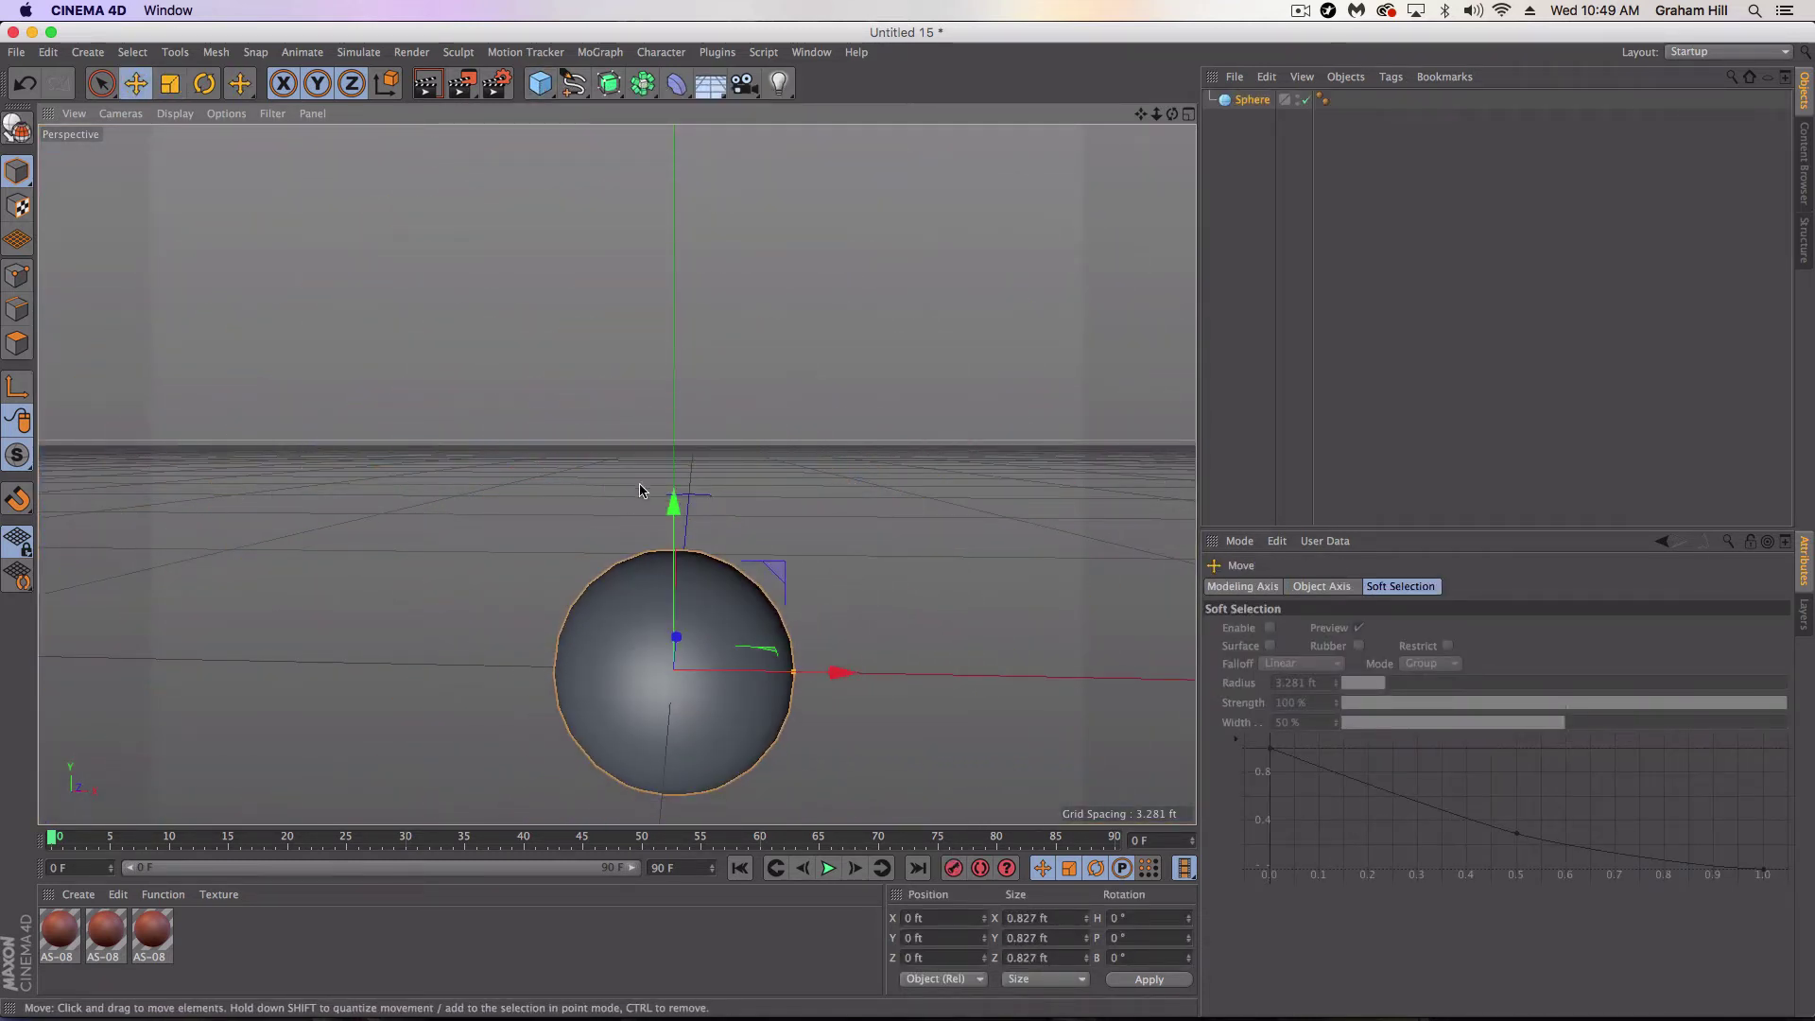
{"action": "left_click_drag", "start_coordinate": [675, 499], "coordinate": [674, 437]}
{"action": "scroll", "coordinate": [681, 470], "scroll_direction": "up", "scroll_amount": 4}
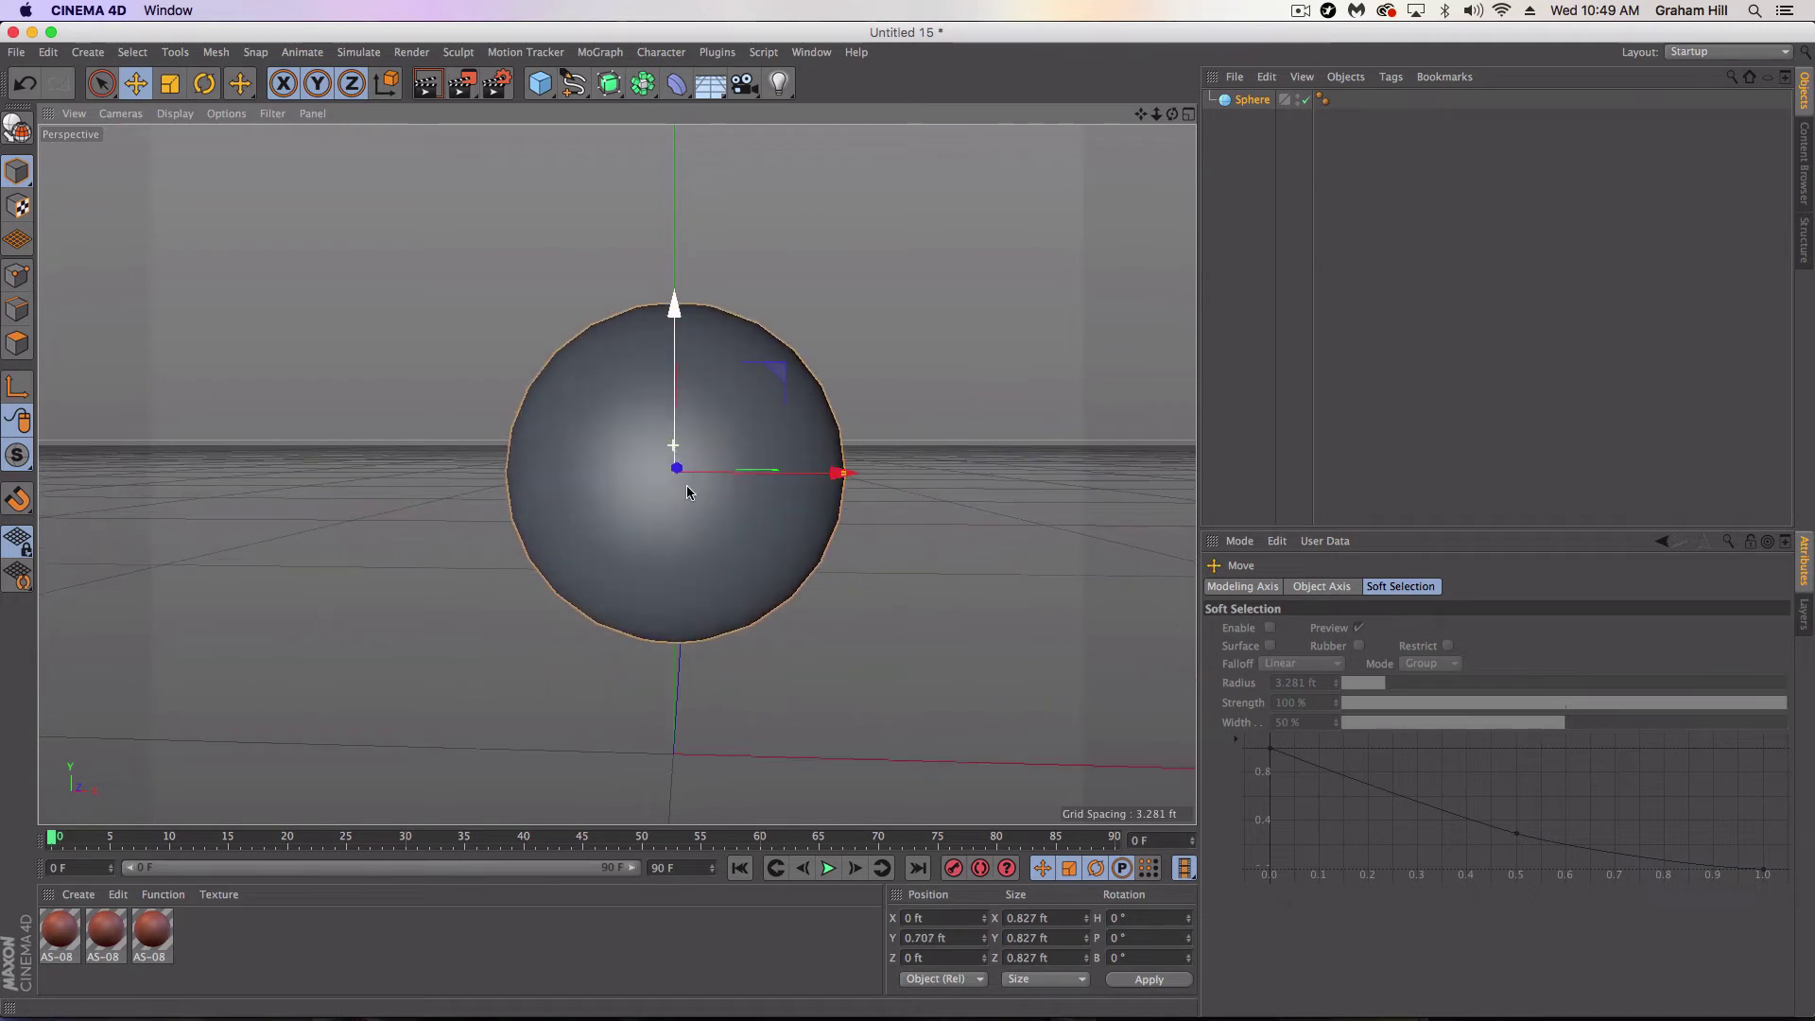
{"action": "mouse_move", "coordinate": [712, 530]}
{"action": "left_mouse_down", "text": "alt"}
{"action": "mouse_move", "coordinate": [672, 538]}
{"action": "mouse_move", "coordinate": [783, 532]}
{"action": "mouse_move", "coordinate": [709, 530]}
{"action": "mouse_move", "coordinate": [669, 558]}
{"action": "mouse_move", "coordinate": [695, 555]}
{"action": "left_mouse_up", "text": "alt"}
{"action": "scroll", "coordinate": [699, 514], "scroll_direction": "up", "scroll_amount": 1}
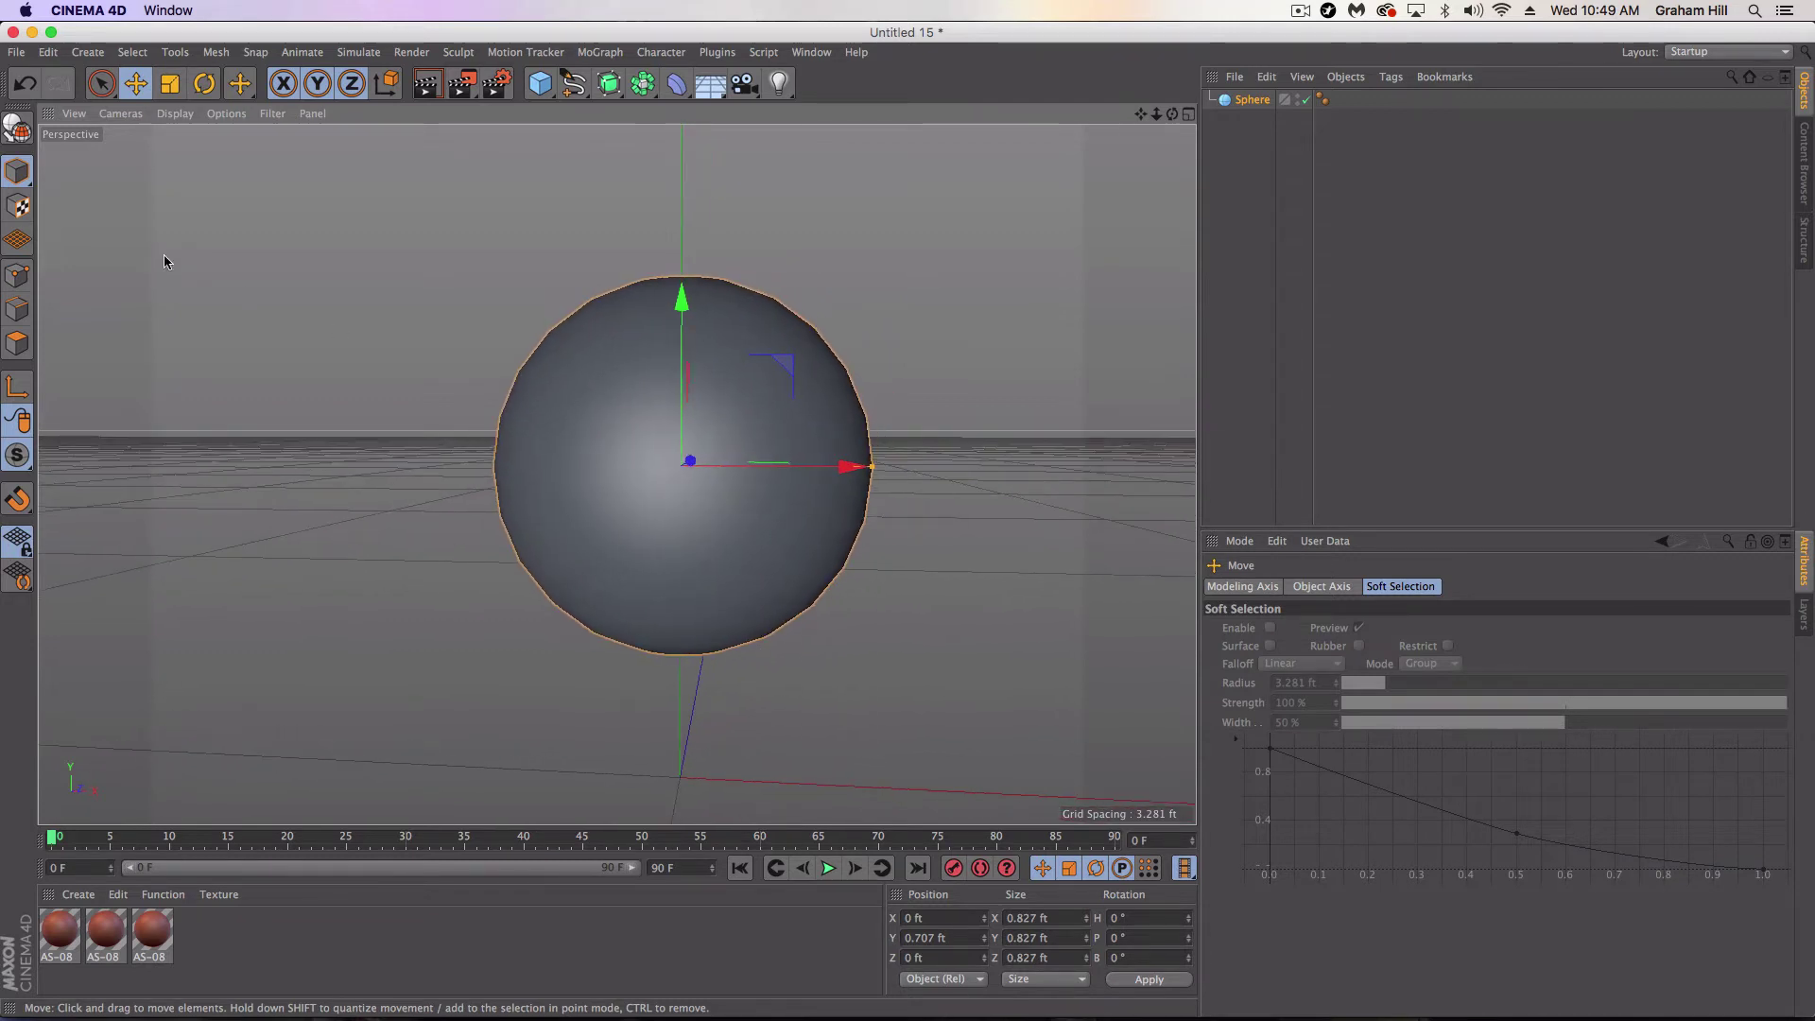
Set the sphere's segments to 28 and convert it to an editable polygon object
{"action": "left_click", "coordinate": [1249, 99]}
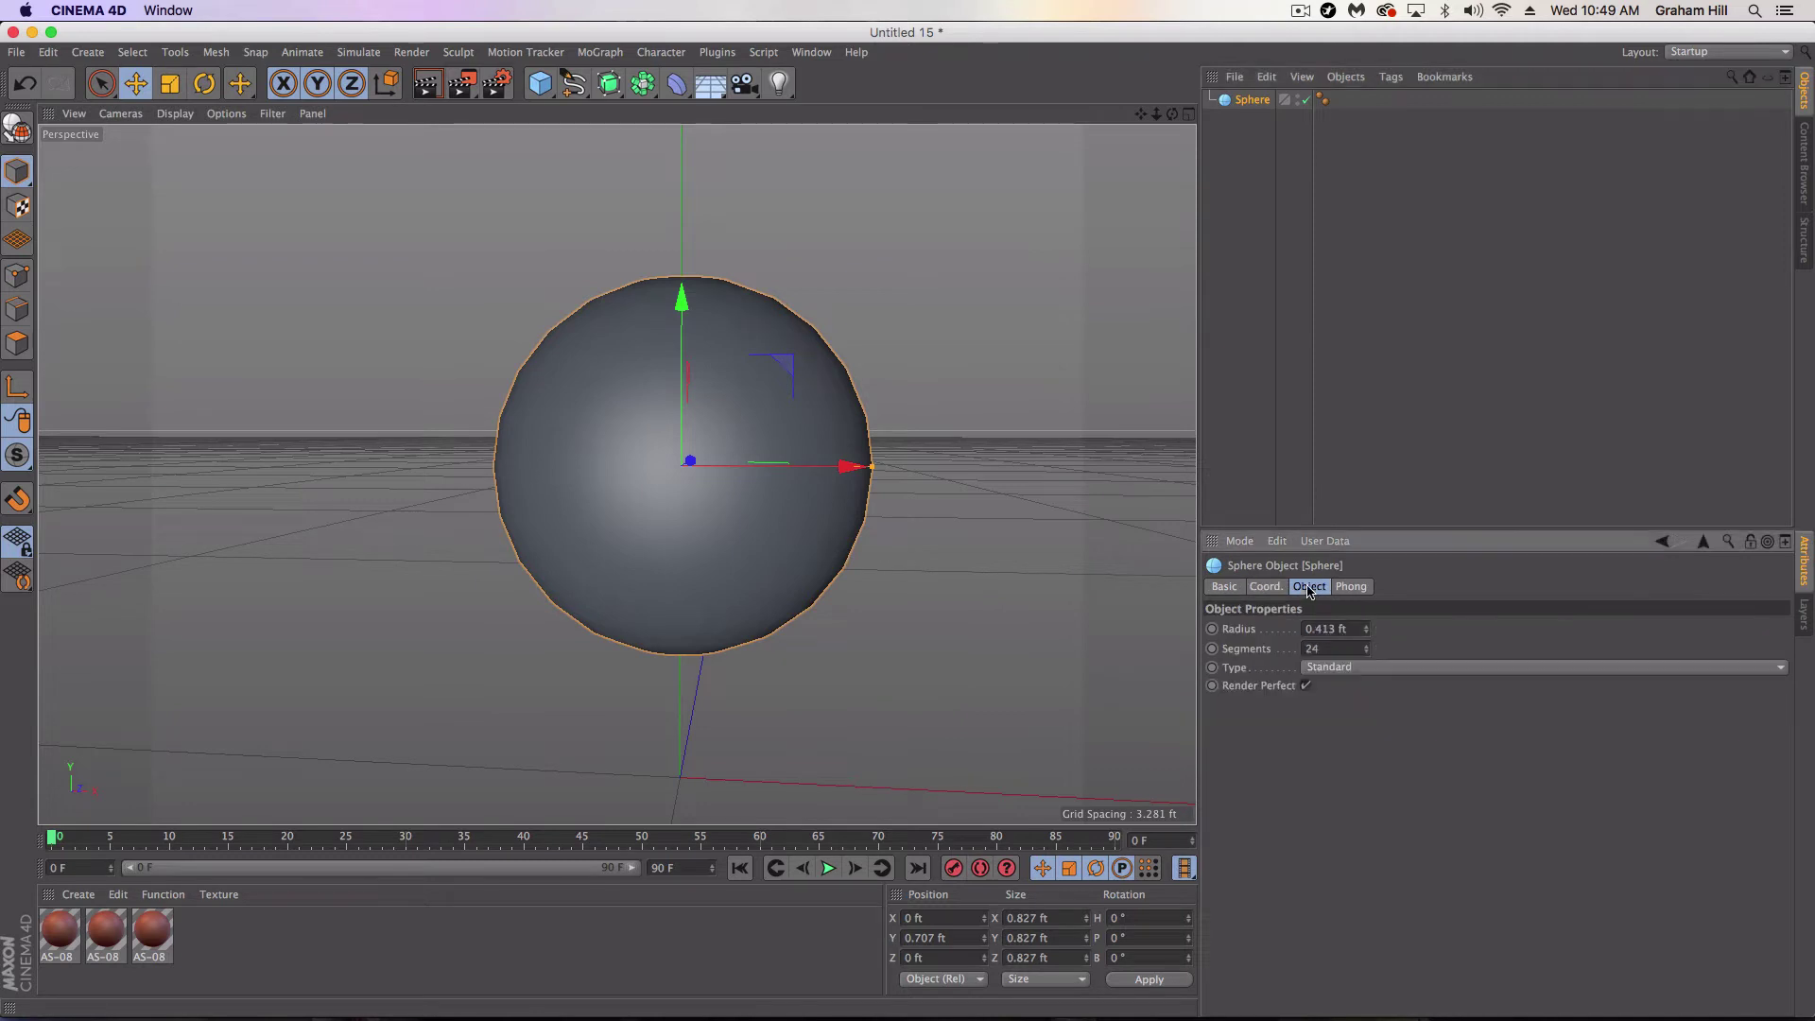
{"action": "left_click", "coordinate": [1367, 648]}
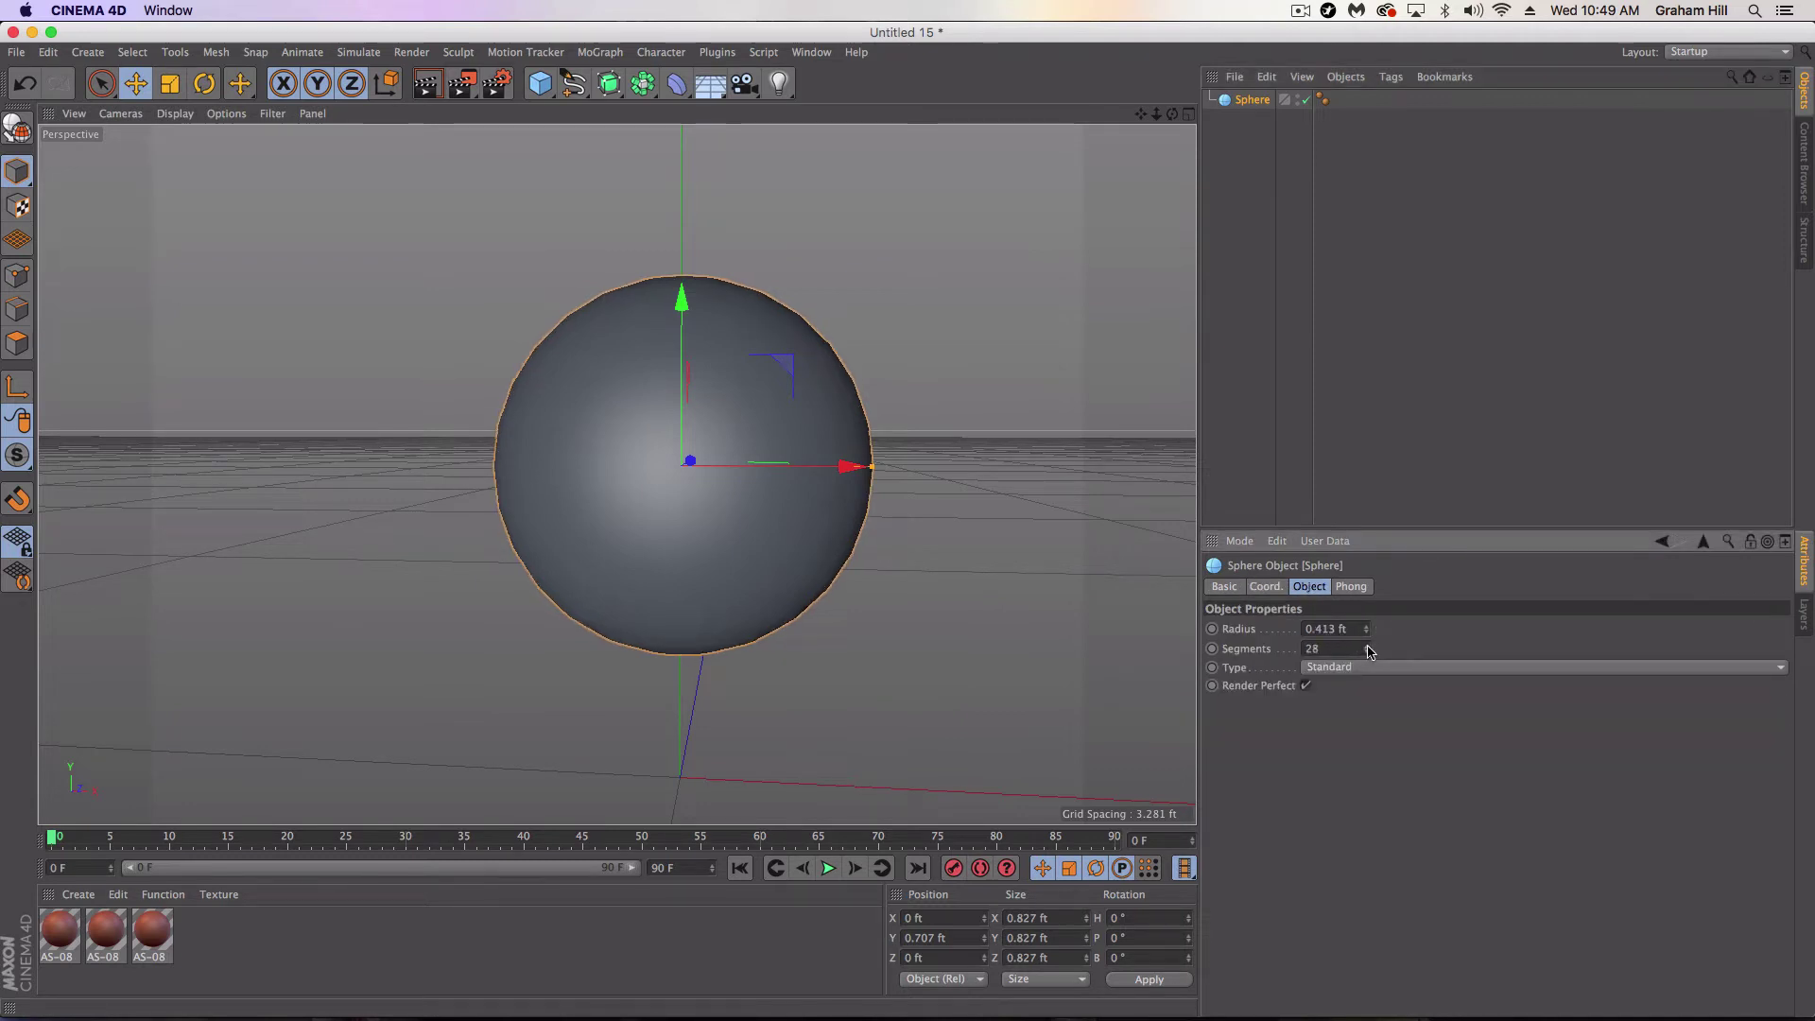
{"action": "key", "text": "c"}
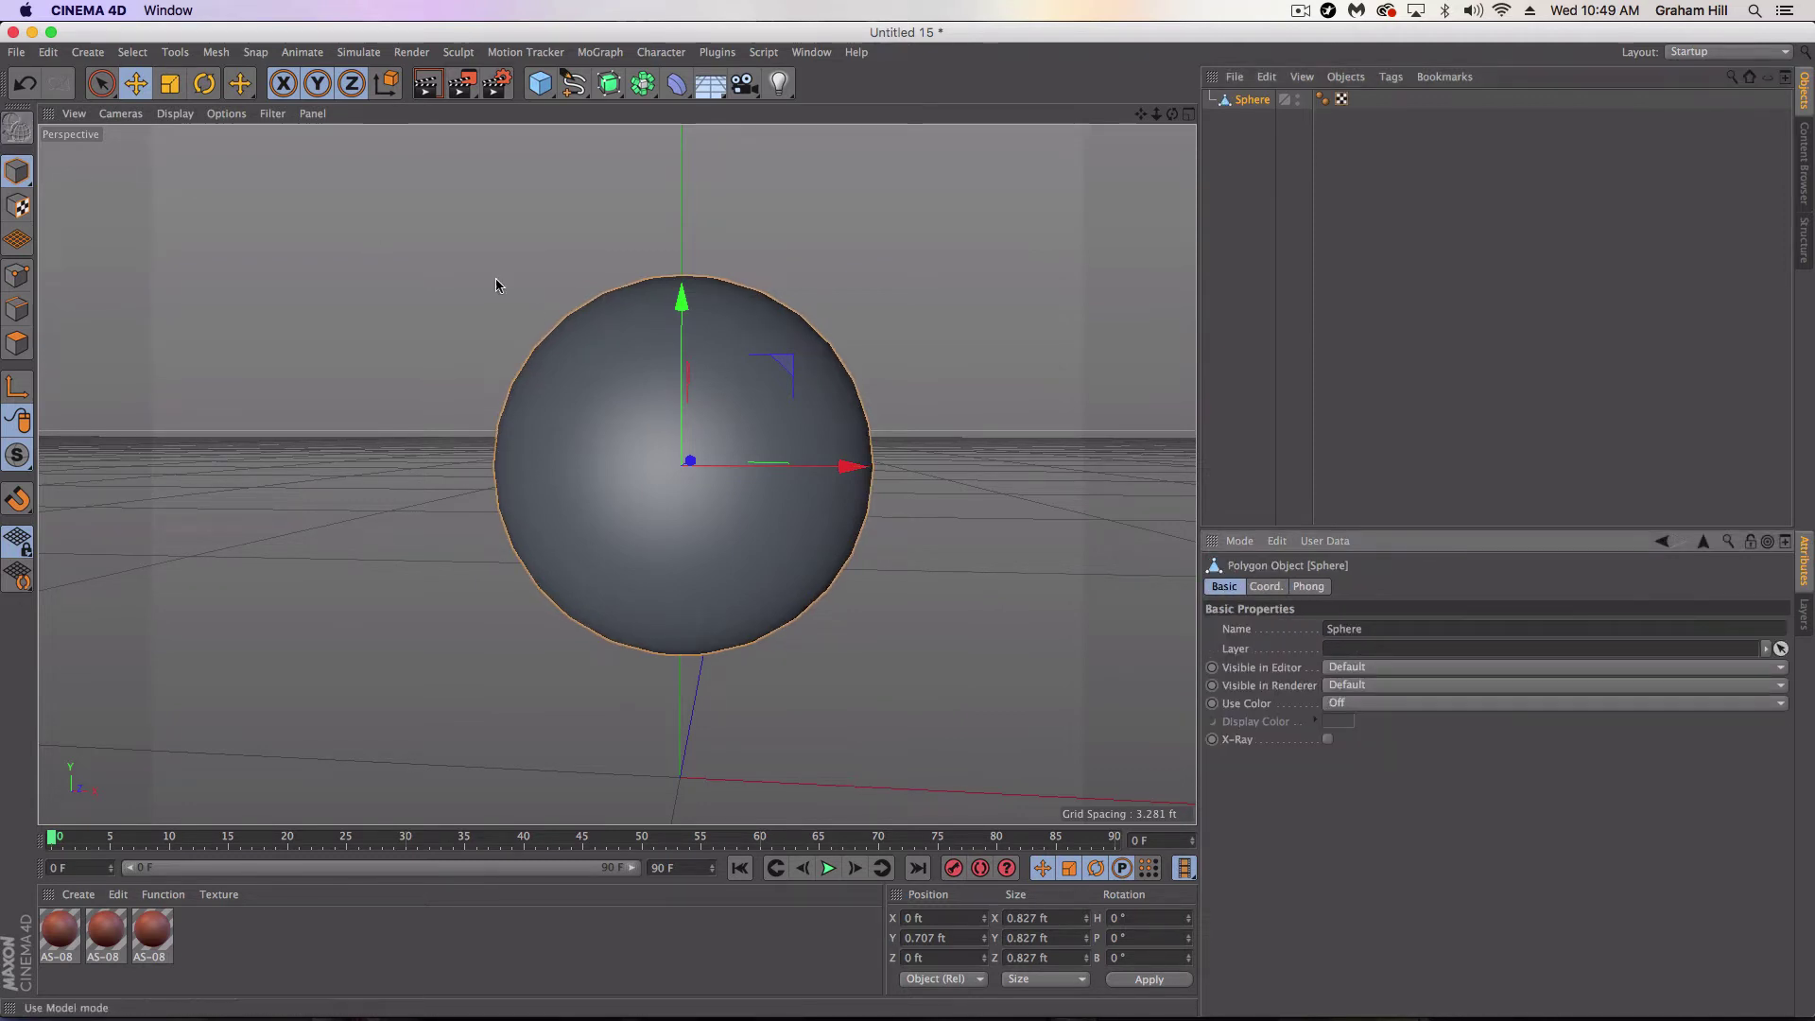
Switch to the Sculpting layout and subdivide the sphere to sculpting level 1
{"action": "left_click", "coordinate": [1753, 54]}
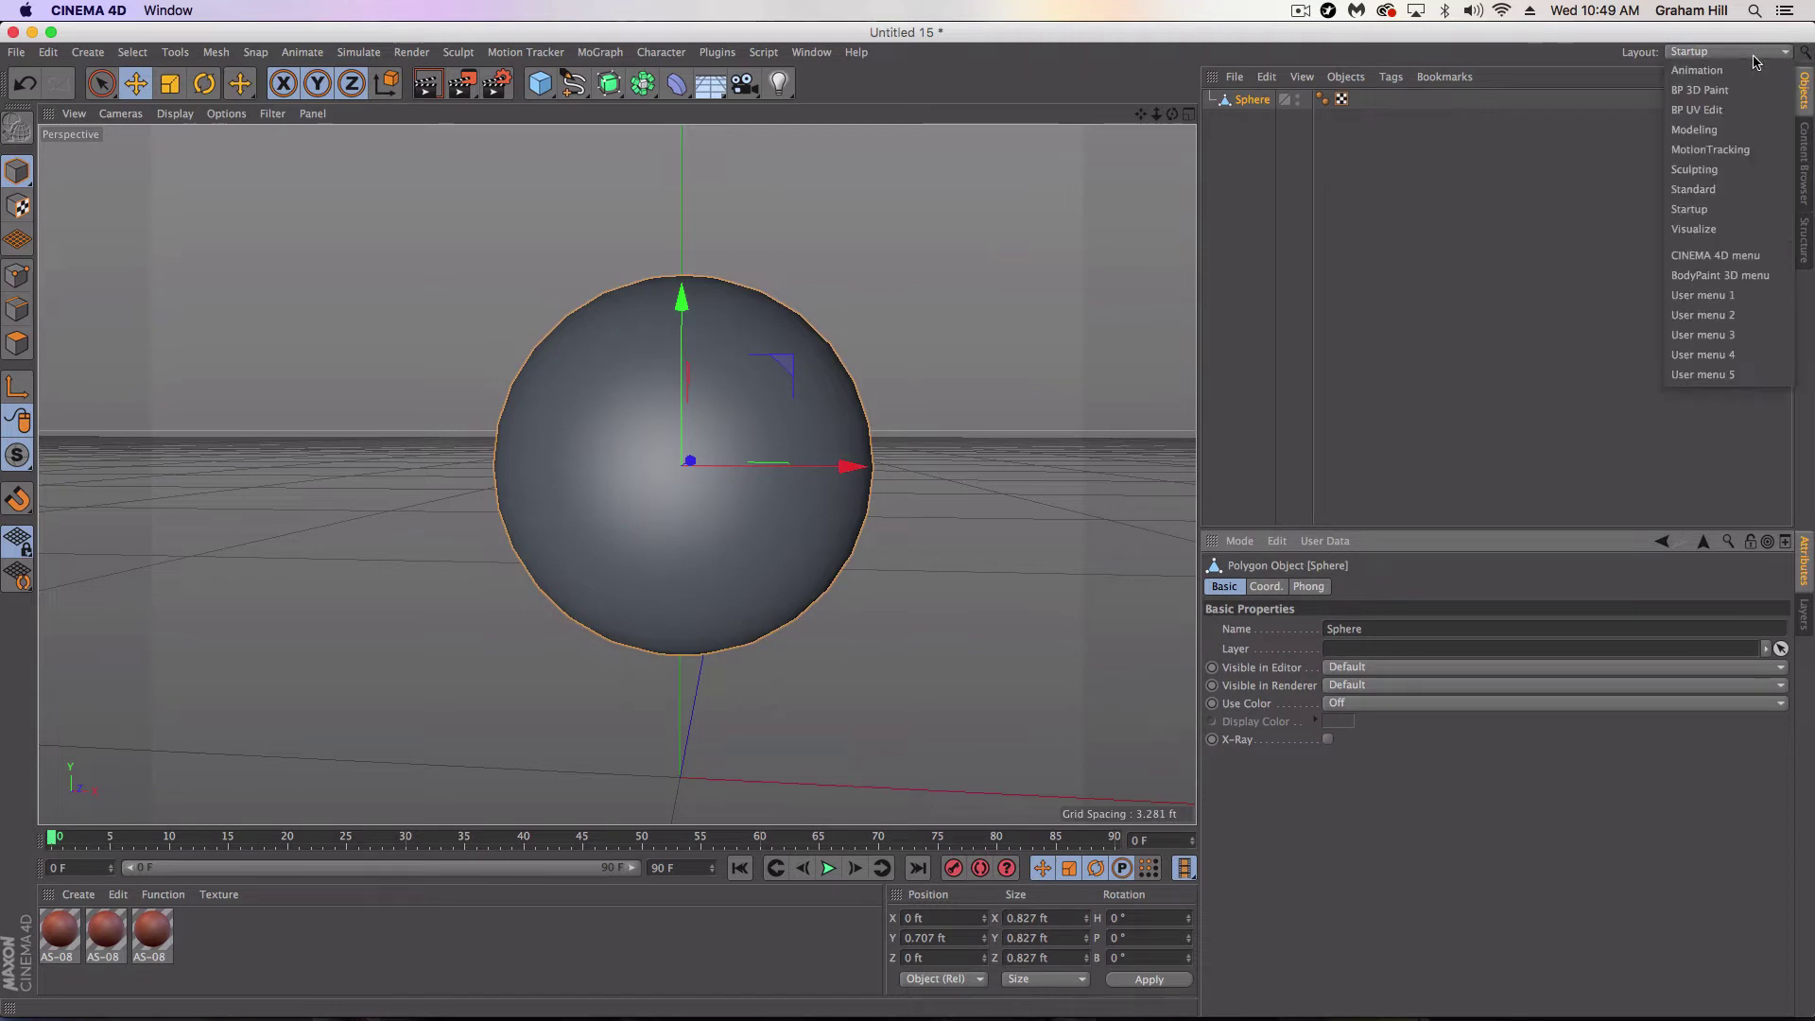
{"action": "left_click", "coordinate": [1688, 173]}
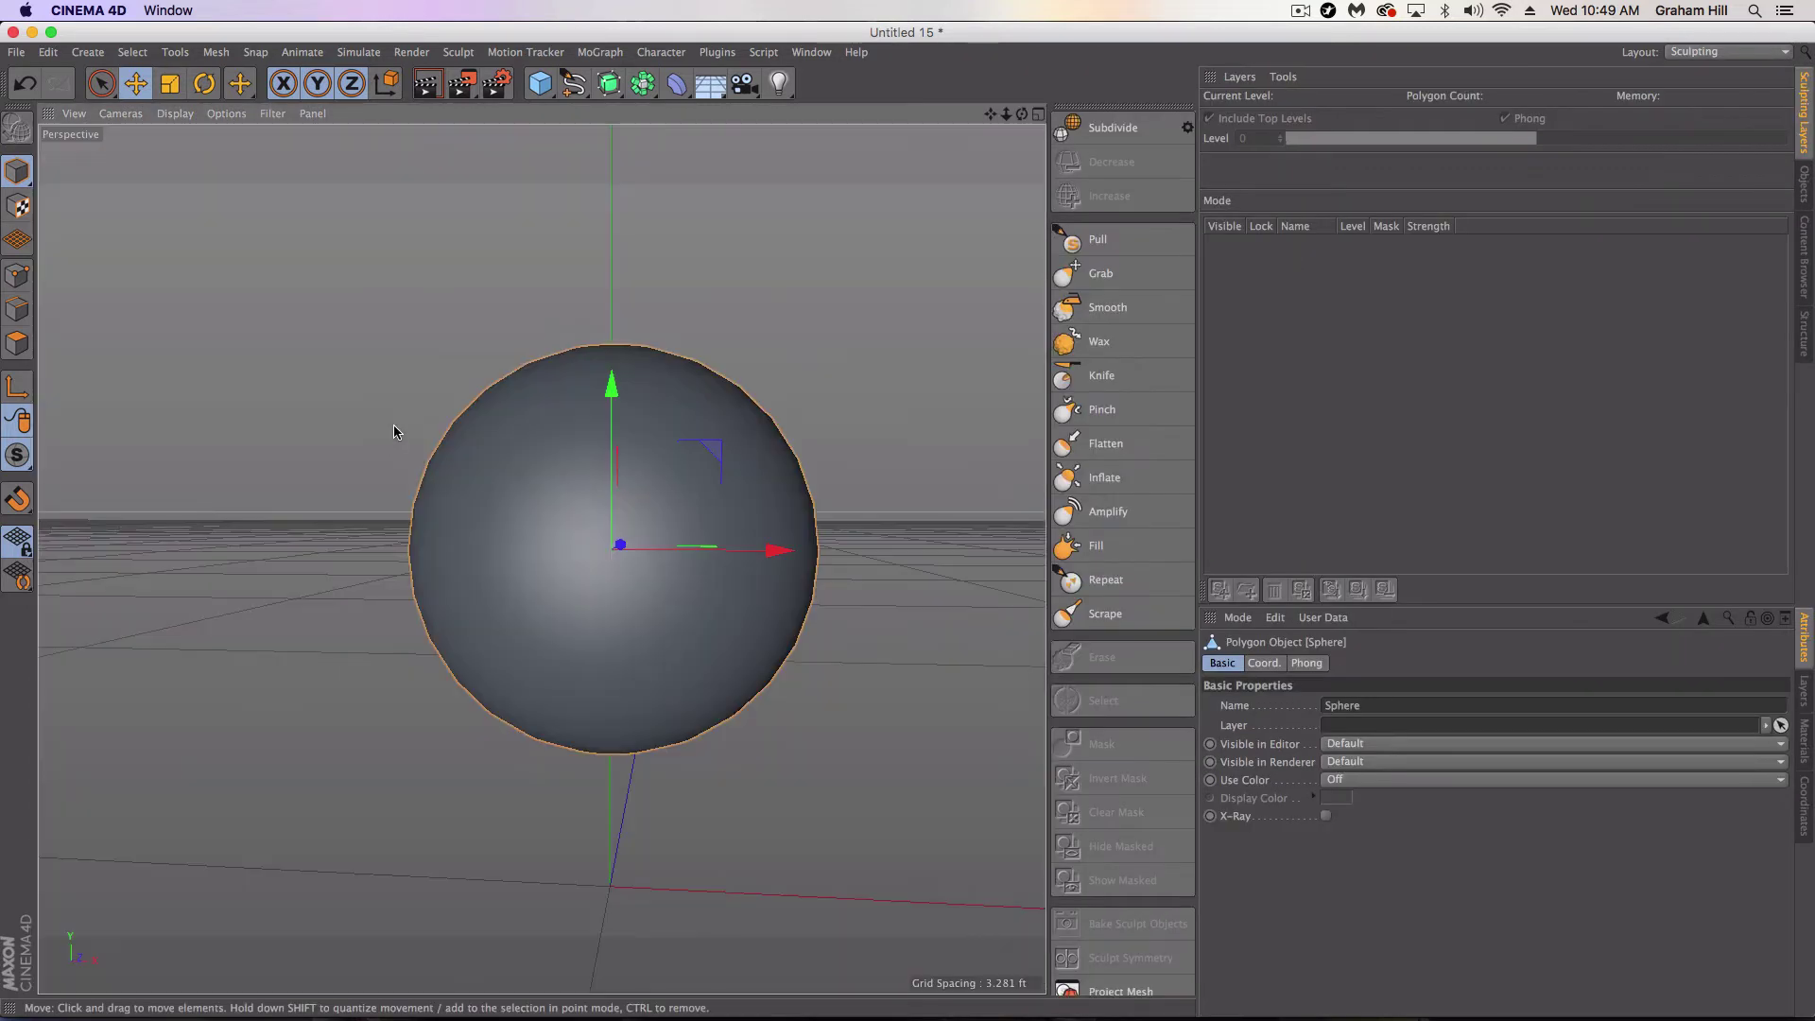
{"action": "left_click_drag", "start_coordinate": [629, 554], "coordinate": [616, 558], "text": "alt"}
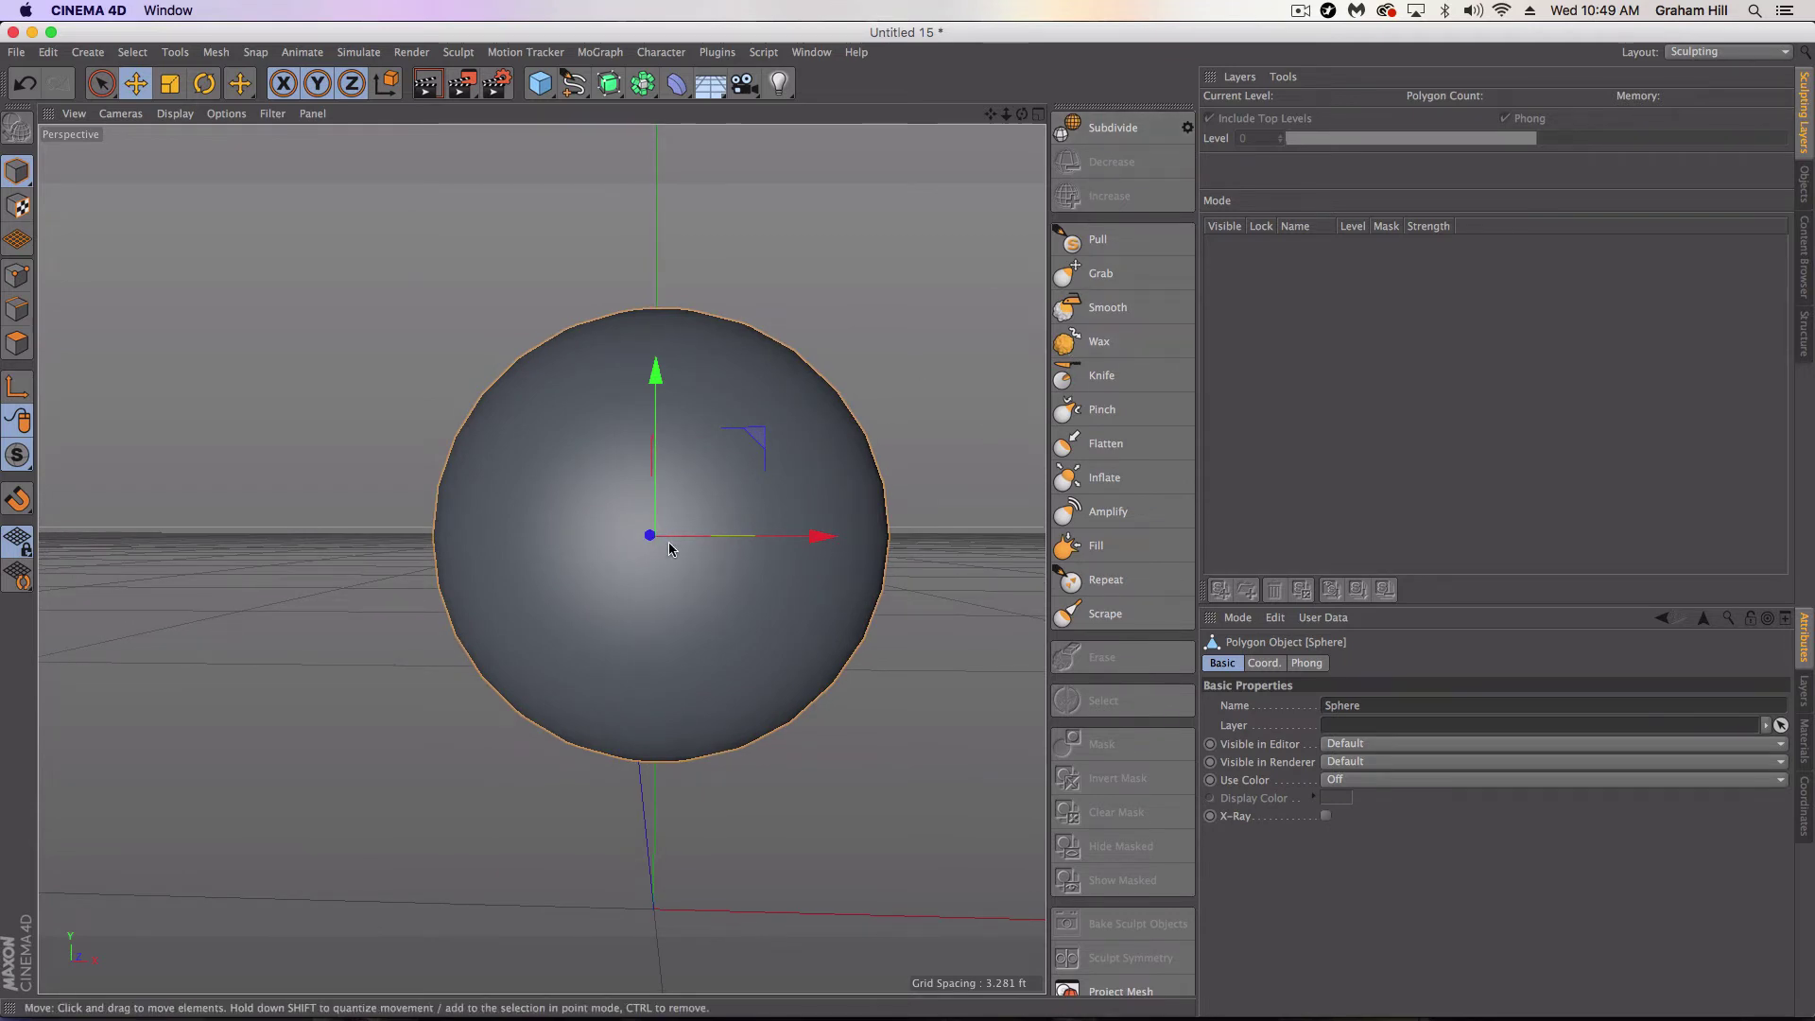
{"action": "left_click", "coordinate": [1119, 128]}
{"action": "left_click", "coordinate": [1118, 128]}
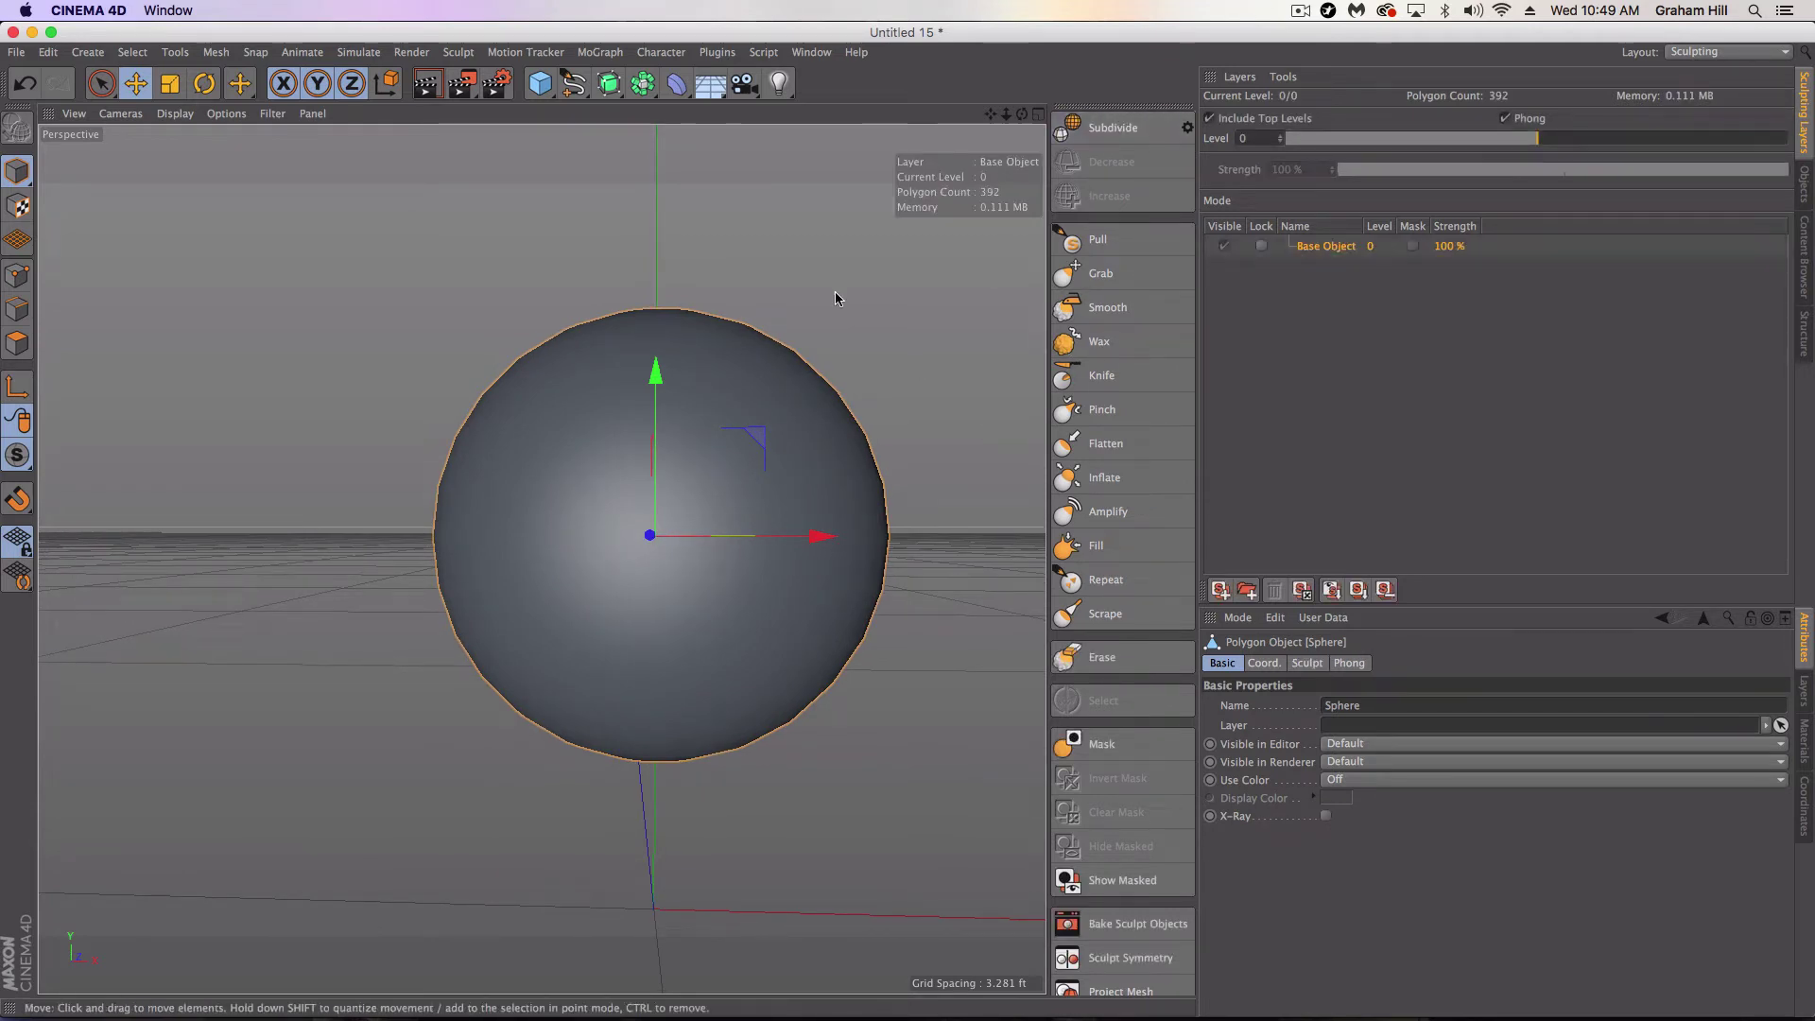
{"action": "scroll", "coordinate": [747, 477], "scroll_direction": "up", "scroll_amount": 2}
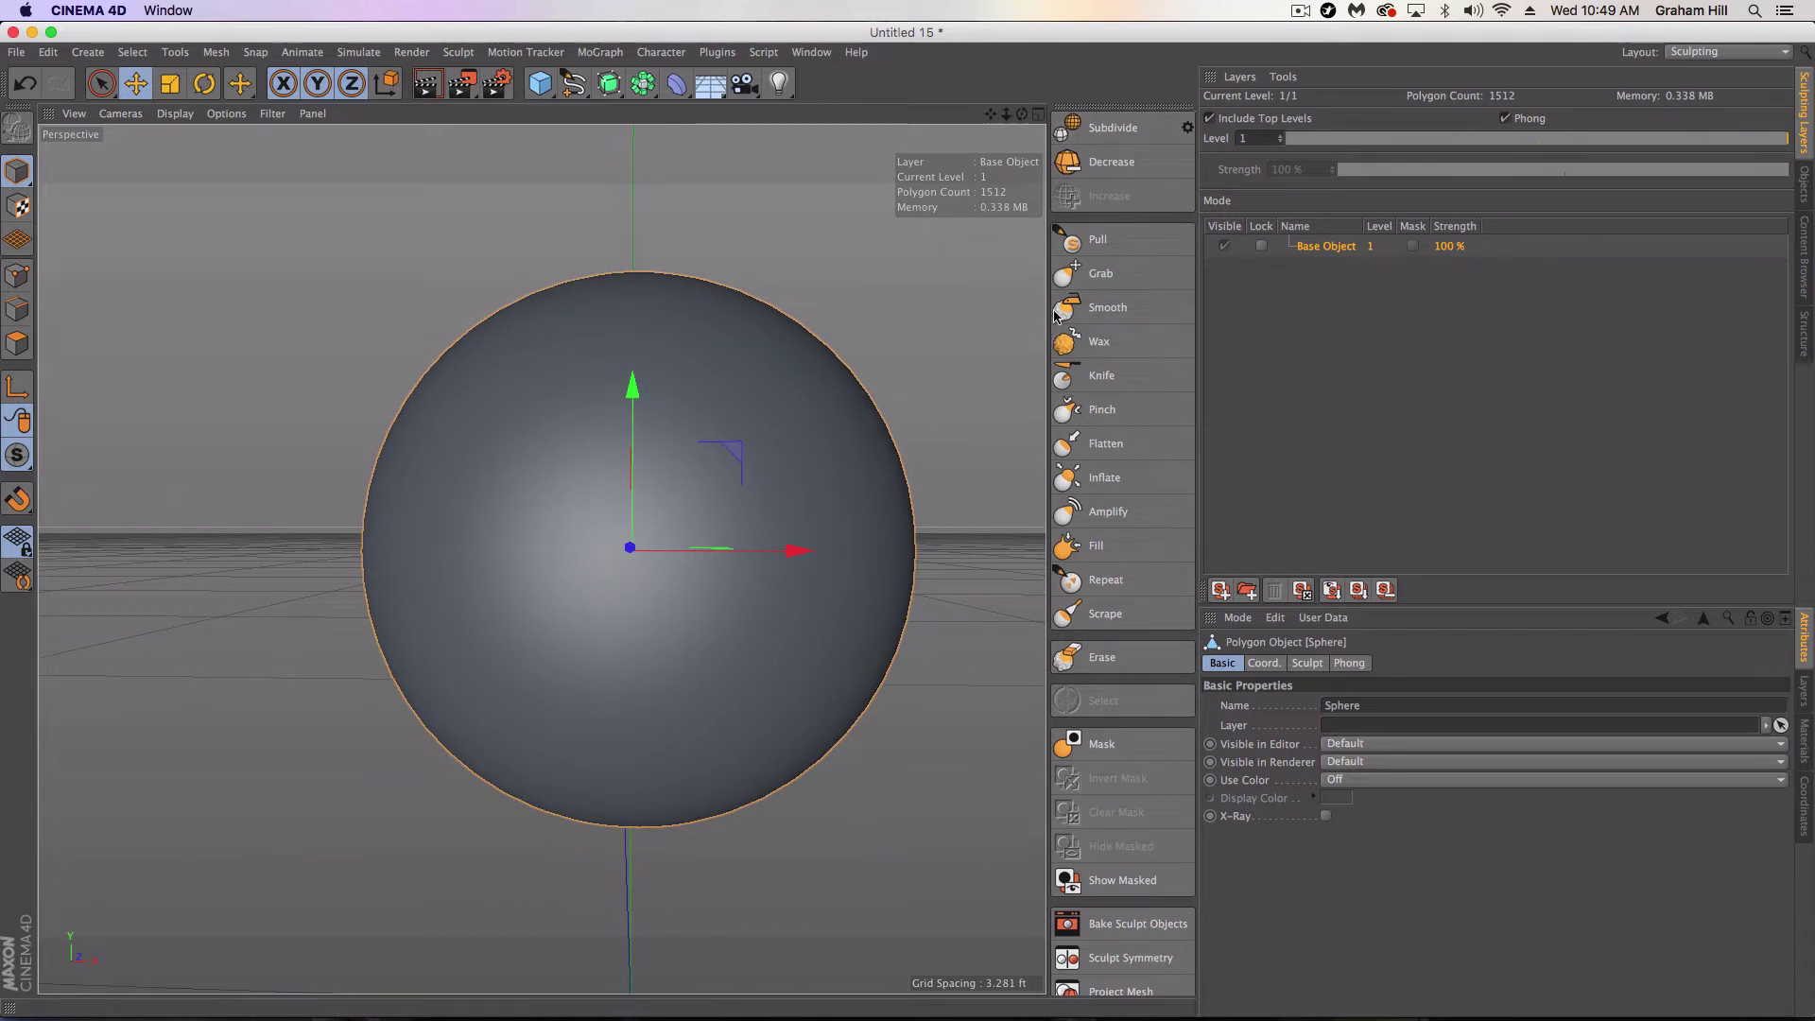
Raise a brow and nose on the sphere with the Pull brush at size 30, subdividing to level 2 in between
{"action": "left_click", "coordinate": [1094, 242]}
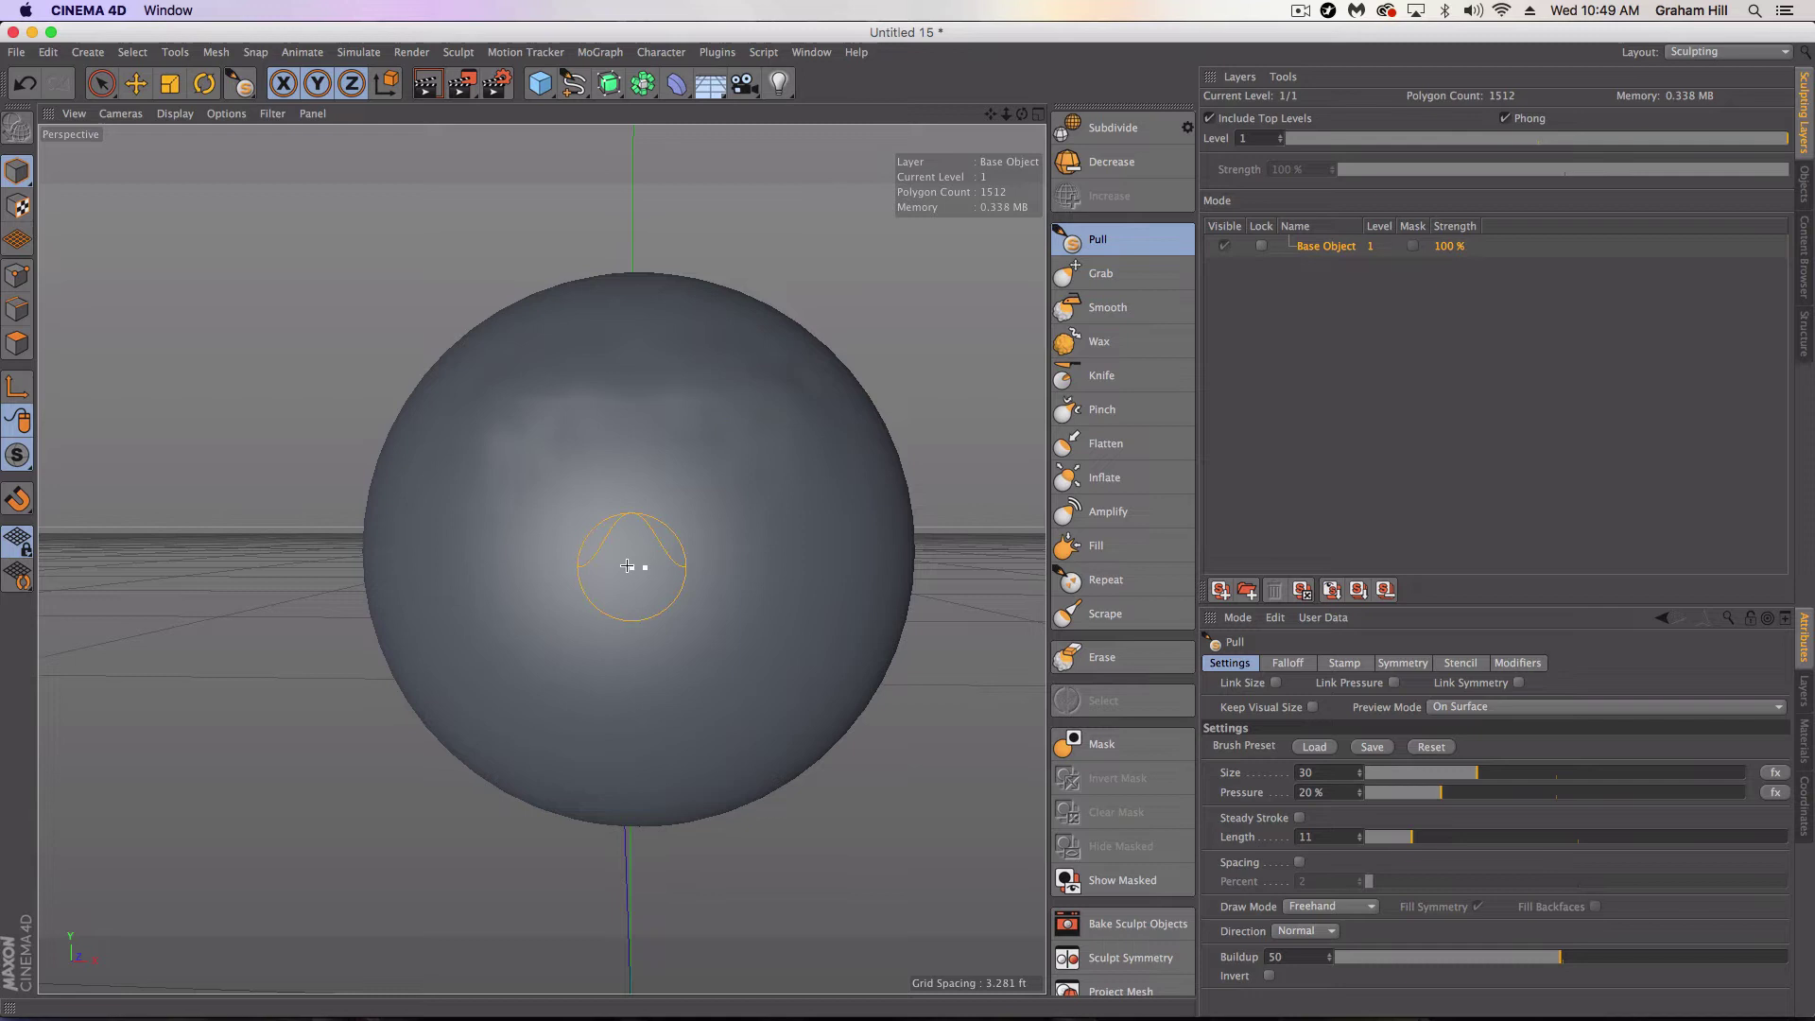
{"action": "left_click", "coordinate": [1077, 133]}
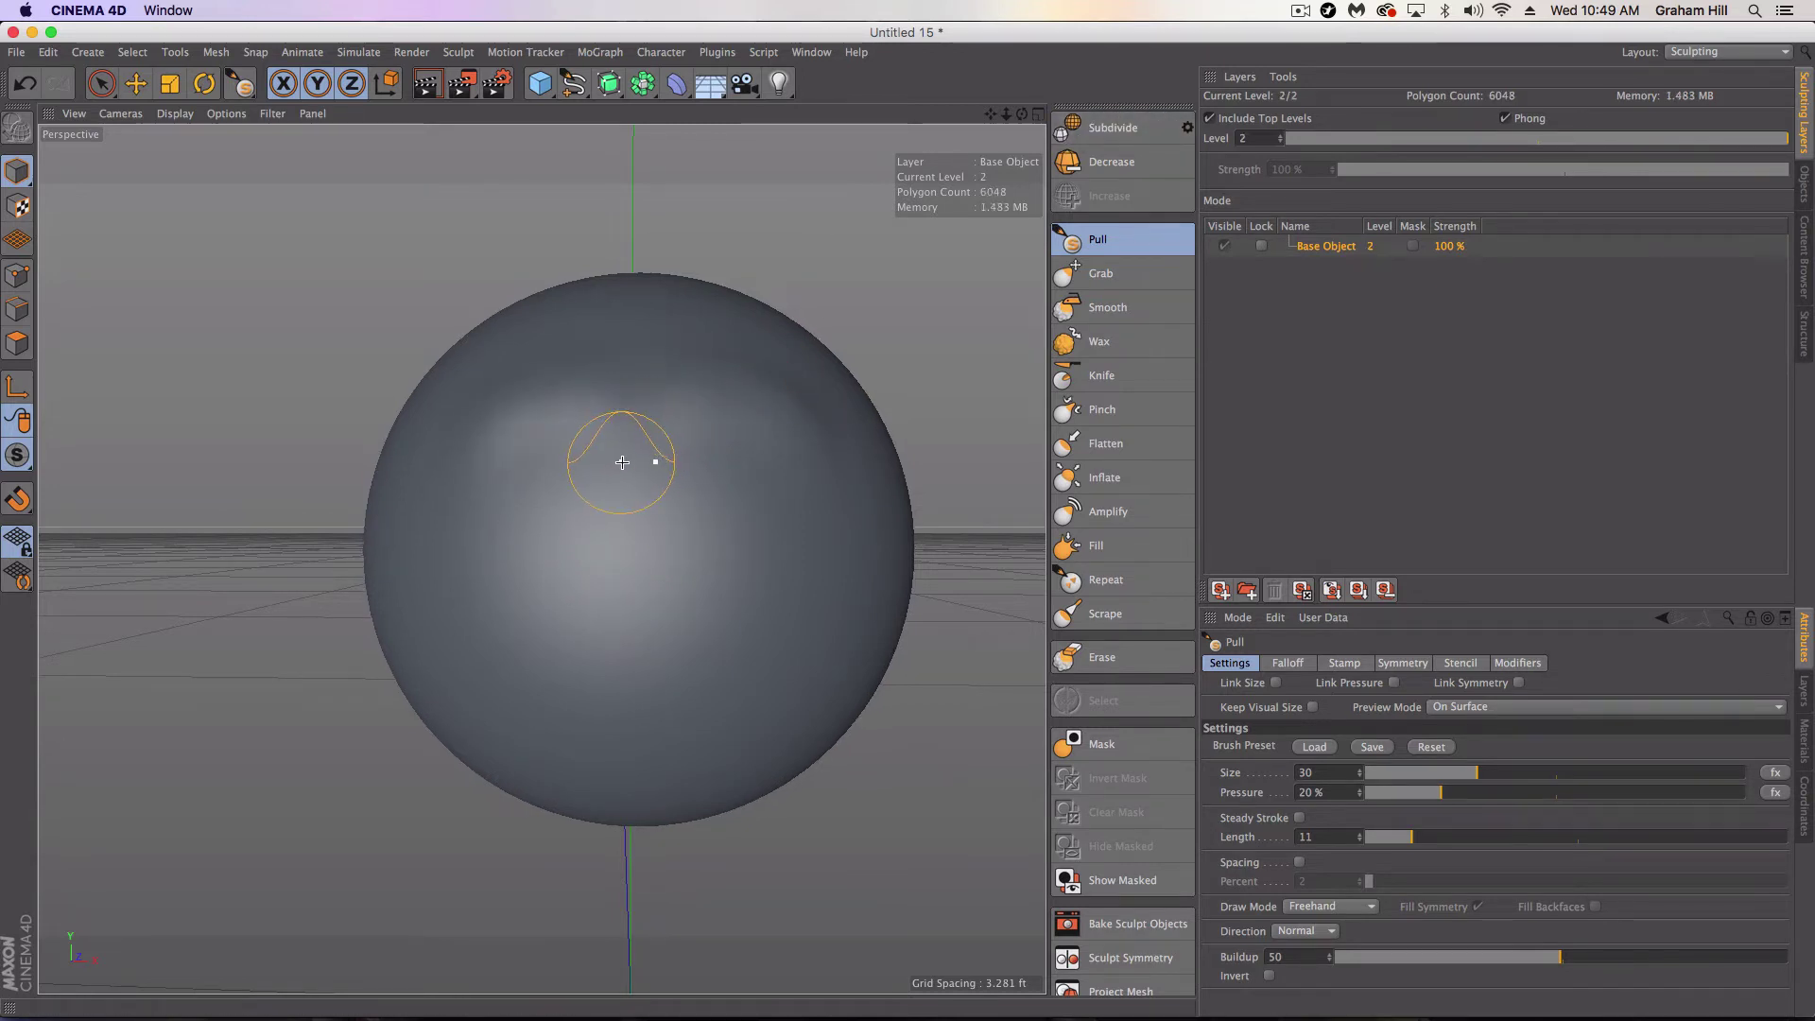
{"action": "left_click_drag", "start_coordinate": [645, 452], "coordinate": [649, 532]}
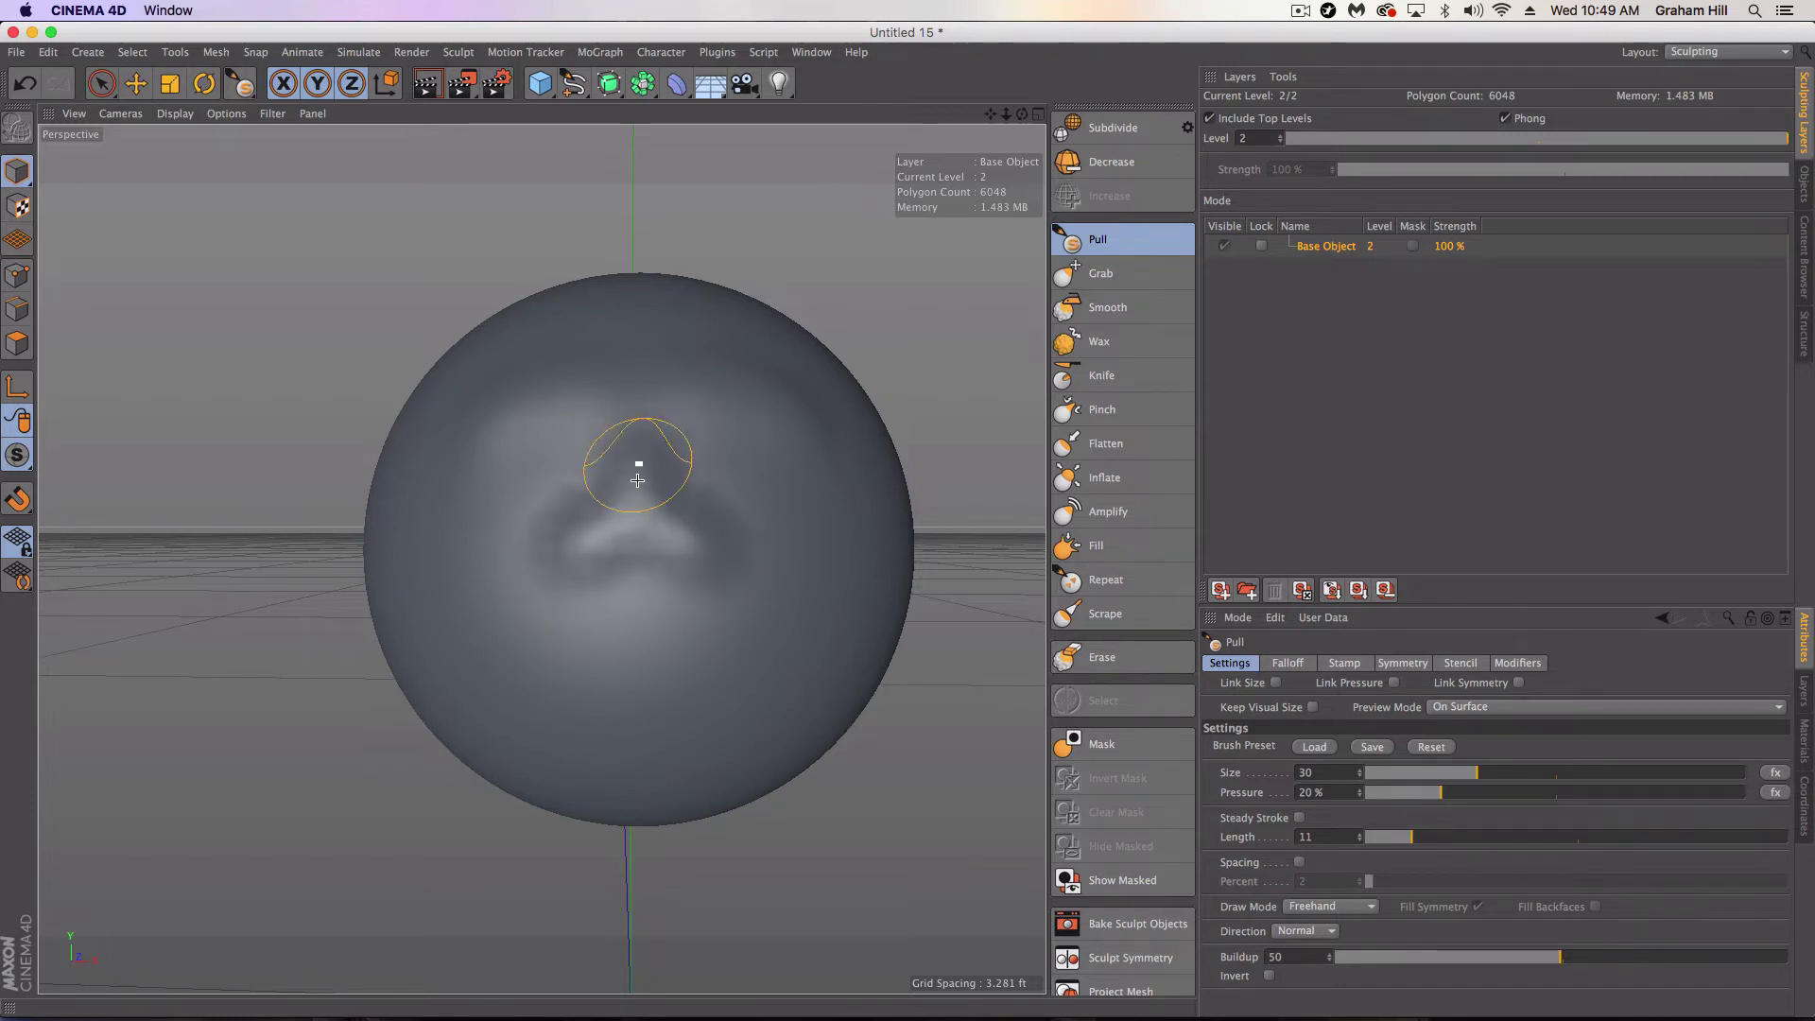
{"action": "mouse_move", "coordinate": [617, 543]}
{"action": "left_mouse_down", "text": "alt"}
{"action": "mouse_move", "coordinate": [765, 555]}
{"action": "mouse_move", "coordinate": [618, 540]}
{"action": "left_mouse_up", "text": "alt"}
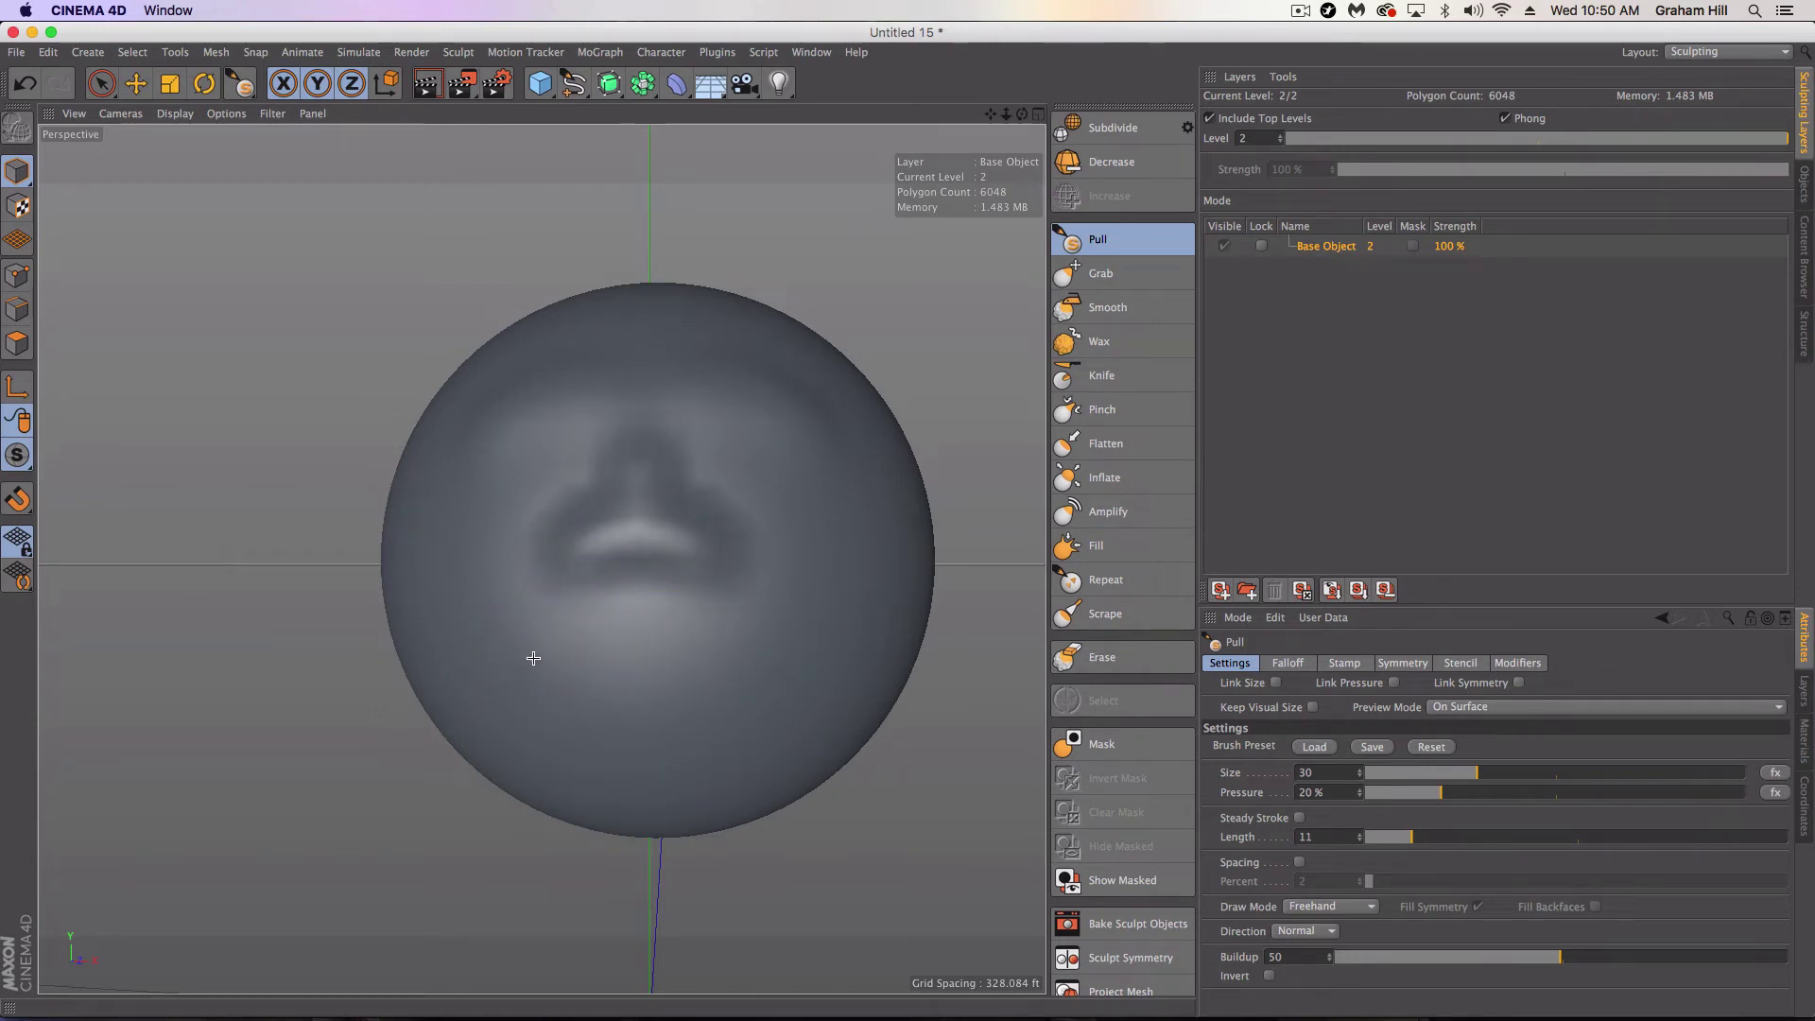
Build up the lips and chin below the nose with the Pull brush at 20% pressure
{"action": "mouse_move", "coordinate": [530, 656]}
{"action": "left_mouse_down"}
{"action": "mouse_move", "coordinate": [644, 646]}
{"action": "mouse_move", "coordinate": [538, 683]}
{"action": "left_mouse_up"}
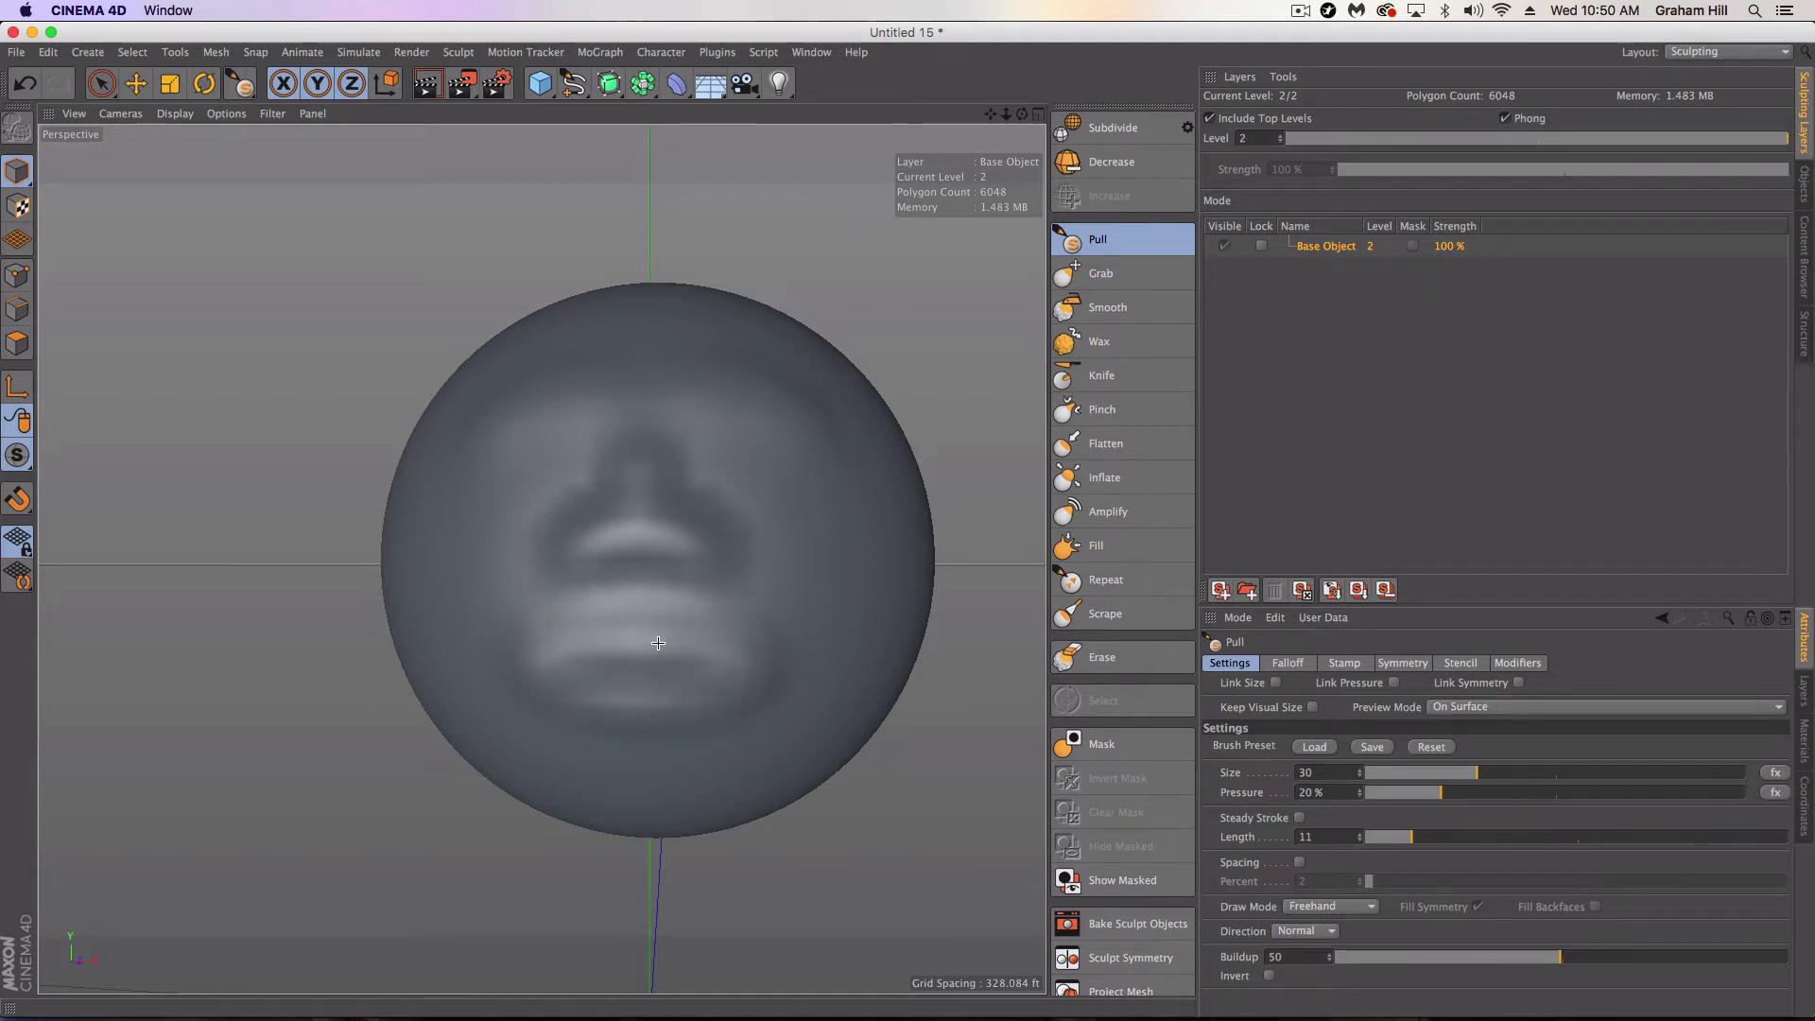
{"action": "left_click_drag", "start_coordinate": [659, 643], "coordinate": [545, 670]}
{"action": "mouse_move", "coordinate": [656, 698]}
{"action": "left_mouse_down", "text": "alt"}
{"action": "mouse_move", "coordinate": [746, 653]}
{"action": "mouse_move", "coordinate": [575, 648]}
{"action": "left_mouse_up", "text": "alt"}
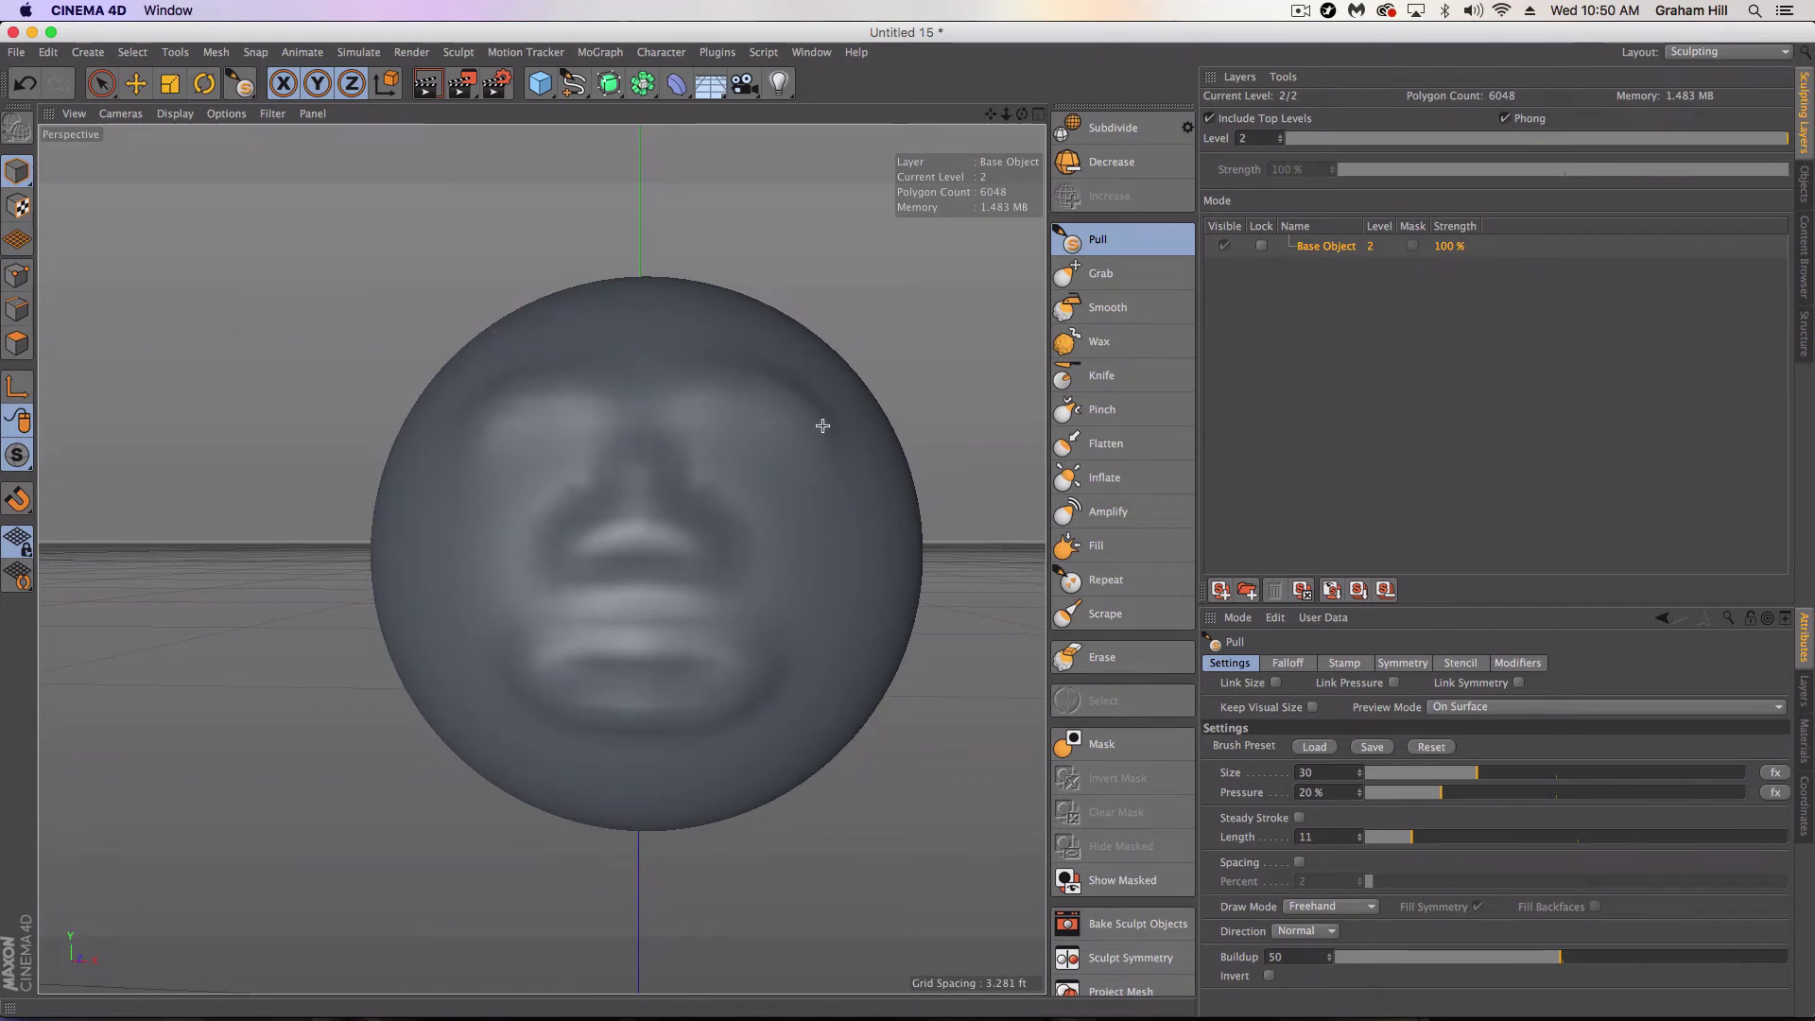
Strengthen the outer brow areas with the Pull brush and subdivide the sphere to level 3
{"action": "left_click_drag", "start_coordinate": [822, 425], "coordinate": [742, 393]}
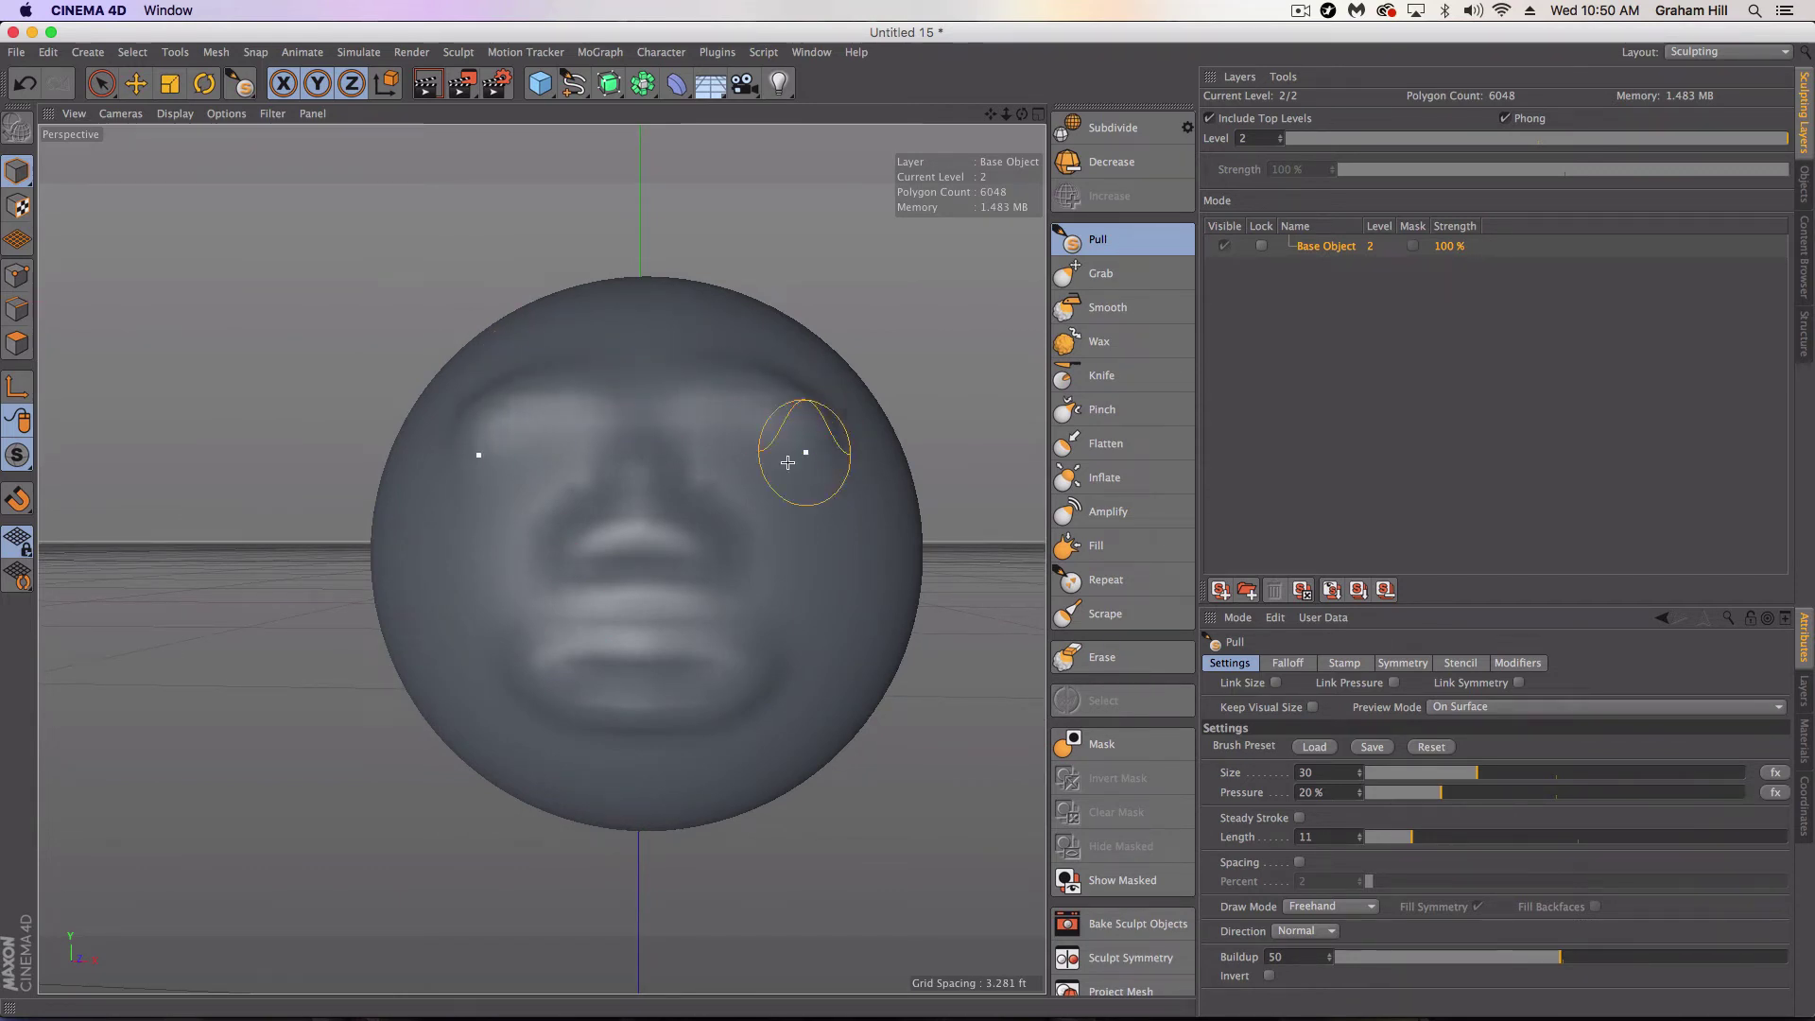
{"action": "mouse_move", "coordinate": [479, 454]}
{"action": "left_mouse_down", "text": "alt"}
{"action": "mouse_move", "coordinate": [600, 486]}
{"action": "mouse_move", "coordinate": [747, 489]}
{"action": "left_mouse_up", "text": "alt"}
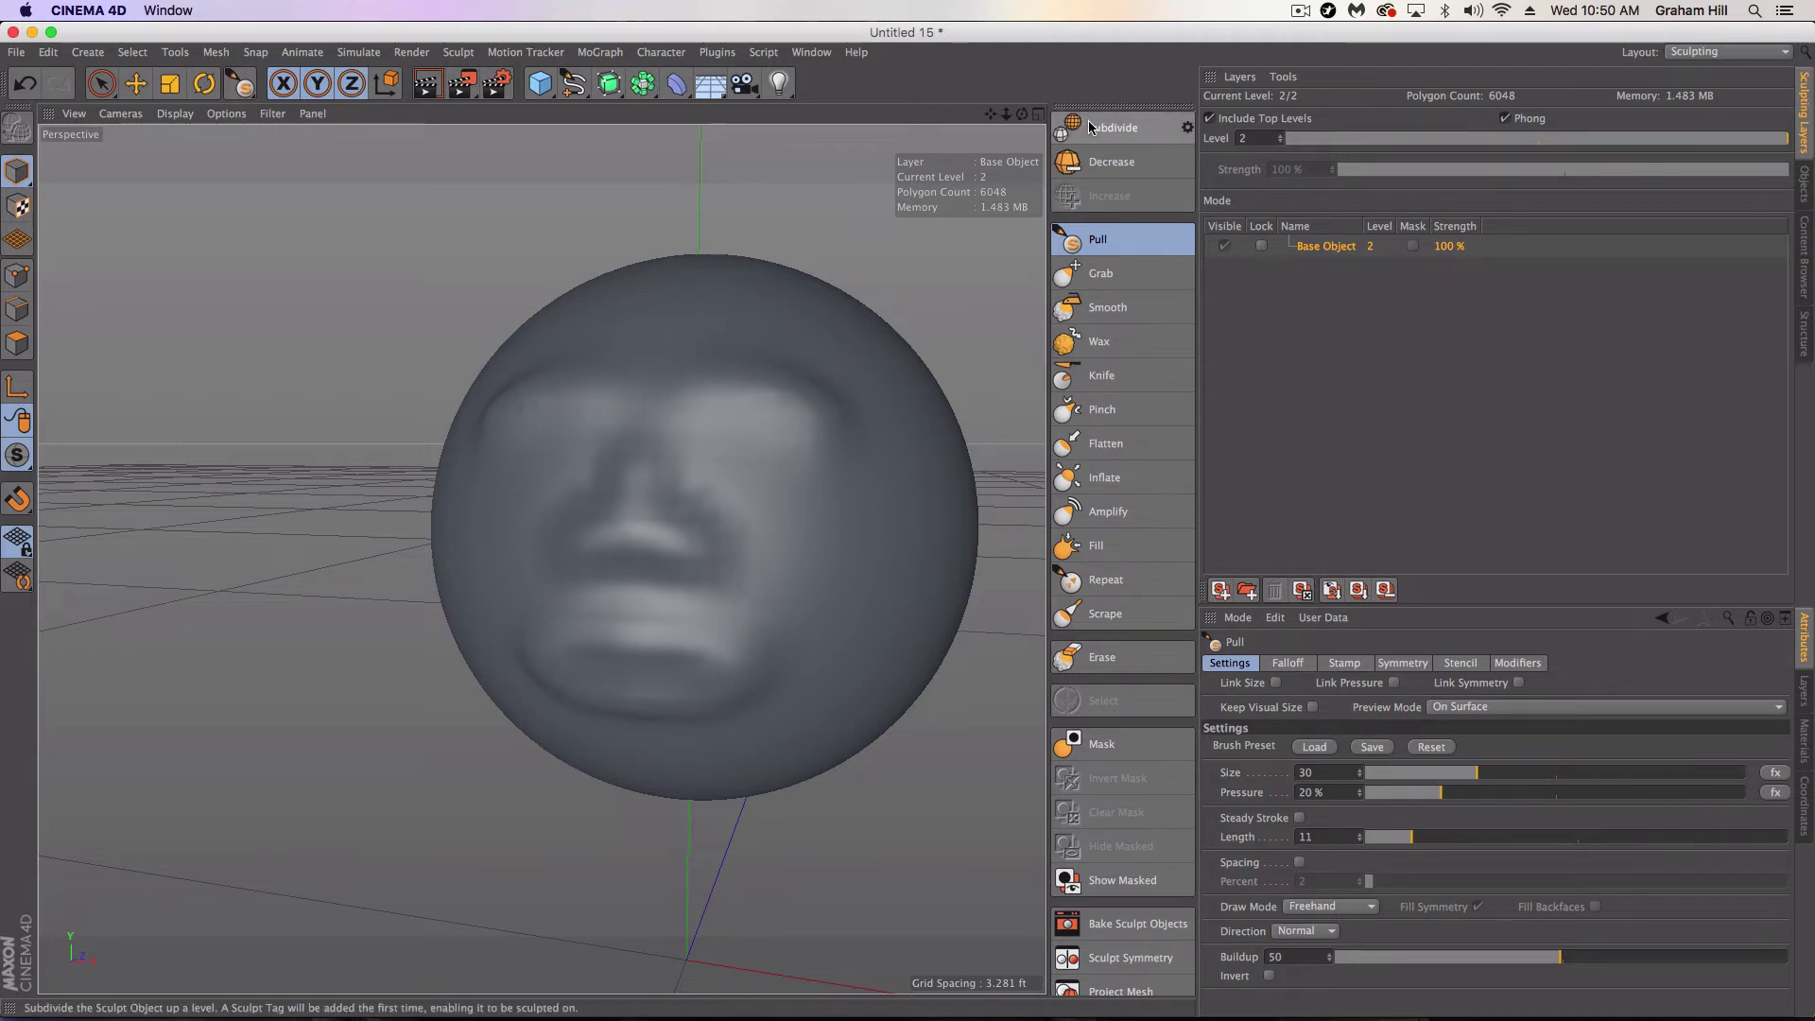
{"action": "left_click_drag", "start_coordinate": [604, 521], "coordinate": [656, 508], "text": "alt"}
{"action": "scroll", "coordinate": [649, 519], "scroll_direction": "up", "scroll_amount": 1}
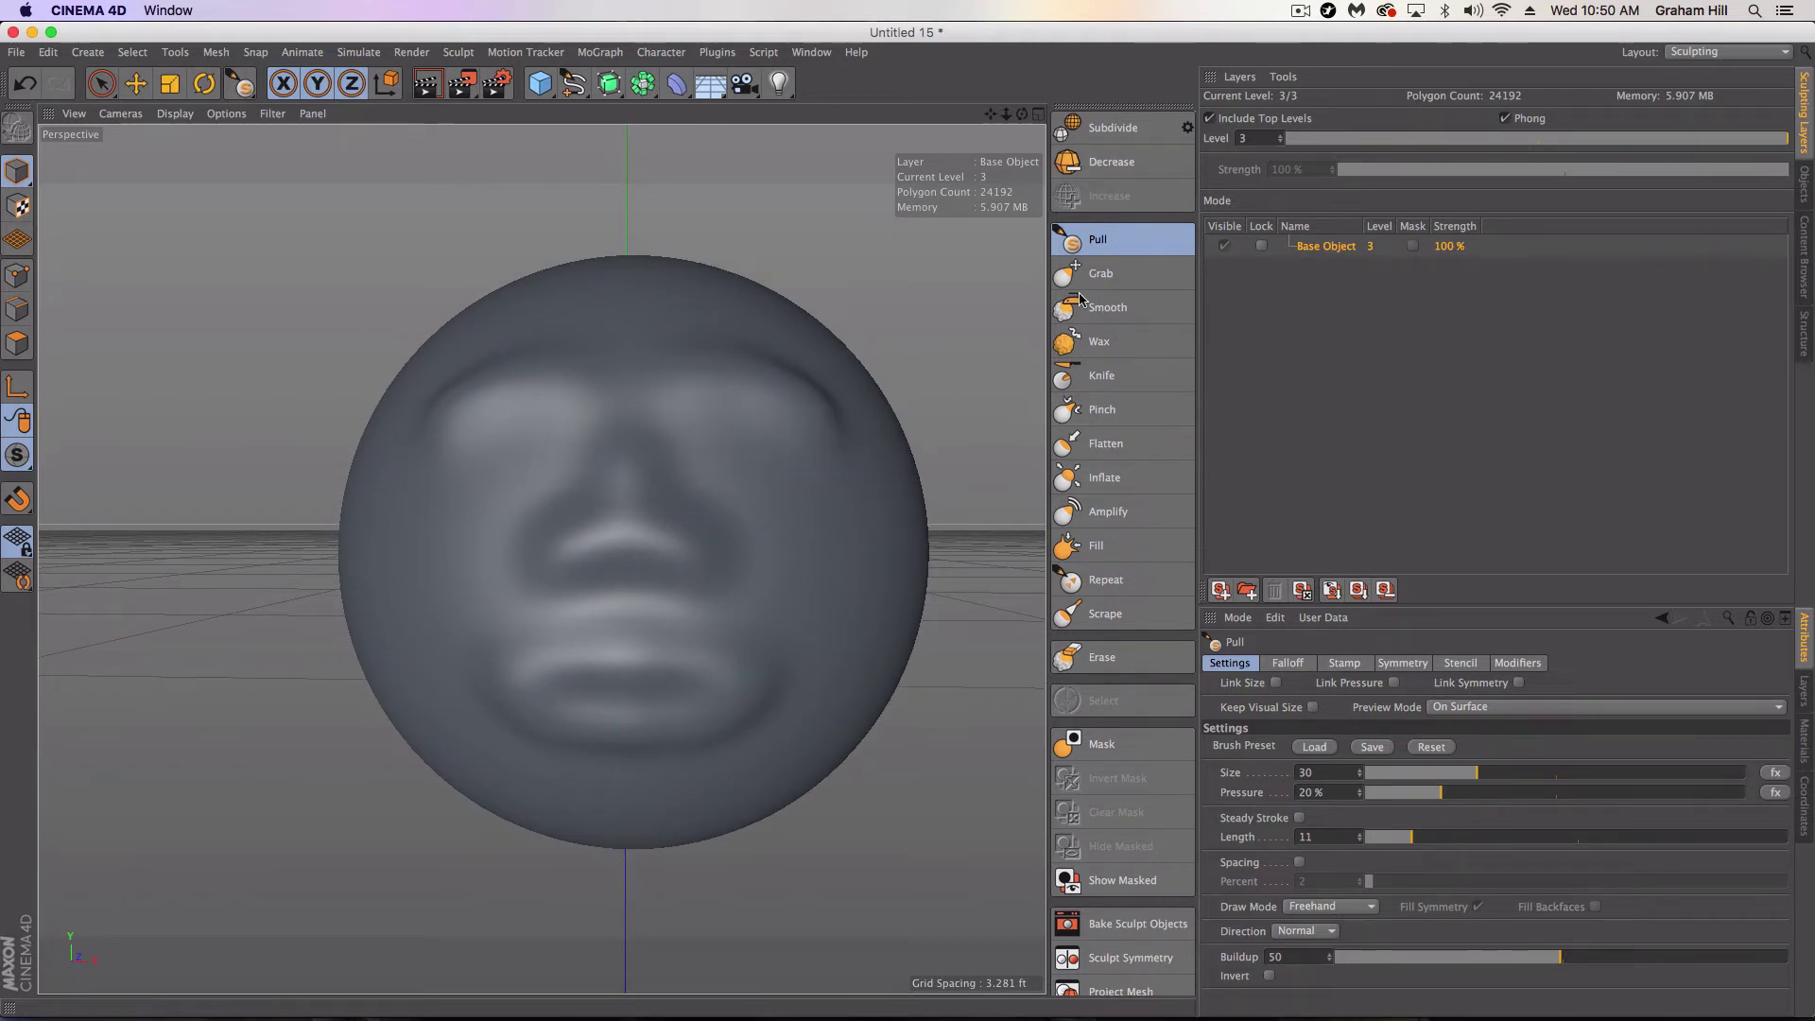
Carve the mouth line and both eye sockets with the Knife brush at size 30 and 20% pressure
{"action": "left_click", "coordinate": [1096, 378]}
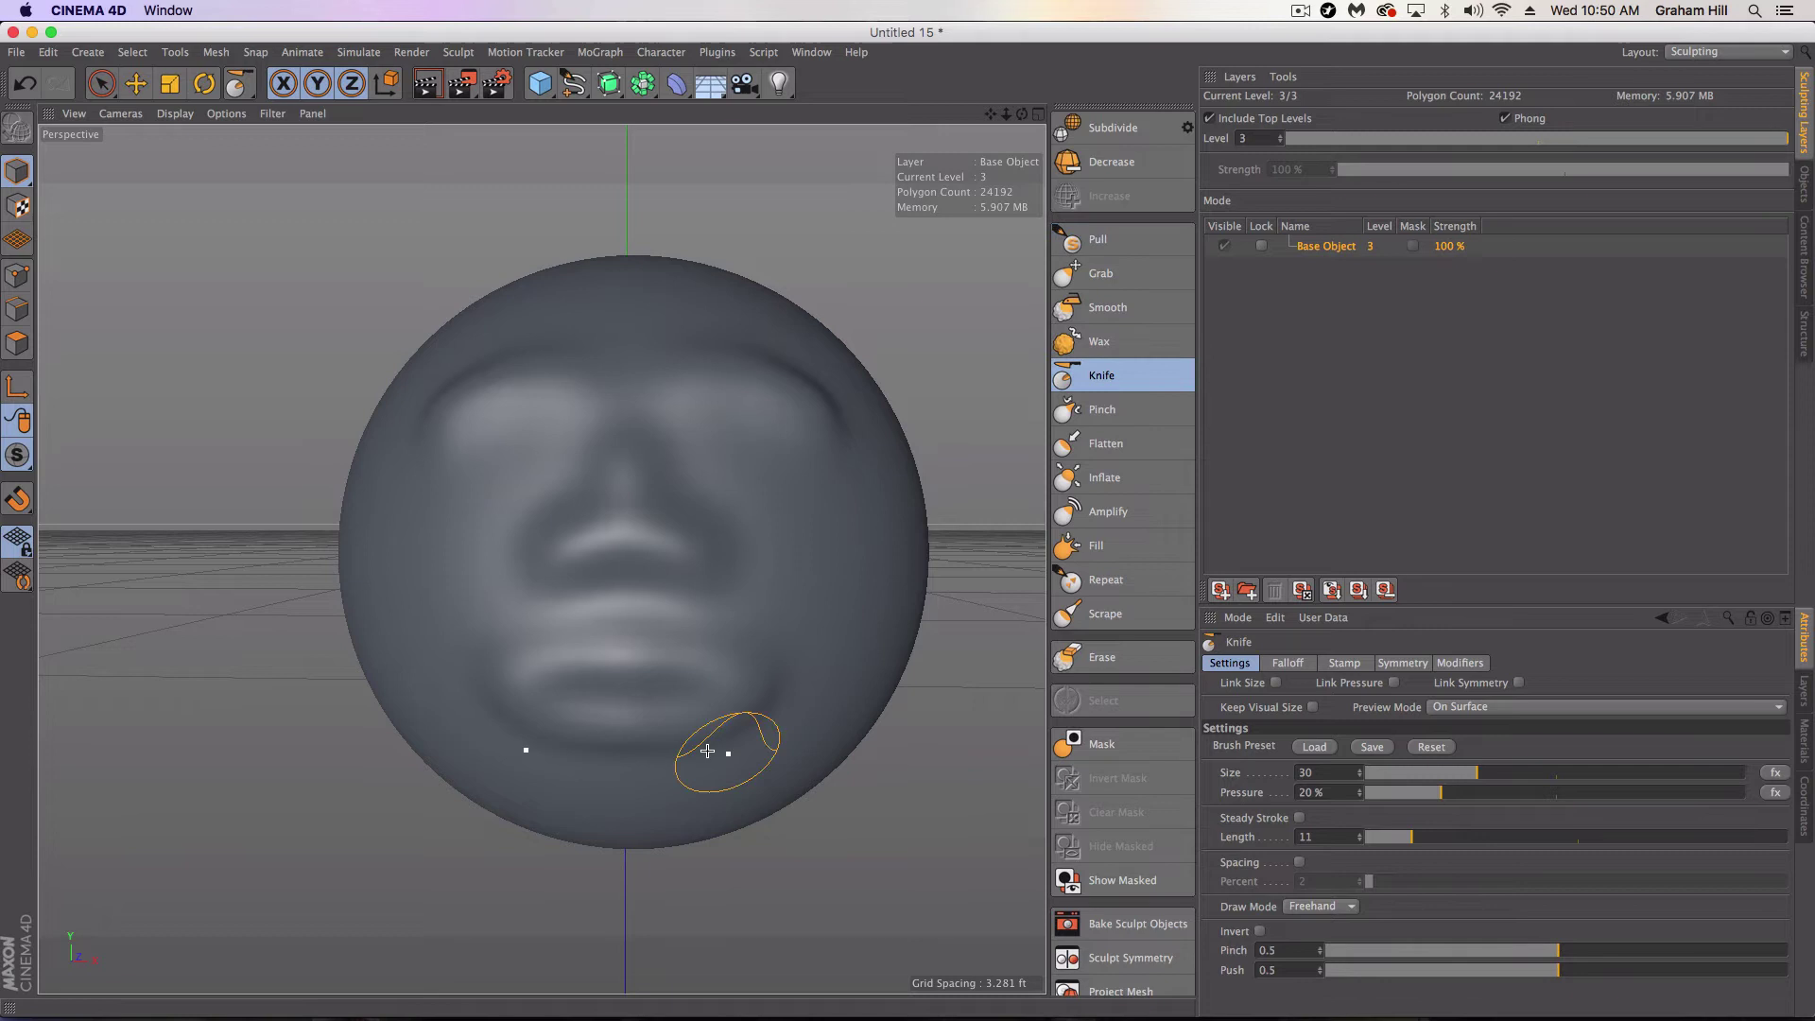
{"action": "mouse_move", "coordinate": [570, 695]}
{"action": "left_mouse_down"}
{"action": "mouse_move", "coordinate": [680, 690]}
{"action": "mouse_move", "coordinate": [508, 663]}
{"action": "left_mouse_up"}
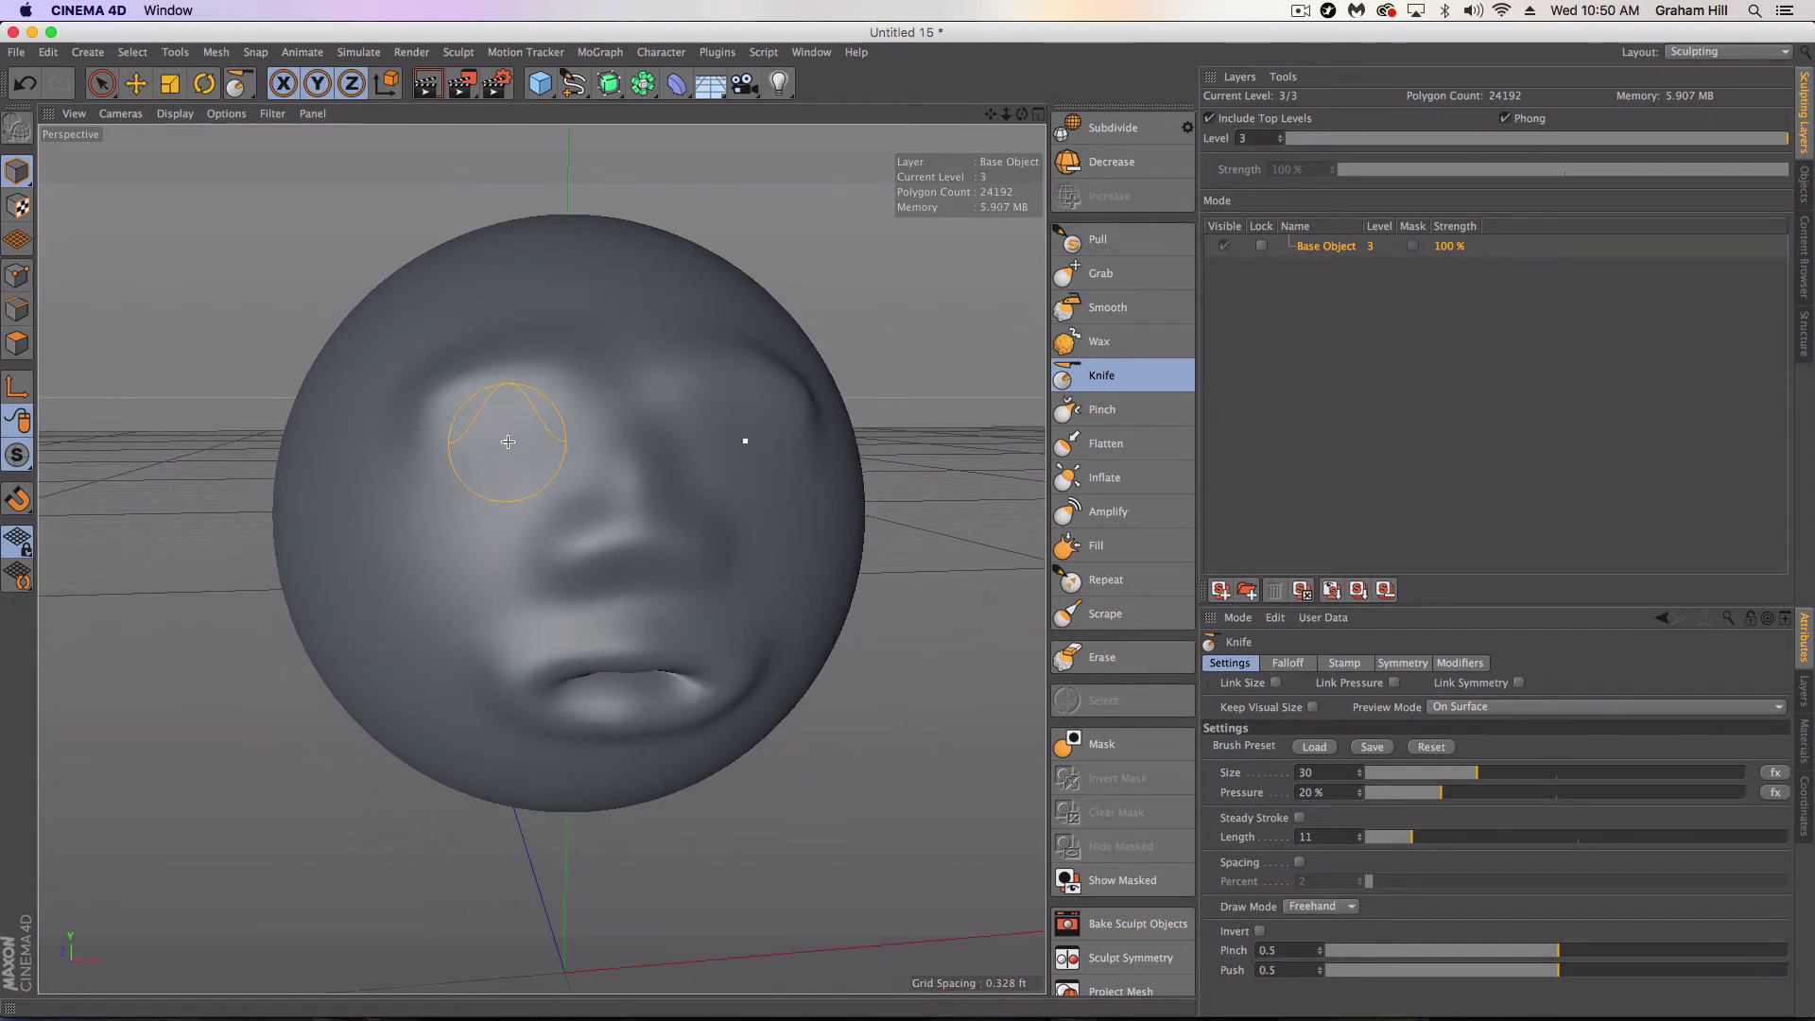
{"action": "mouse_move", "coordinate": [488, 443]}
{"action": "left_mouse_down"}
{"action": "mouse_move", "coordinate": [487, 426]}
{"action": "mouse_move", "coordinate": [529, 443]}
{"action": "mouse_move", "coordinate": [487, 466]}
{"action": "mouse_move", "coordinate": [501, 430]}
{"action": "mouse_move", "coordinate": [594, 452]}
{"action": "left_mouse_up"}
{"action": "mouse_move", "coordinate": [780, 440]}
{"action": "left_mouse_down"}
{"action": "mouse_move", "coordinate": [761, 469]}
{"action": "mouse_move", "coordinate": [750, 435]}
{"action": "mouse_move", "coordinate": [773, 489]}
{"action": "mouse_move", "coordinate": [746, 438]}
{"action": "mouse_move", "coordinate": [721, 468]}
{"action": "mouse_move", "coordinate": [662, 468]}
{"action": "mouse_move", "coordinate": [700, 471]}
{"action": "left_mouse_up"}
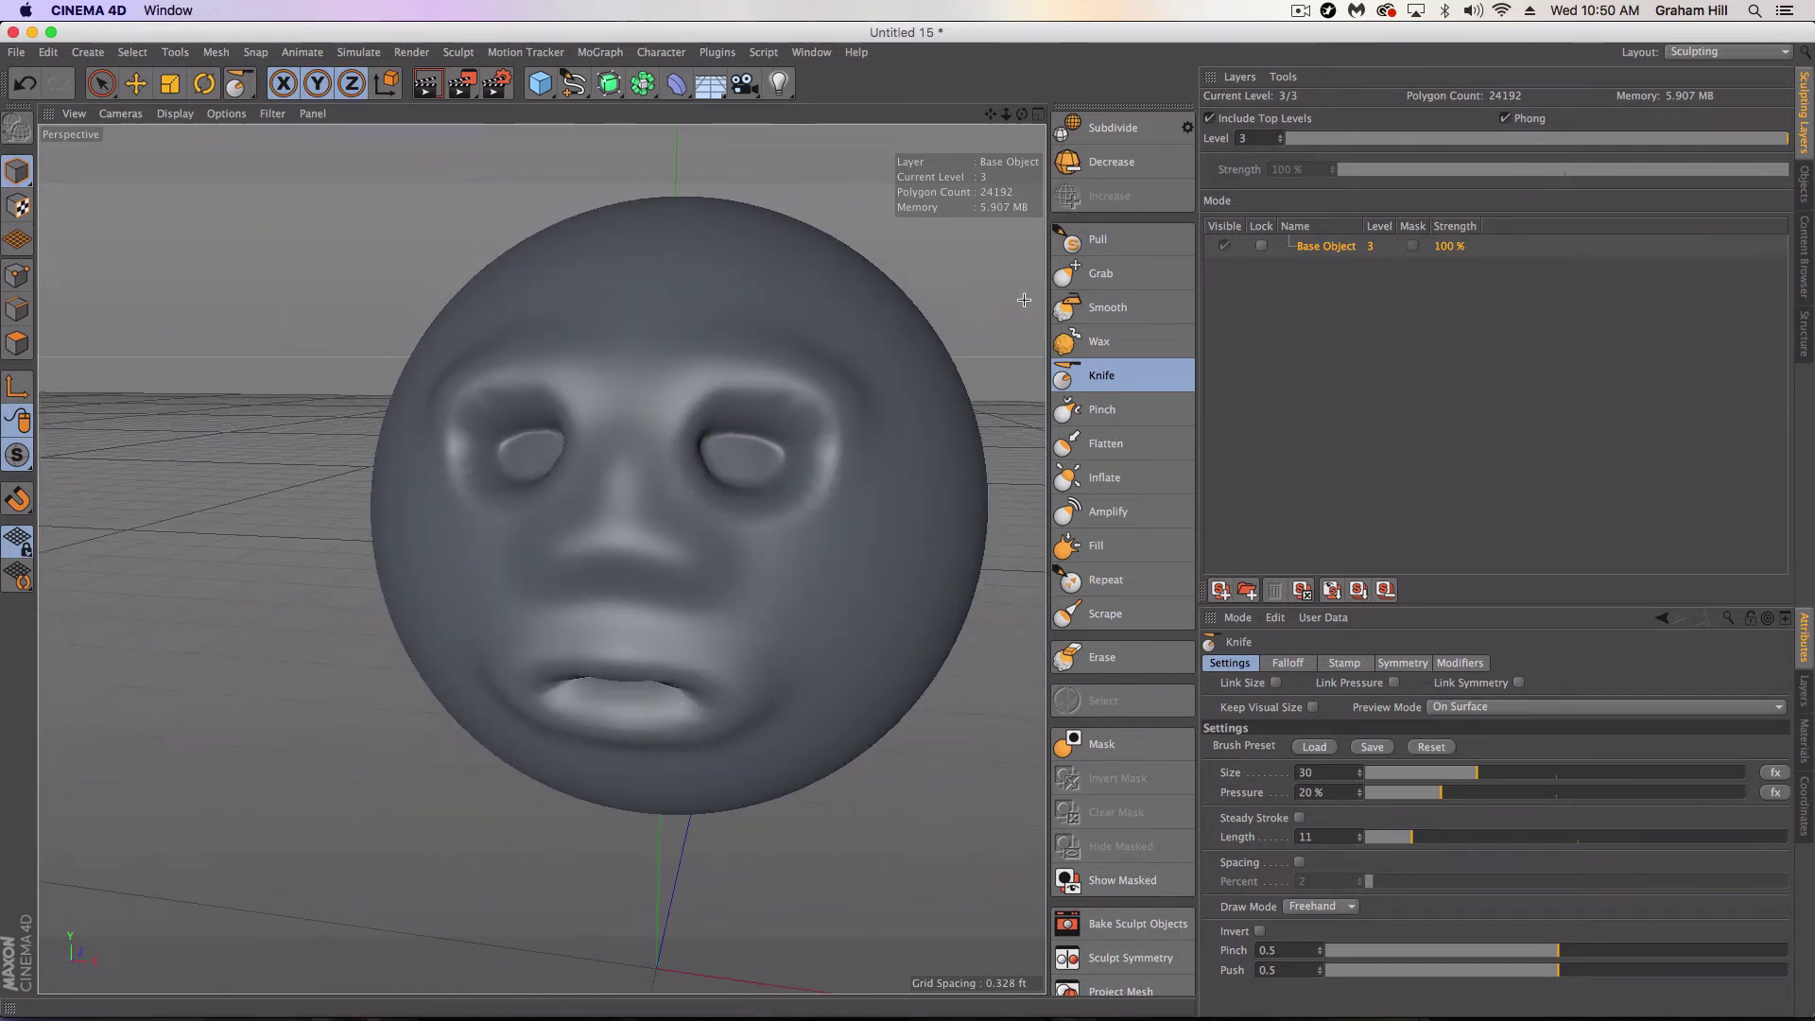
Build up the nose tip and bridge with the Pull brush at size 30 and 20% pressure
{"action": "left_click", "coordinate": [1094, 240]}
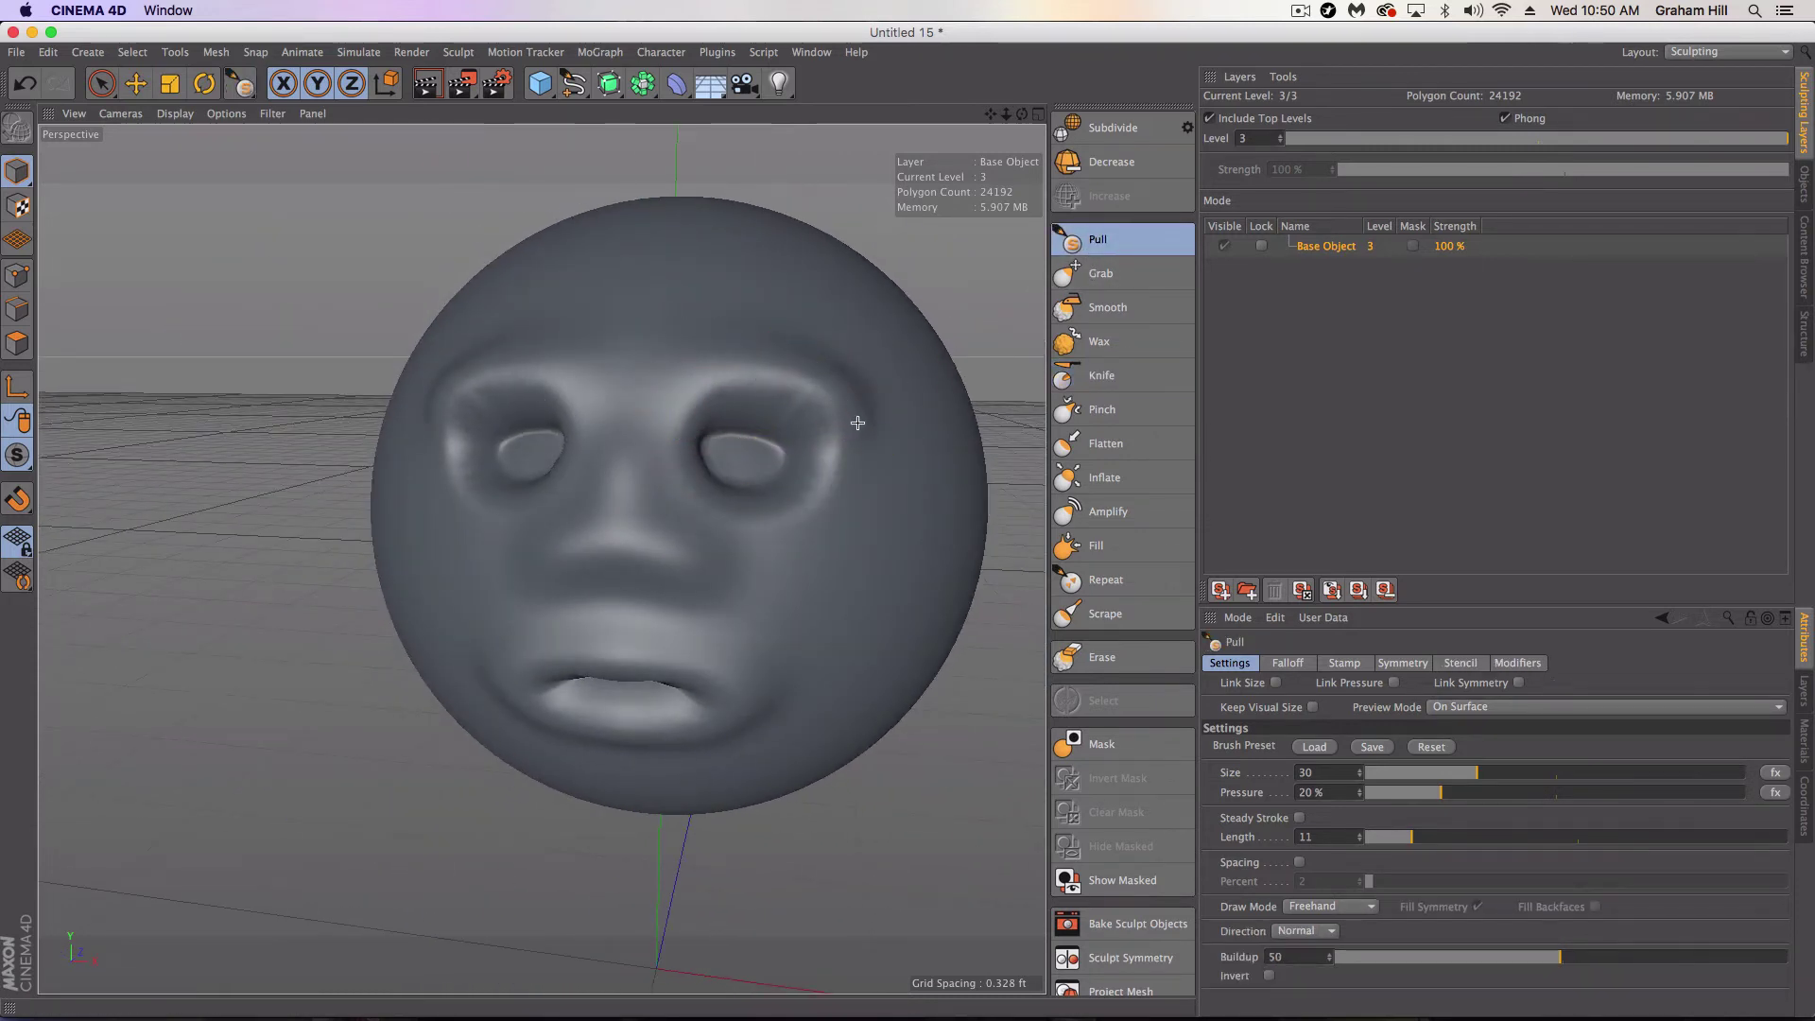
{"action": "mouse_move", "coordinate": [648, 519]}
{"action": "left_mouse_down"}
{"action": "mouse_move", "coordinate": [608, 445]}
{"action": "mouse_move", "coordinate": [632, 525]}
{"action": "left_mouse_up"}
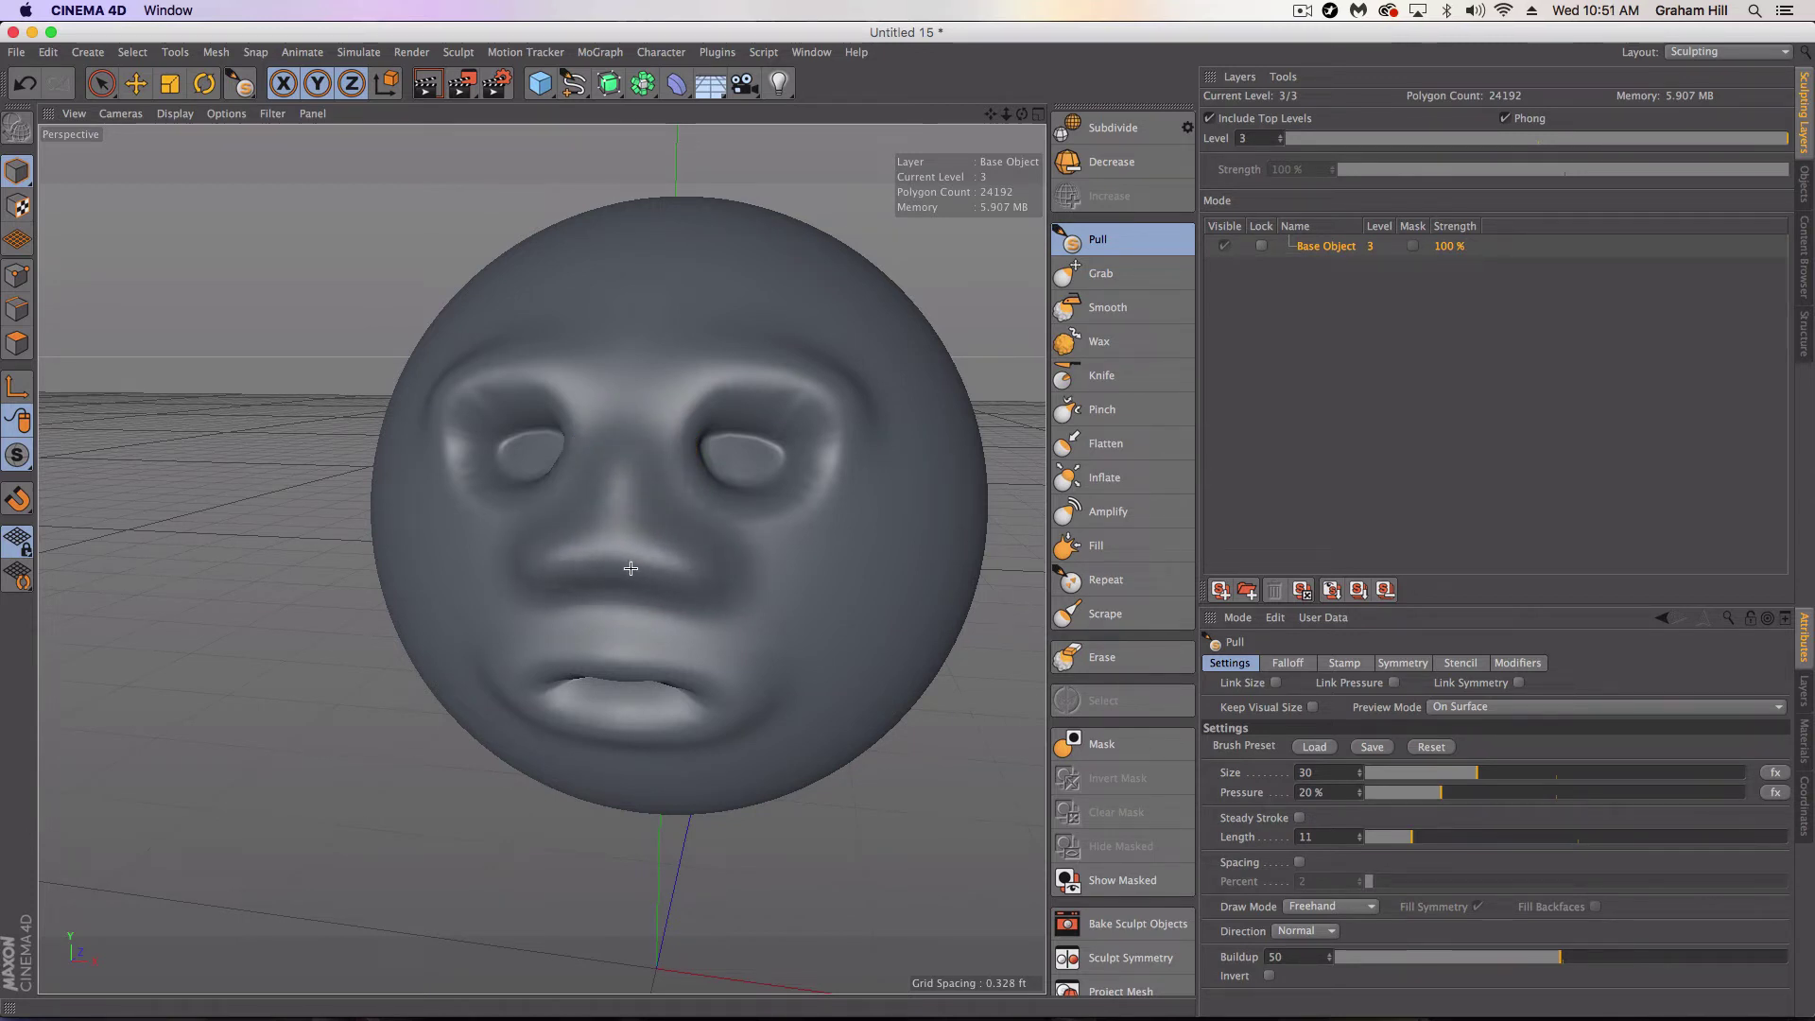
{"action": "mouse_move", "coordinate": [622, 557]}
{"action": "left_mouse_down"}
{"action": "mouse_move", "coordinate": [620, 479]}
{"action": "mouse_move", "coordinate": [700, 487]}
{"action": "mouse_move", "coordinate": [625, 493]}
{"action": "left_mouse_up"}
{"action": "middle_click_drag", "start_coordinate": [642, 490], "coordinate": [710, 493], "text": "alt"}
{"action": "left_click_drag", "start_coordinate": [710, 494], "coordinate": [737, 389], "text": "alt"}
{"action": "mouse_move", "coordinate": [611, 386]}
{"action": "left_mouse_down"}
{"action": "mouse_move", "coordinate": [721, 353]}
{"action": "mouse_move", "coordinate": [567, 356]}
{"action": "mouse_move", "coordinate": [477, 396]}
{"action": "mouse_move", "coordinate": [507, 391]}
{"action": "mouse_move", "coordinate": [508, 430]}
{"action": "left_mouse_up"}
{"action": "scroll", "coordinate": [708, 460], "scroll_direction": "down", "scroll_amount": 3}
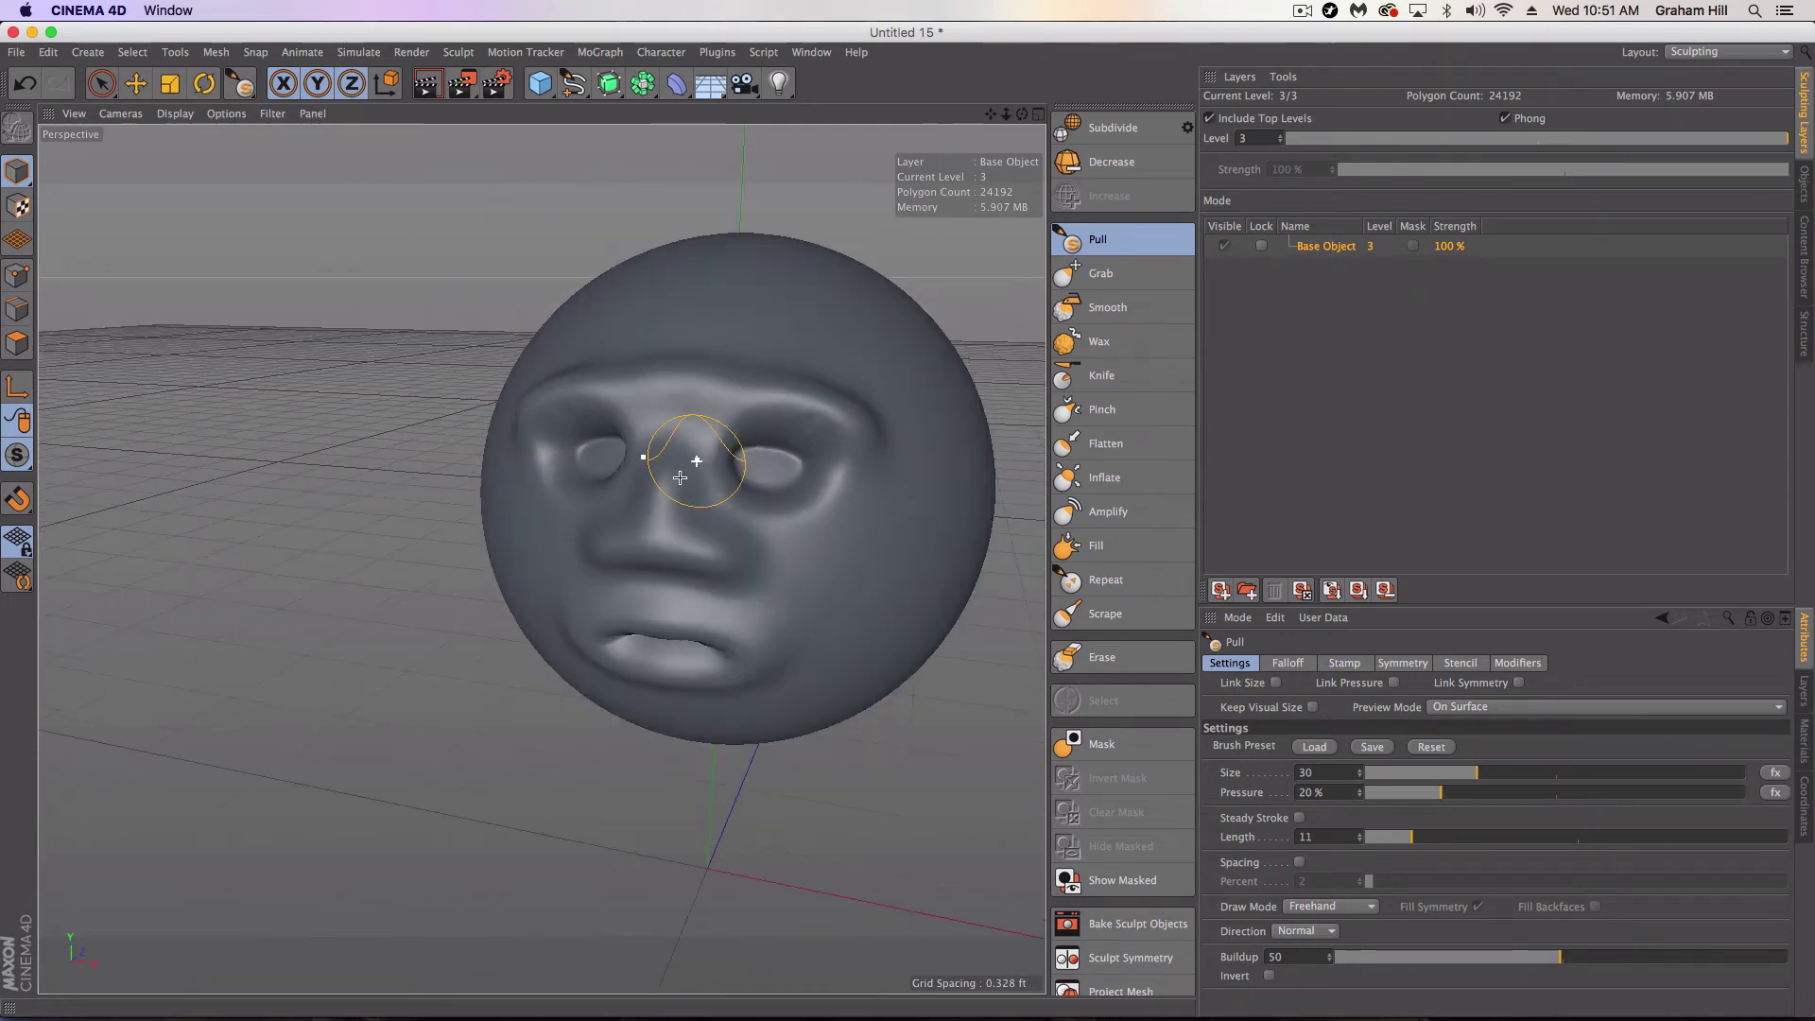
Raise the forehead and build ear bumps on the sides of the head with the Pull brush
{"action": "mouse_move", "coordinate": [676, 480]}
{"action": "left_mouse_down", "text": "alt"}
{"action": "mouse_move", "coordinate": [704, 445]}
{"action": "mouse_move", "coordinate": [697, 486]}
{"action": "mouse_move", "coordinate": [580, 338]}
{"action": "left_mouse_up", "text": "alt"}
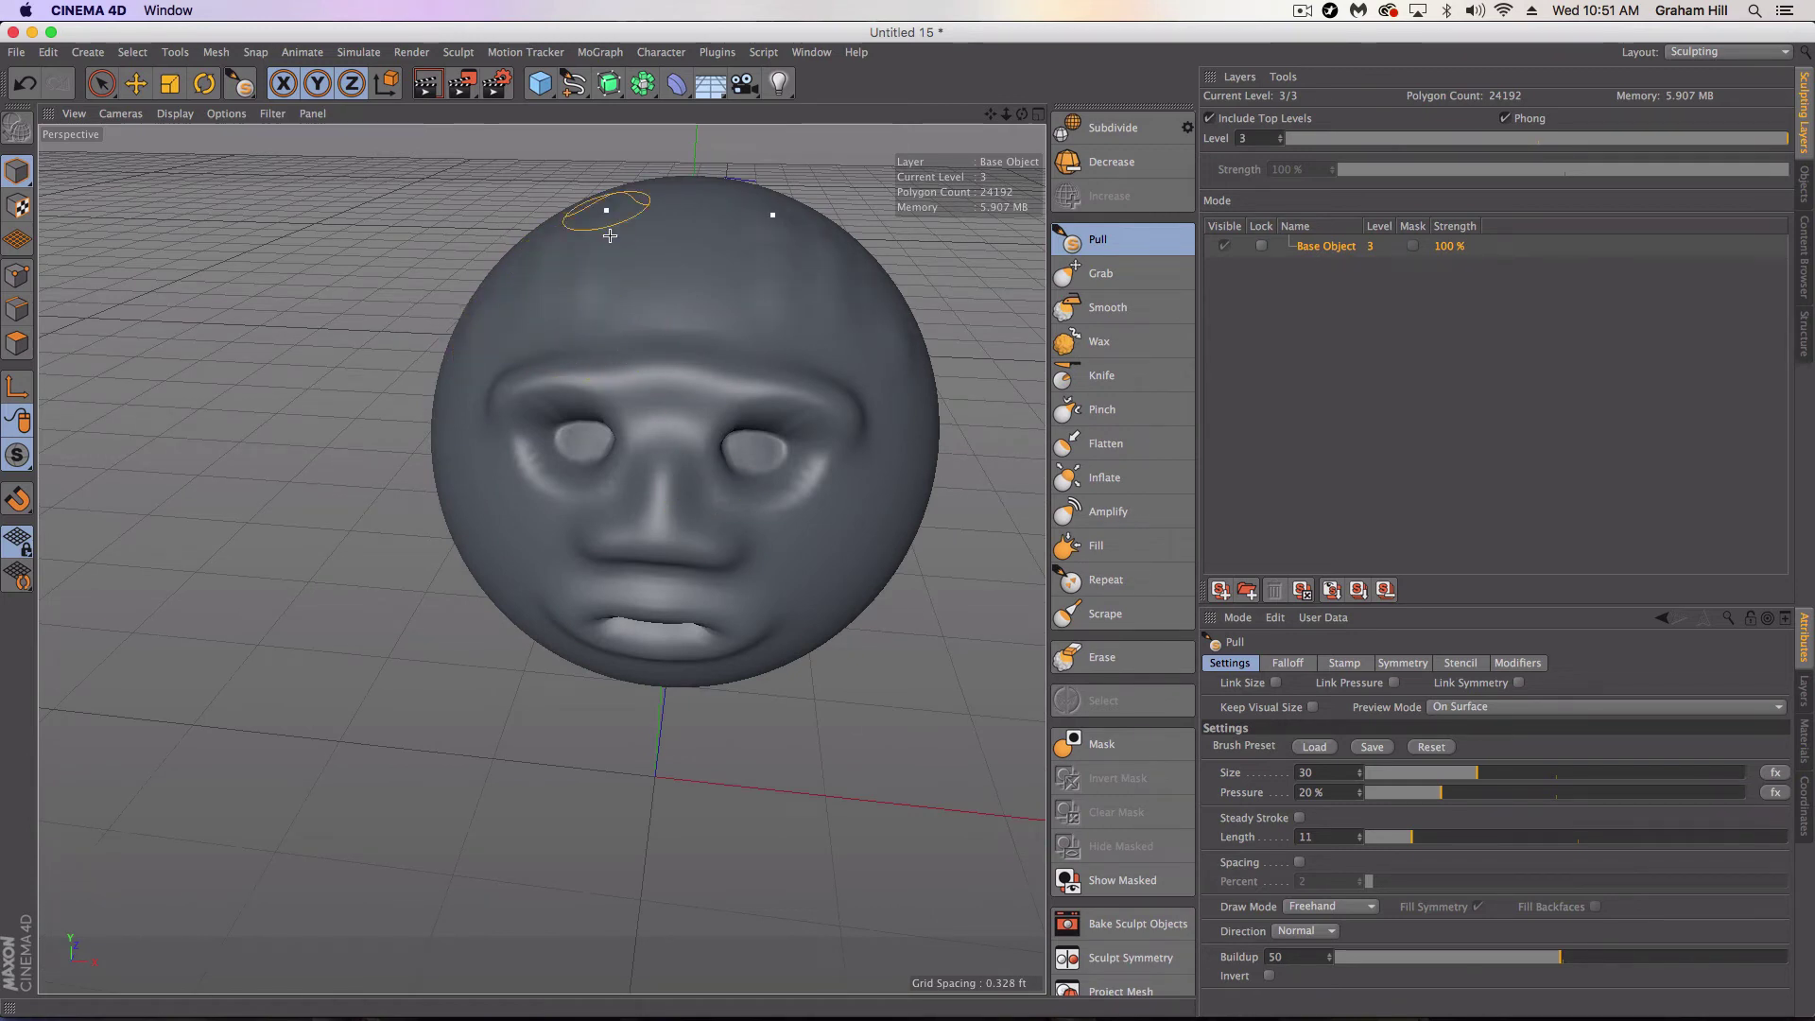
{"action": "left_click_drag", "start_coordinate": [689, 296], "coordinate": [995, 471], "text": "alt"}
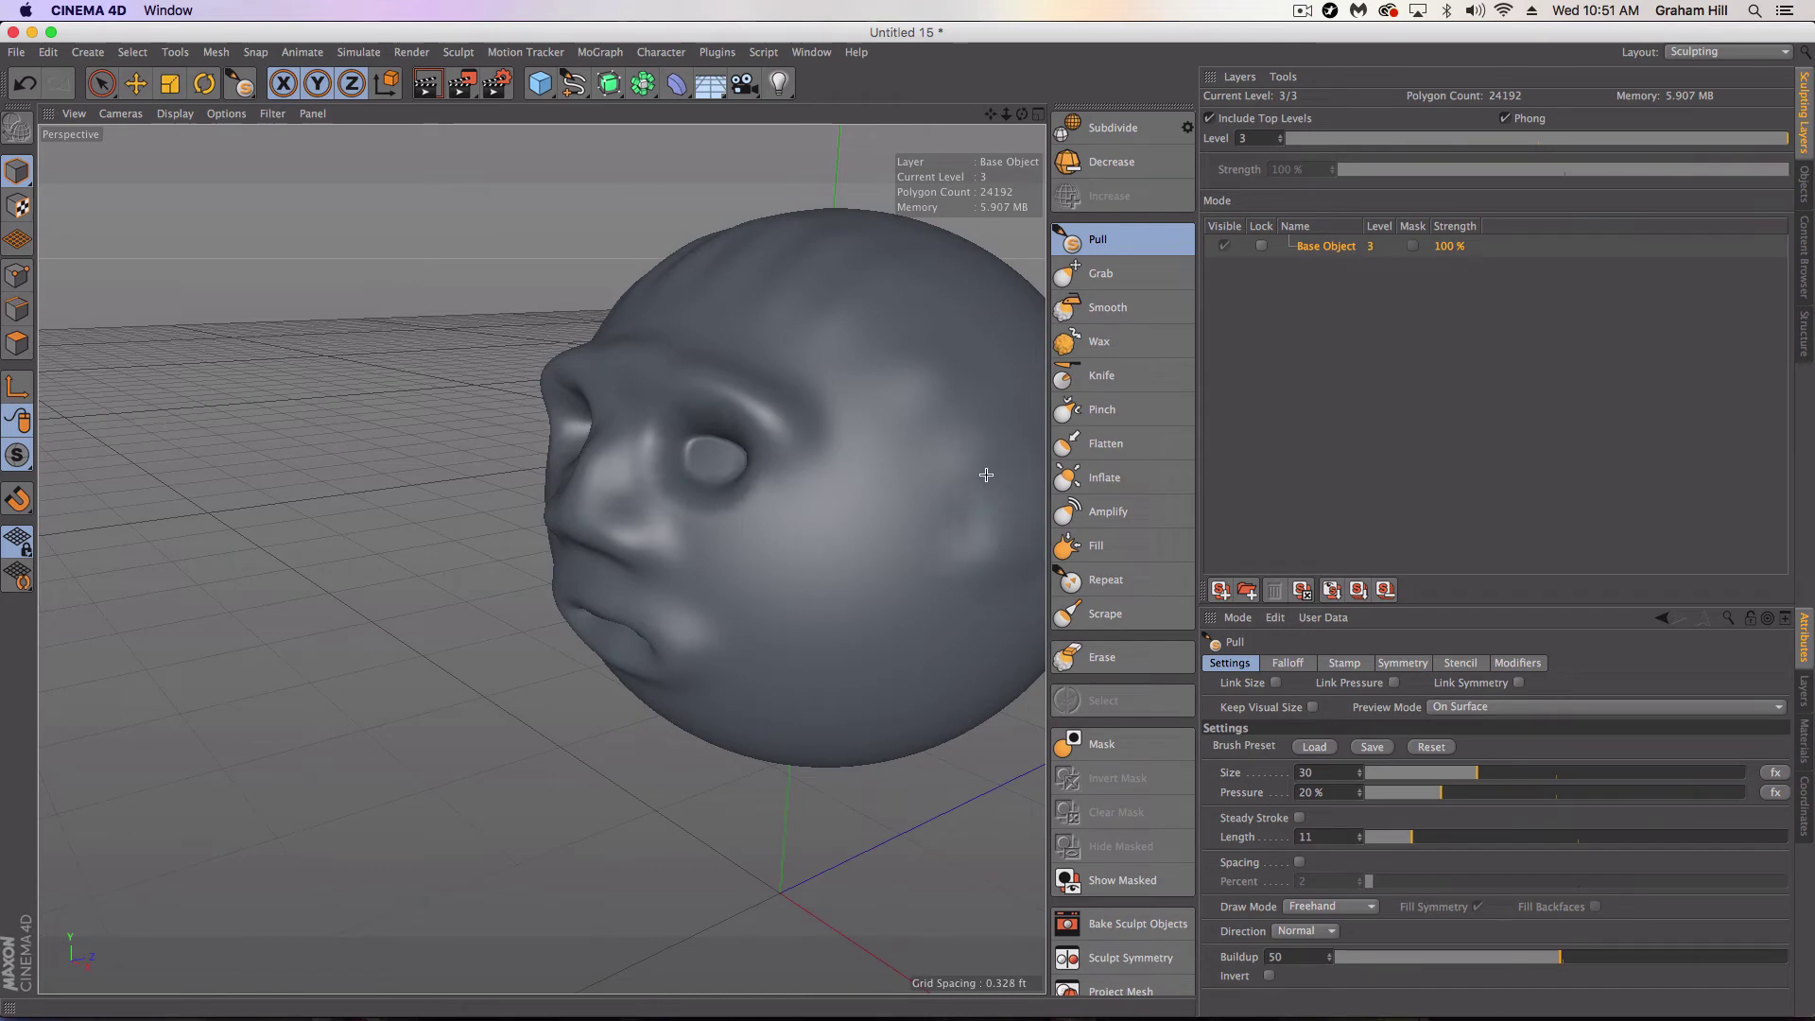
{"action": "mouse_move", "coordinate": [923, 583]}
{"action": "left_mouse_down", "text": "alt"}
{"action": "mouse_move", "coordinate": [949, 510]}
{"action": "mouse_move", "coordinate": [964, 515]}
{"action": "left_mouse_up", "text": "alt"}
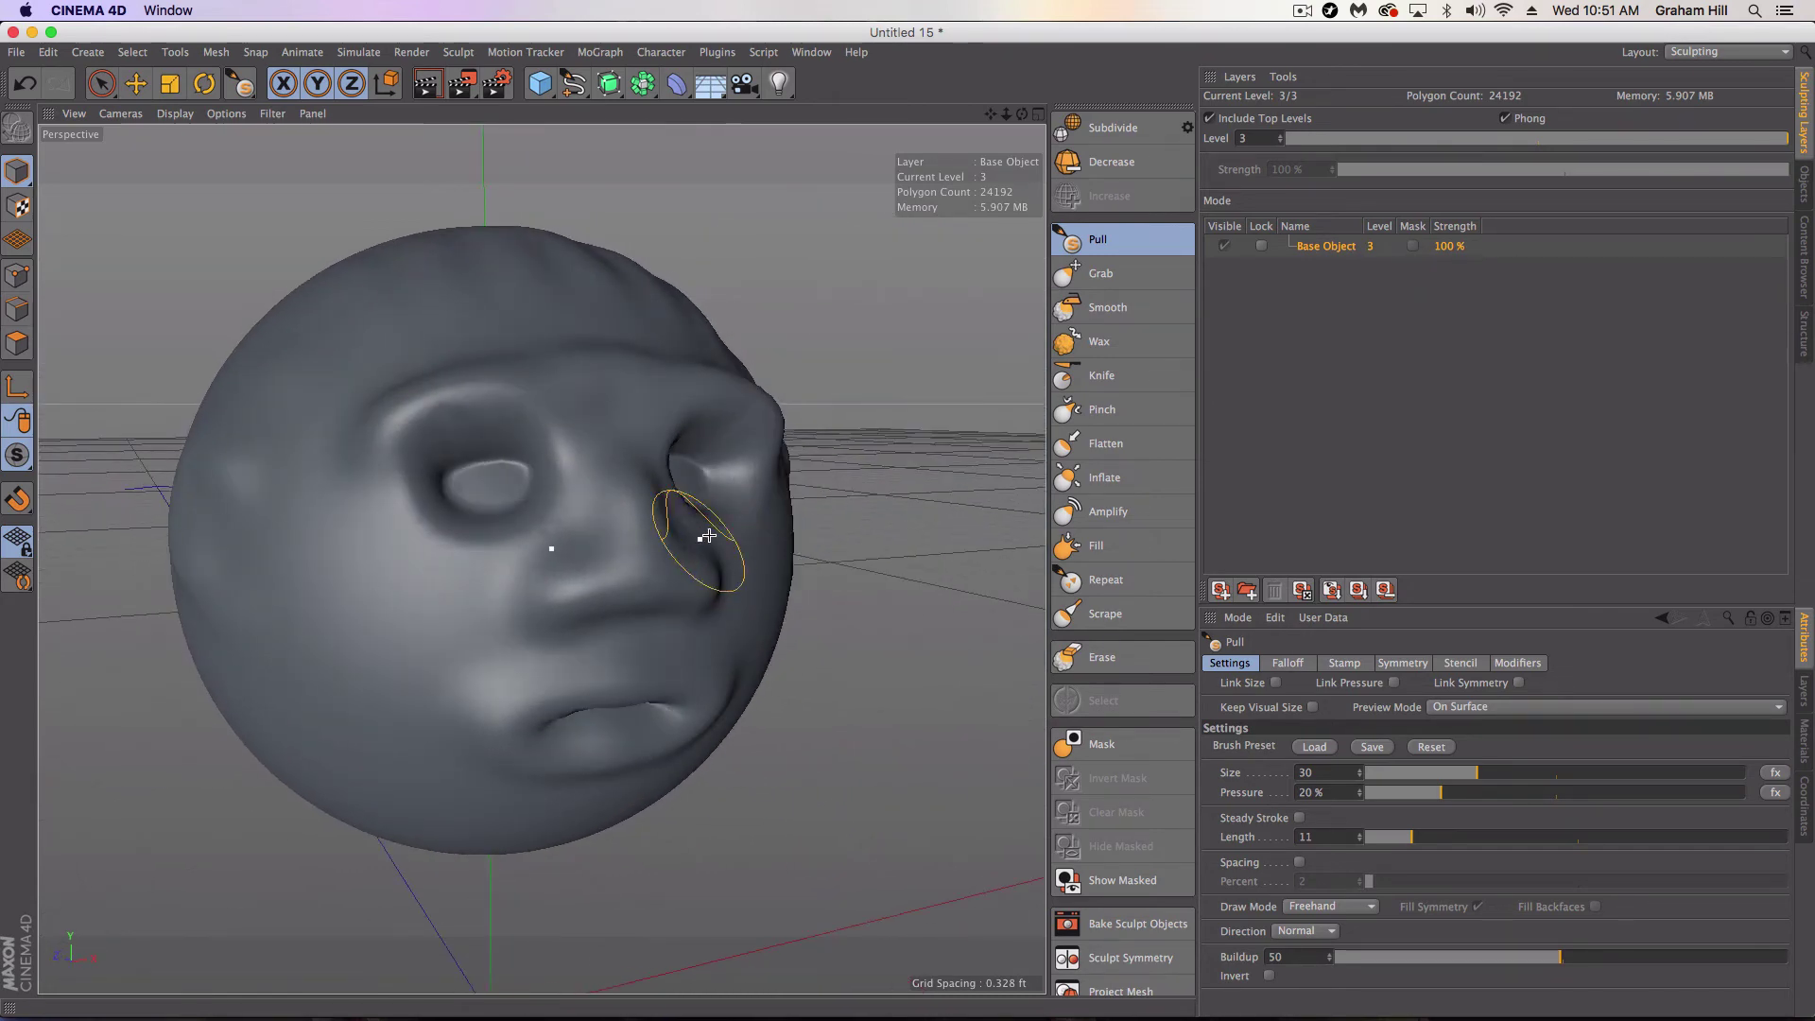
{"action": "left_click_drag", "start_coordinate": [701, 535], "coordinate": [636, 542], "text": "alt"}
{"action": "middle_click_drag", "start_coordinate": [636, 543], "coordinate": [794, 511], "text": "alt"}
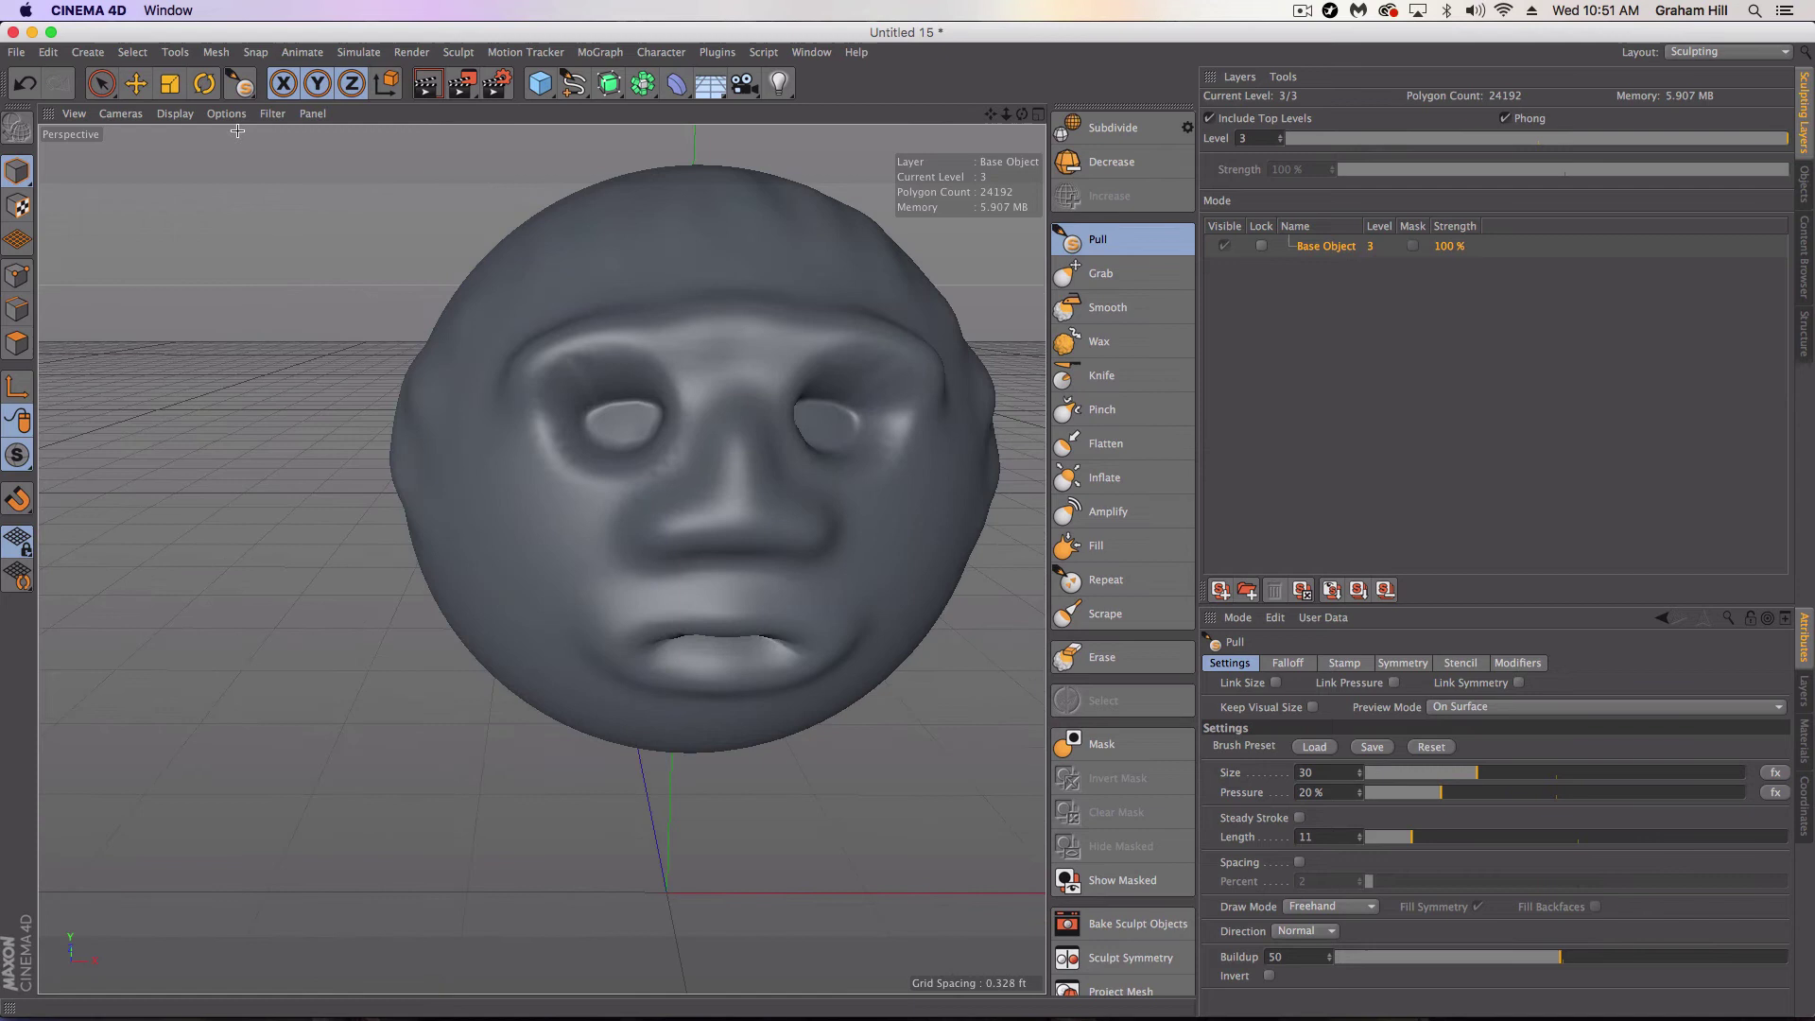
Leave the Pull brush for the Move tool and subdivide the sculpted sphere to level 4
{"action": "left_click", "coordinate": [144, 90]}
{"action": "left_click_drag", "start_coordinate": [834, 369], "coordinate": [762, 366], "text": "alt"}
{"action": "left_click", "coordinate": [1112, 128]}
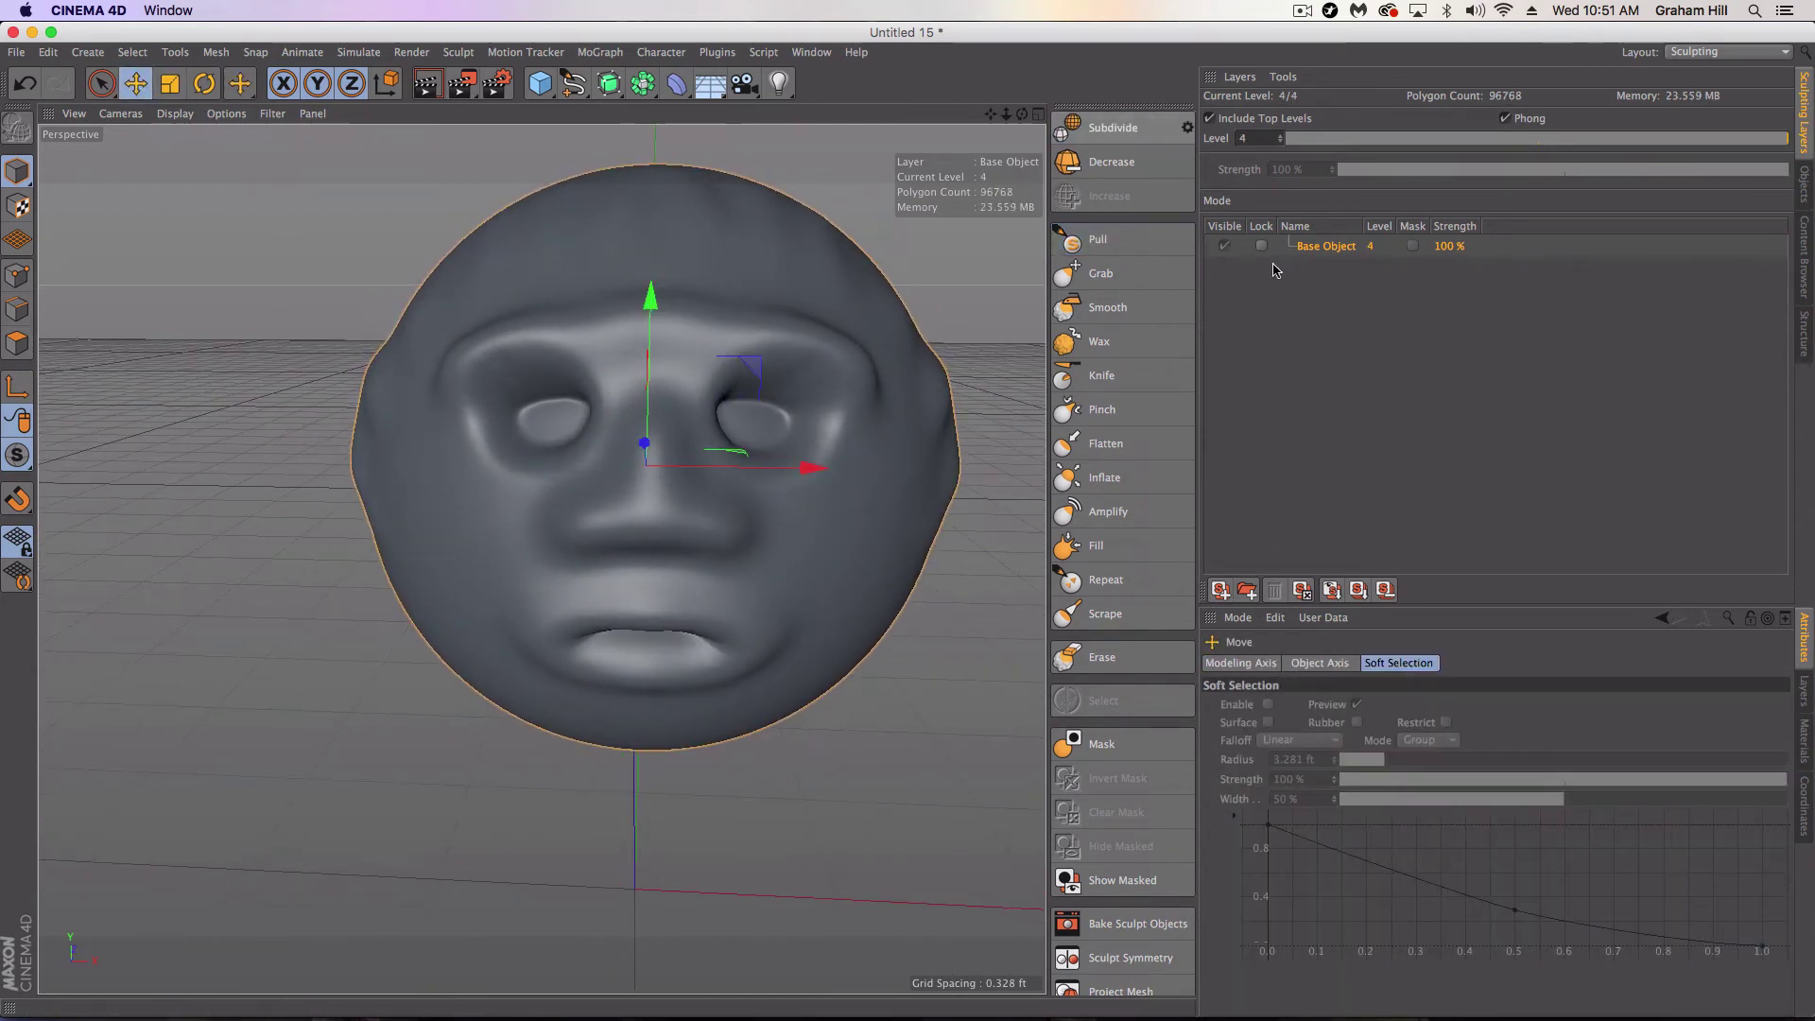
{"action": "middle_click_drag", "start_coordinate": [536, 527], "coordinate": [543, 558], "text": "alt"}
{"action": "mouse_move", "coordinate": [766, 324]}
{"action": "left_mouse_down", "text": "alt"}
{"action": "mouse_move", "coordinate": [618, 309]}
{"action": "mouse_move", "coordinate": [762, 312]}
{"action": "mouse_move", "coordinate": [768, 329]}
{"action": "left_mouse_up", "text": "alt"}
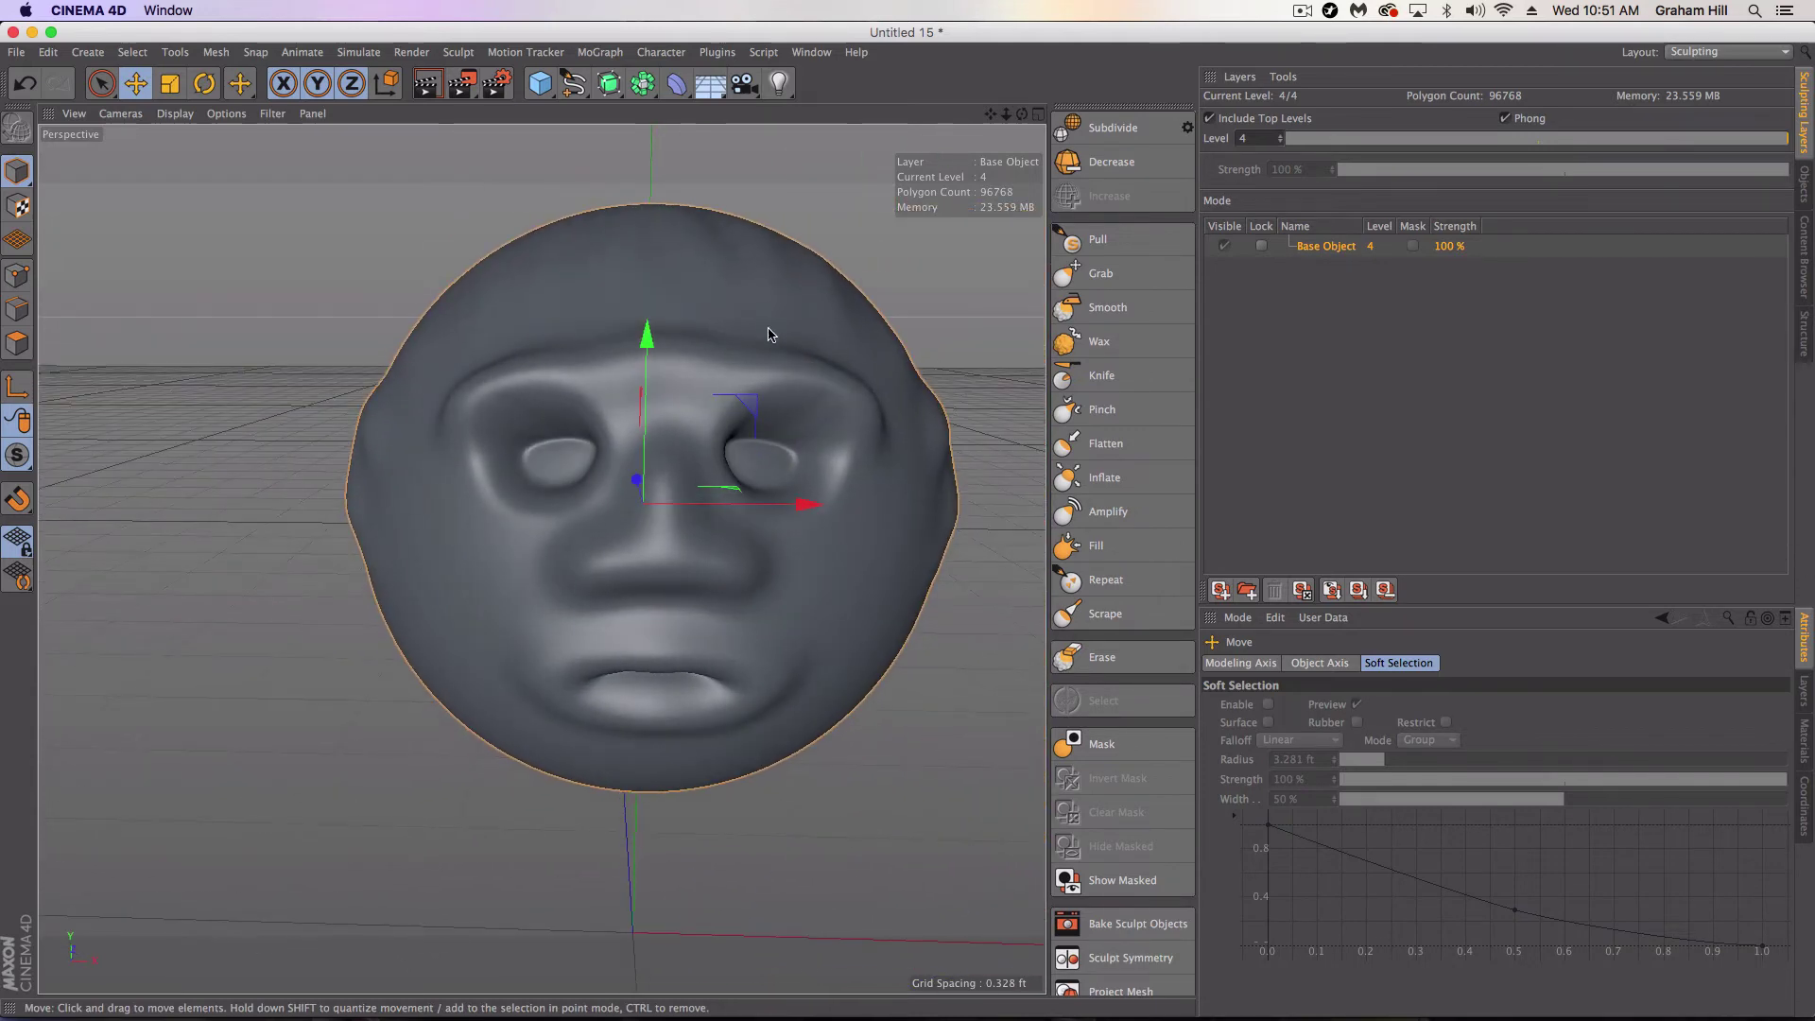
Switch the interface to the Startup layout and frame the whole head
{"action": "left_click", "coordinate": [1695, 53]}
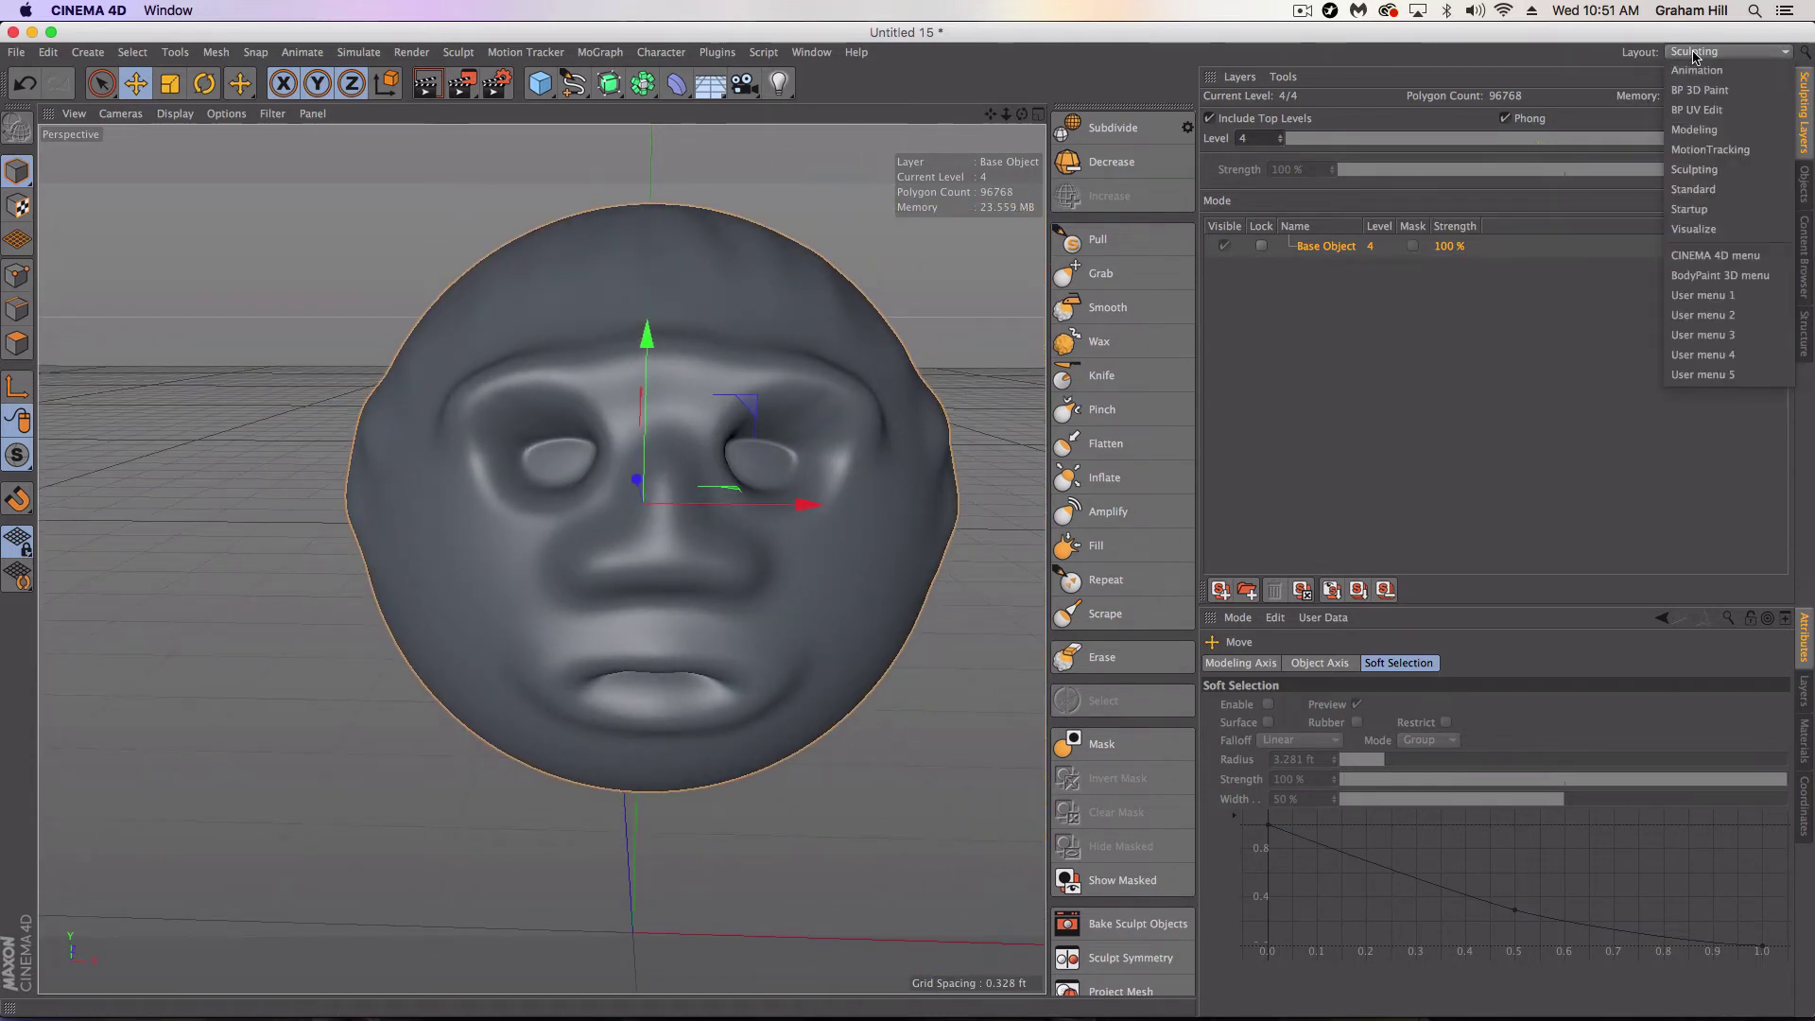
{"action": "left_click", "coordinate": [1690, 209]}
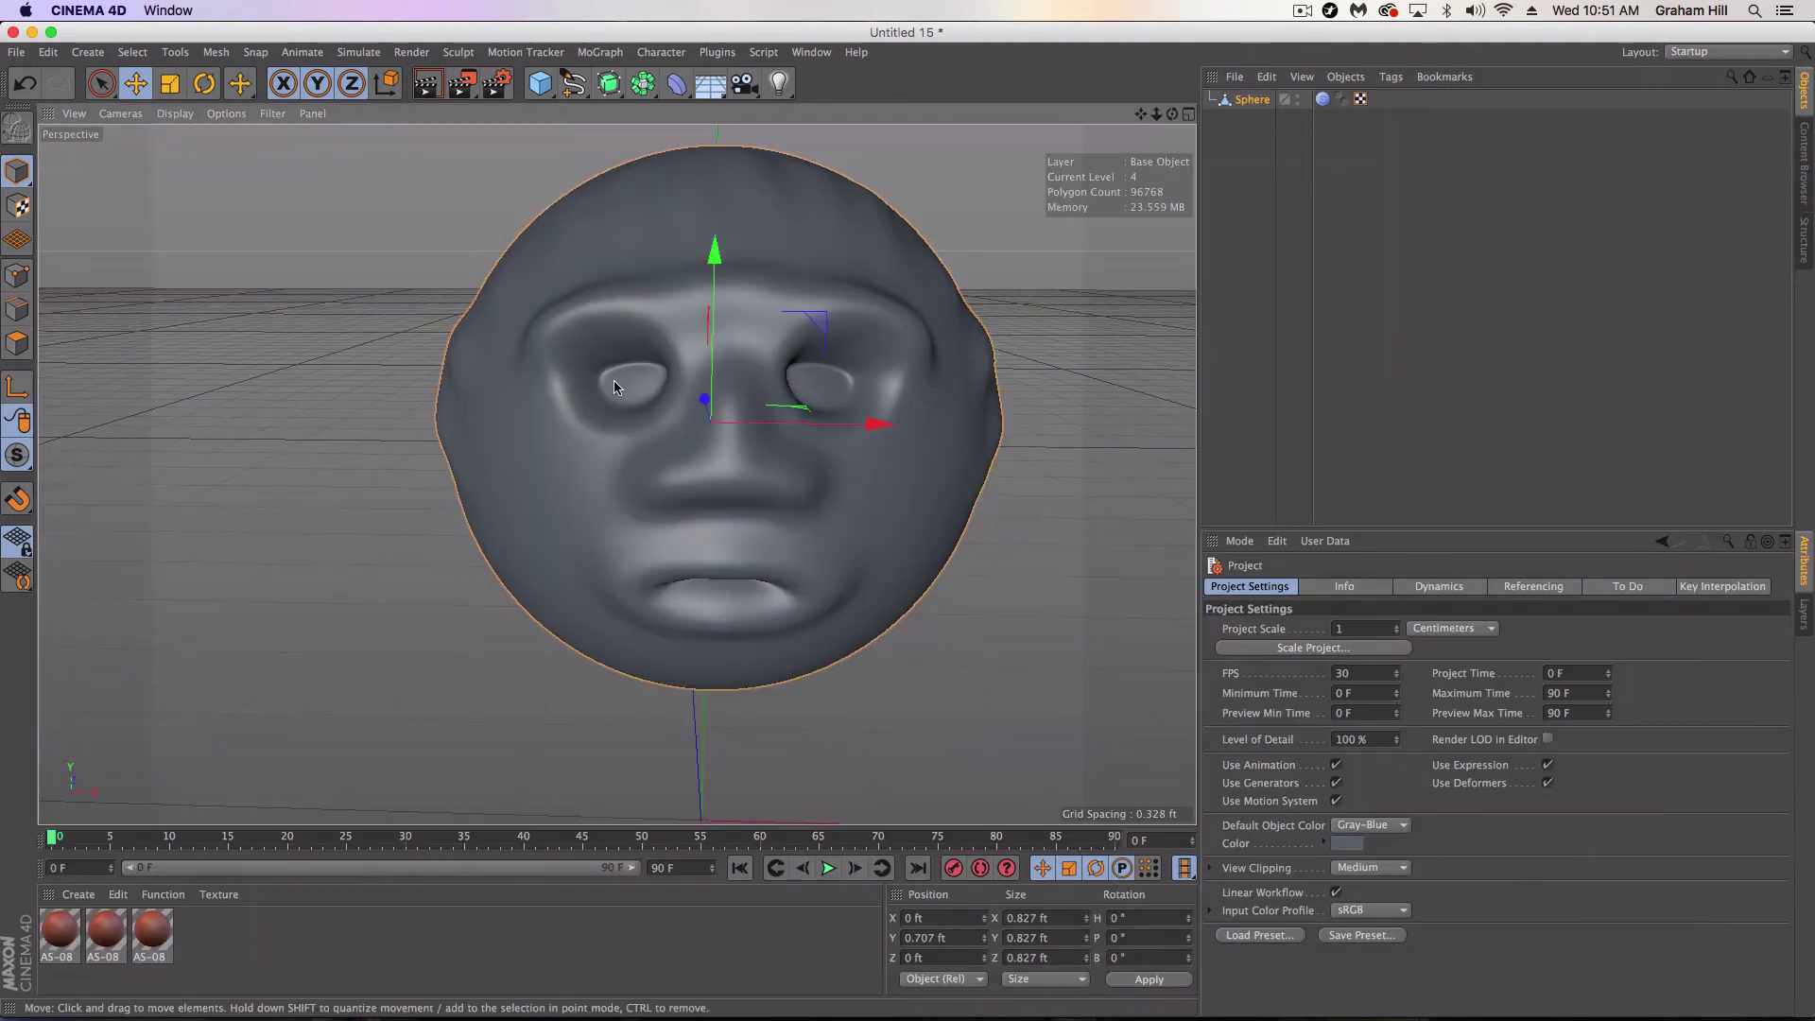
{"action": "scroll", "coordinate": [741, 312], "scroll_direction": "up", "scroll_amount": 3}
{"action": "scroll", "coordinate": [759, 348], "scroll_direction": "down", "scroll_amount": 3}
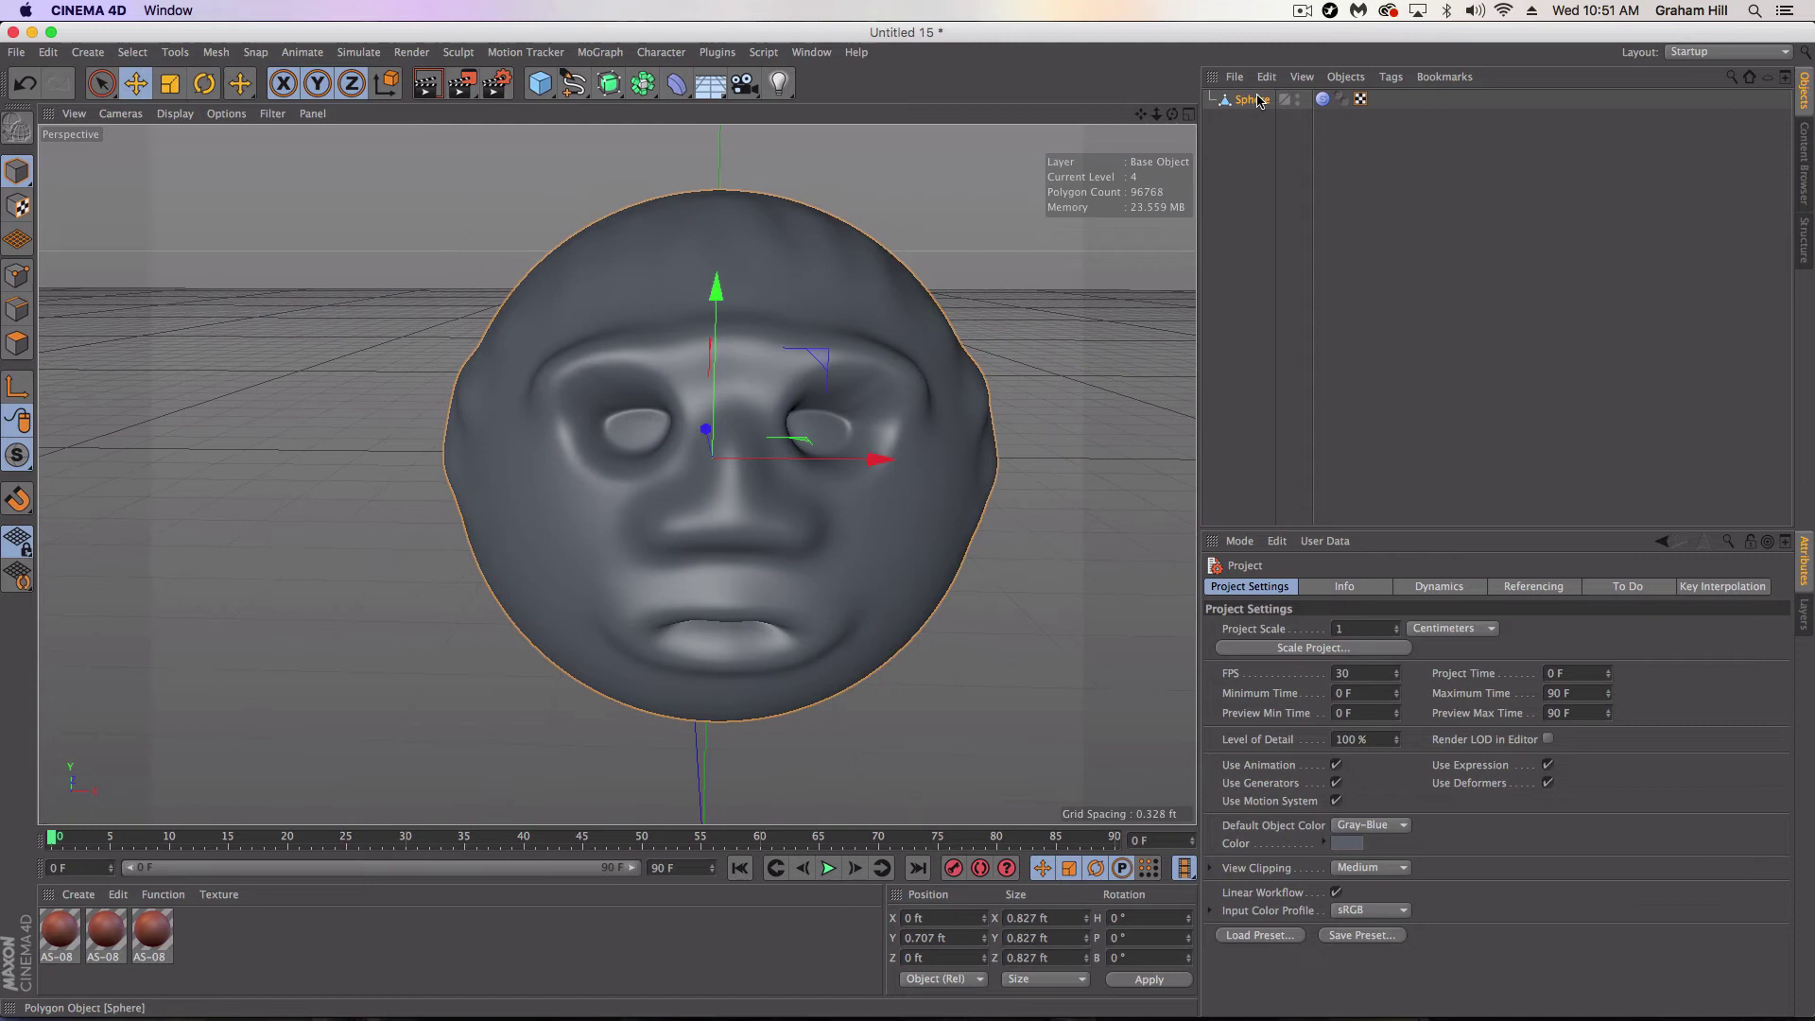
Delete the Sculpt tag from the sphere and undo the deletion
{"action": "left_click", "coordinate": [1324, 101]}
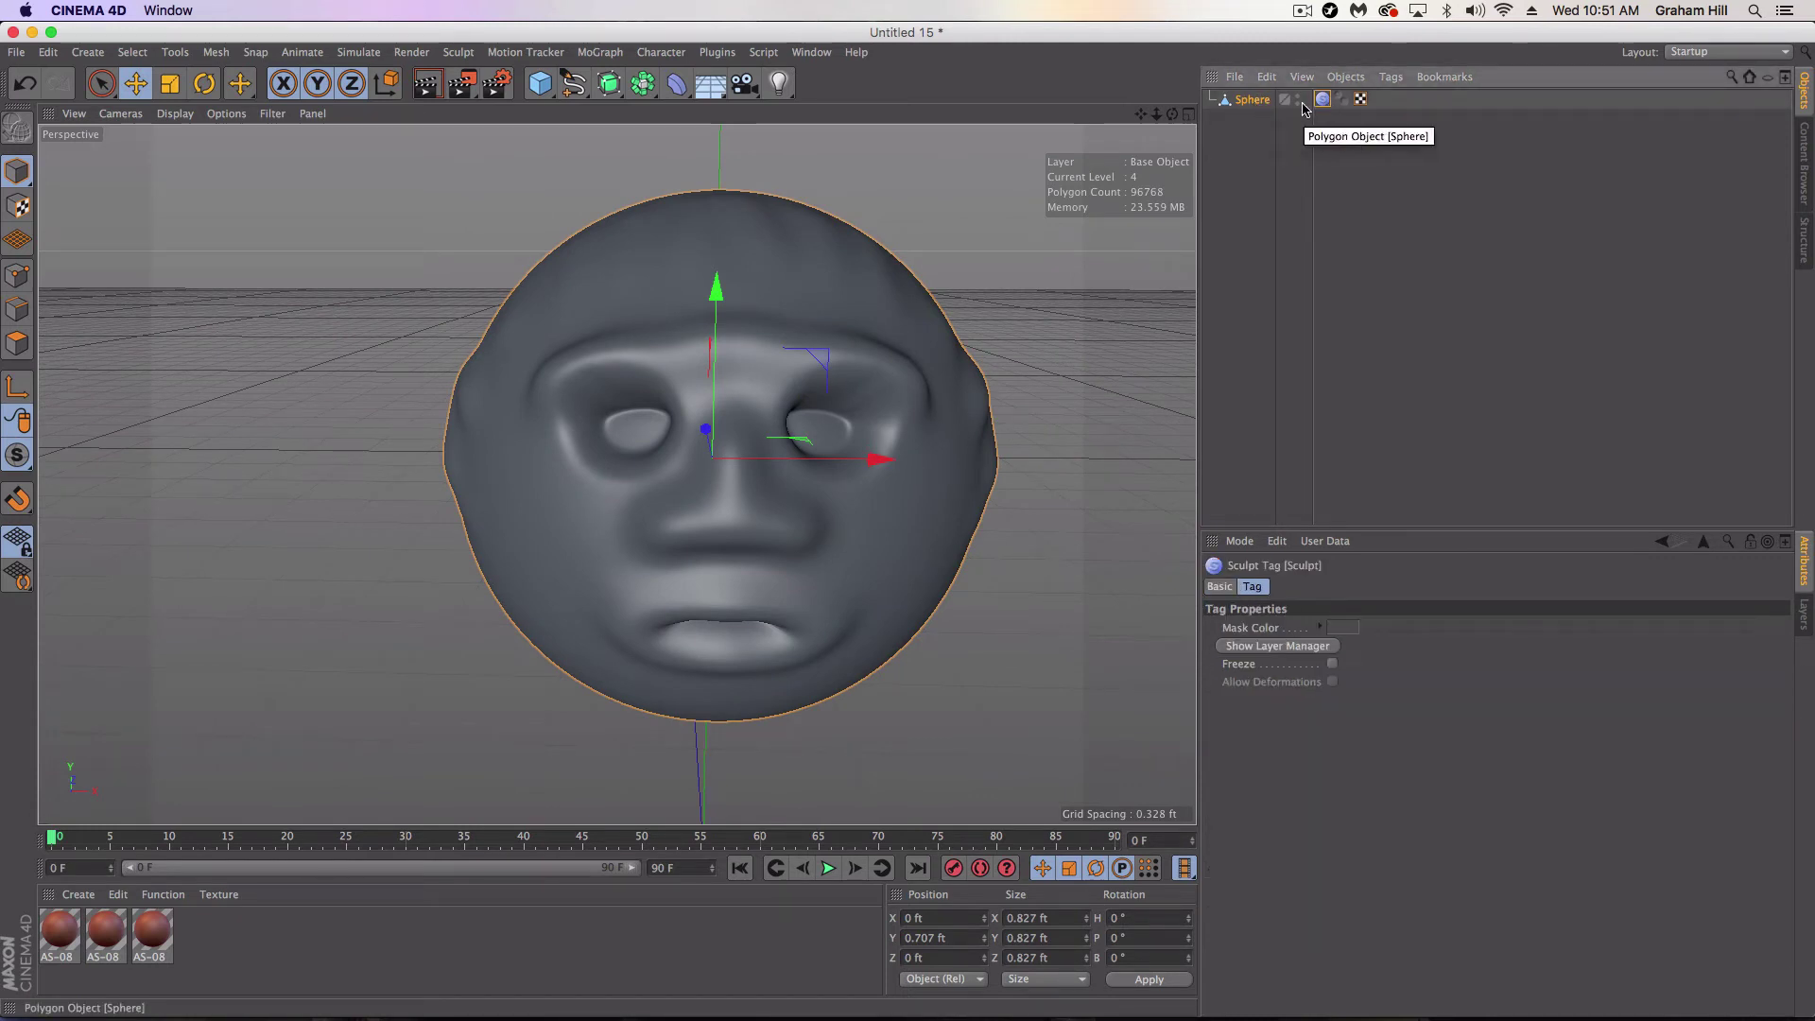
{"action": "key", "text": "Delete"}
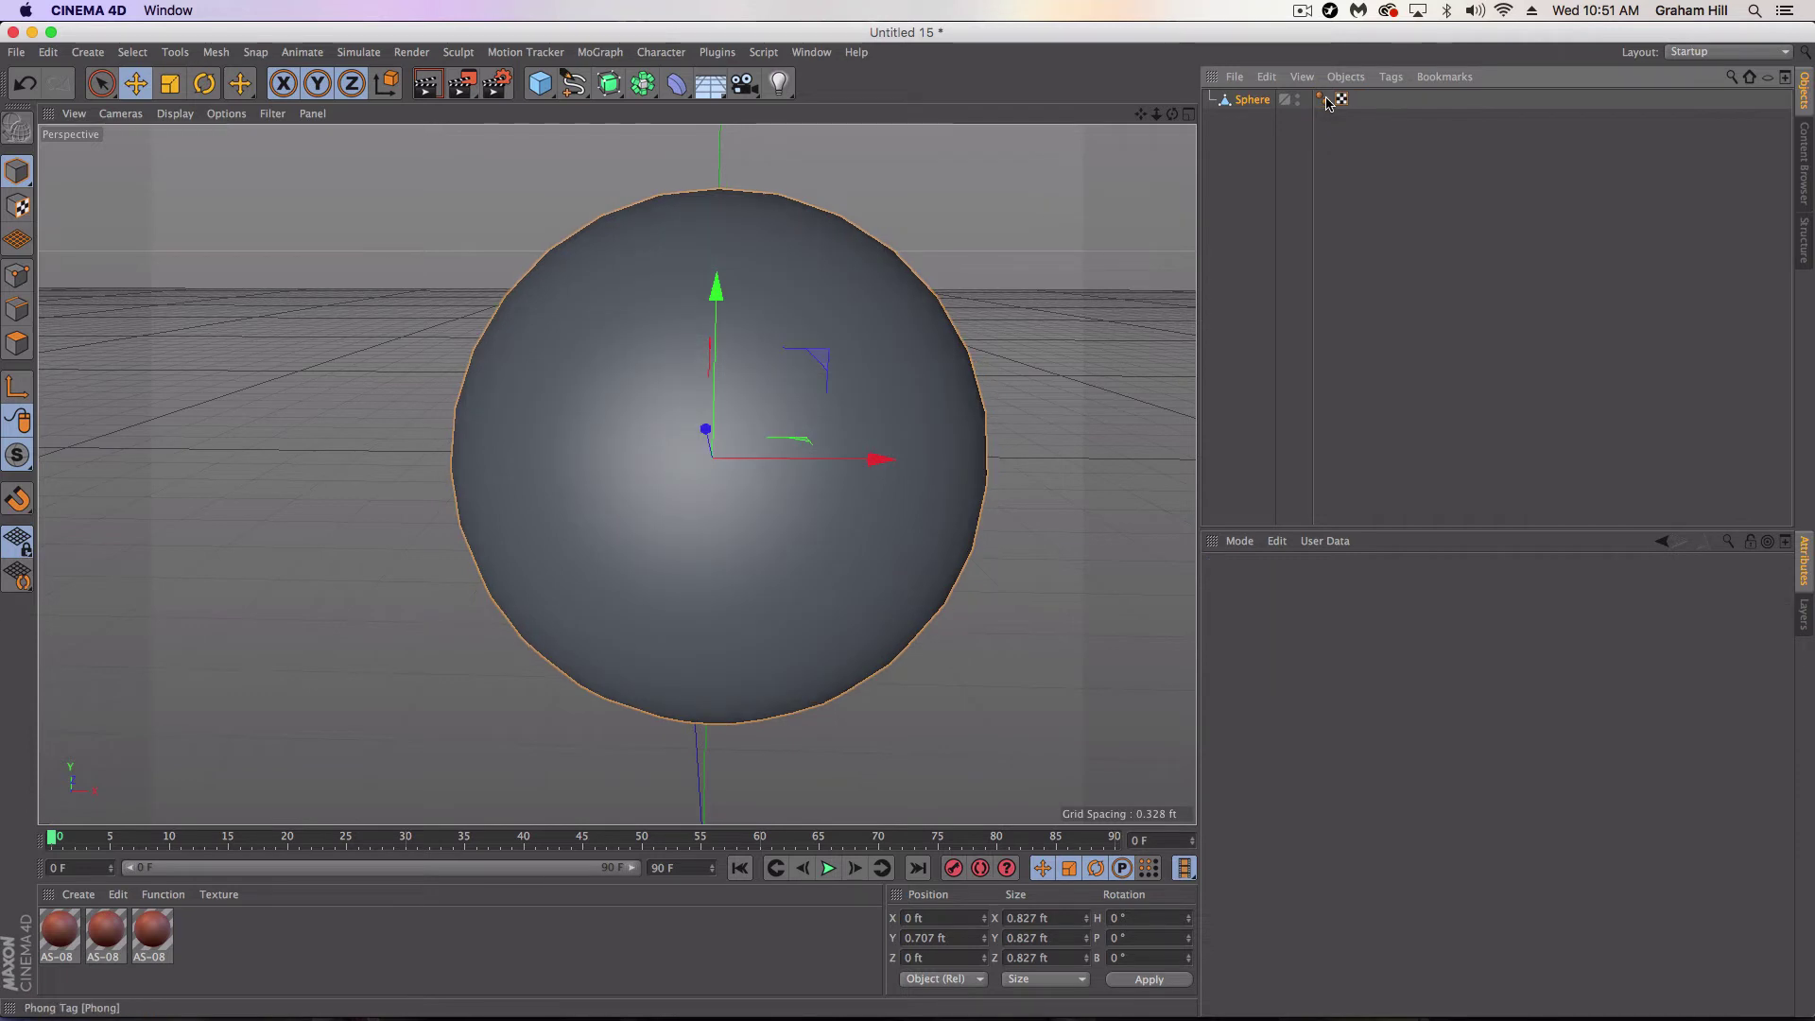
{"action": "key", "text": "super+z"}
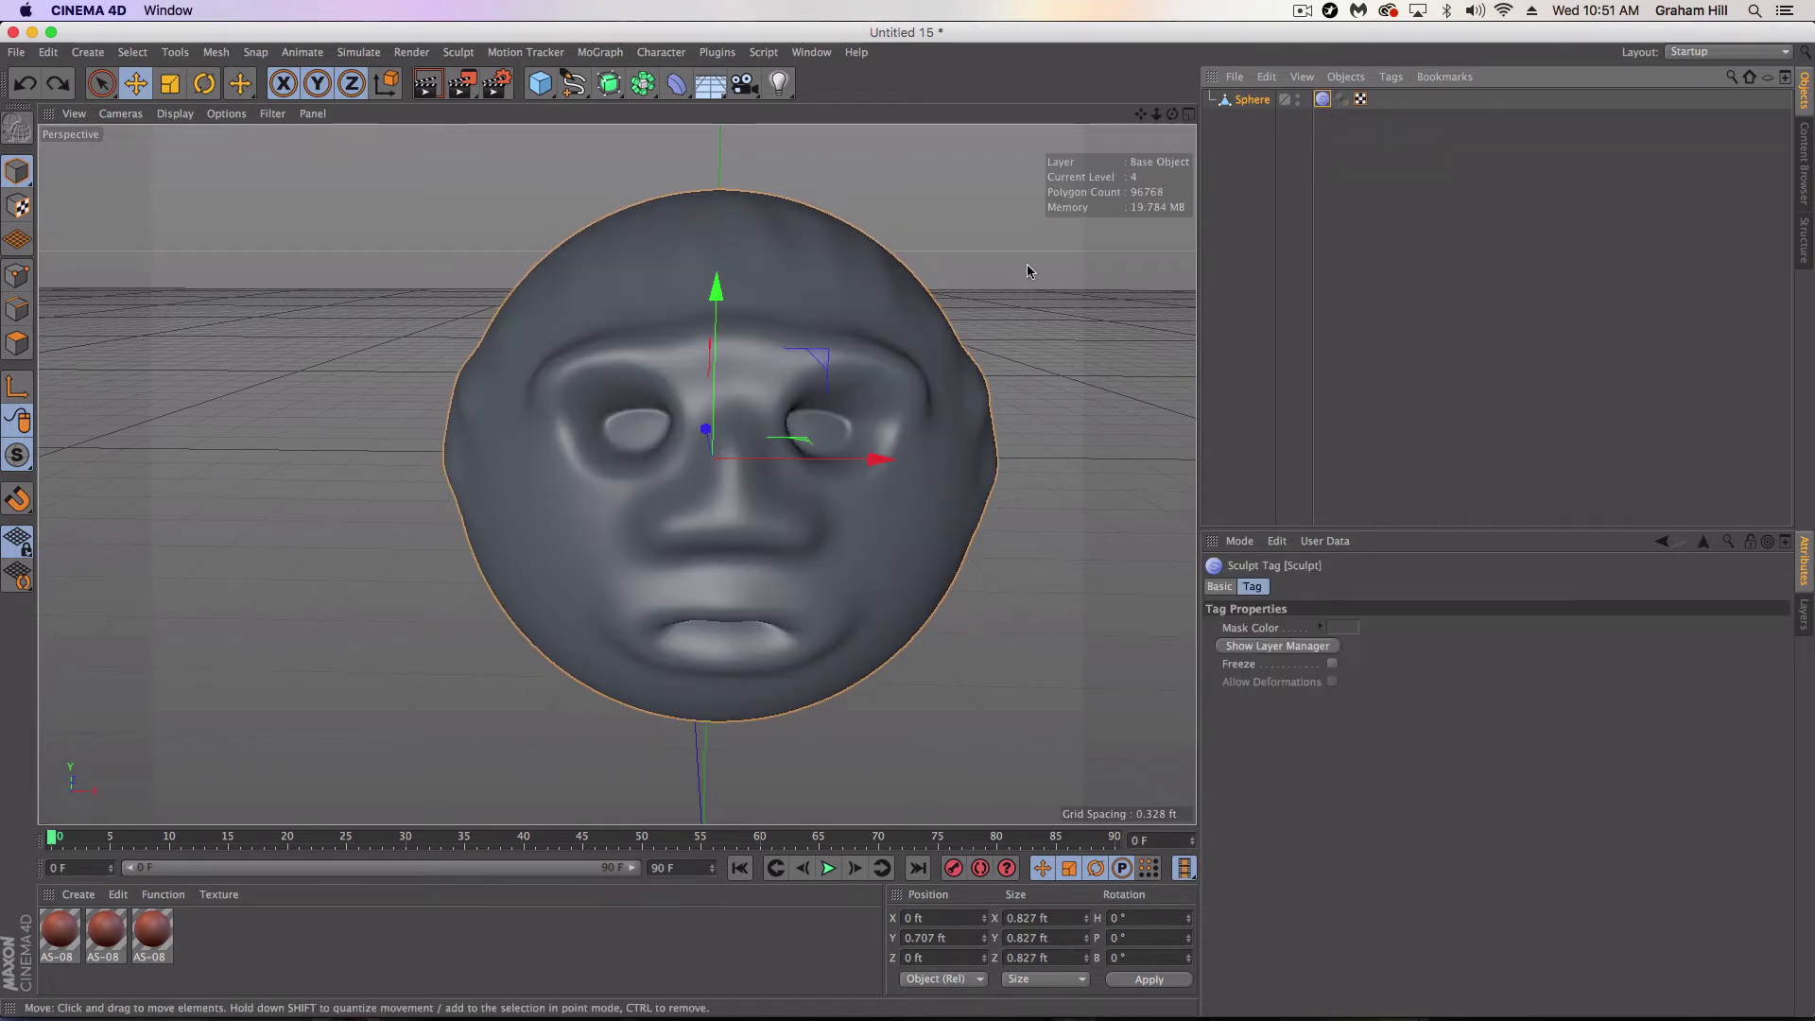
Open the sculpting layer manager from the sphere's Sculpt tag, and switch the level to 3 and back to 4
{"action": "left_click", "coordinate": [1254, 100]}
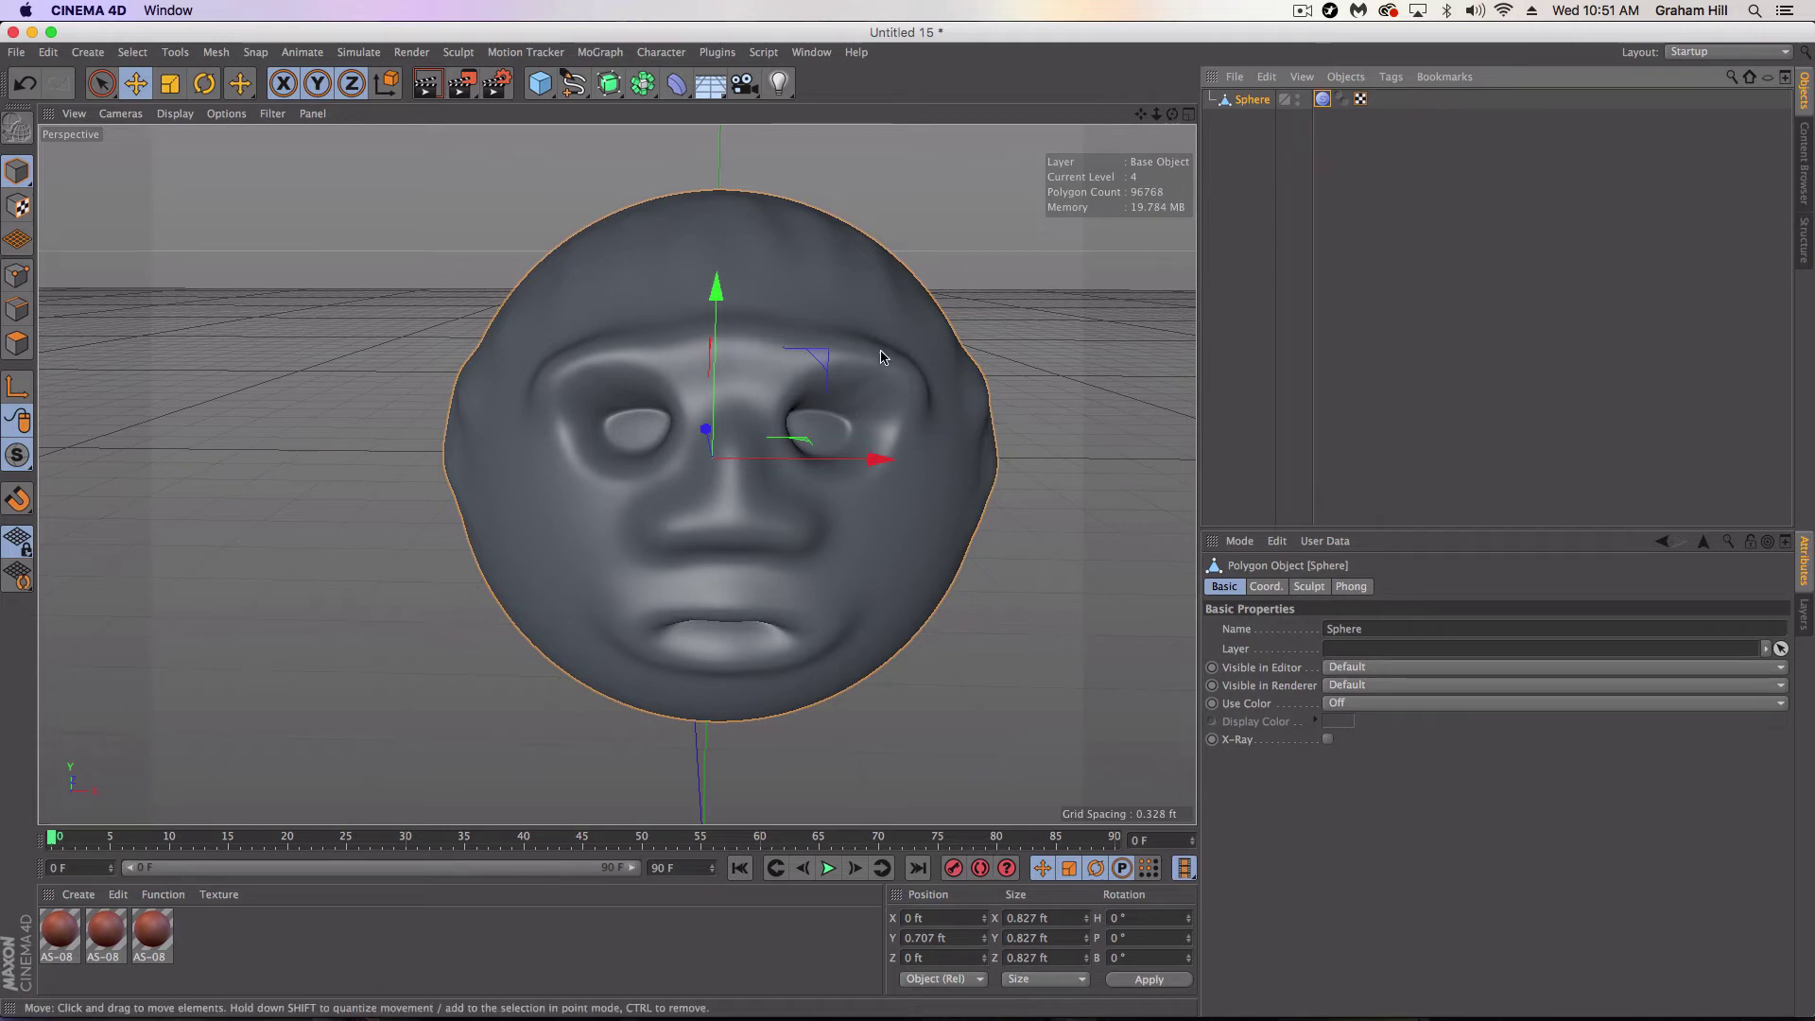
{"action": "mouse_move", "coordinate": [881, 357]}
{"action": "left_mouse_down", "text": "alt"}
{"action": "mouse_move", "coordinate": [794, 359]}
{"action": "mouse_move", "coordinate": [843, 283]}
{"action": "mouse_move", "coordinate": [814, 365]}
{"action": "mouse_move", "coordinate": [831, 325]}
{"action": "left_mouse_up", "text": "alt"}
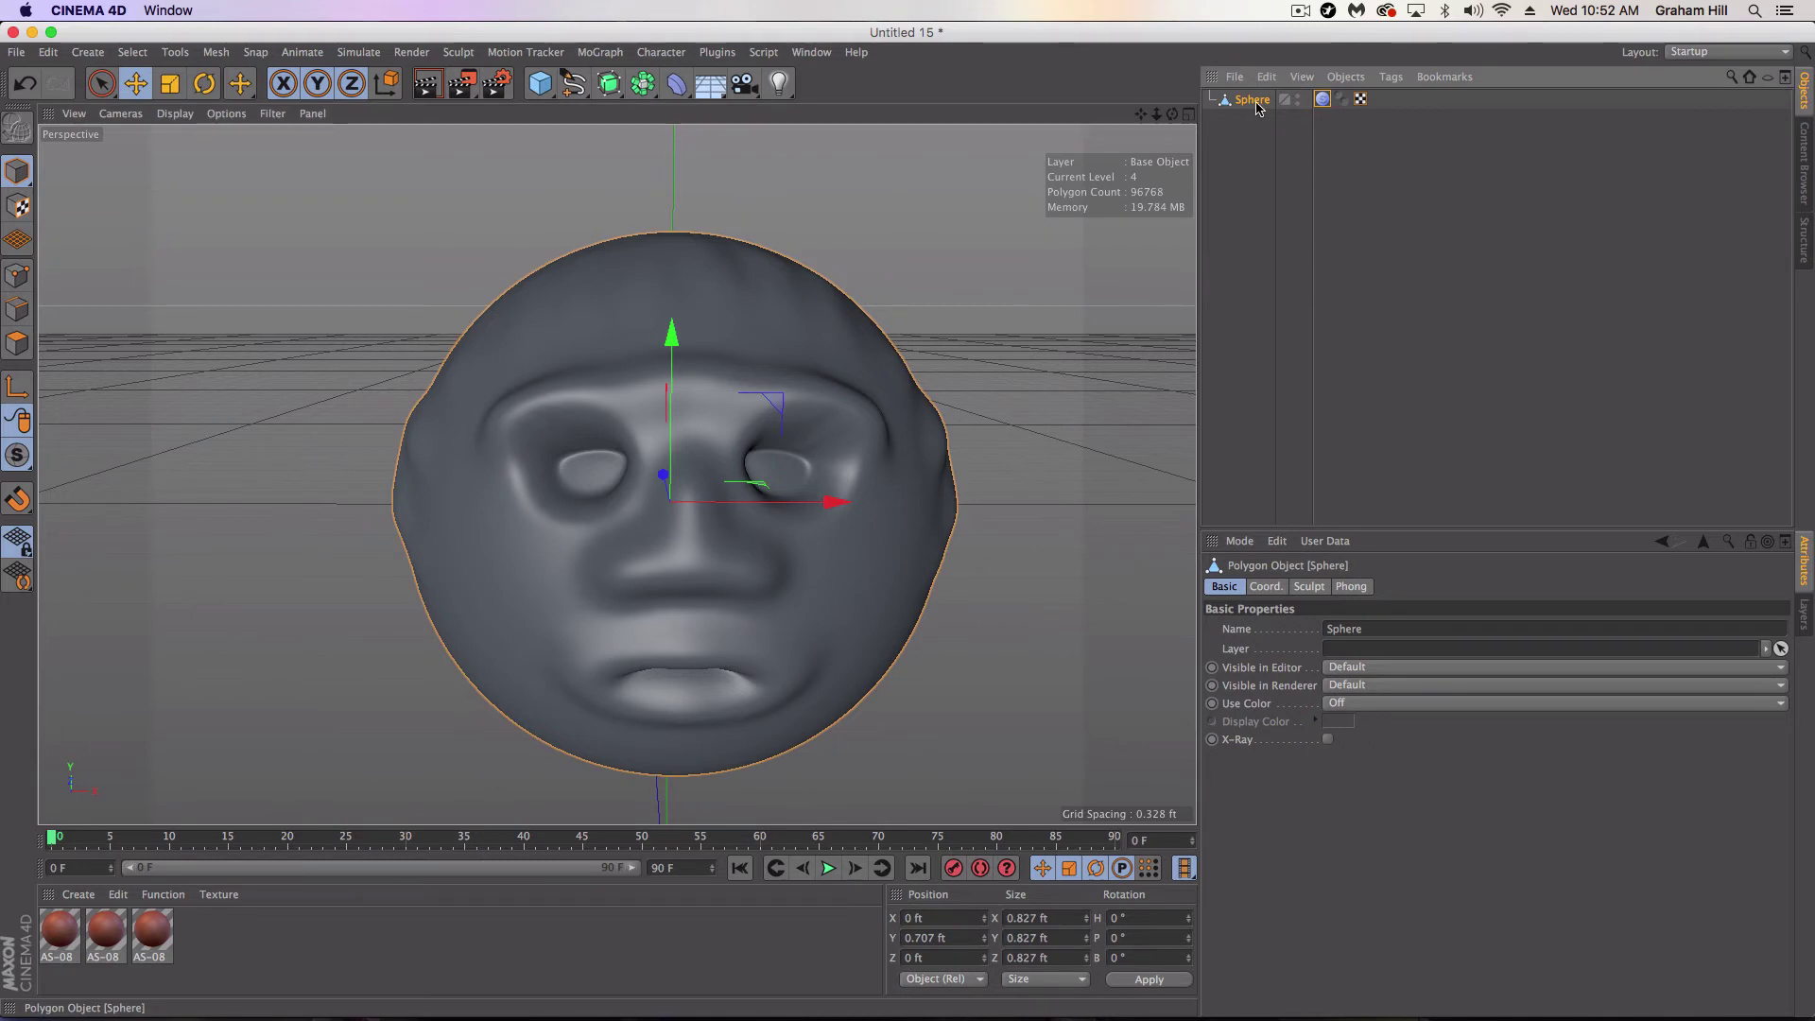
{"action": "double_click", "coordinate": [1322, 98]}
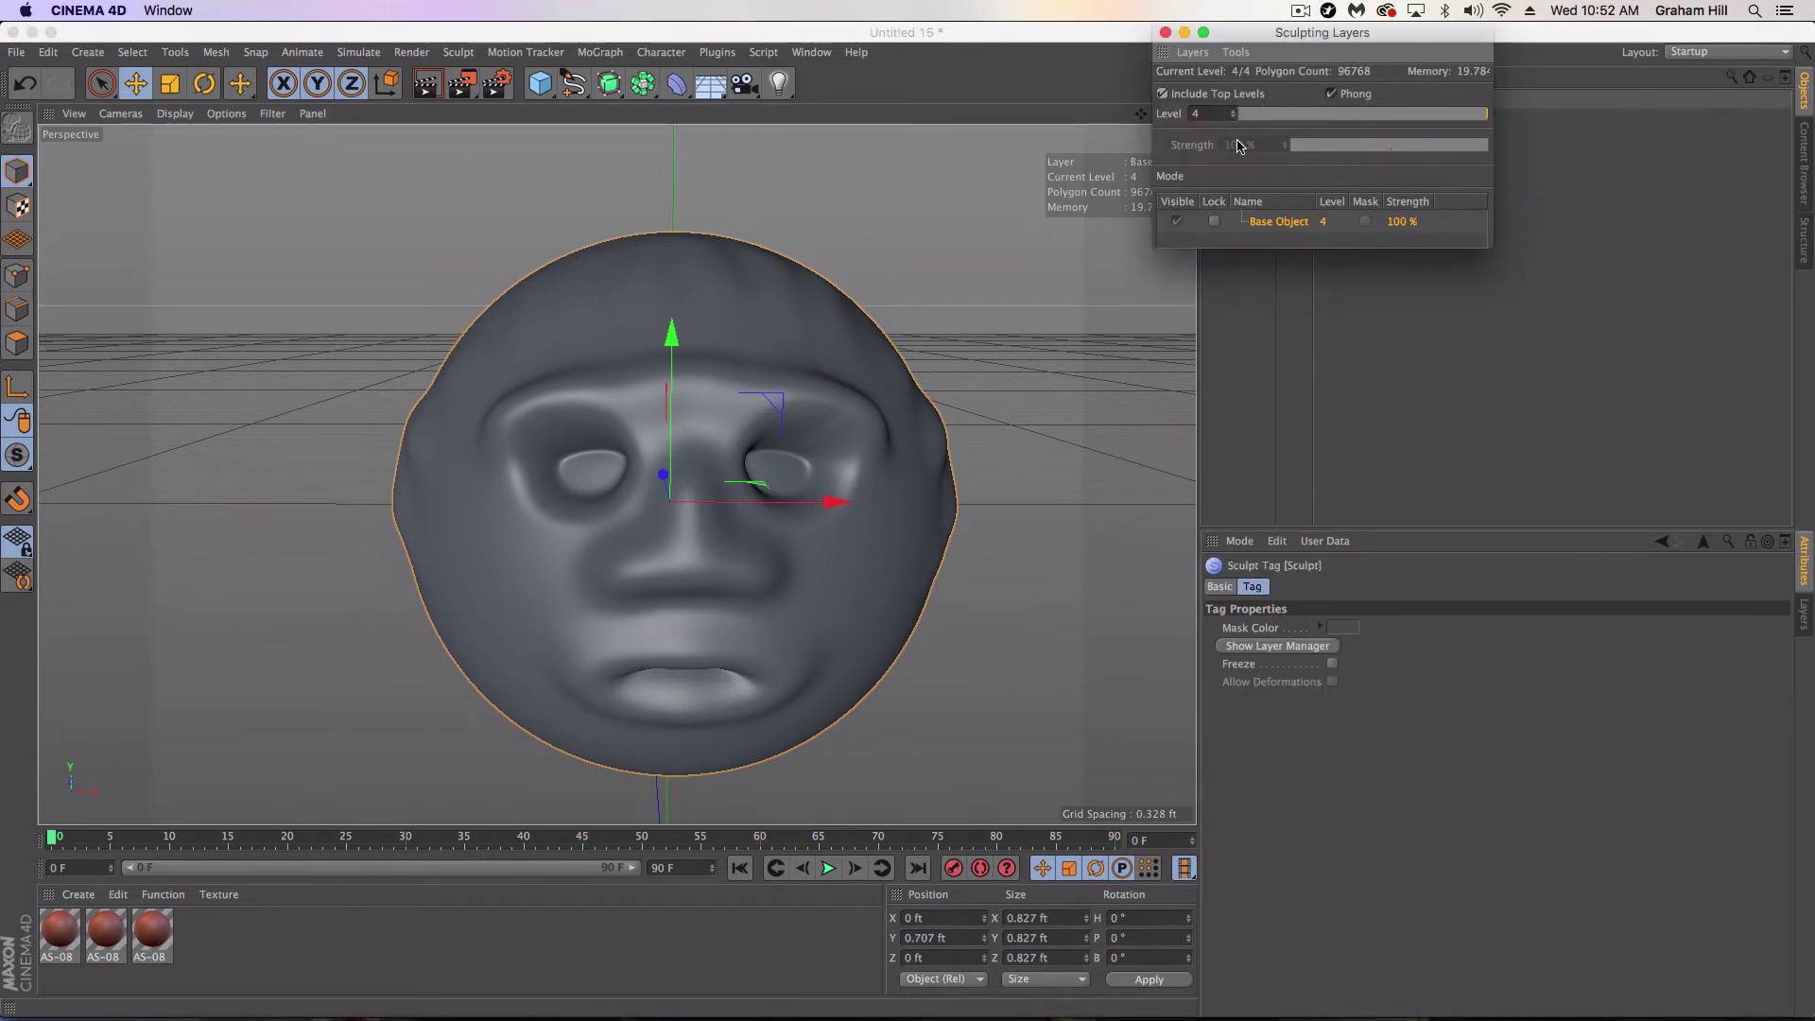
{"action": "left_click_drag", "start_coordinate": [1248, 38], "coordinate": [1181, 200]}
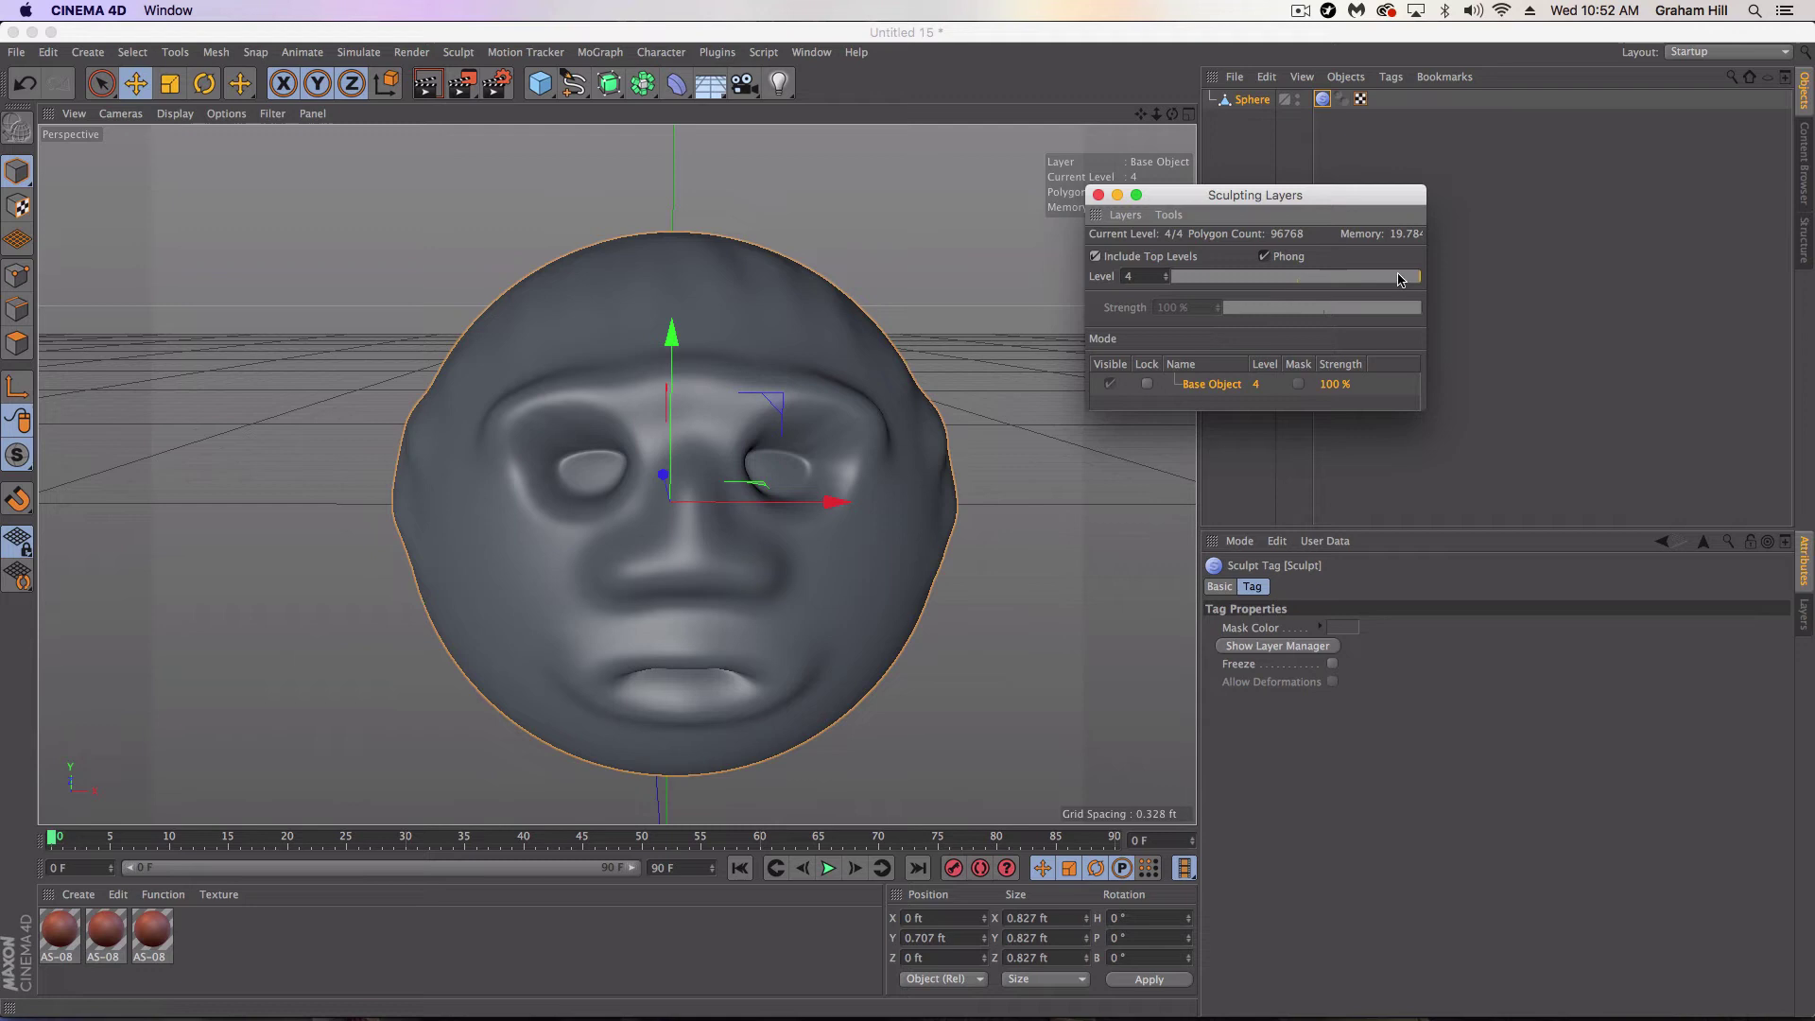
{"action": "mouse_move", "coordinate": [1377, 278]}
{"action": "left_mouse_down"}
{"action": "mouse_move", "coordinate": [1185, 275]}
{"action": "mouse_move", "coordinate": [1387, 286]}
{"action": "left_mouse_up"}
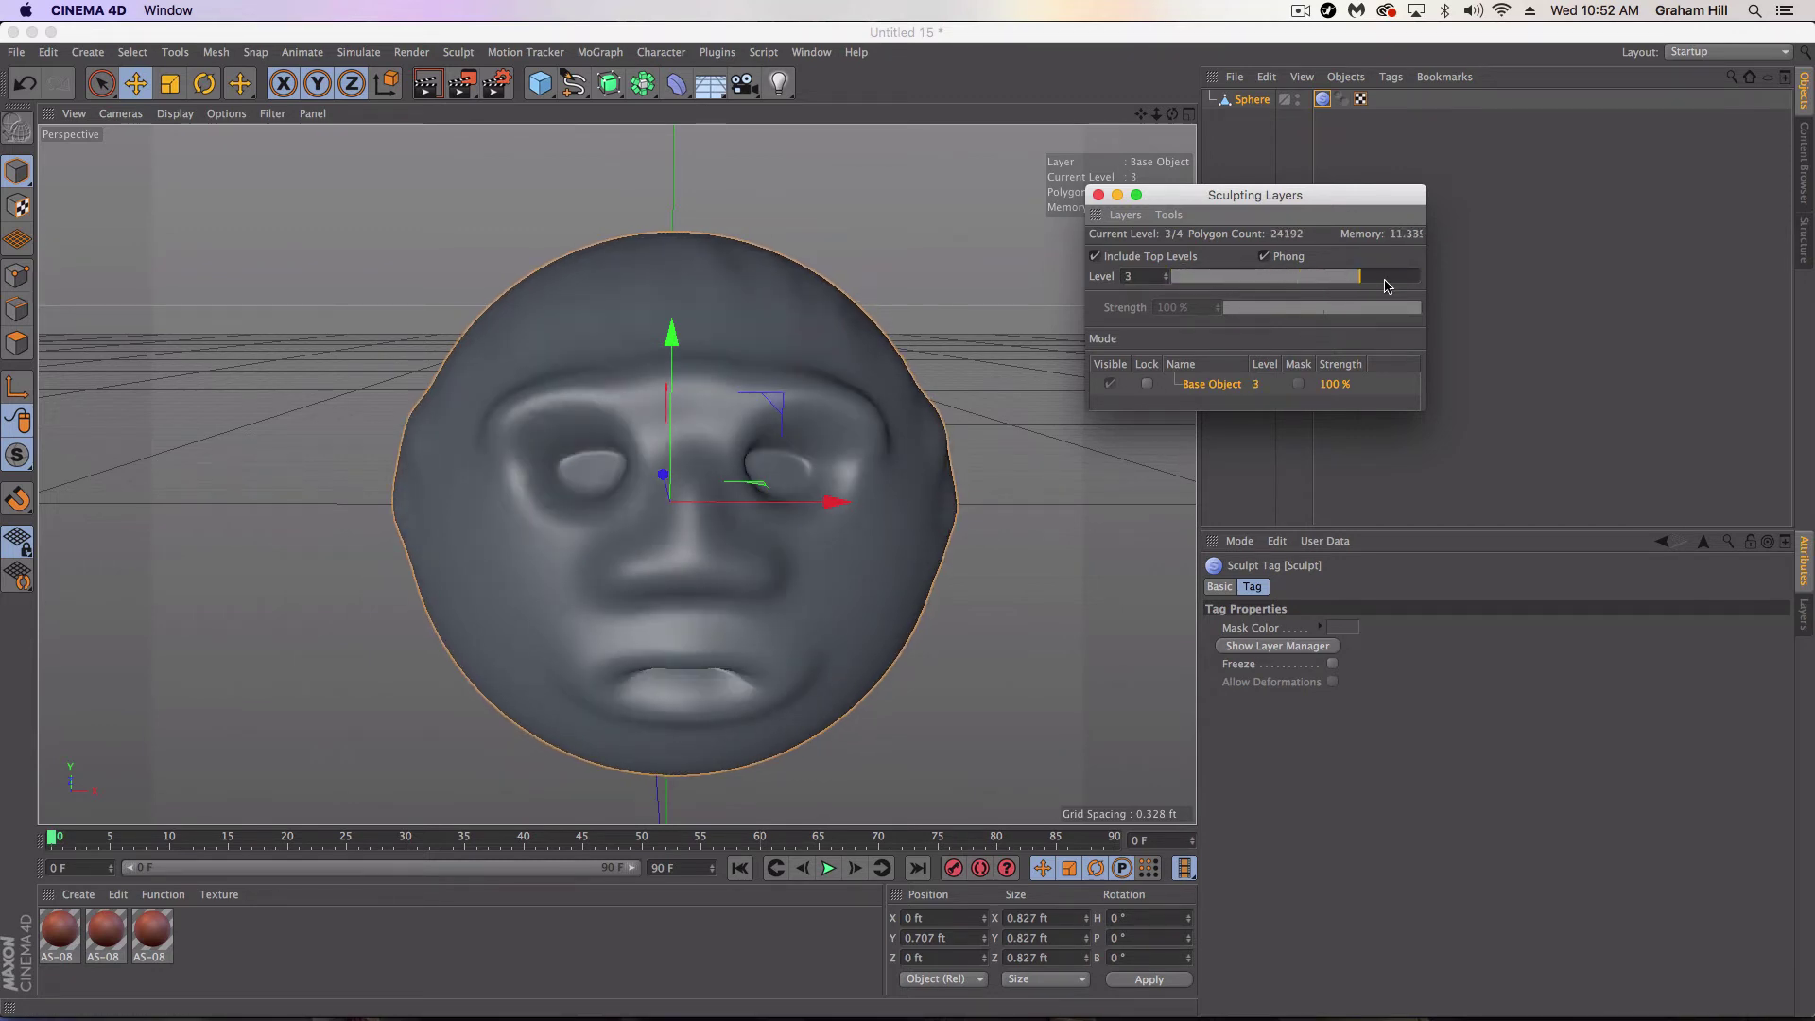
{"action": "left_click", "coordinate": [1403, 277]}
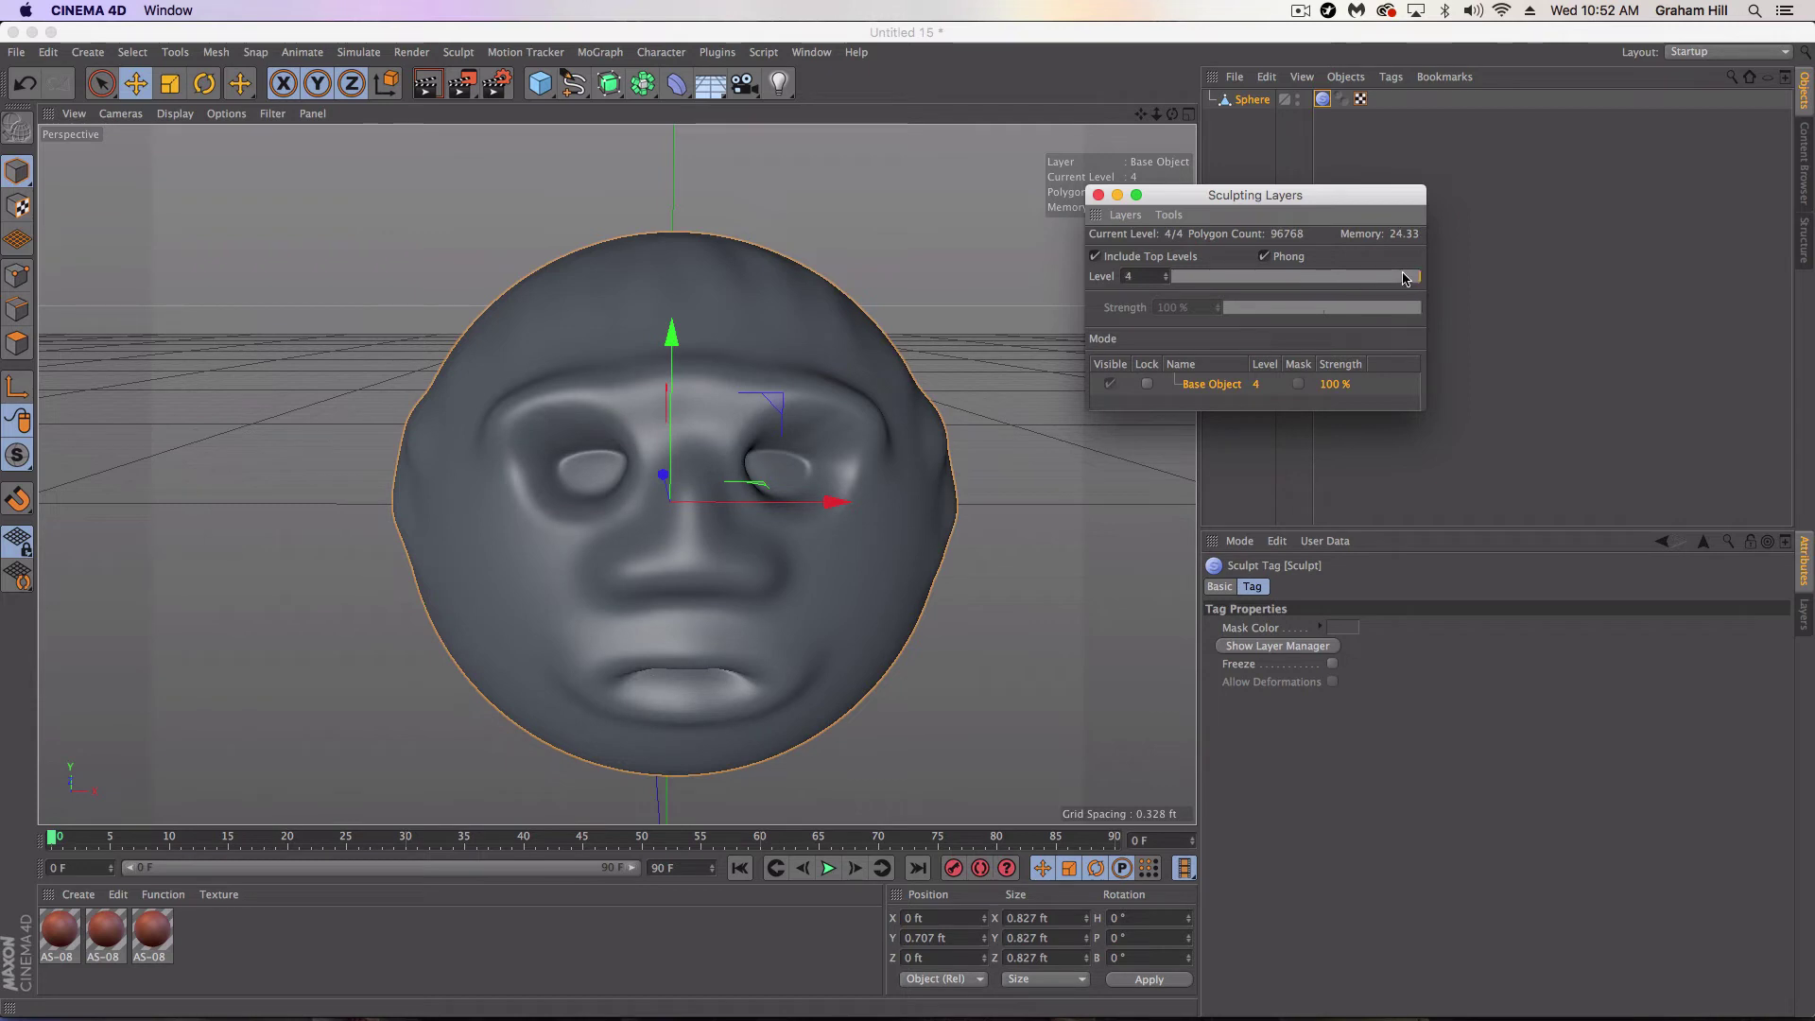
Create a polygon copy of the level 4 sculpt and hide the original Sphere in the editor and renderer
{"action": "left_click", "coordinate": [1175, 221]}
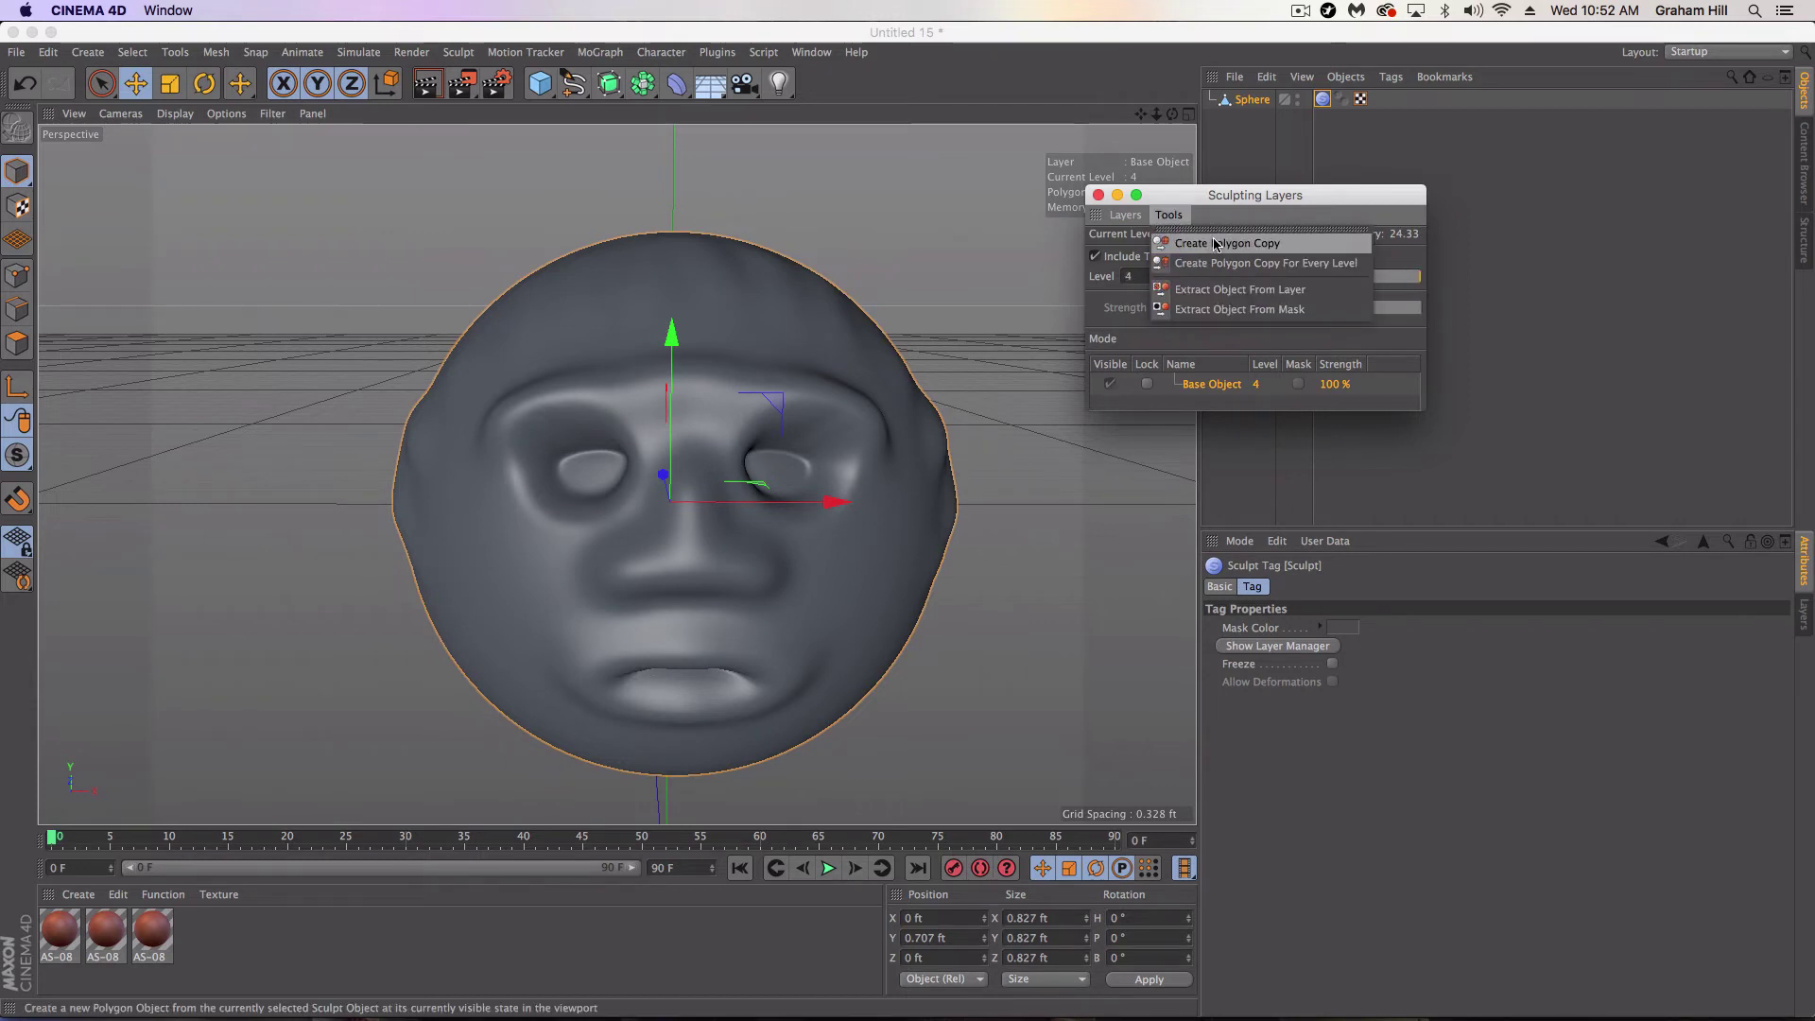
{"action": "left_click", "coordinate": [1219, 234]}
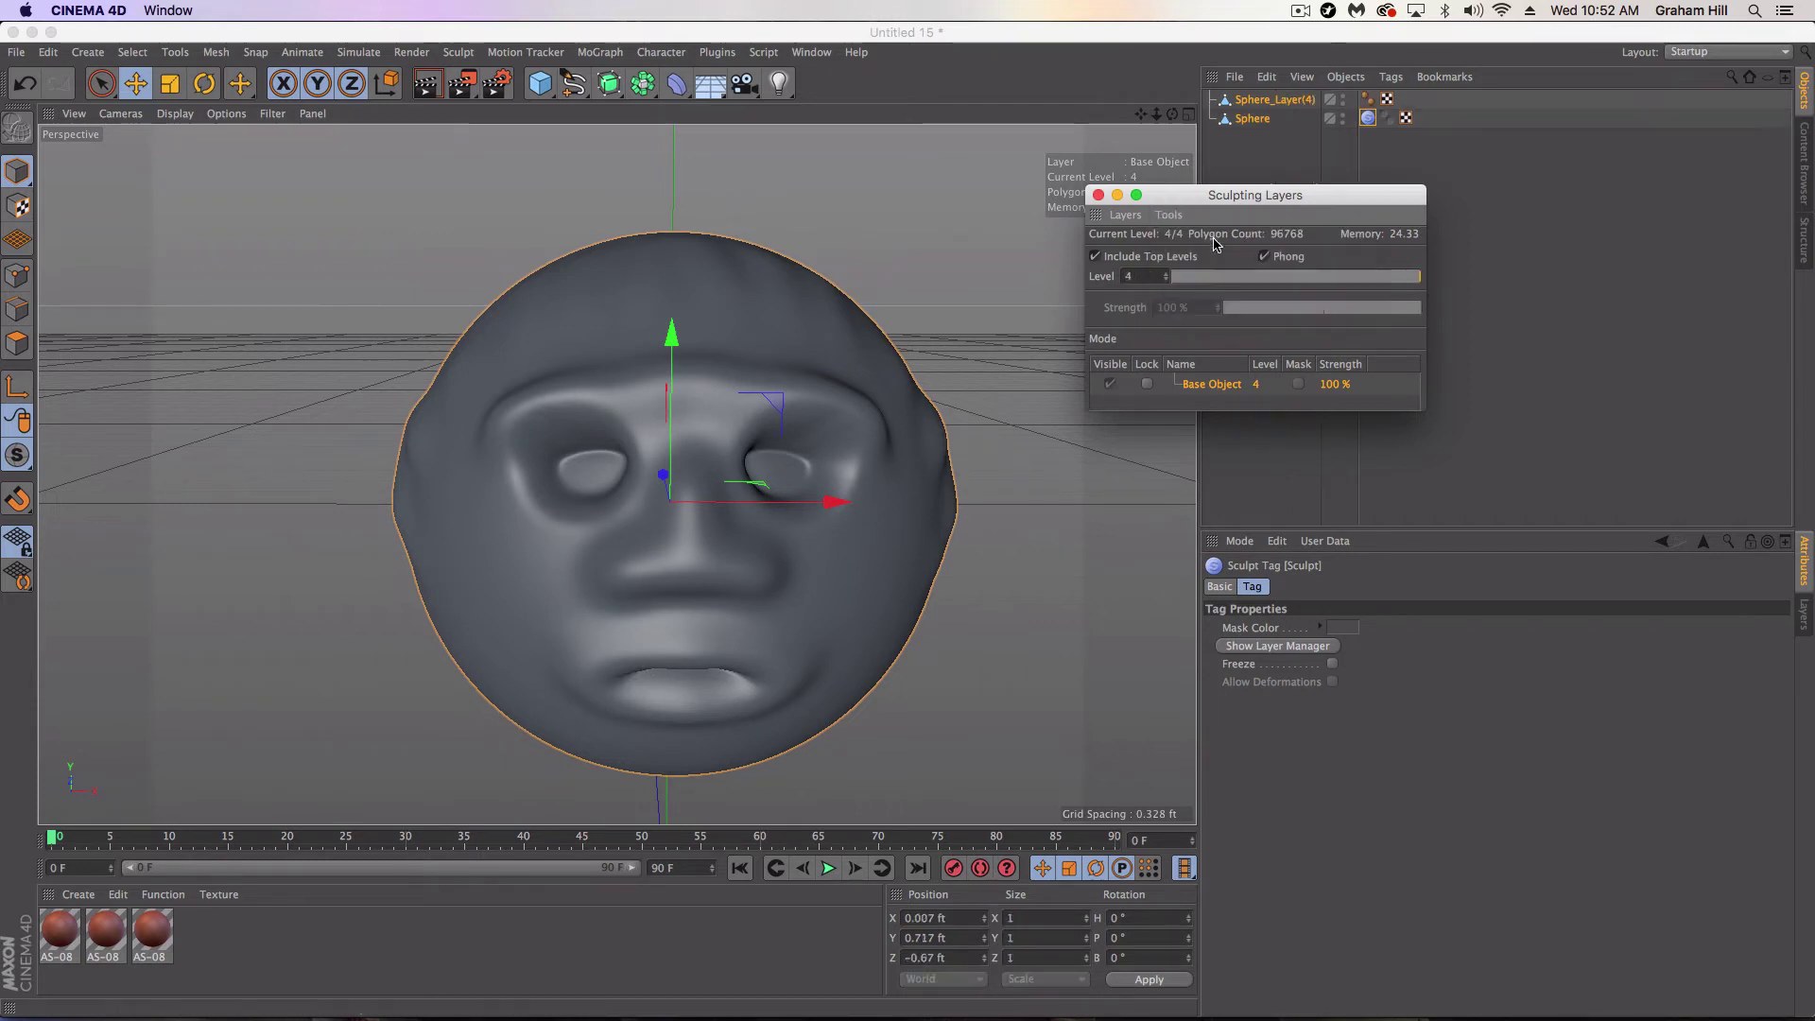
{"action": "left_click", "coordinate": [1098, 196]}
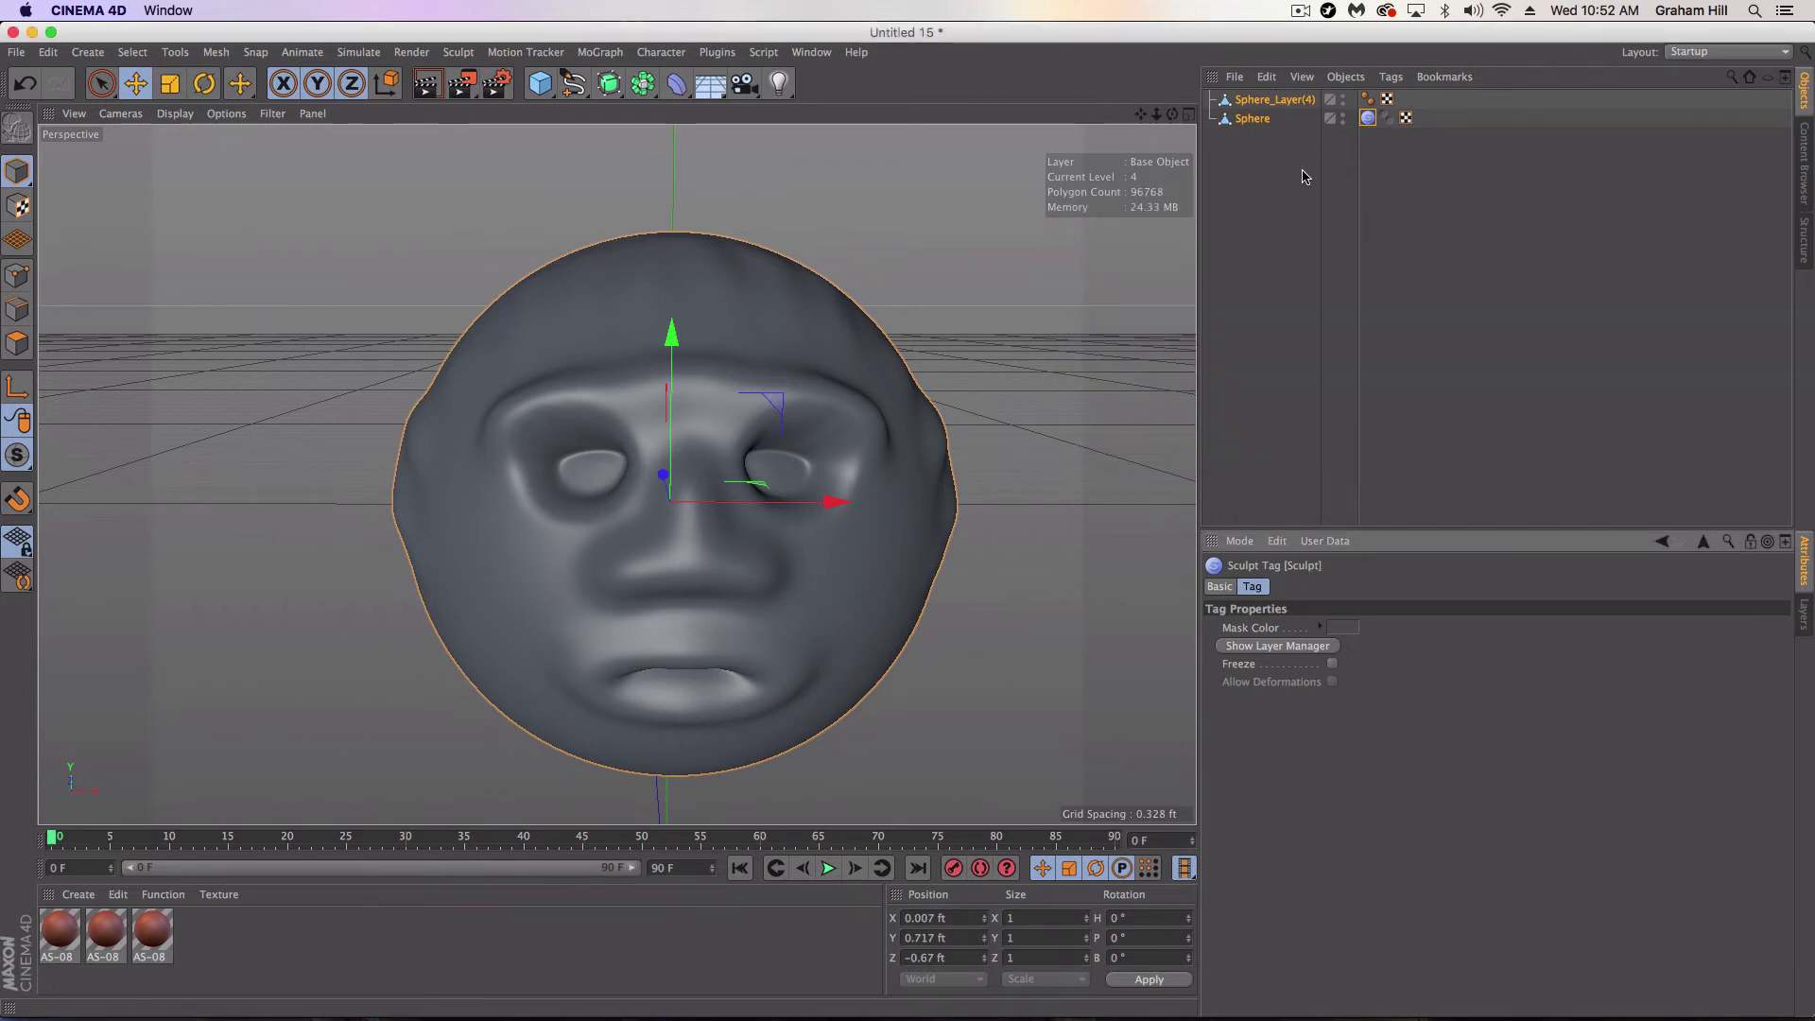
{"action": "left_click", "coordinate": [1343, 124]}
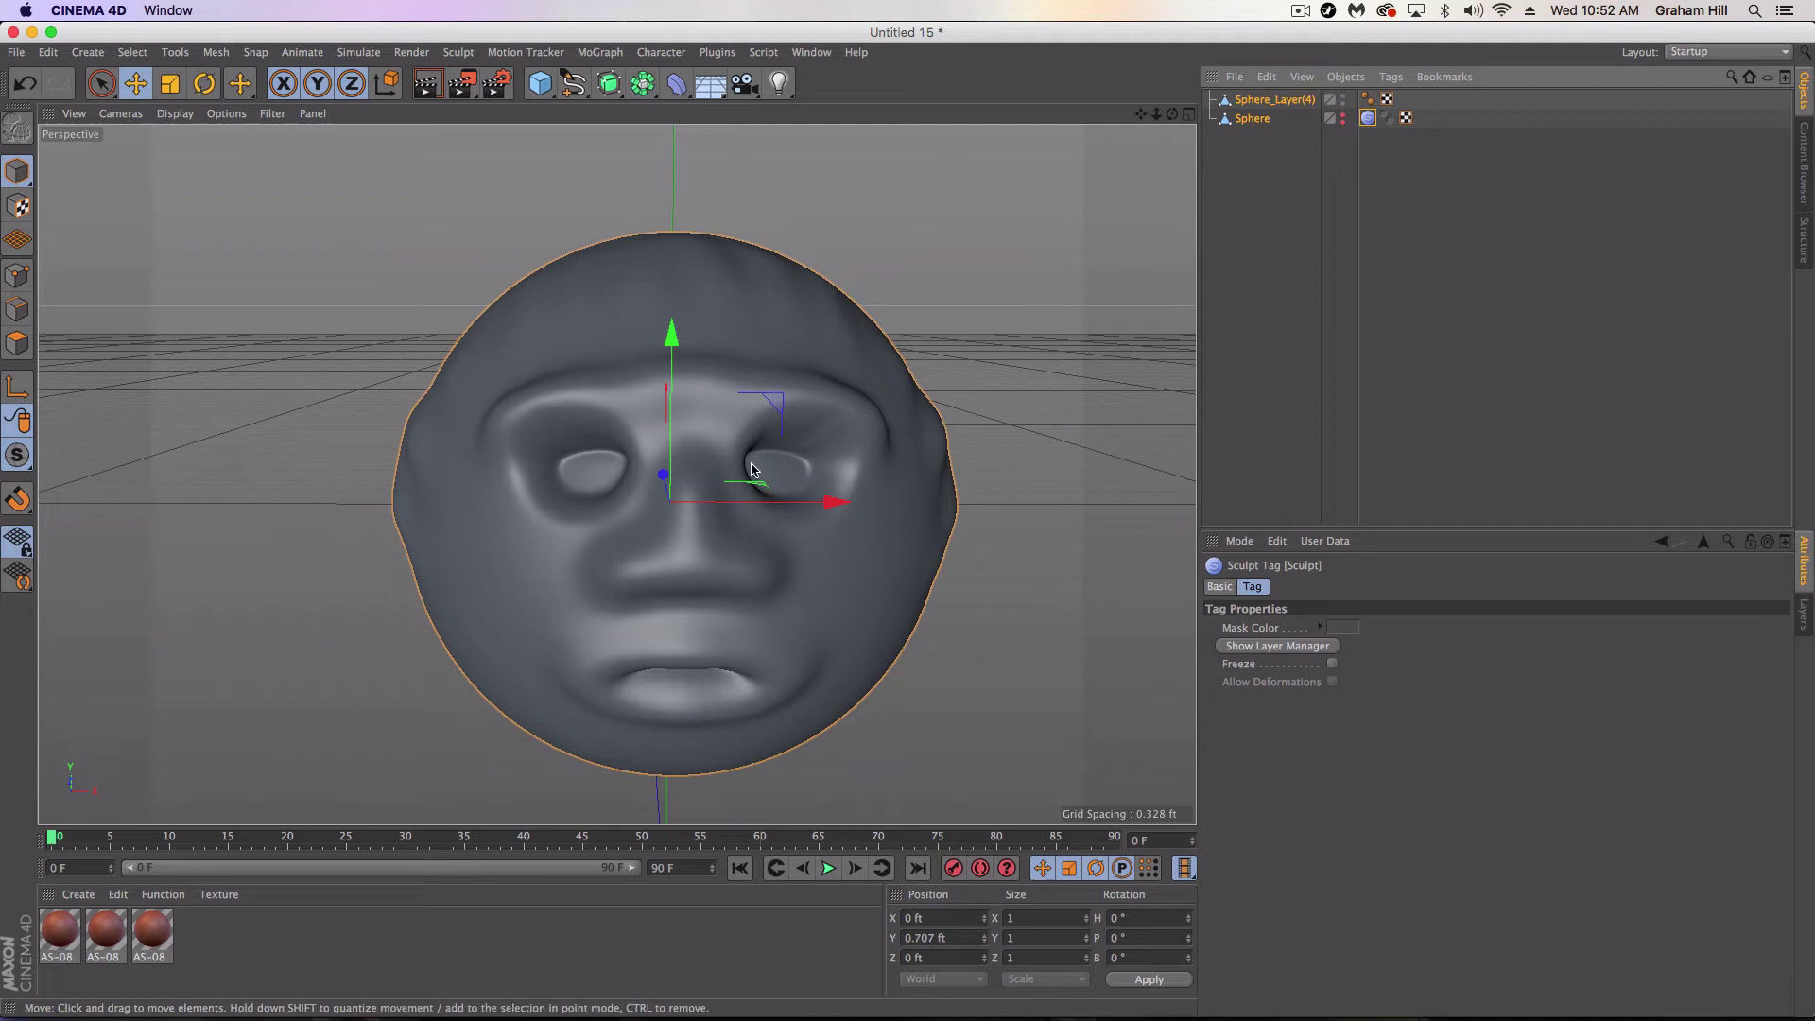
{"action": "mouse_move", "coordinate": [750, 469]}
{"action": "left_mouse_down", "text": "alt"}
{"action": "mouse_move", "coordinate": [438, 438]}
{"action": "mouse_move", "coordinate": [773, 451]}
{"action": "mouse_move", "coordinate": [784, 478]}
{"action": "mouse_move", "coordinate": [661, 474]}
{"action": "mouse_move", "coordinate": [739, 470]}
{"action": "left_mouse_up", "text": "alt"}
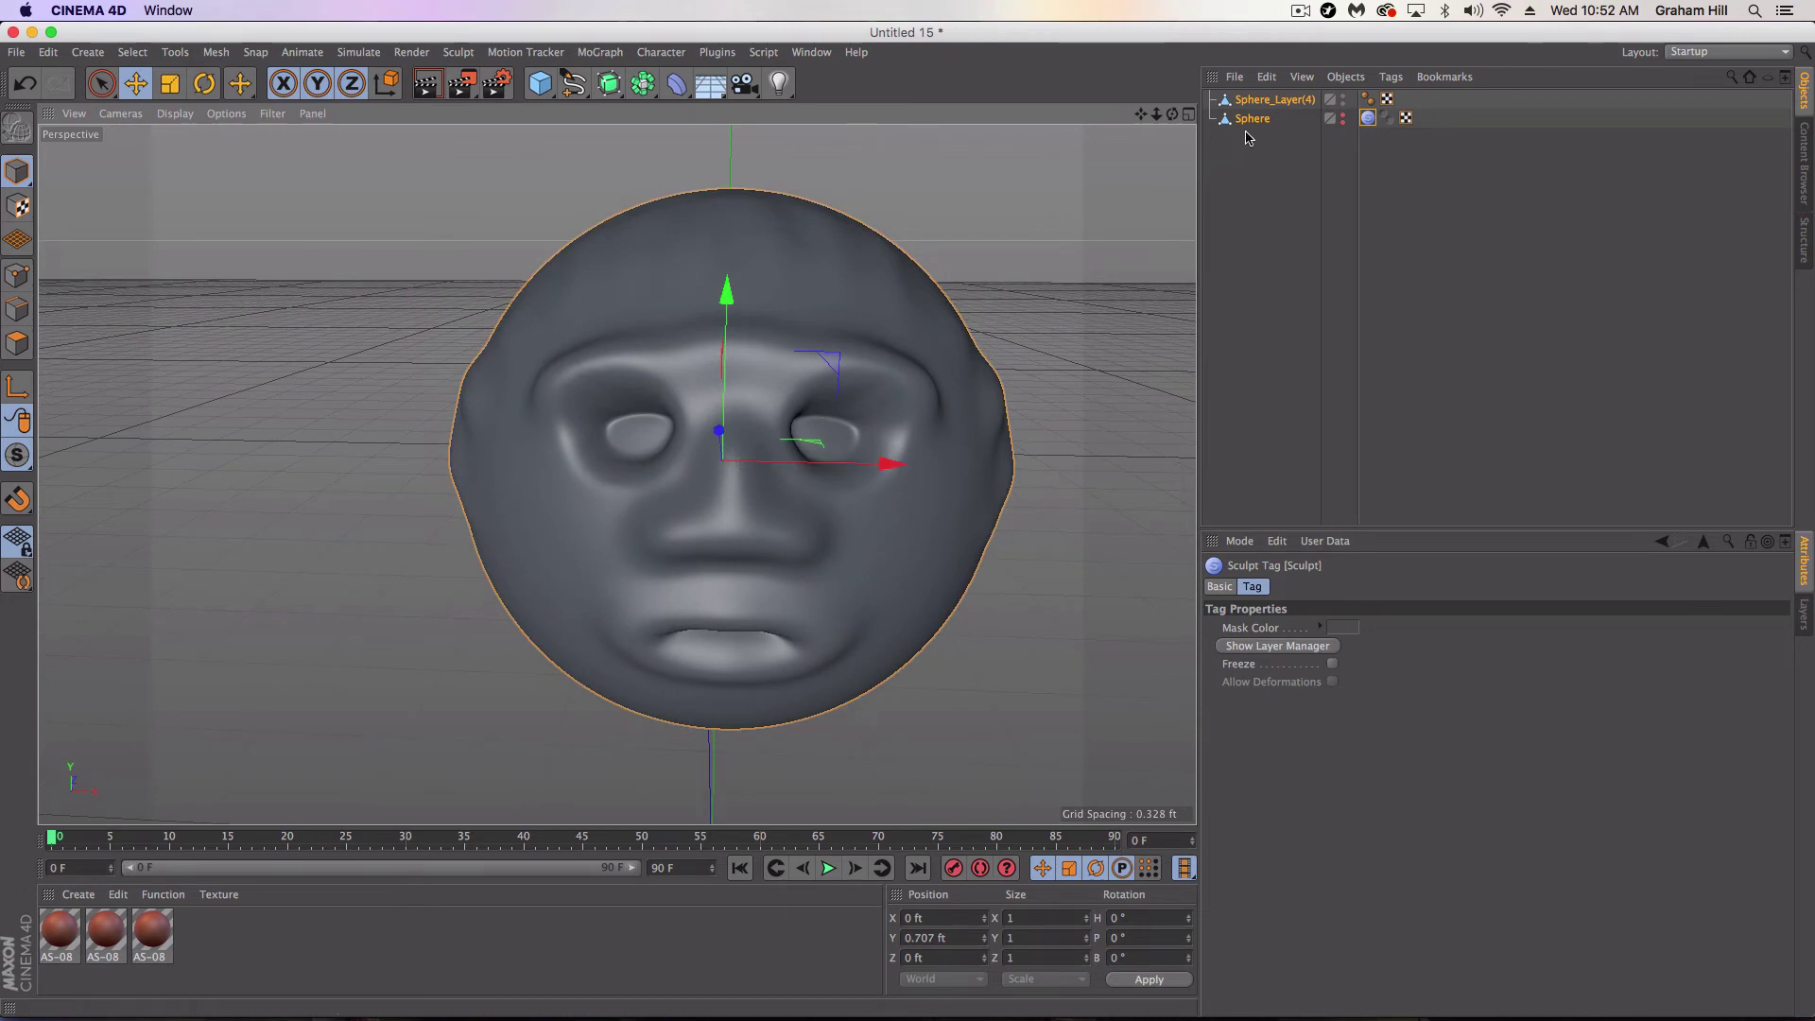
Add a Pose Morph character tag to the polygon copy of the head
{"action": "left_click", "coordinate": [1264, 106]}
{"action": "right_click", "coordinate": [1264, 108]}
{"action": "mouse_move", "coordinate": [1272, 128]}
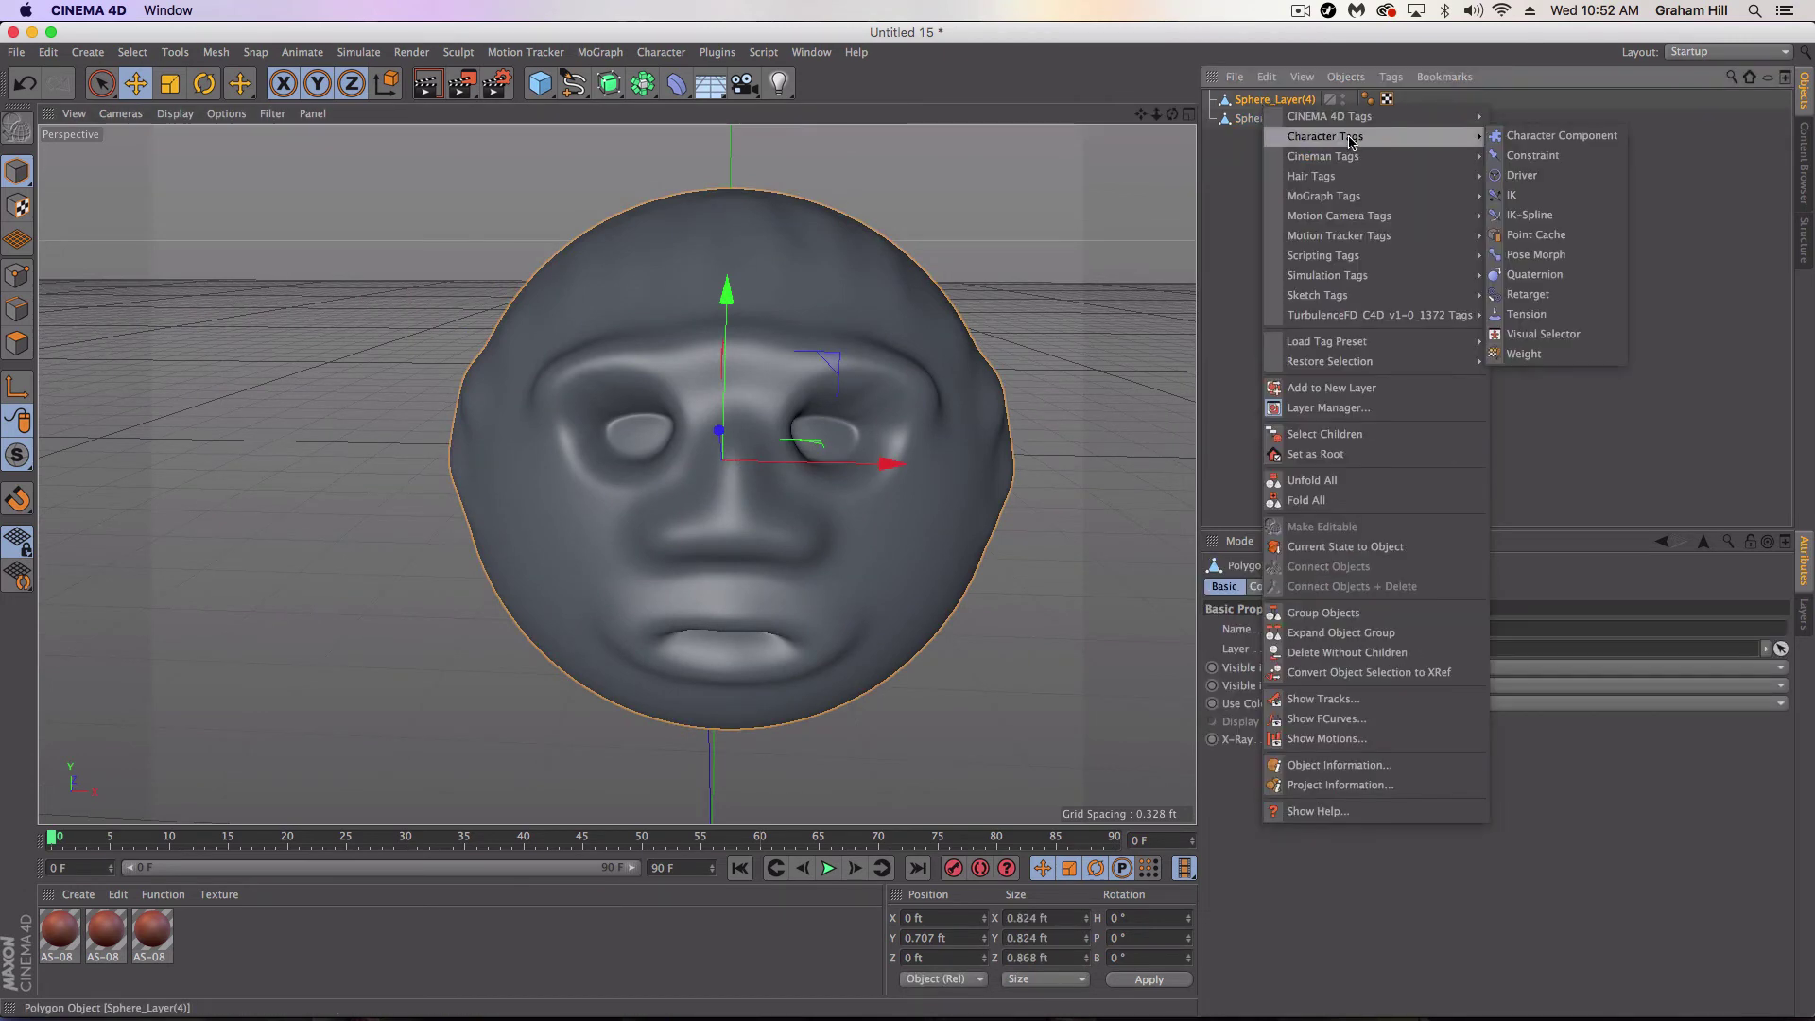
{"action": "left_click", "coordinate": [1536, 260]}
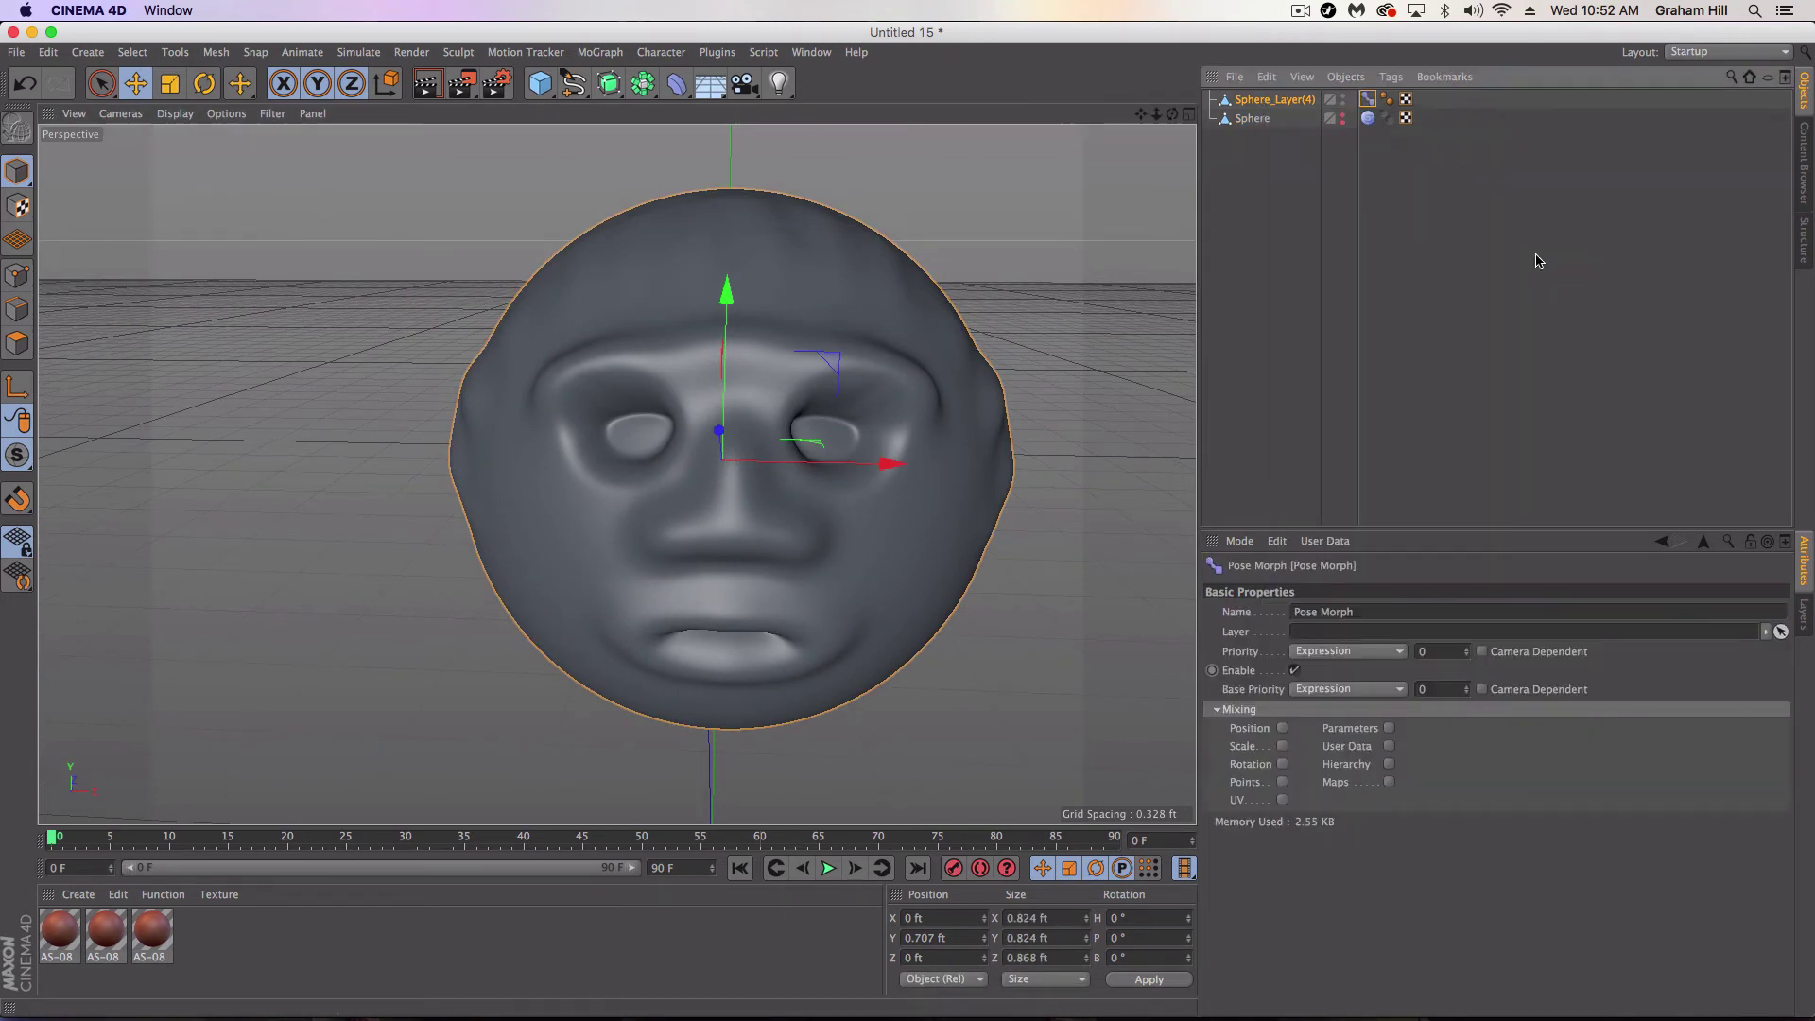
Switch to the Sculpting layout and pull the mouth corners outward and up into a smile with the Grab brush at size 46
{"action": "left_click", "coordinate": [1687, 55]}
{"action": "left_click", "coordinate": [1692, 177]}
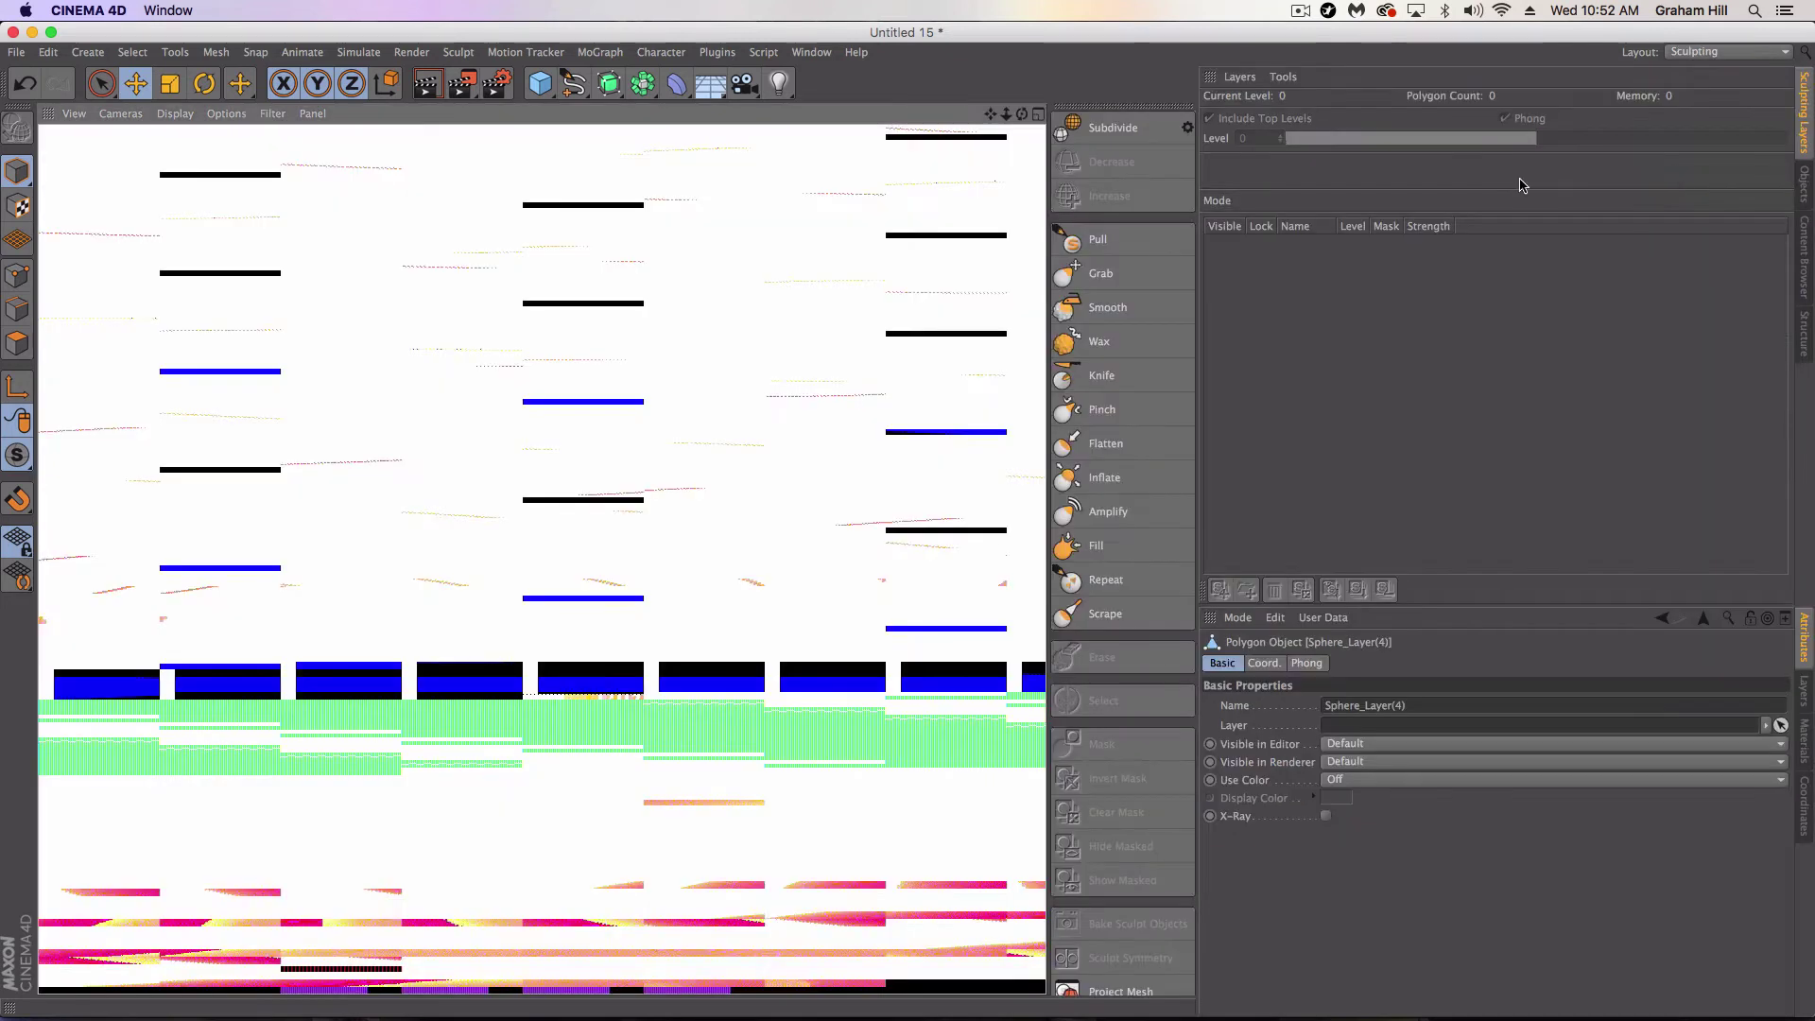
{"action": "left_click", "coordinate": [1100, 273]}
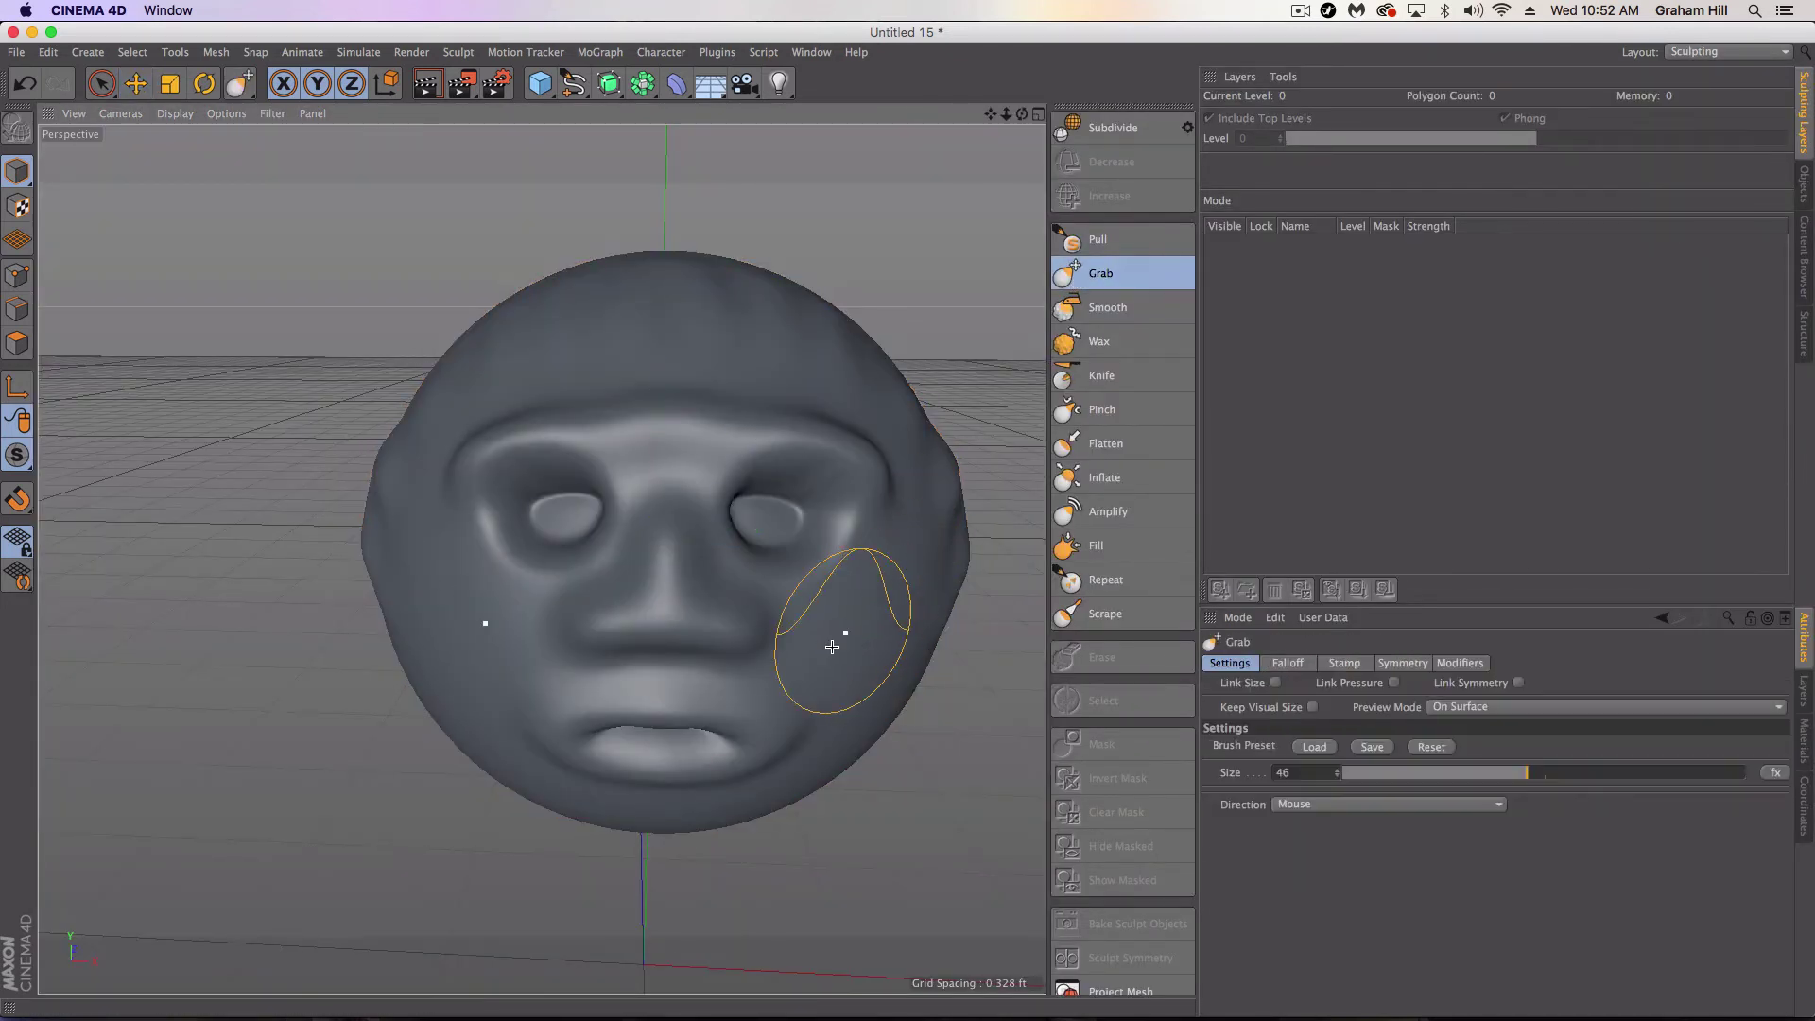
{"action": "left_click_drag", "start_coordinate": [753, 738], "coordinate": [823, 688]}
{"action": "left_click_drag", "start_coordinate": [711, 705], "coordinate": [713, 698]}
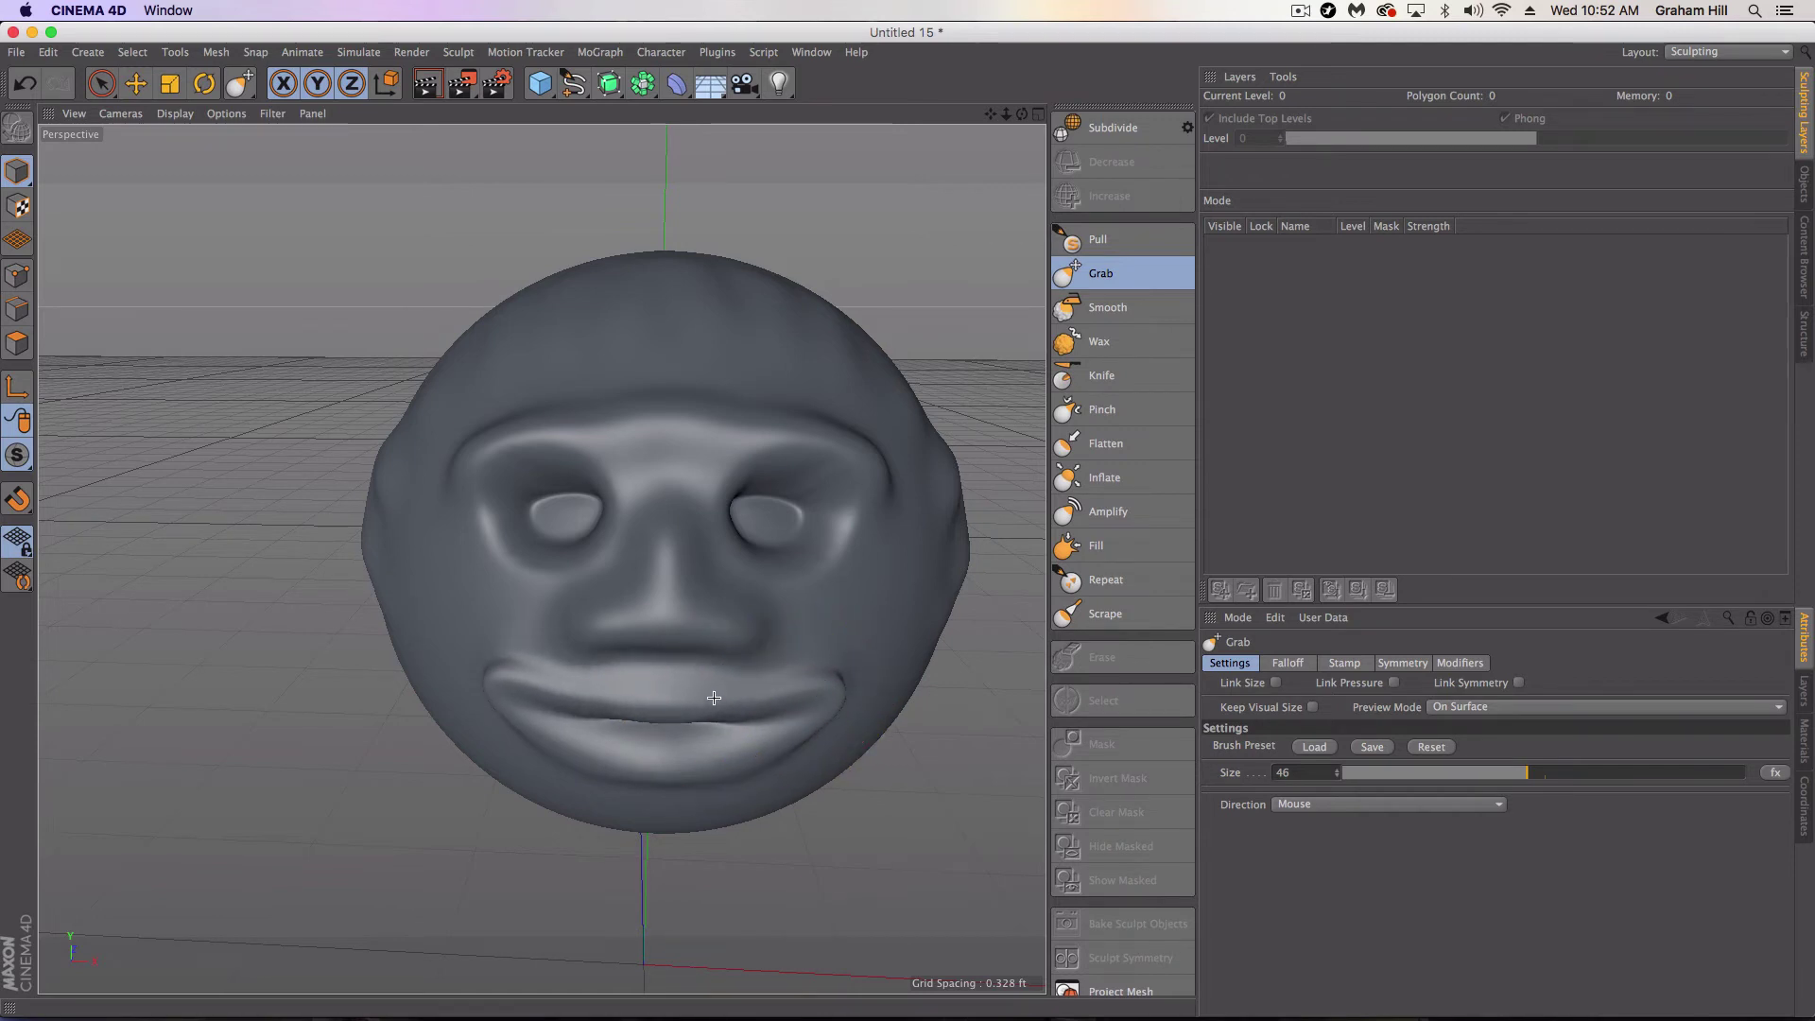
{"action": "left_click_drag", "start_coordinate": [835, 689], "coordinate": [866, 662]}
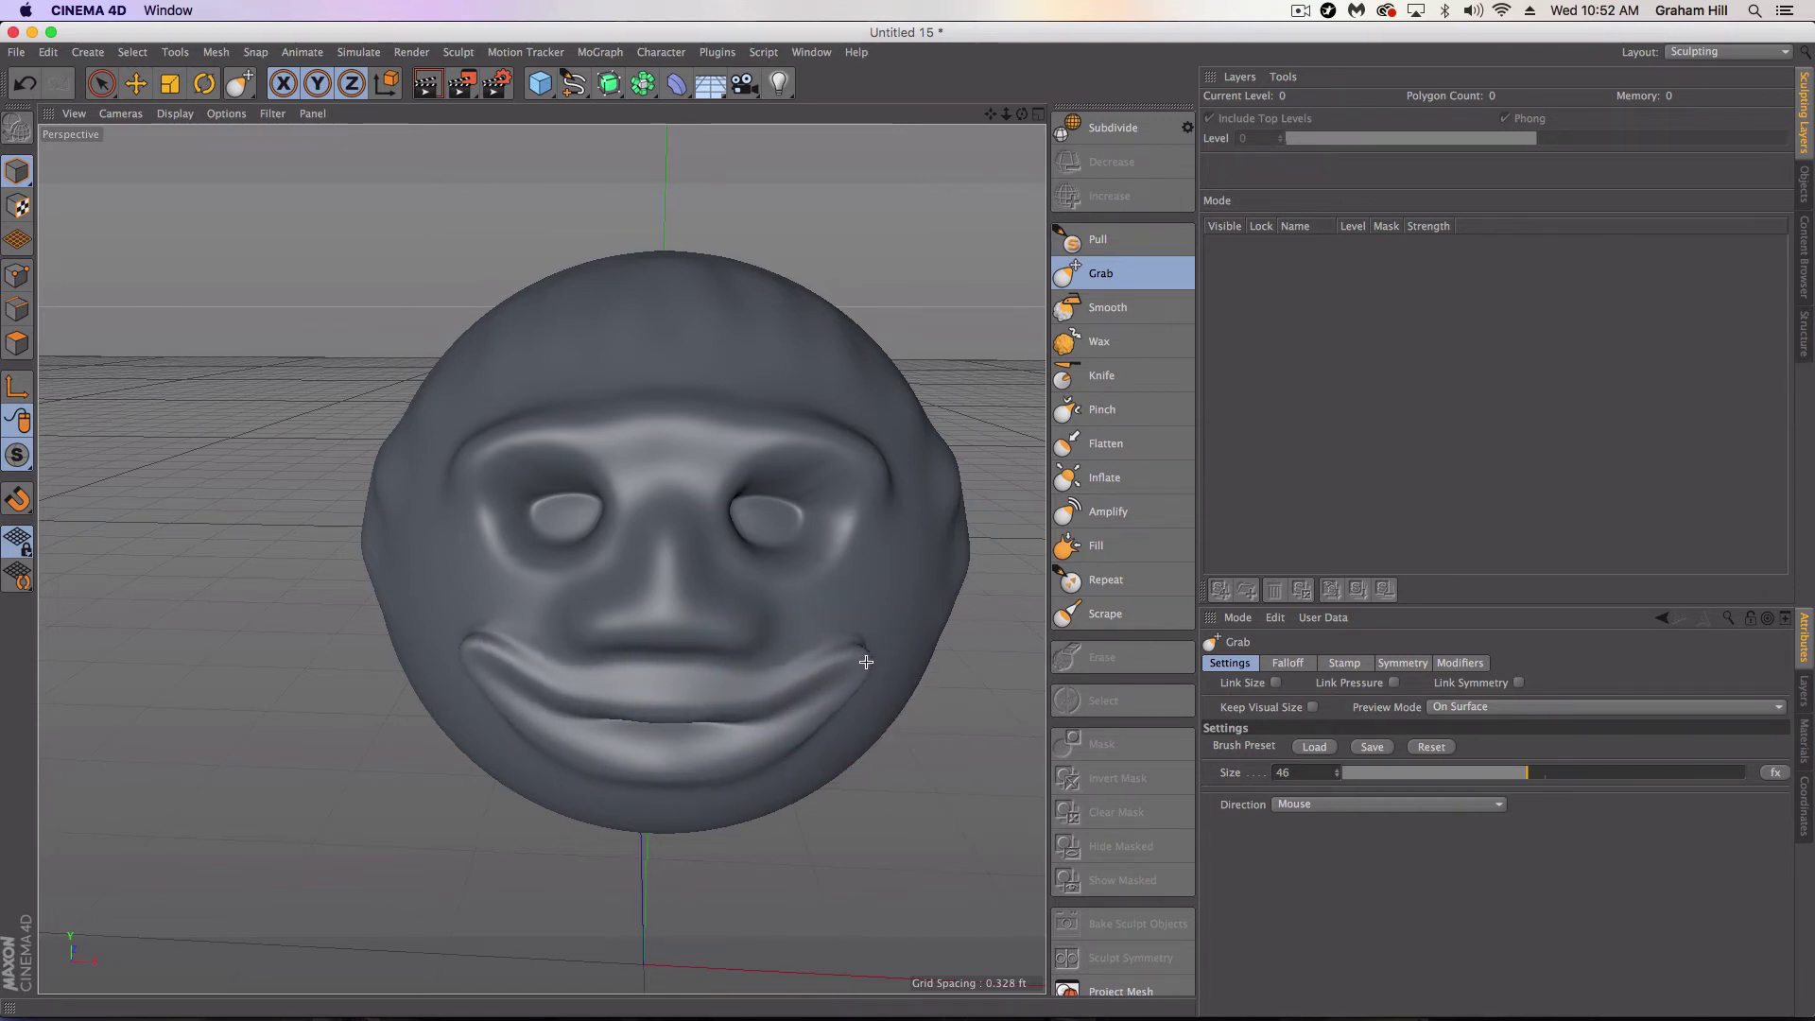
Raise the brows and reshape the area under both eyes with the Grab brush
{"action": "left_click_drag", "start_coordinate": [531, 451], "coordinate": [534, 435]}
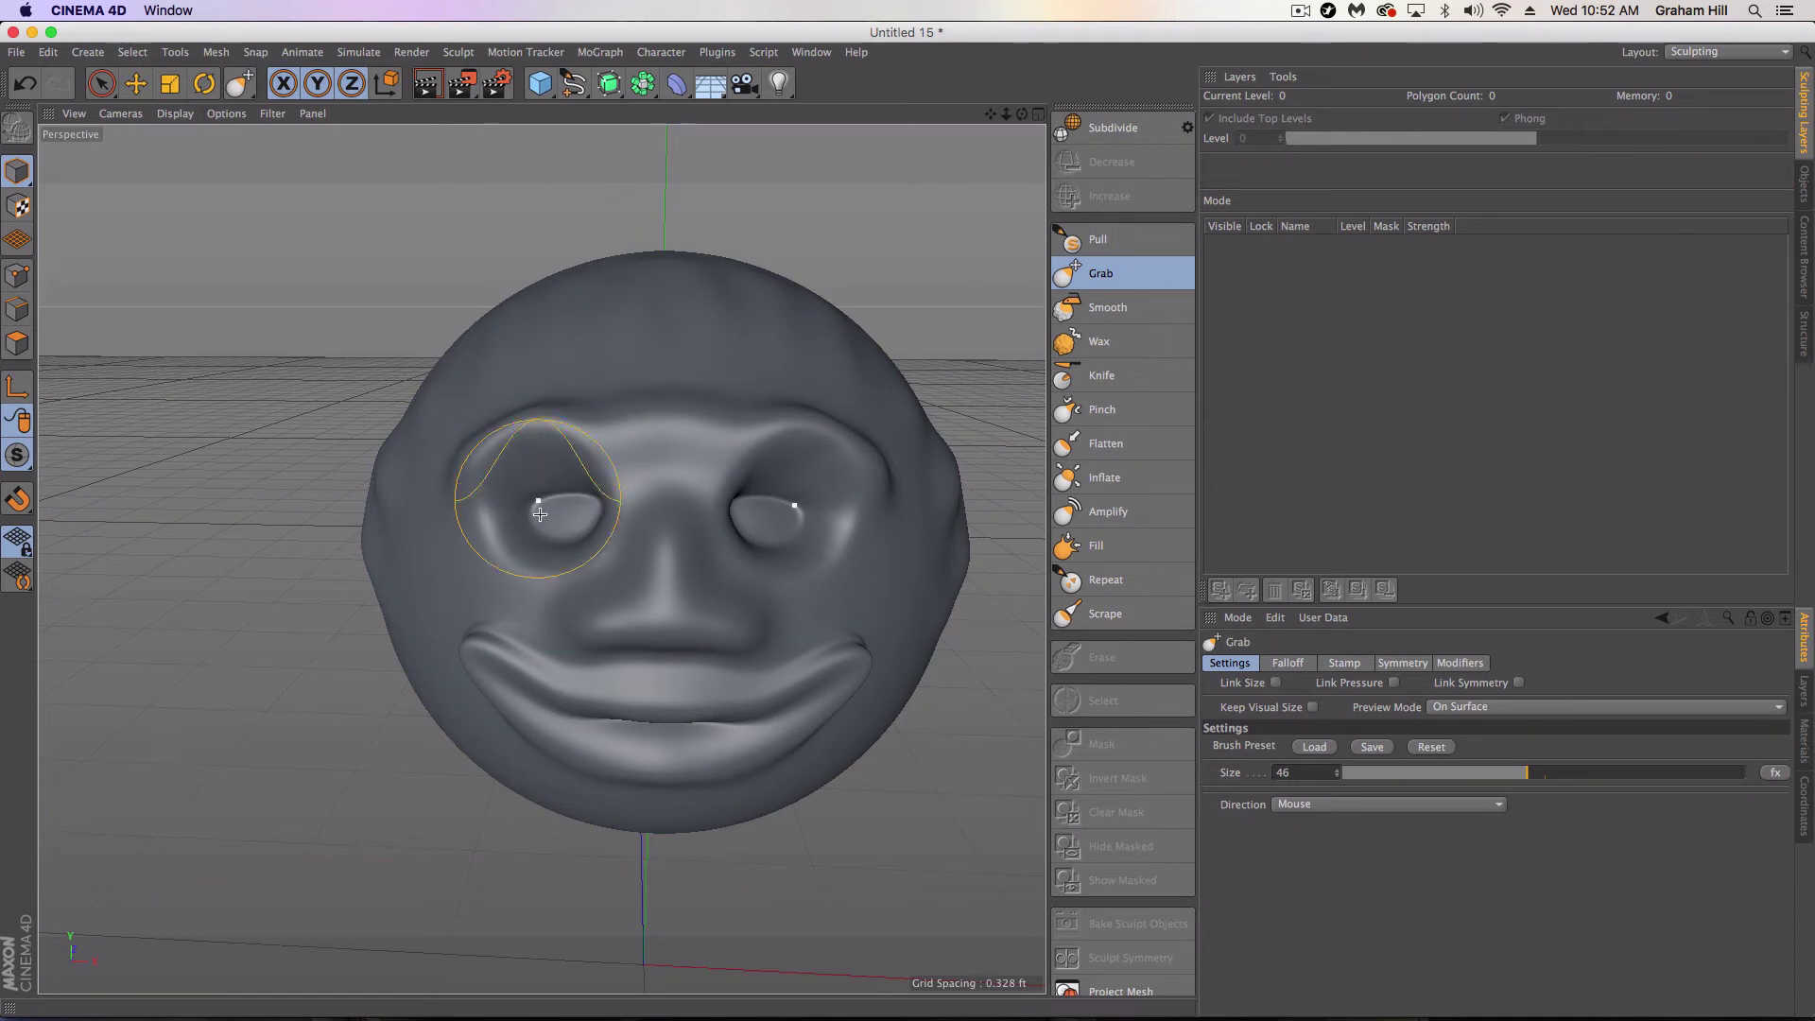
{"action": "mouse_move", "coordinate": [544, 573]}
{"action": "left_mouse_down"}
{"action": "mouse_move", "coordinate": [546, 552]}
{"action": "mouse_move", "coordinate": [498, 595]}
{"action": "left_mouse_up"}
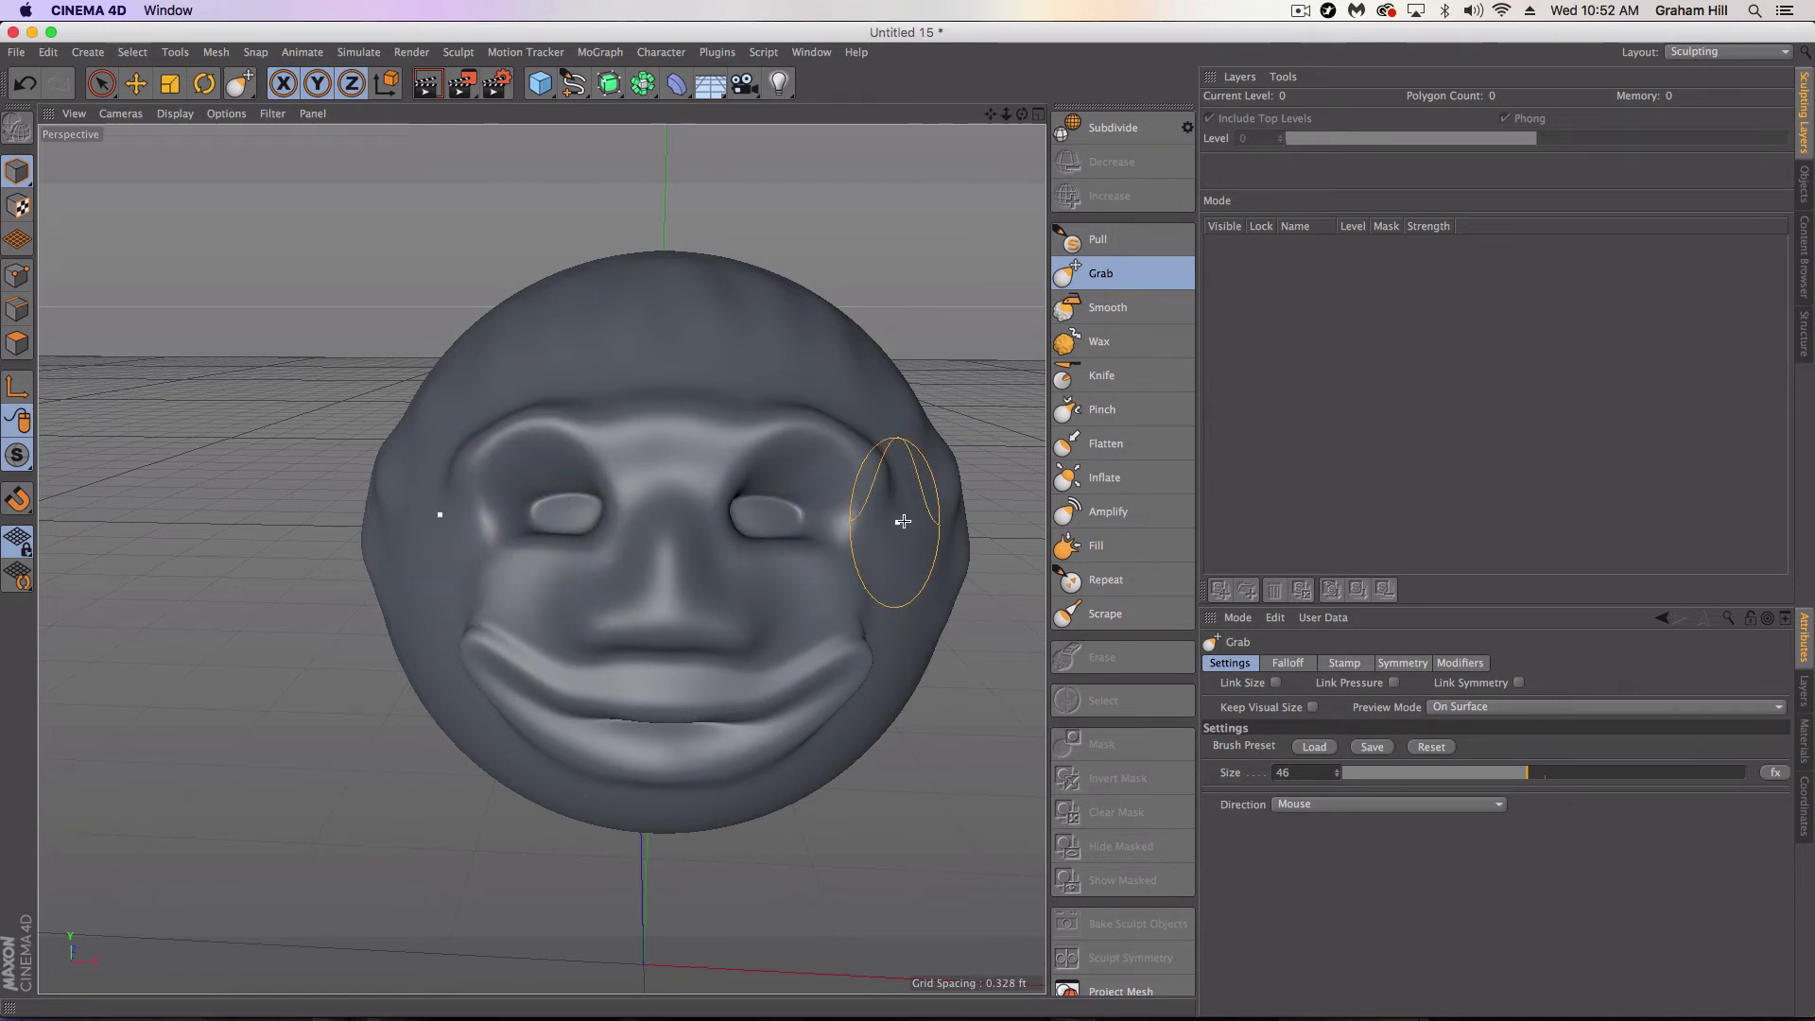
{"action": "left_click_drag", "start_coordinate": [569, 532], "coordinate": [535, 519], "text": "alt"}
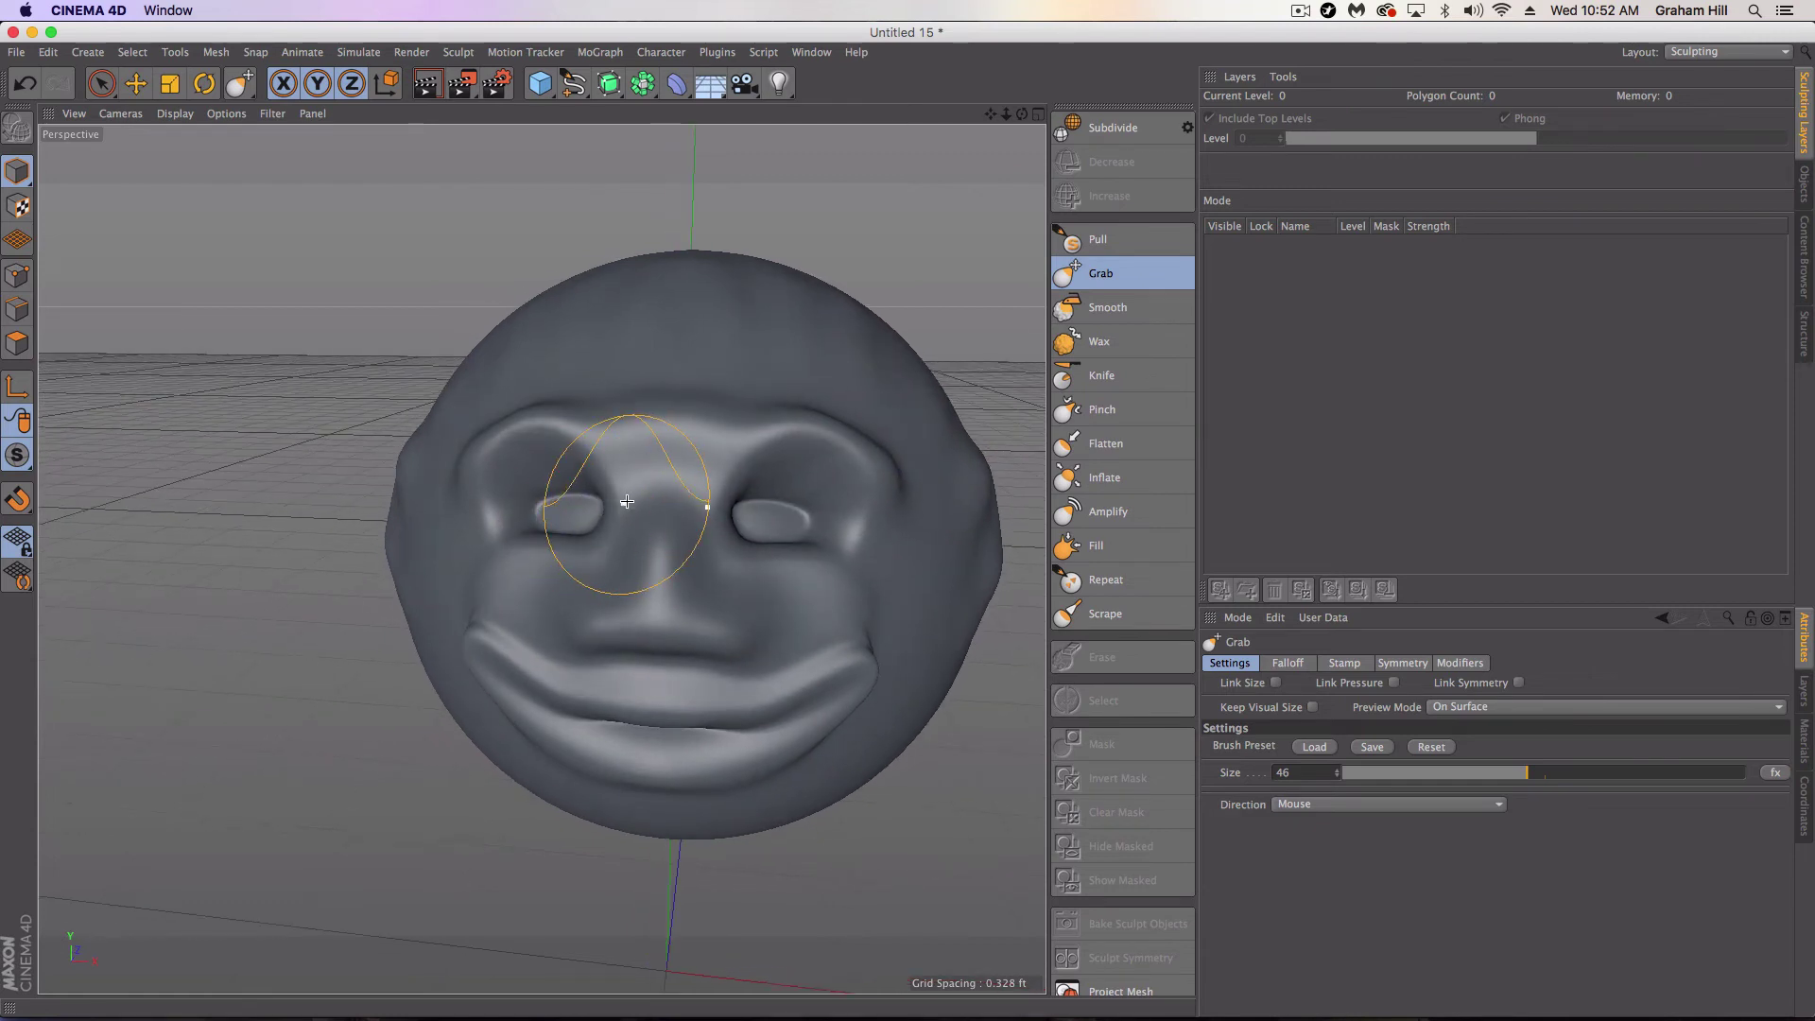
Raise the nose bridge and reshape the lower lip of the smile with the Grab brush
{"action": "left_click_drag", "start_coordinate": [654, 511], "coordinate": [663, 502]}
{"action": "mouse_move", "coordinate": [773, 620]}
{"action": "left_mouse_down", "text": "alt"}
{"action": "mouse_move", "coordinate": [650, 602]}
{"action": "mouse_move", "coordinate": [770, 616]}
{"action": "mouse_move", "coordinate": [843, 599]}
{"action": "left_mouse_up", "text": "alt"}
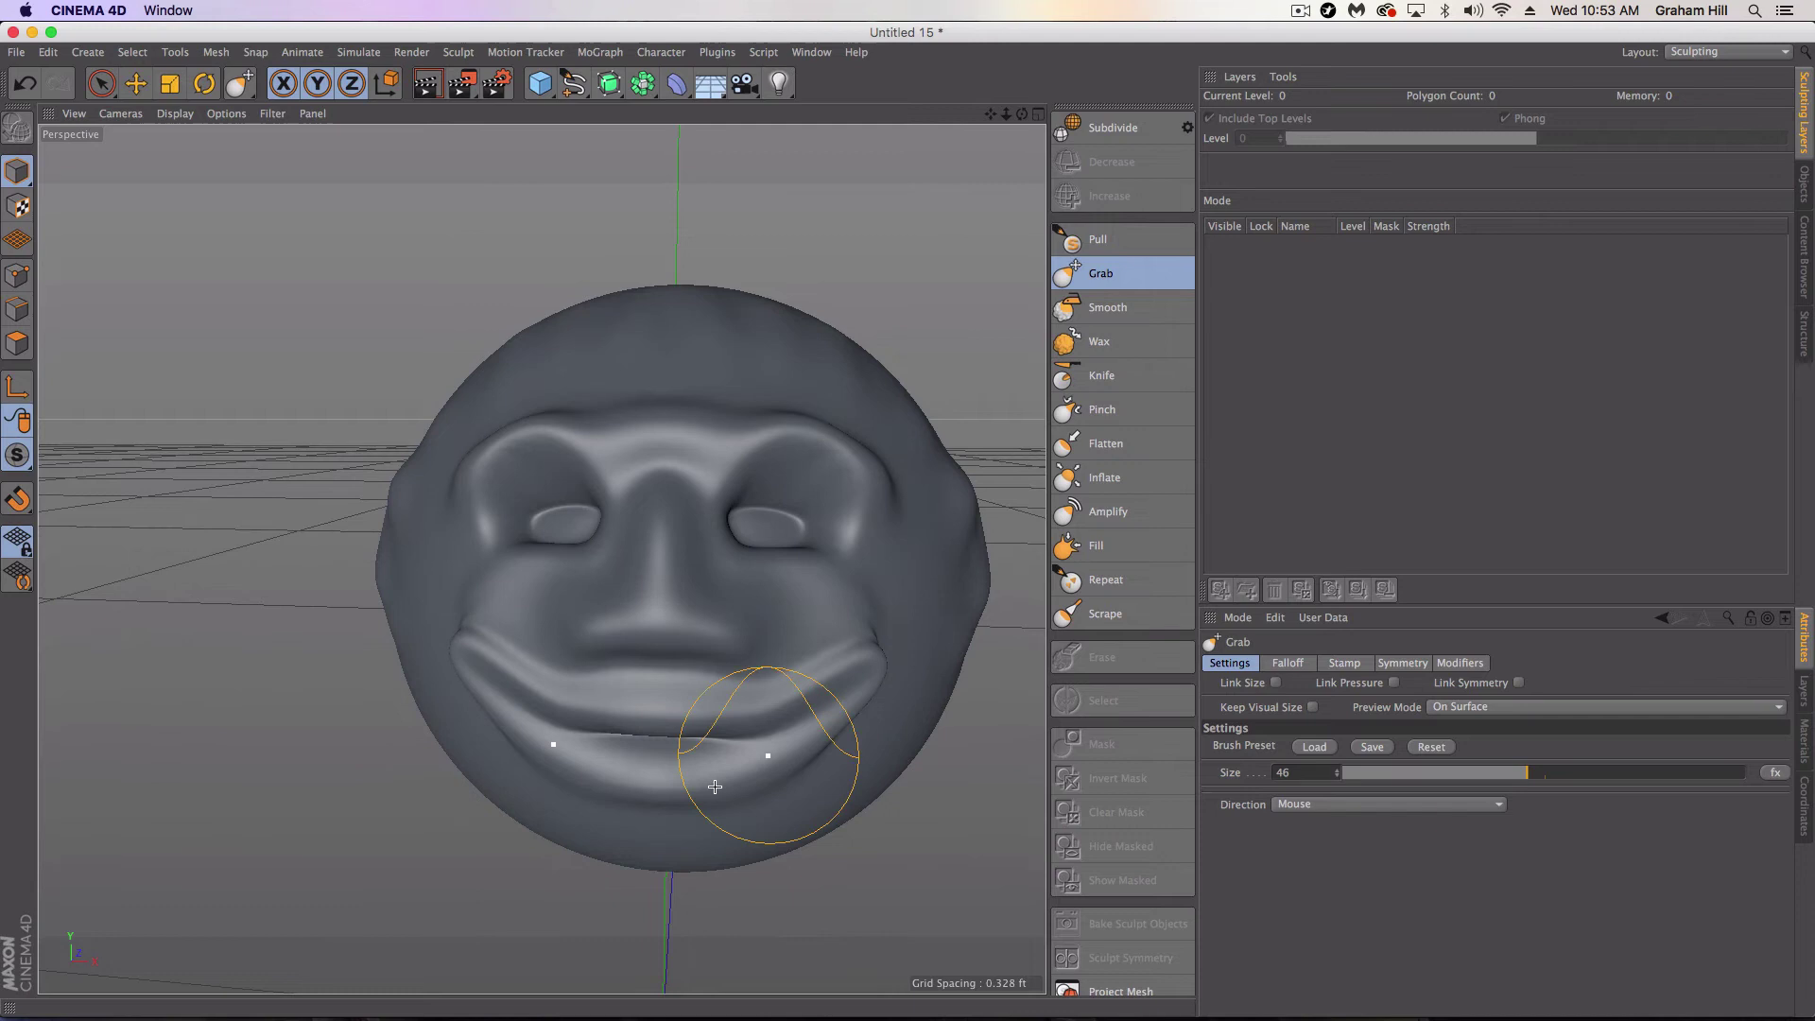
{"action": "mouse_move", "coordinate": [715, 786]}
{"action": "left_mouse_down"}
{"action": "mouse_move", "coordinate": [671, 795]}
{"action": "mouse_move", "coordinate": [575, 763]}
{"action": "left_mouse_up"}
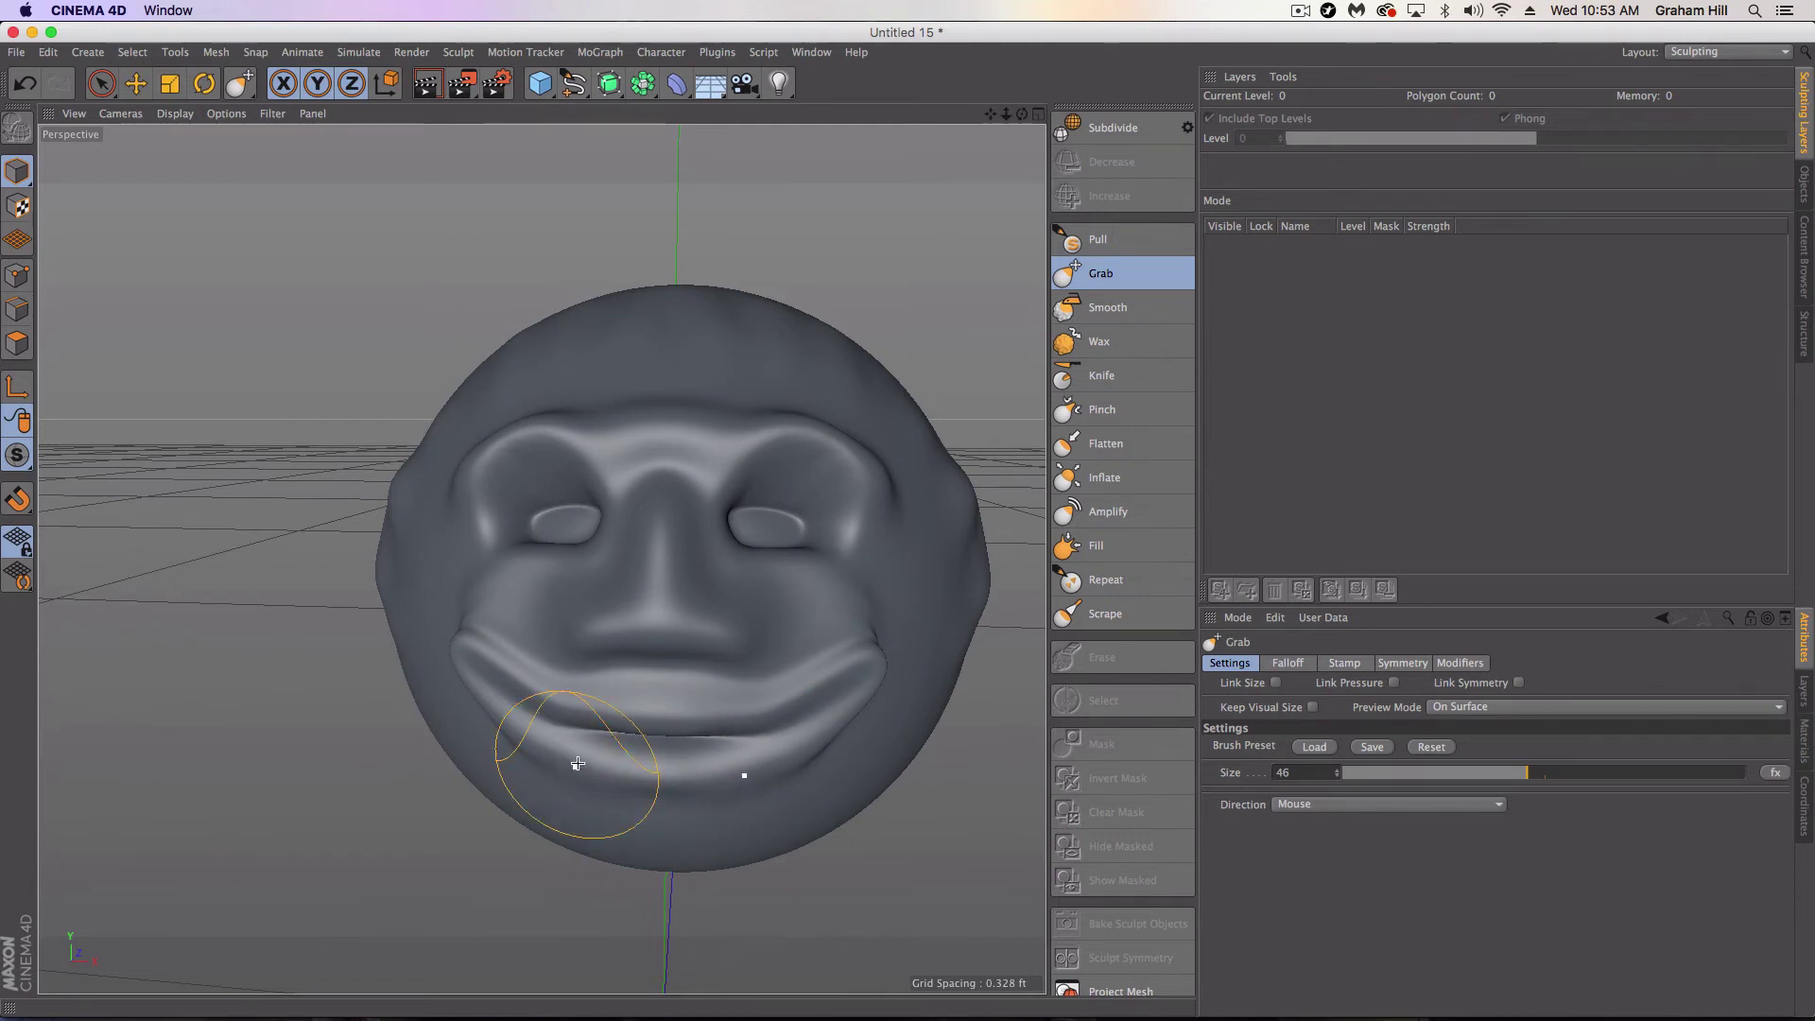
{"action": "mouse_move", "coordinate": [626, 699]}
{"action": "left_mouse_down", "text": "alt"}
{"action": "mouse_move", "coordinate": [467, 701]}
{"action": "mouse_move", "coordinate": [794, 681]}
{"action": "mouse_move", "coordinate": [669, 674]}
{"action": "left_mouse_up", "text": "alt"}
{"action": "mouse_move", "coordinate": [568, 648]}
{"action": "left_mouse_down", "text": "alt"}
{"action": "mouse_move", "coordinate": [608, 680]}
{"action": "mouse_move", "coordinate": [527, 689]}
{"action": "left_mouse_up", "text": "alt"}
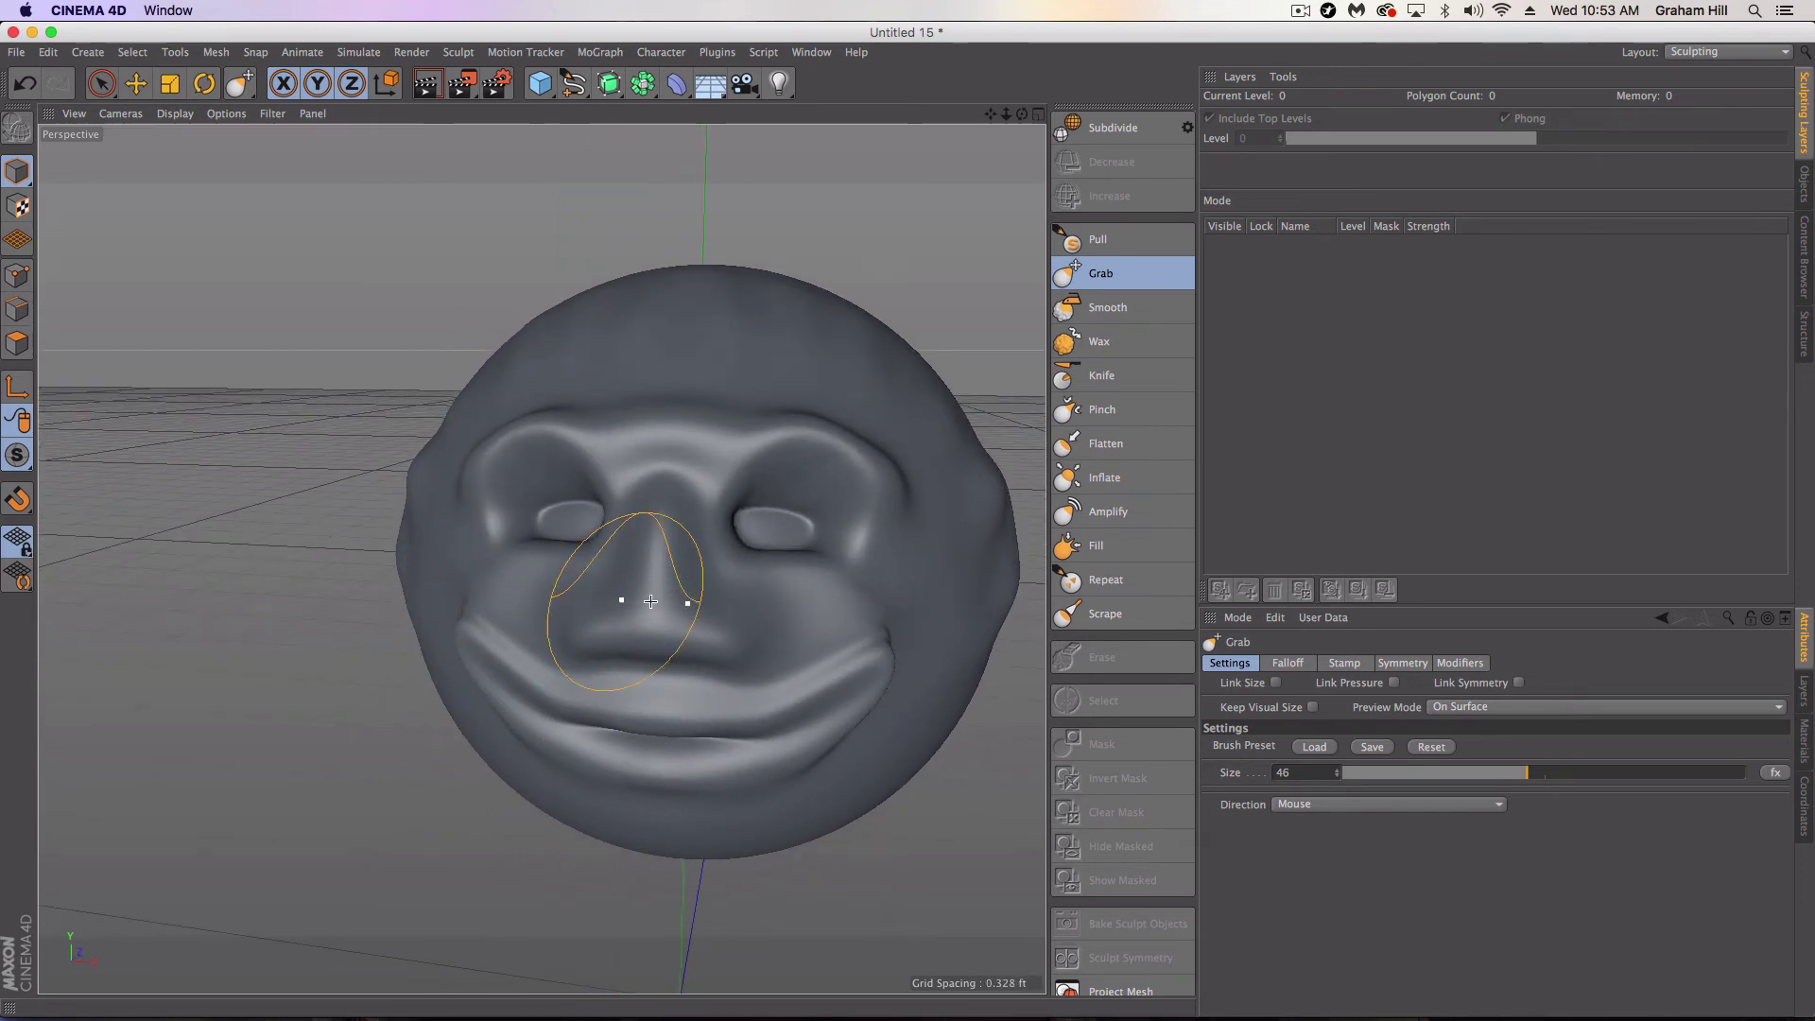
{"action": "mouse_move", "coordinate": [657, 604]}
{"action": "left_mouse_down", "text": "alt"}
{"action": "mouse_move", "coordinate": [810, 608]}
{"action": "mouse_move", "coordinate": [698, 565]}
{"action": "mouse_move", "coordinate": [675, 599]}
{"action": "left_mouse_up", "text": "alt"}
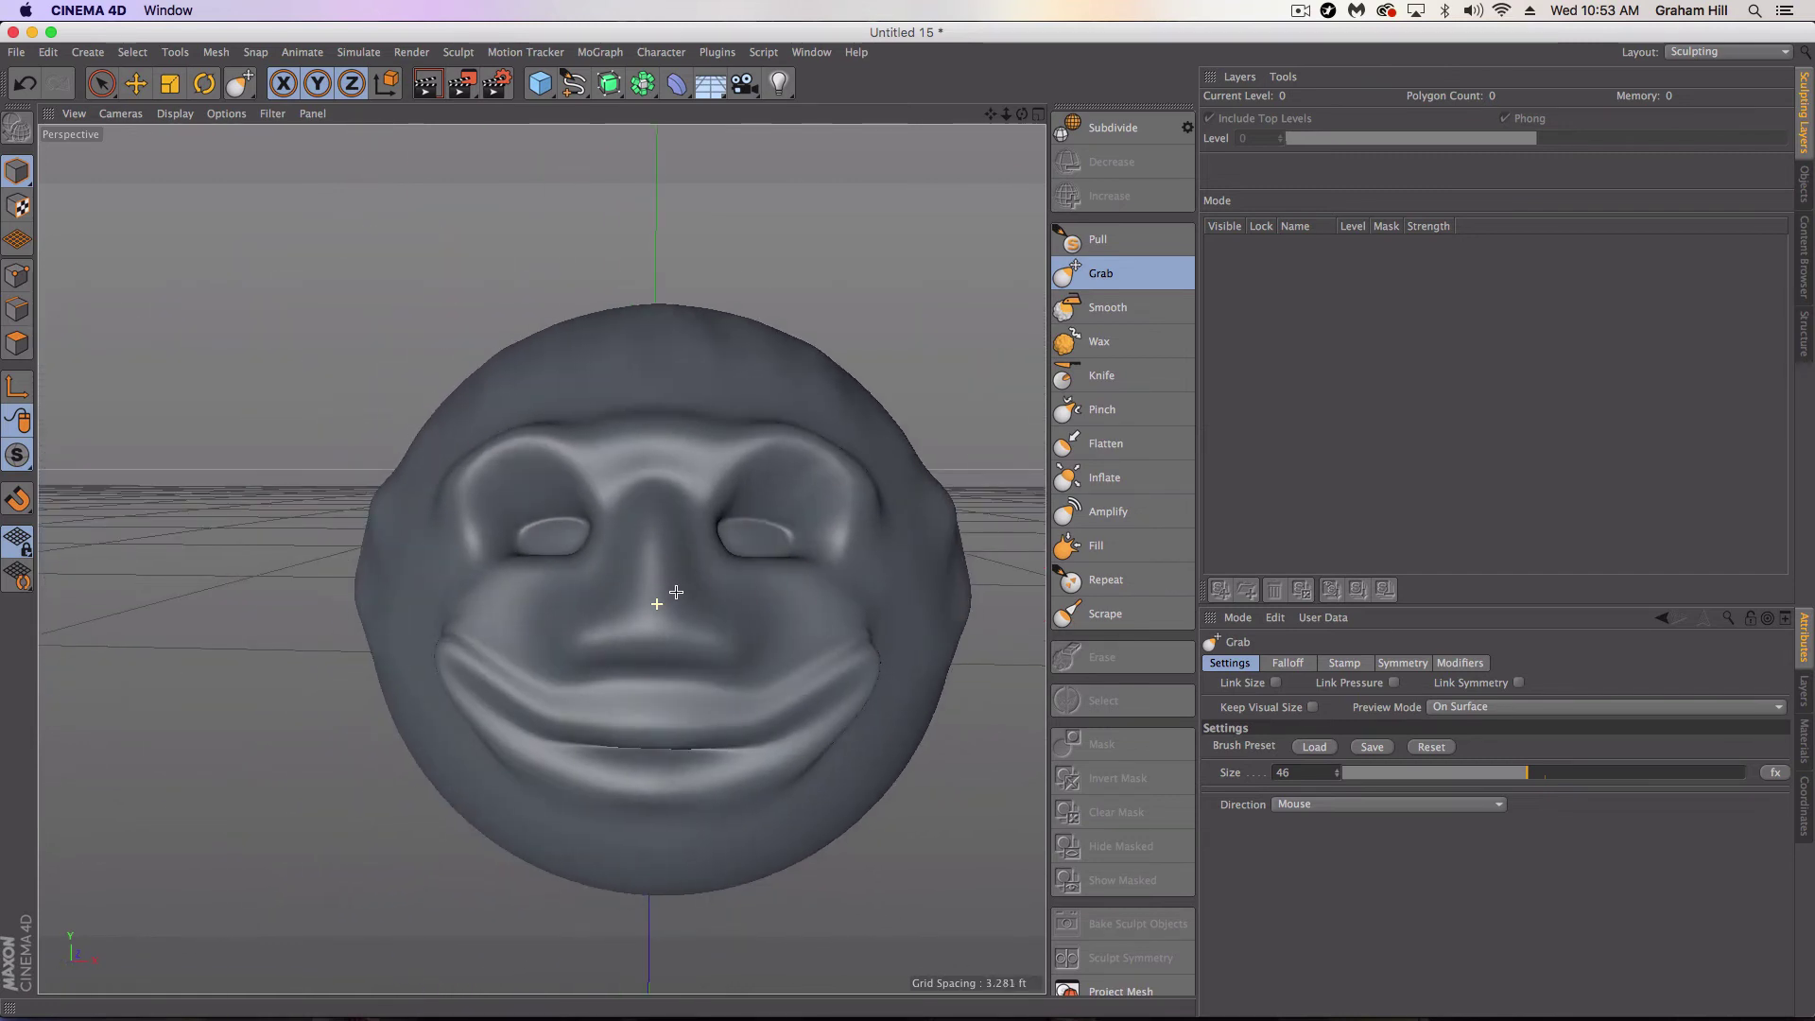
Switch to the Startup layout and enable Points mixing in the Pose Morph tag of the polygon copy
{"action": "left_click", "coordinate": [1699, 53]}
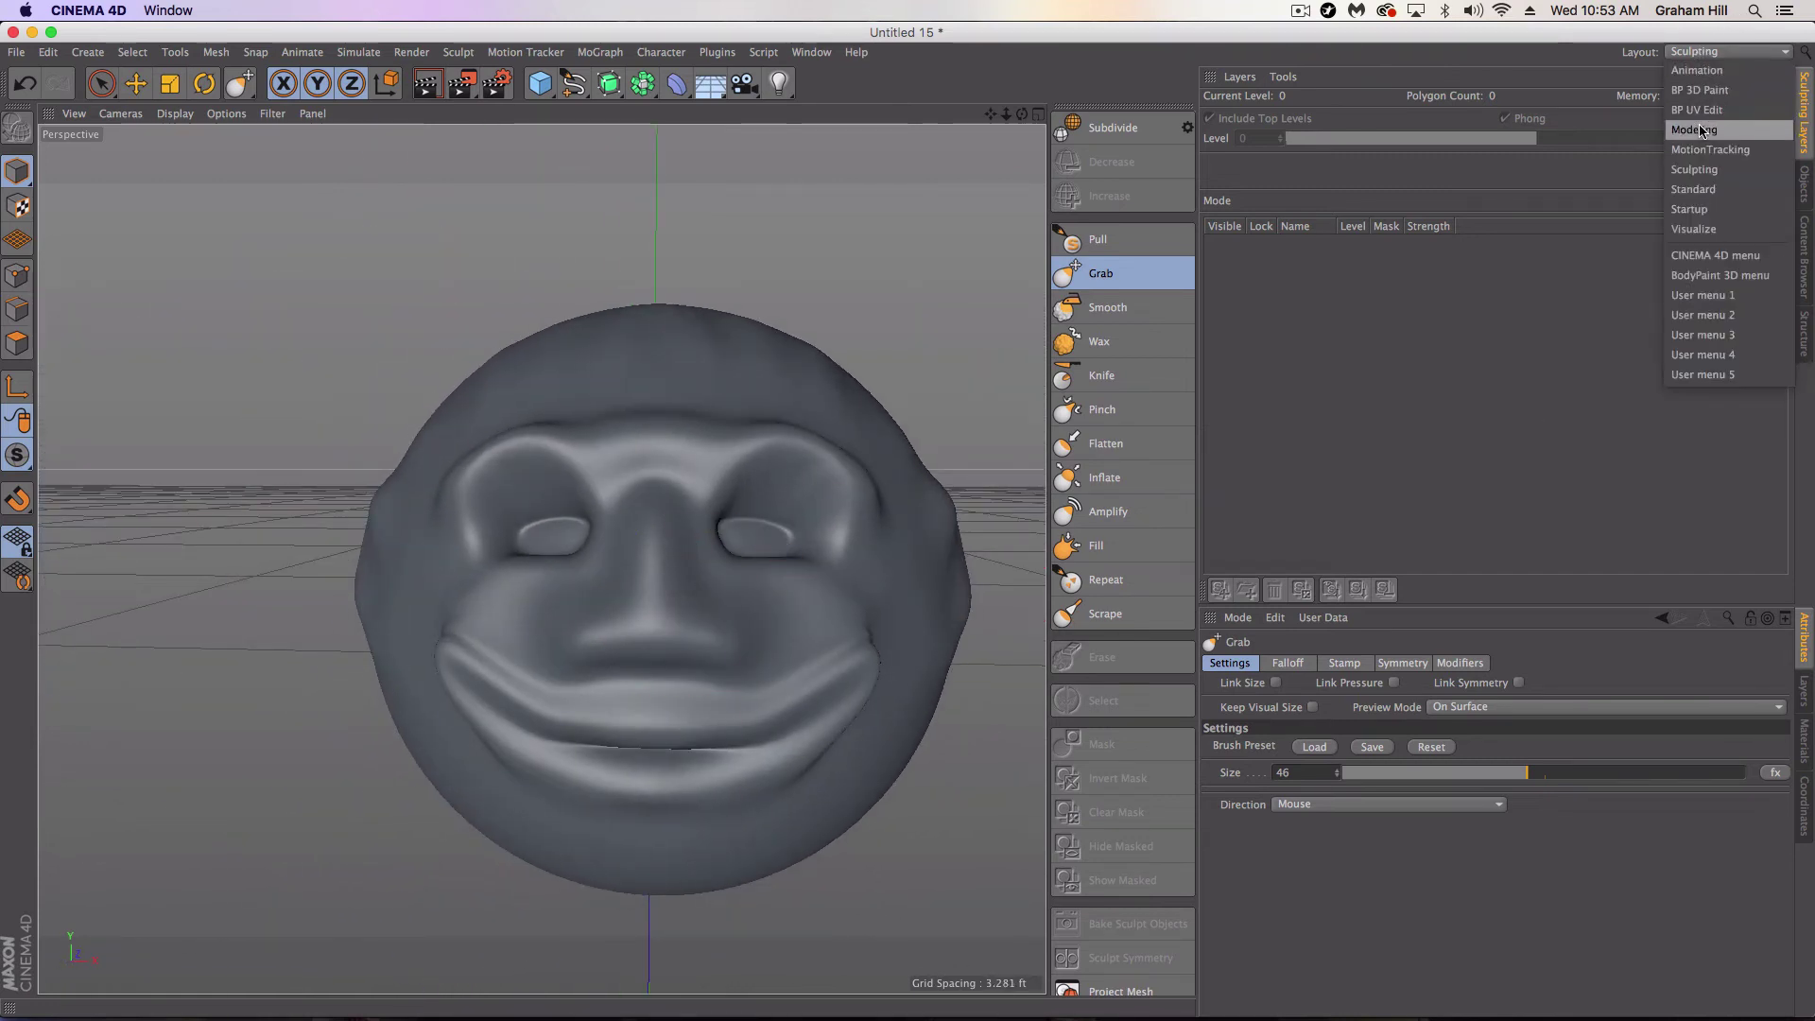
{"action": "left_click", "coordinate": [1680, 191]}
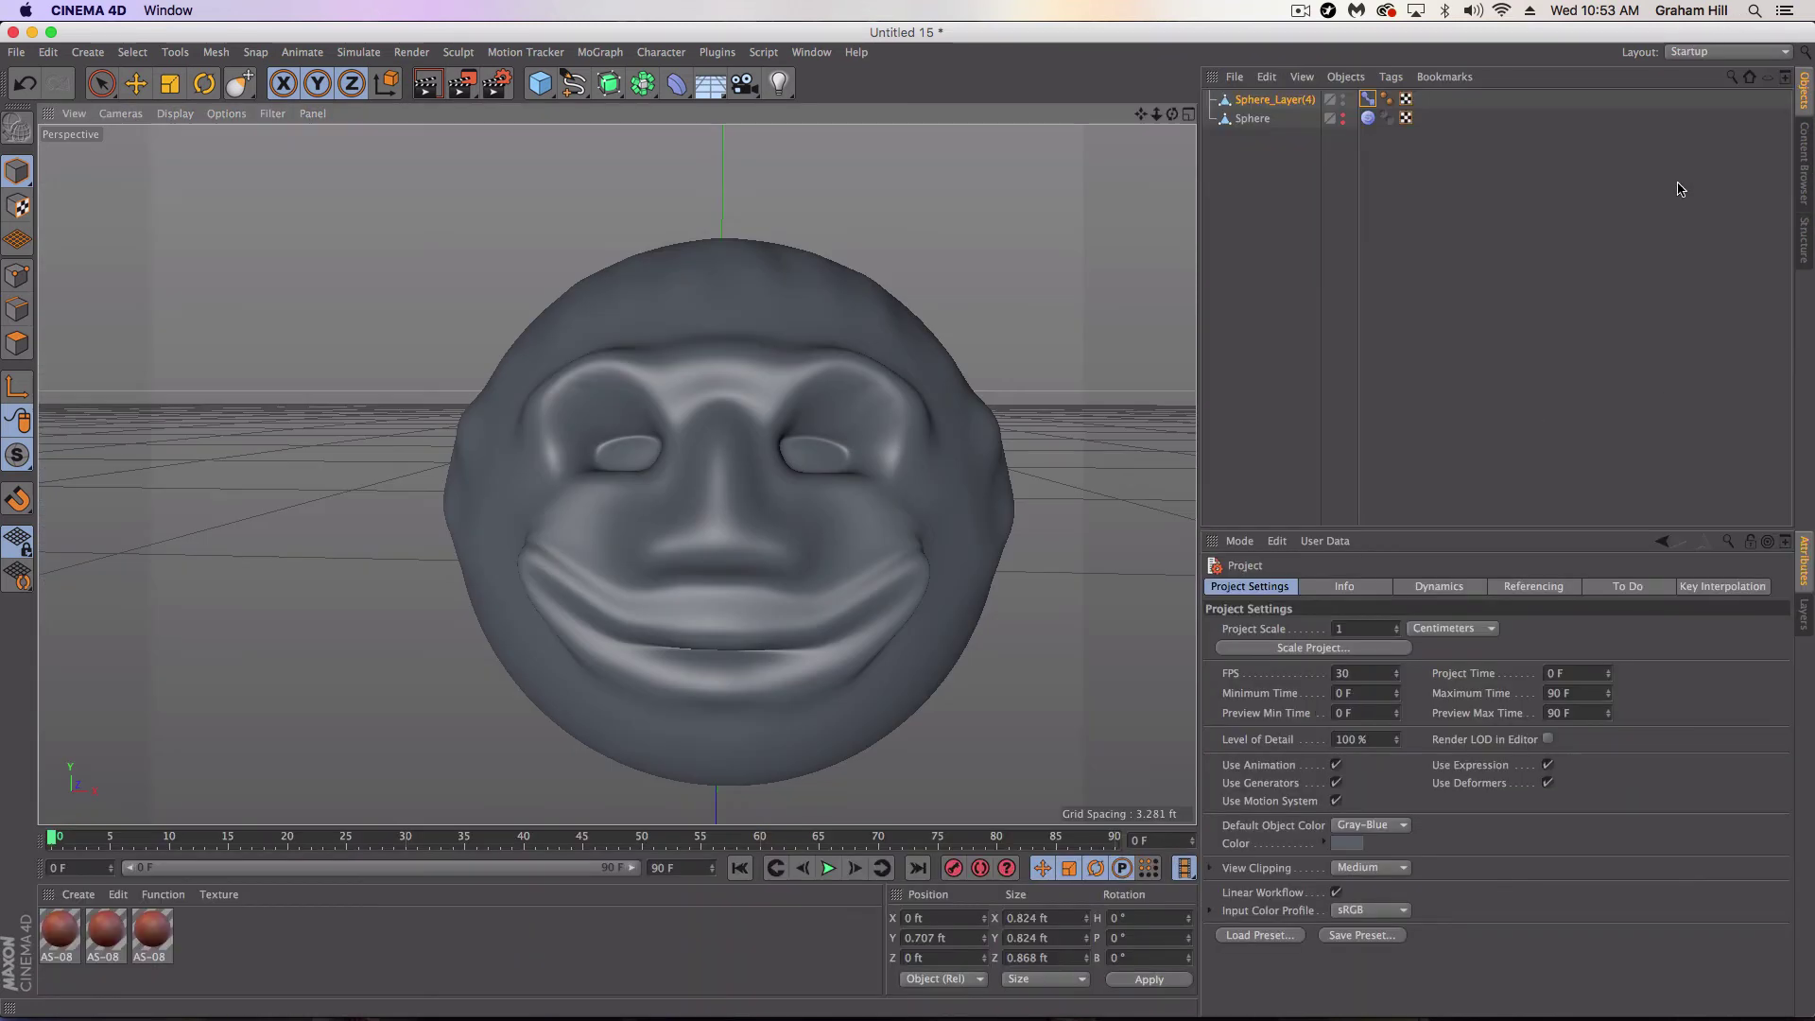
{"action": "left_click", "coordinate": [1367, 99]}
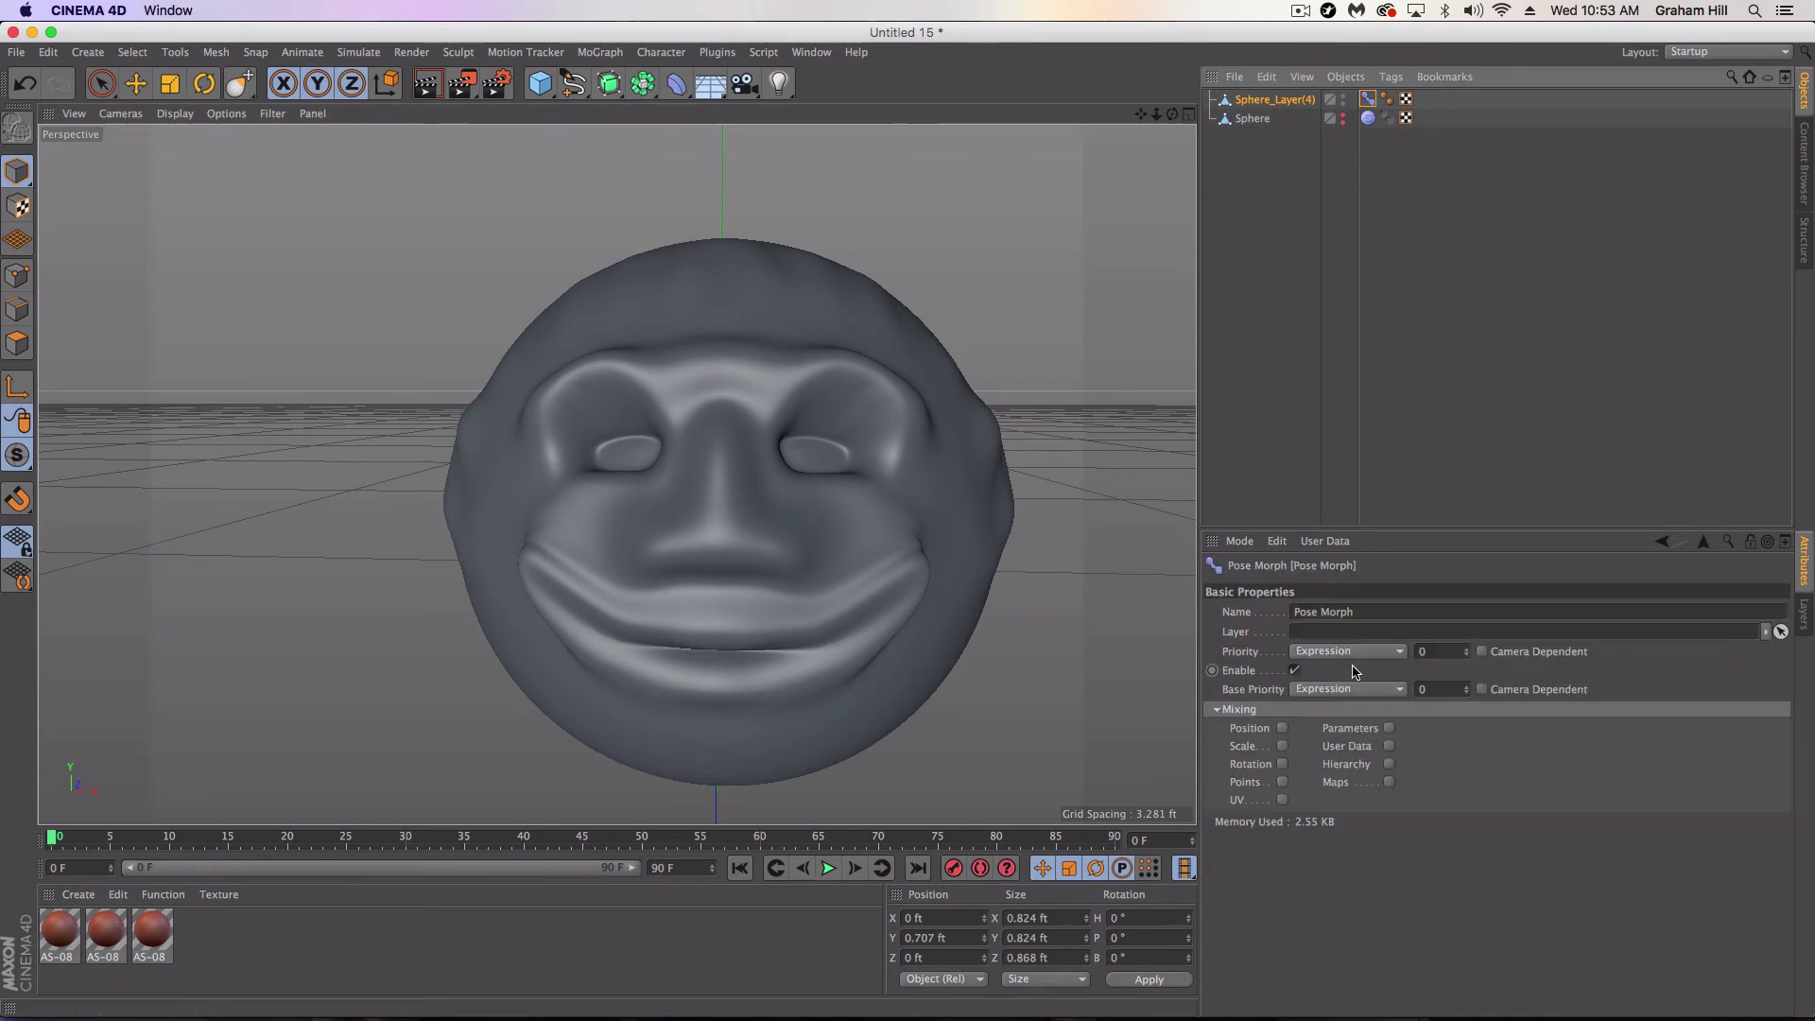
{"action": "left_click", "coordinate": [1283, 783]}
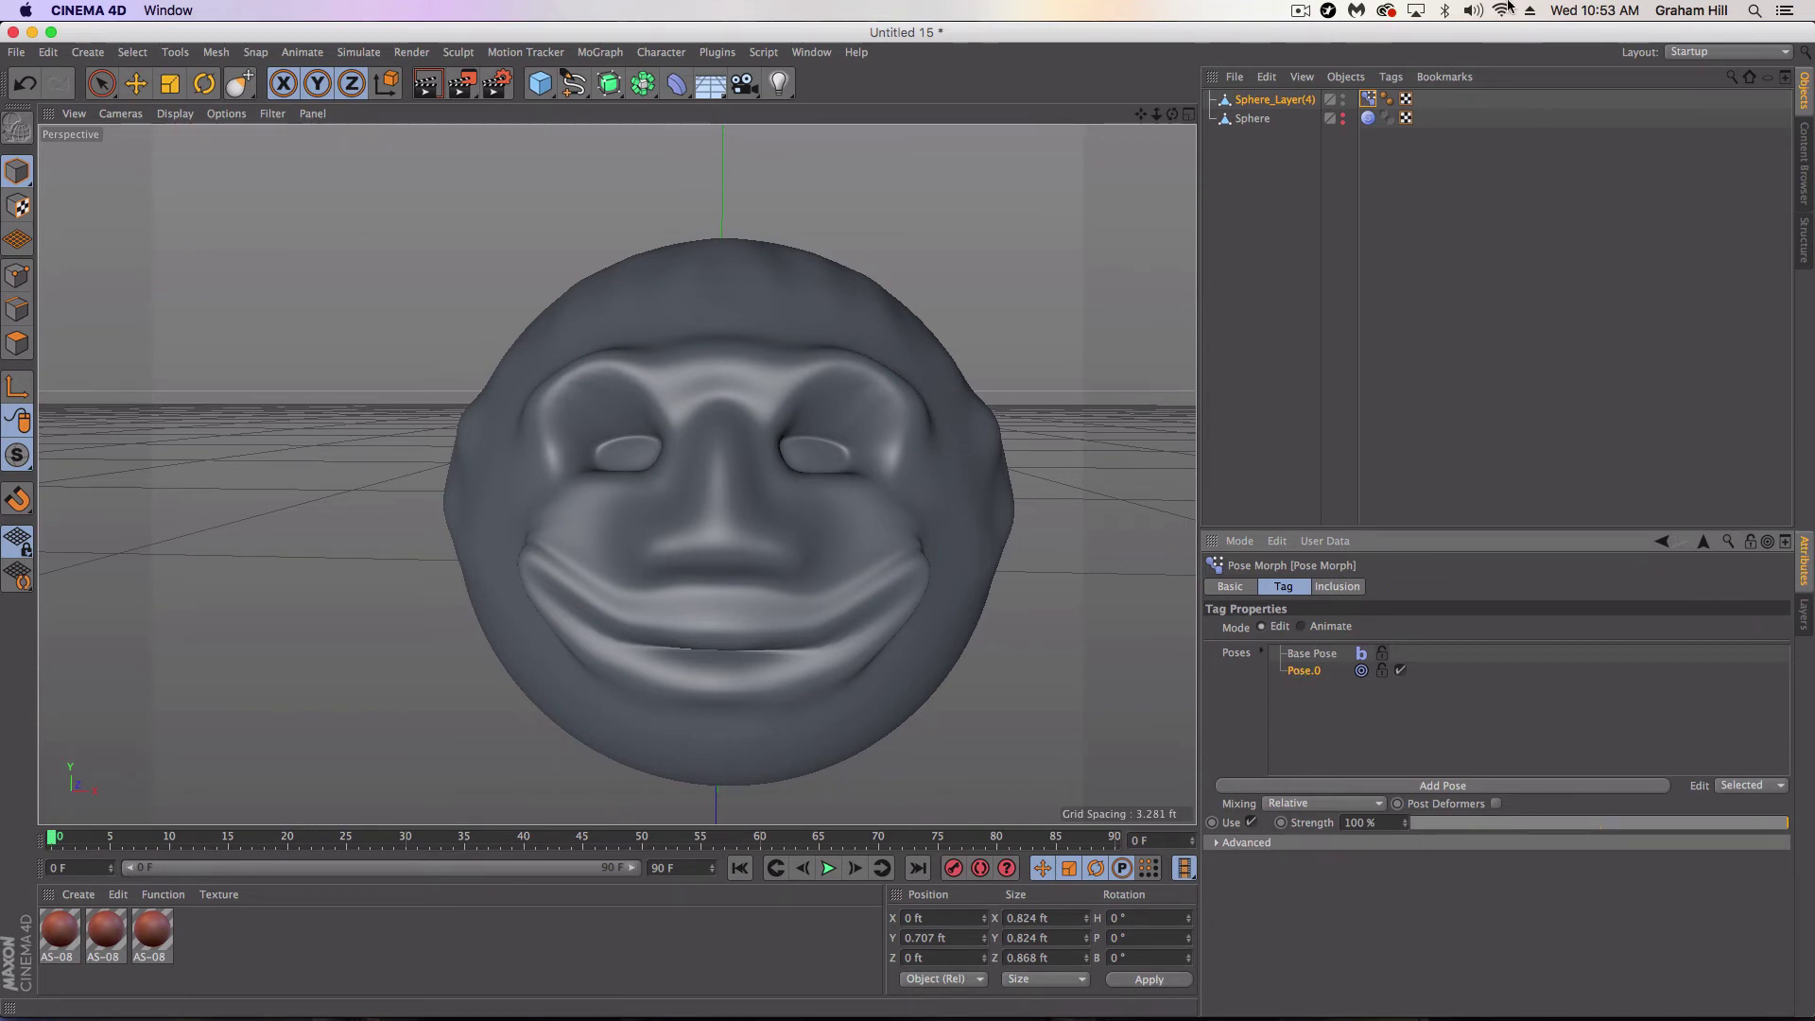
Switch to the Sculpting layout and undo the Grab strokes and the Pose Morph tag until the face is back to its neutral shape
{"action": "left_click", "coordinate": [1717, 55]}
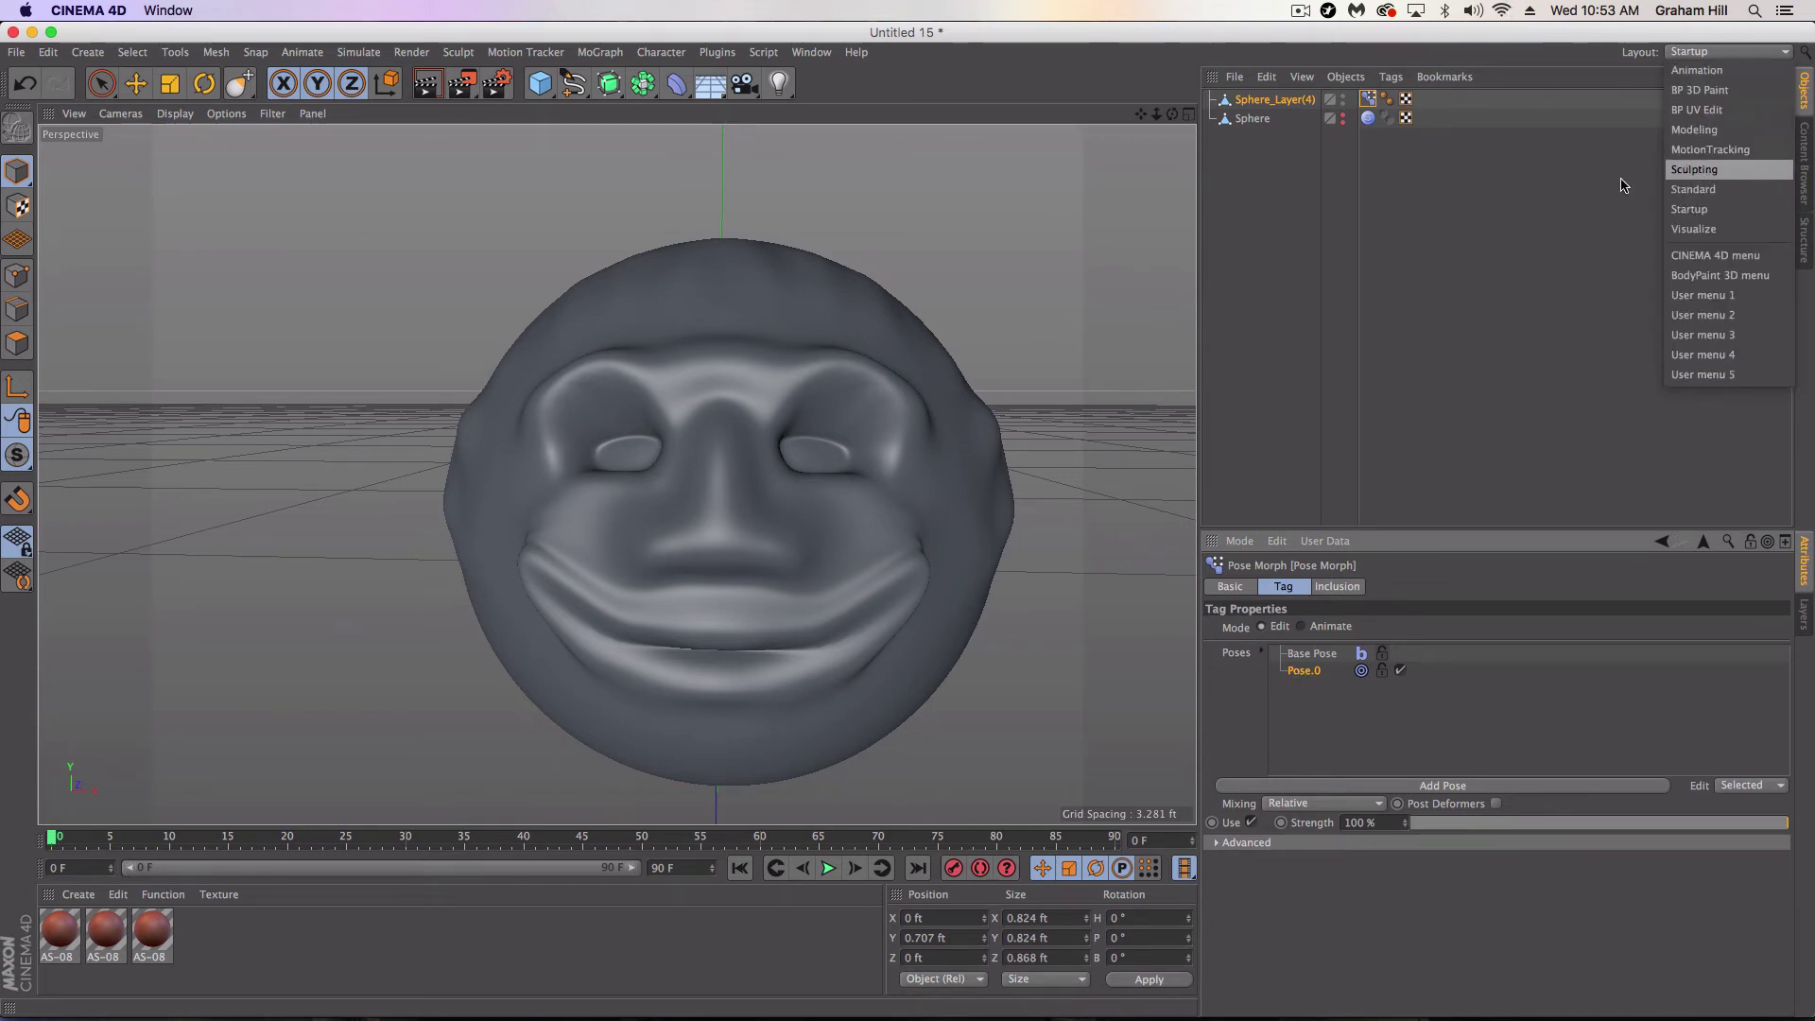
{"action": "left_click", "coordinate": [1701, 178]}
{"action": "key", "text": "super+z"}
{"action": "key", "text": "super+z"}
{"action": "key", "text": "super+z"}
{"action": "key", "text": "super+z"}
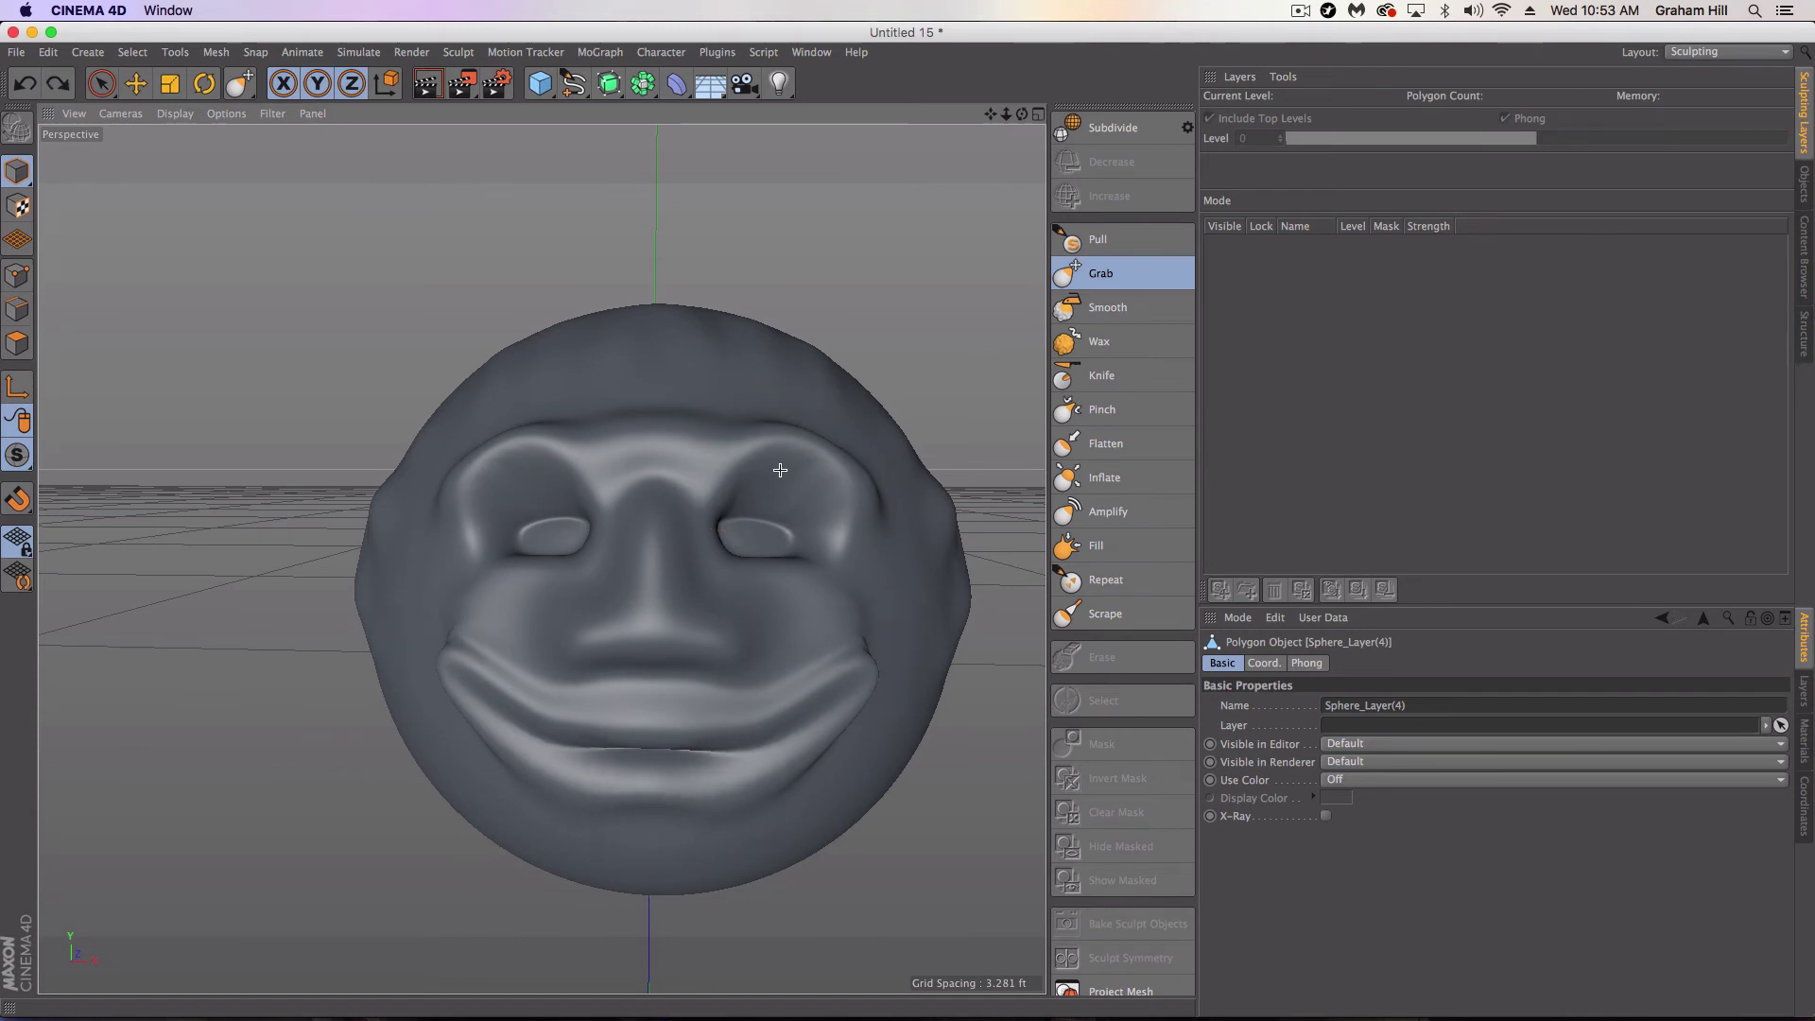
{"action": "key", "text": "super+z"}
{"action": "key", "text": "super+z"}
{"action": "key", "text": "super+z"}
{"action": "key", "text": "super+z"}
{"action": "key", "text": "super+z"}
{"action": "key", "text": "super+z"}
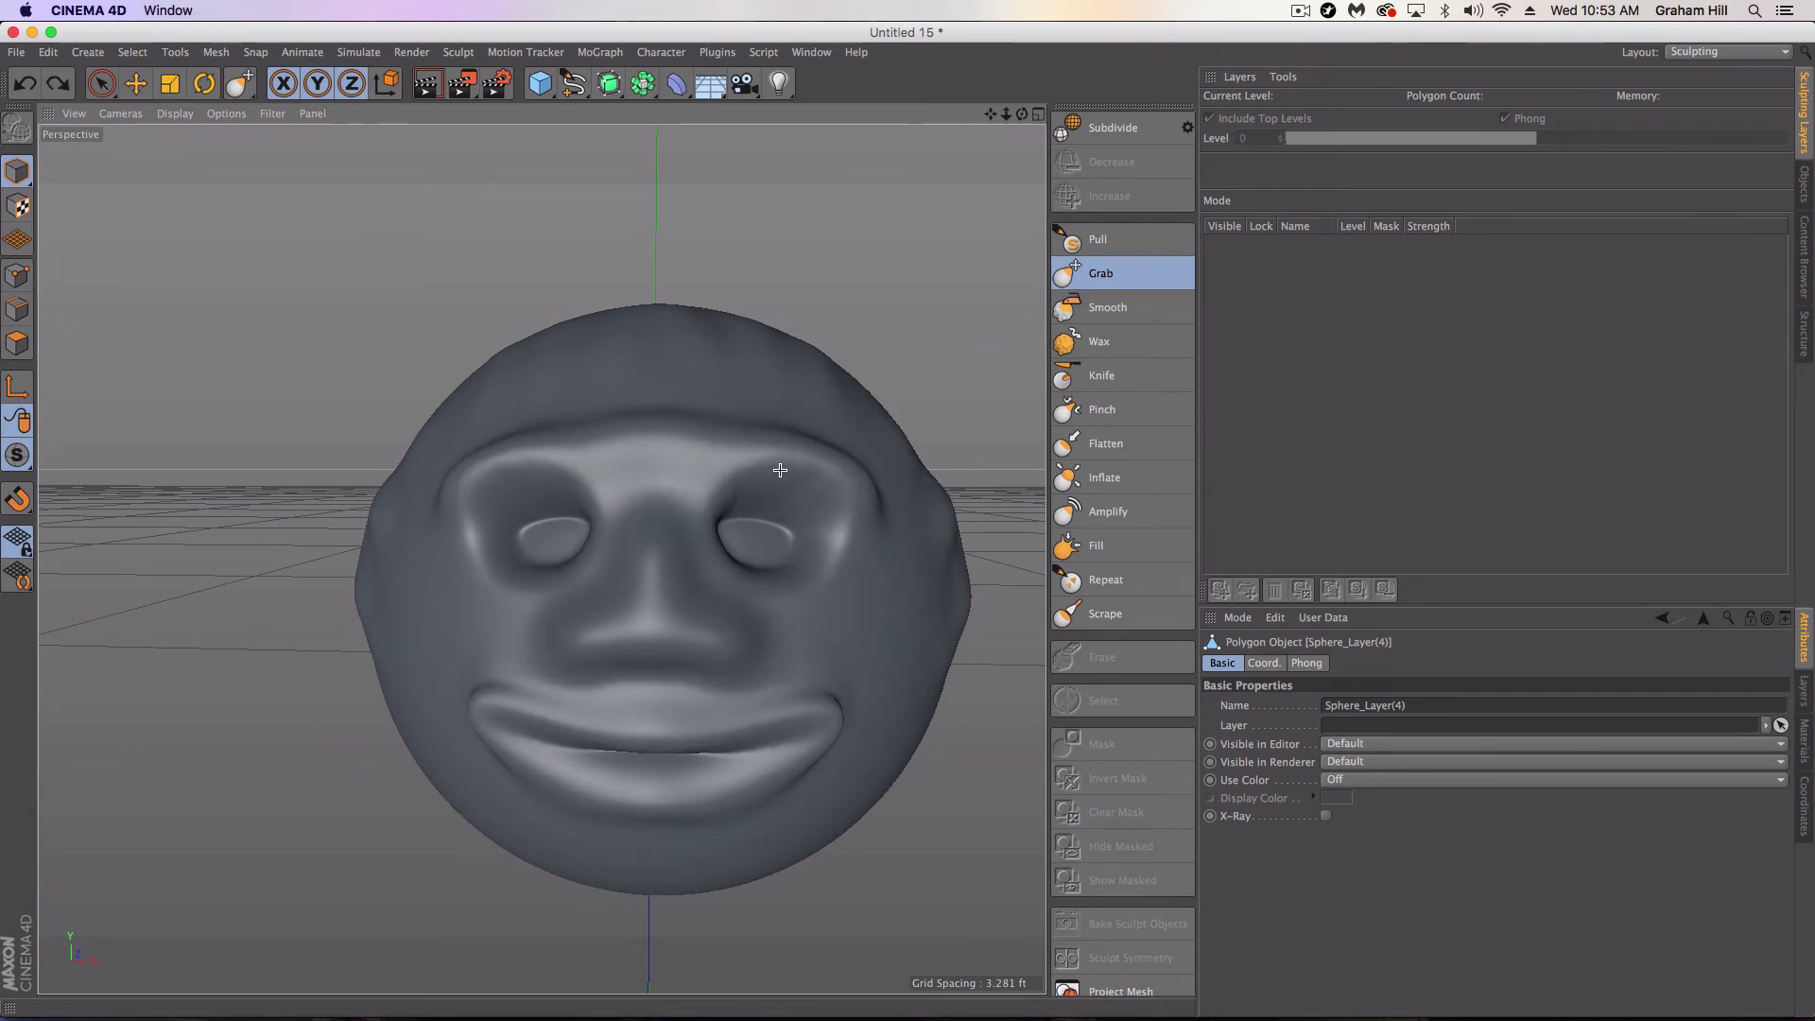
{"action": "key", "text": "super+z"}
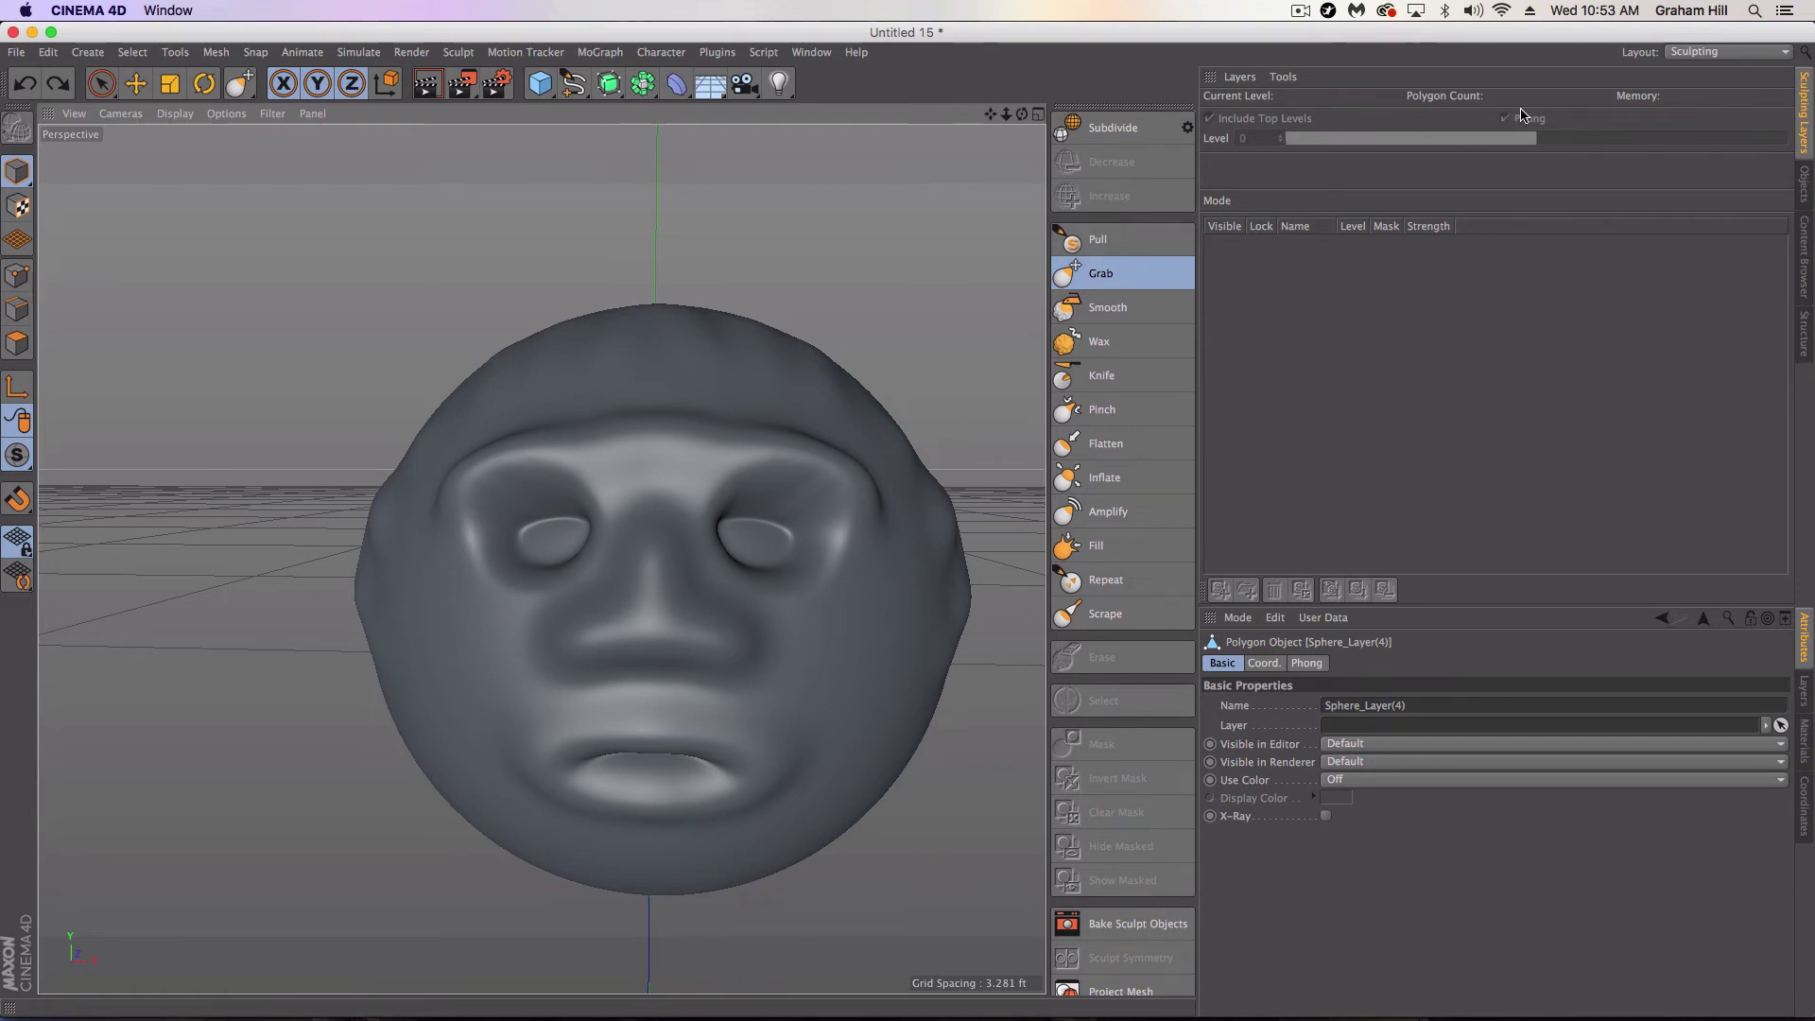
Switch to the Startup layout and add a Pose Morph character tag with Points mixing to Sphere_Layer(4)
{"action": "left_click", "coordinate": [1678, 59]}
{"action": "left_click", "coordinate": [1697, 211]}
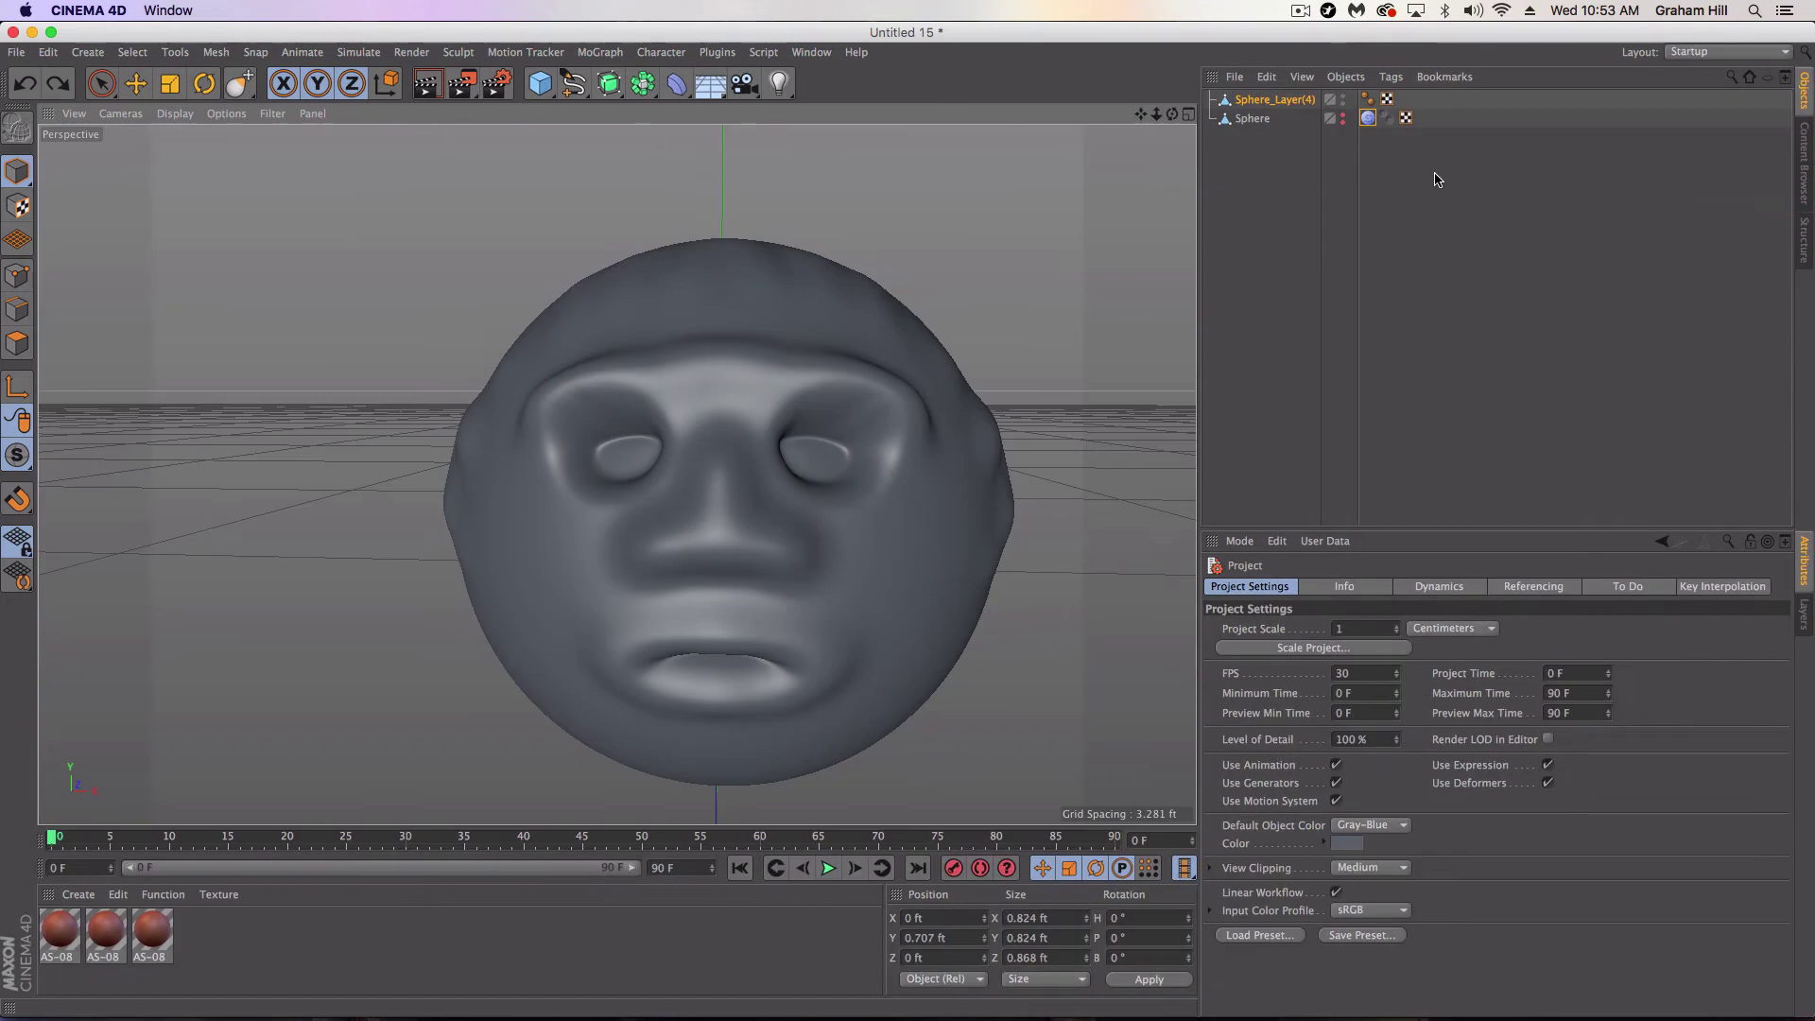
{"action": "left_click", "coordinate": [1267, 99]}
{"action": "right_click", "coordinate": [1278, 99]}
{"action": "mouse_move", "coordinate": [1325, 132]}
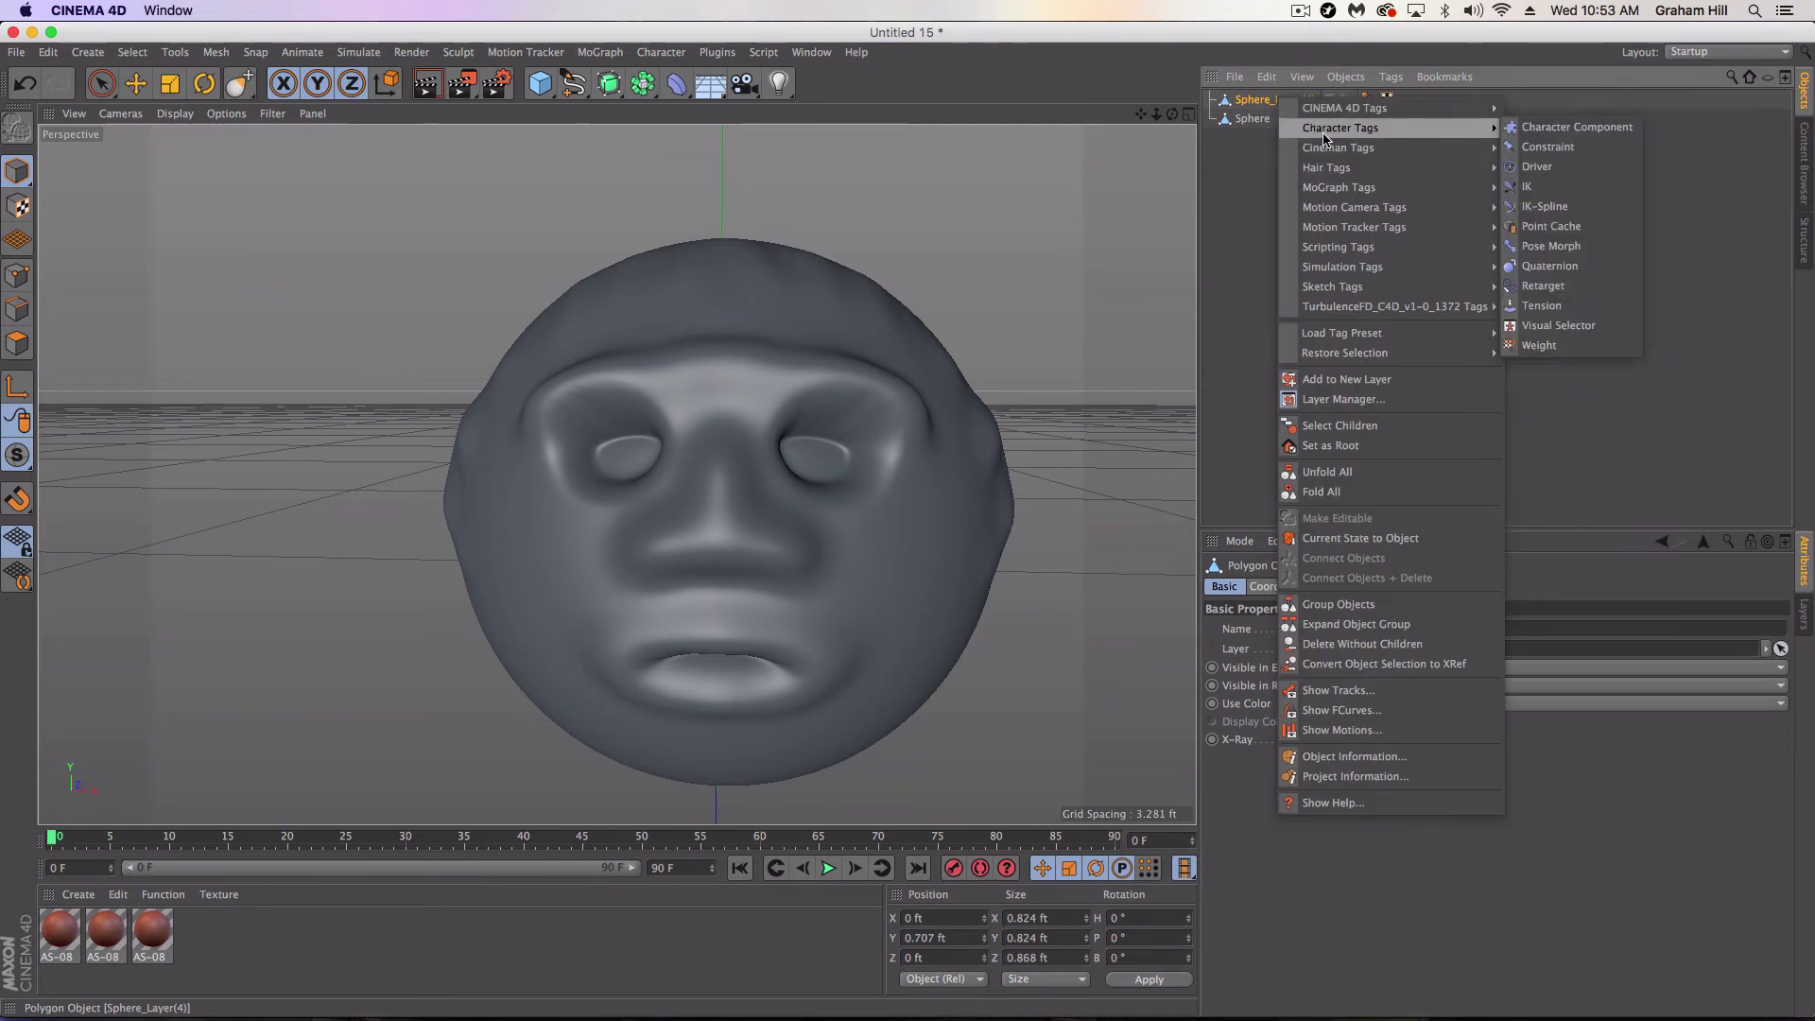
{"action": "left_click", "coordinate": [1550, 247]}
{"action": "left_click", "coordinate": [1282, 781]}
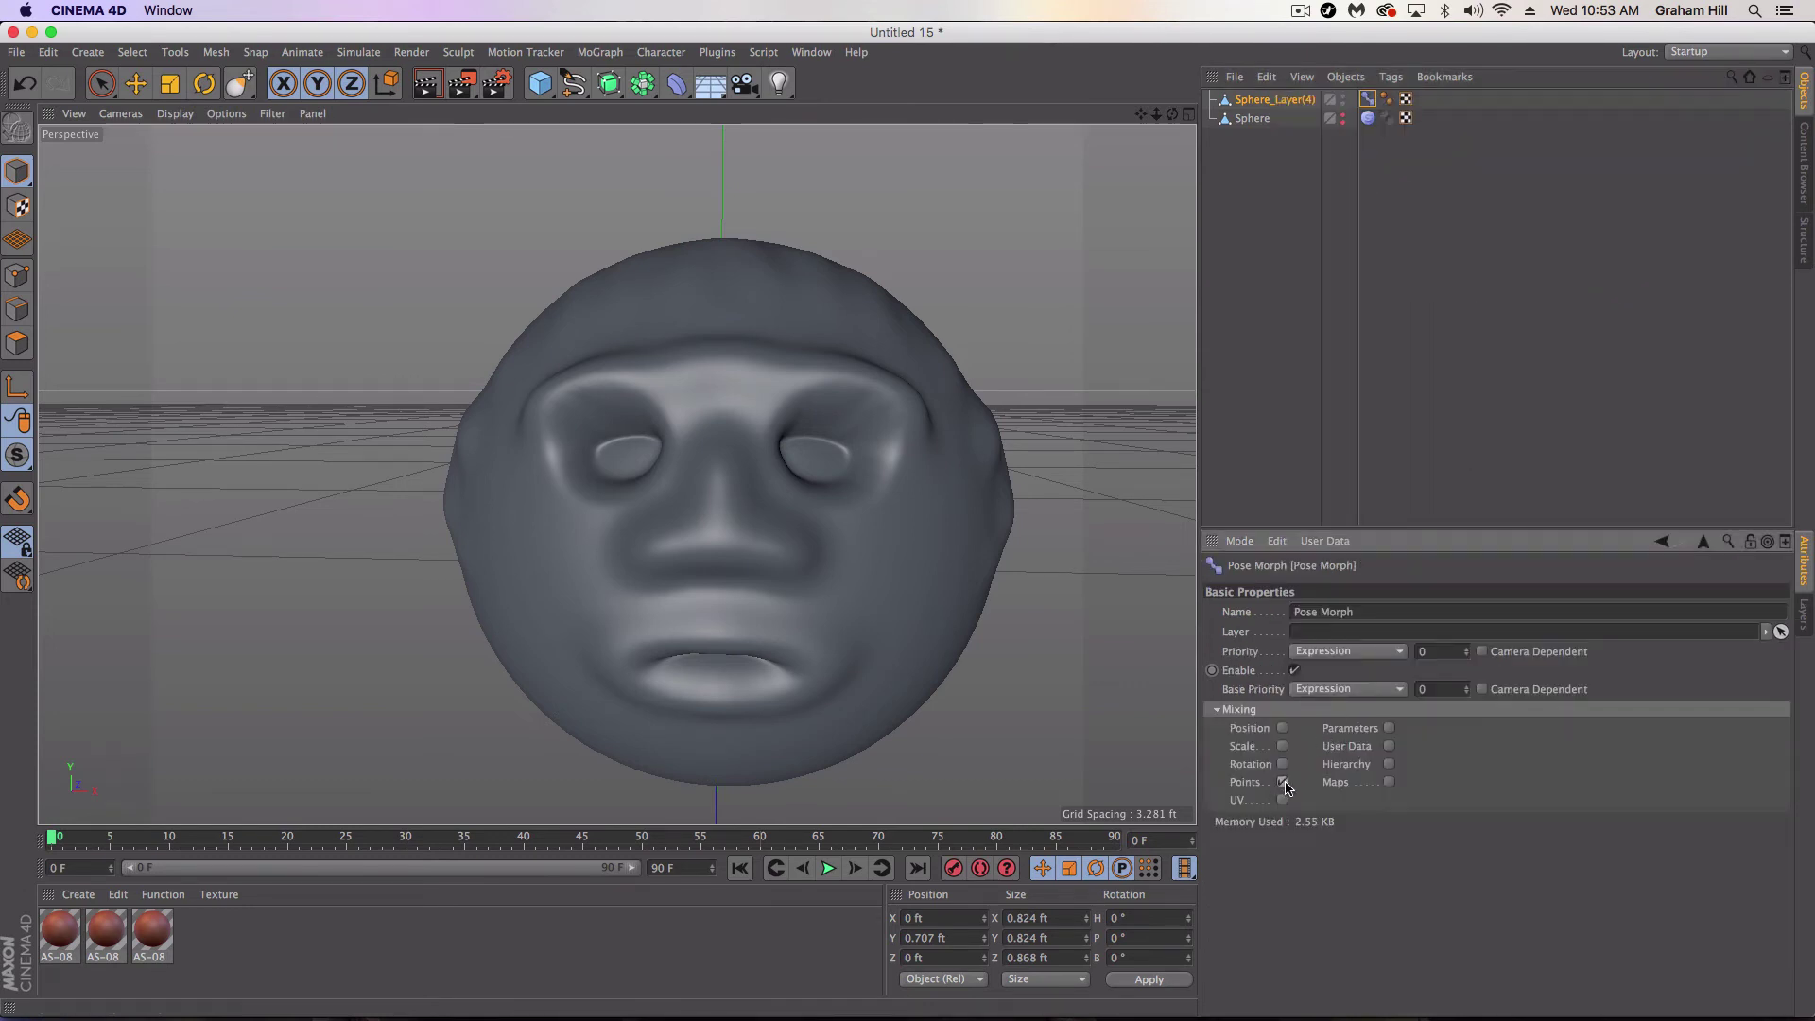
Switch to the Sculpting layout and pull the mouth corners and cheeks outward into a smile with the Grab brush
{"action": "left_click", "coordinate": [1691, 54]}
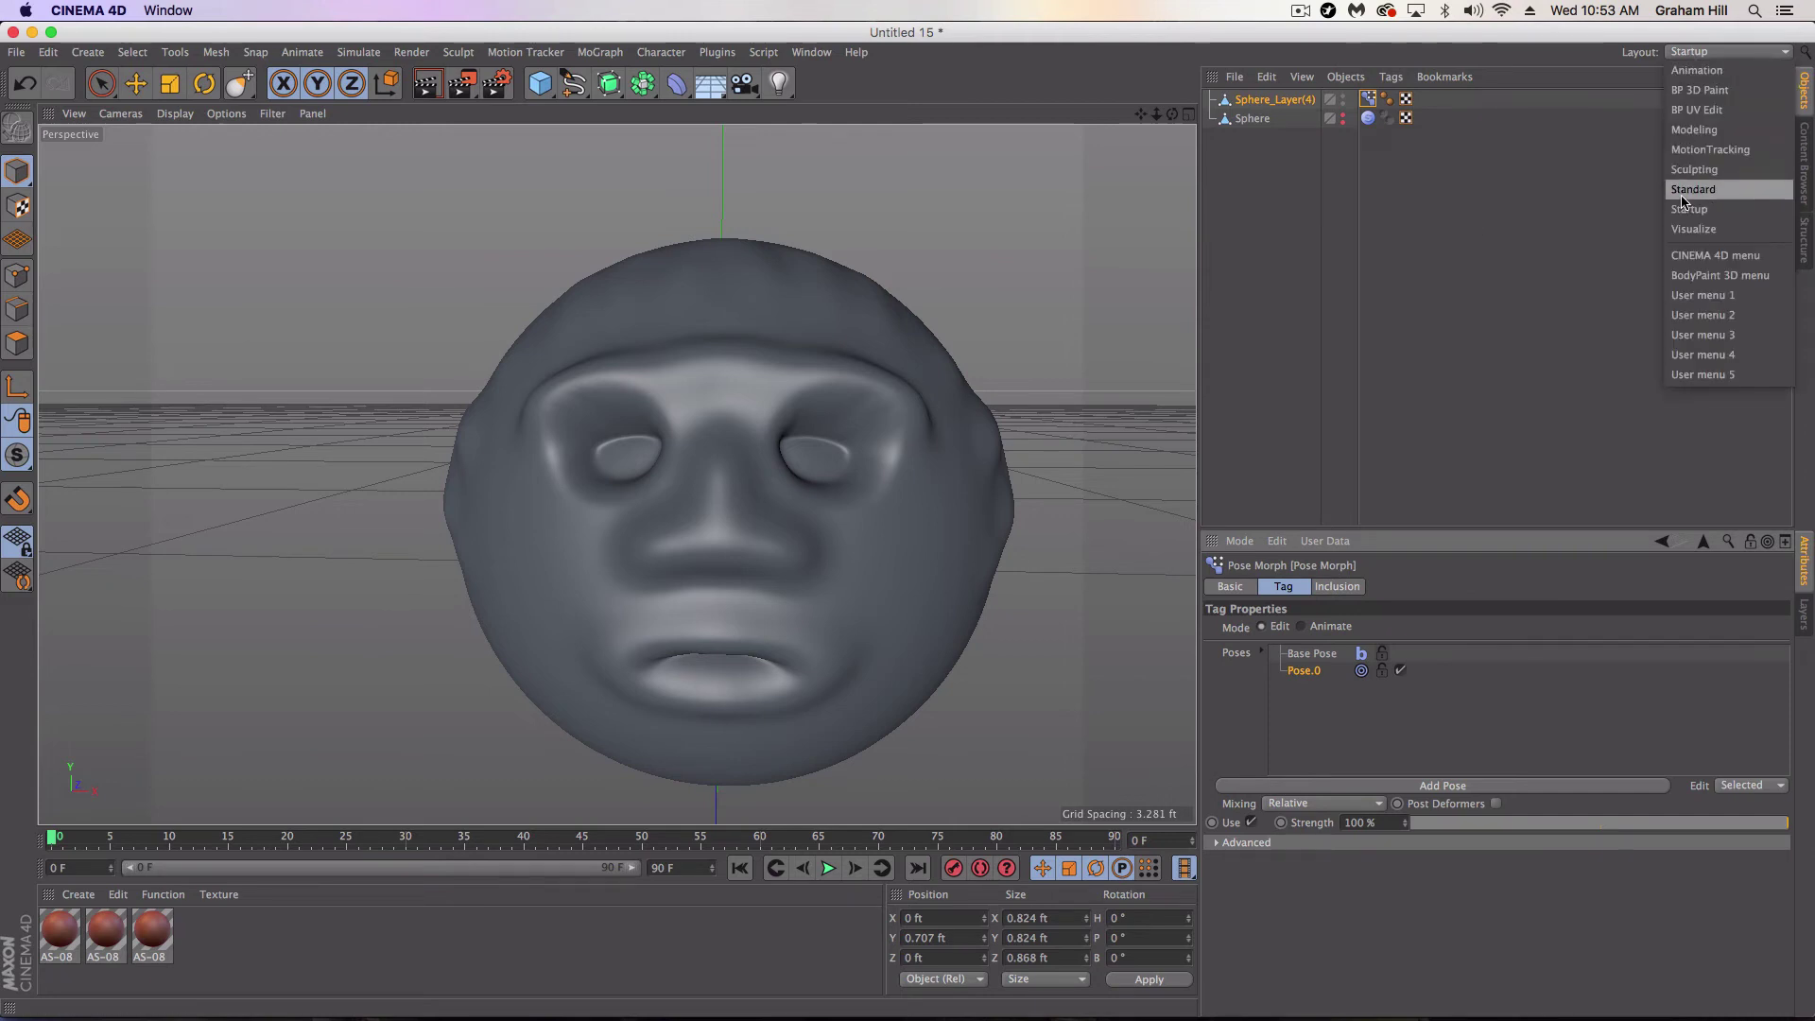
{"action": "left_click", "coordinate": [1692, 170]}
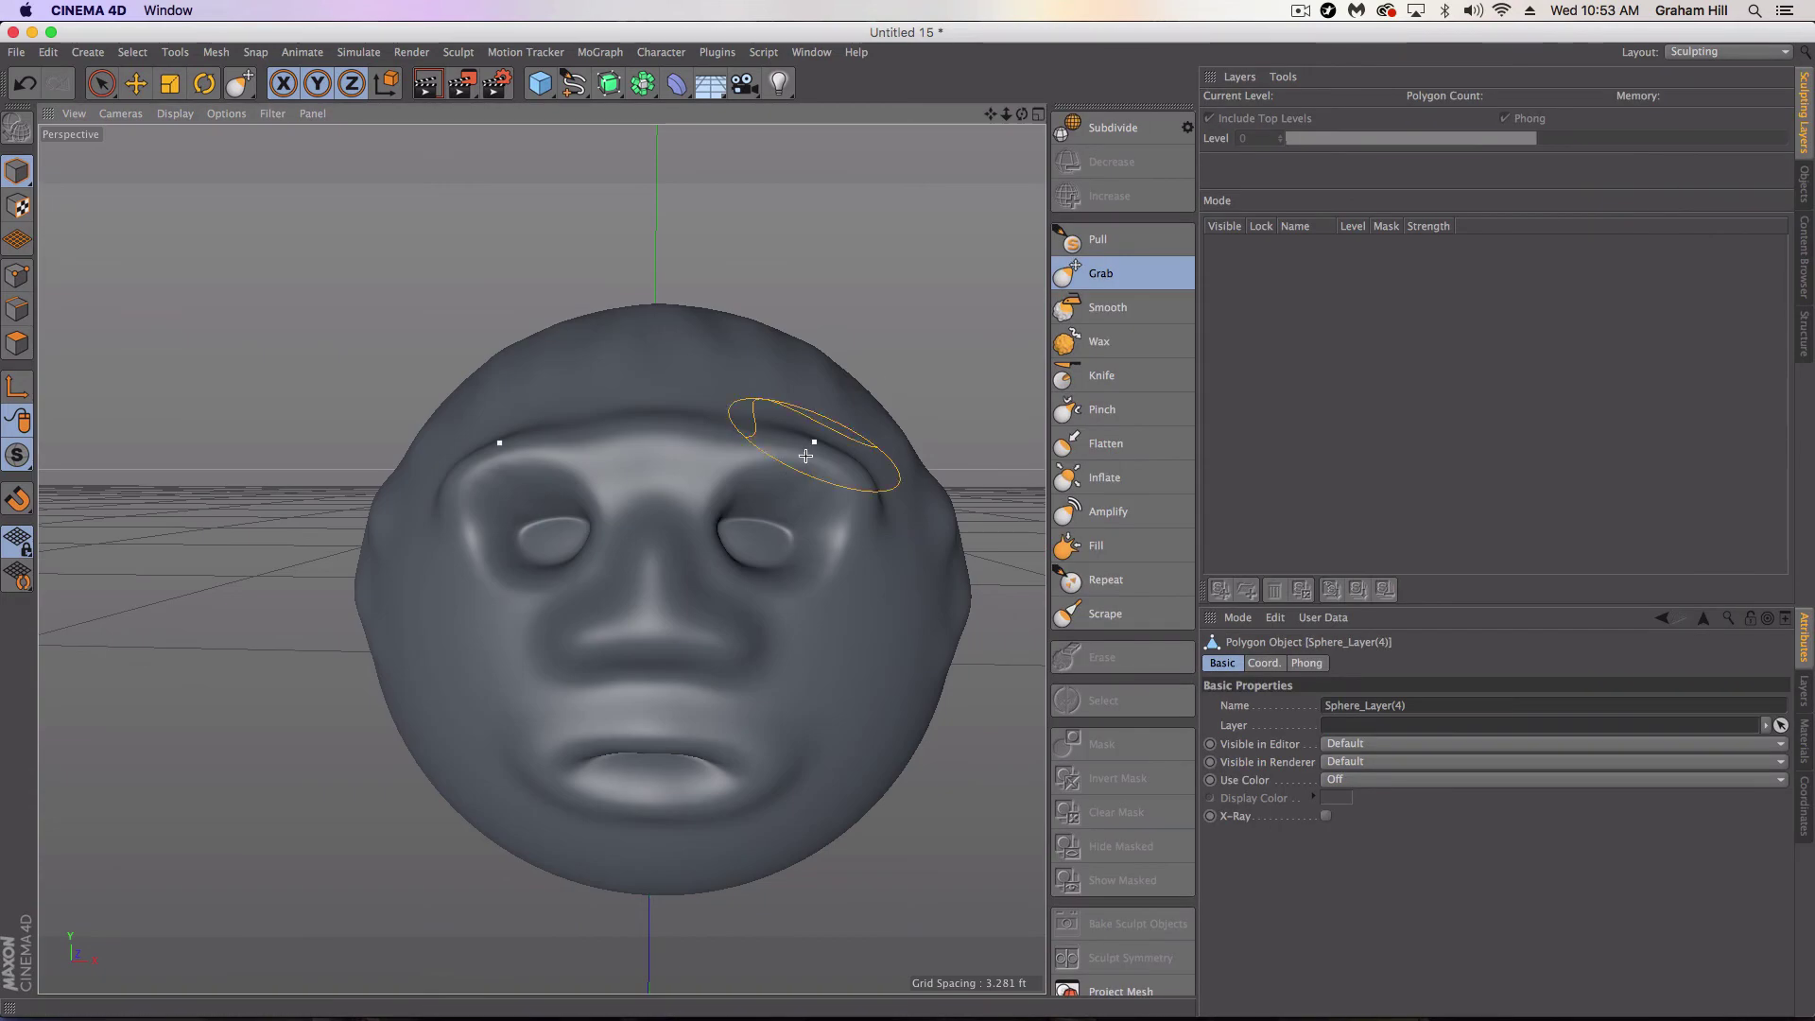
{"action": "left_click_drag", "start_coordinate": [775, 751], "coordinate": [880, 671]}
{"action": "left_click_drag", "start_coordinate": [746, 653], "coordinate": [767, 650]}
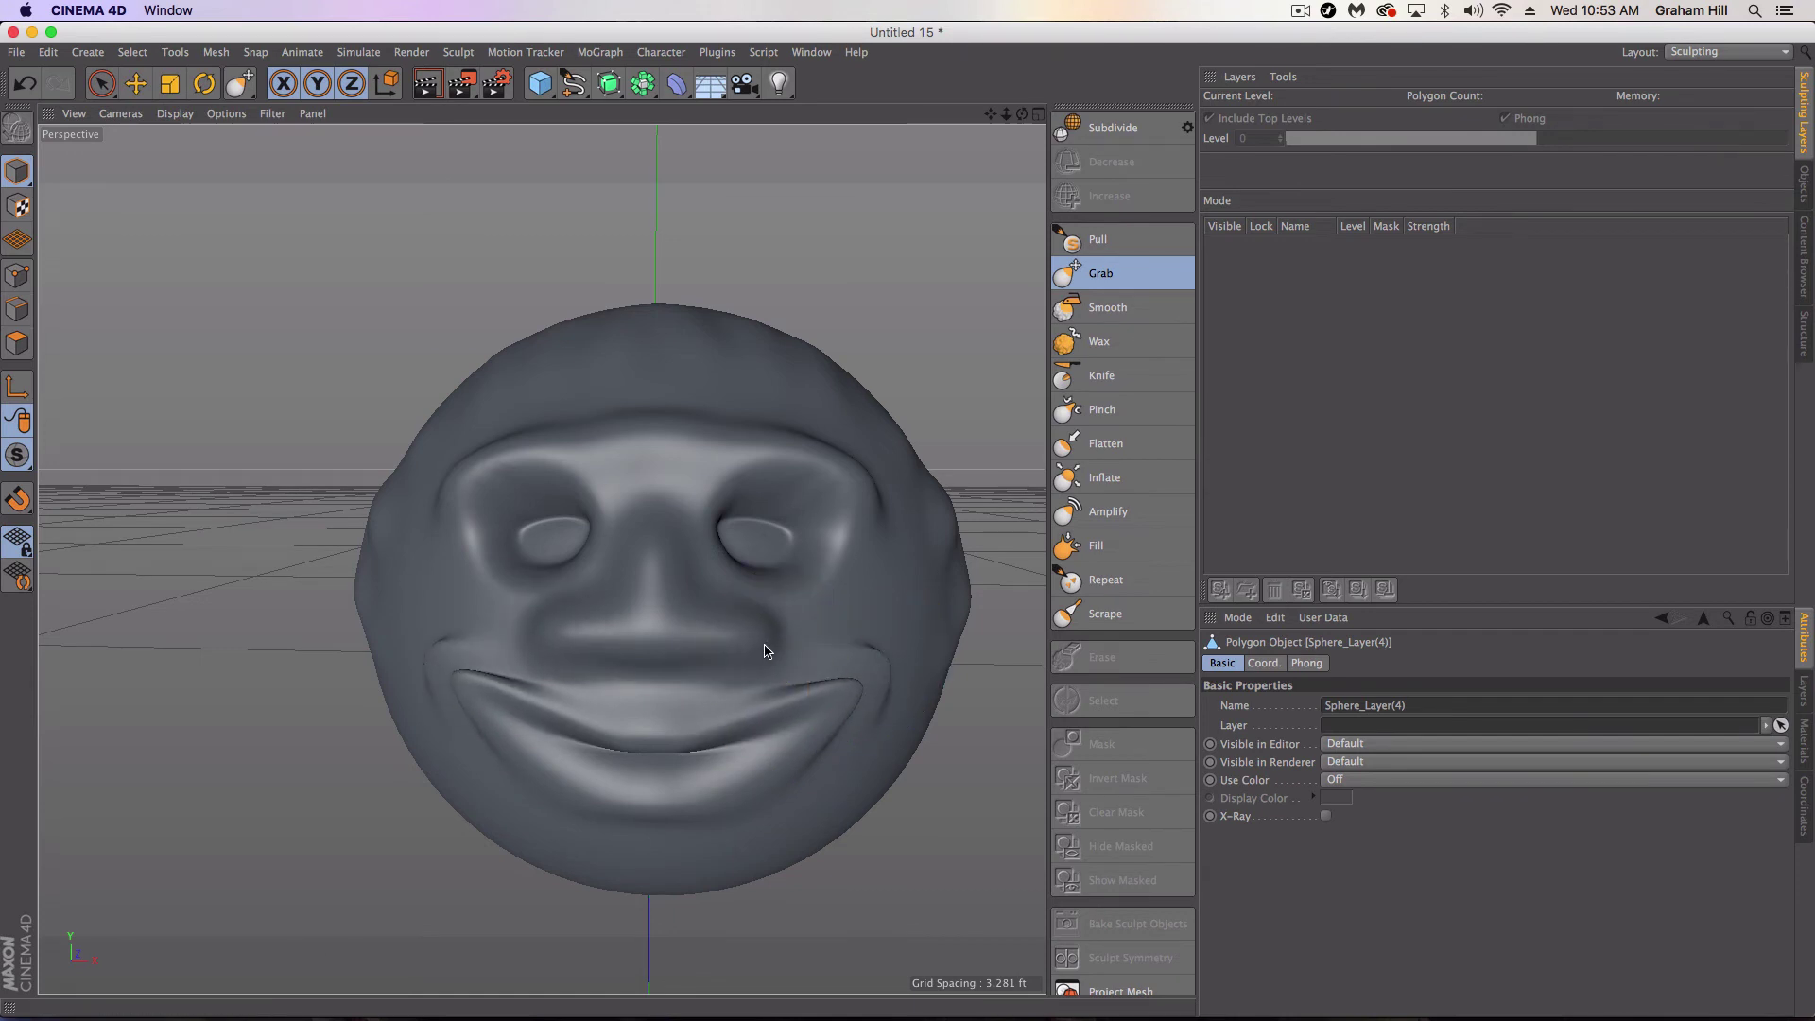
Raise the nose bridge and brows and push up the area under both eyes with the Grab brush
{"action": "left_click_drag", "start_coordinate": [647, 505], "coordinate": [649, 491]}
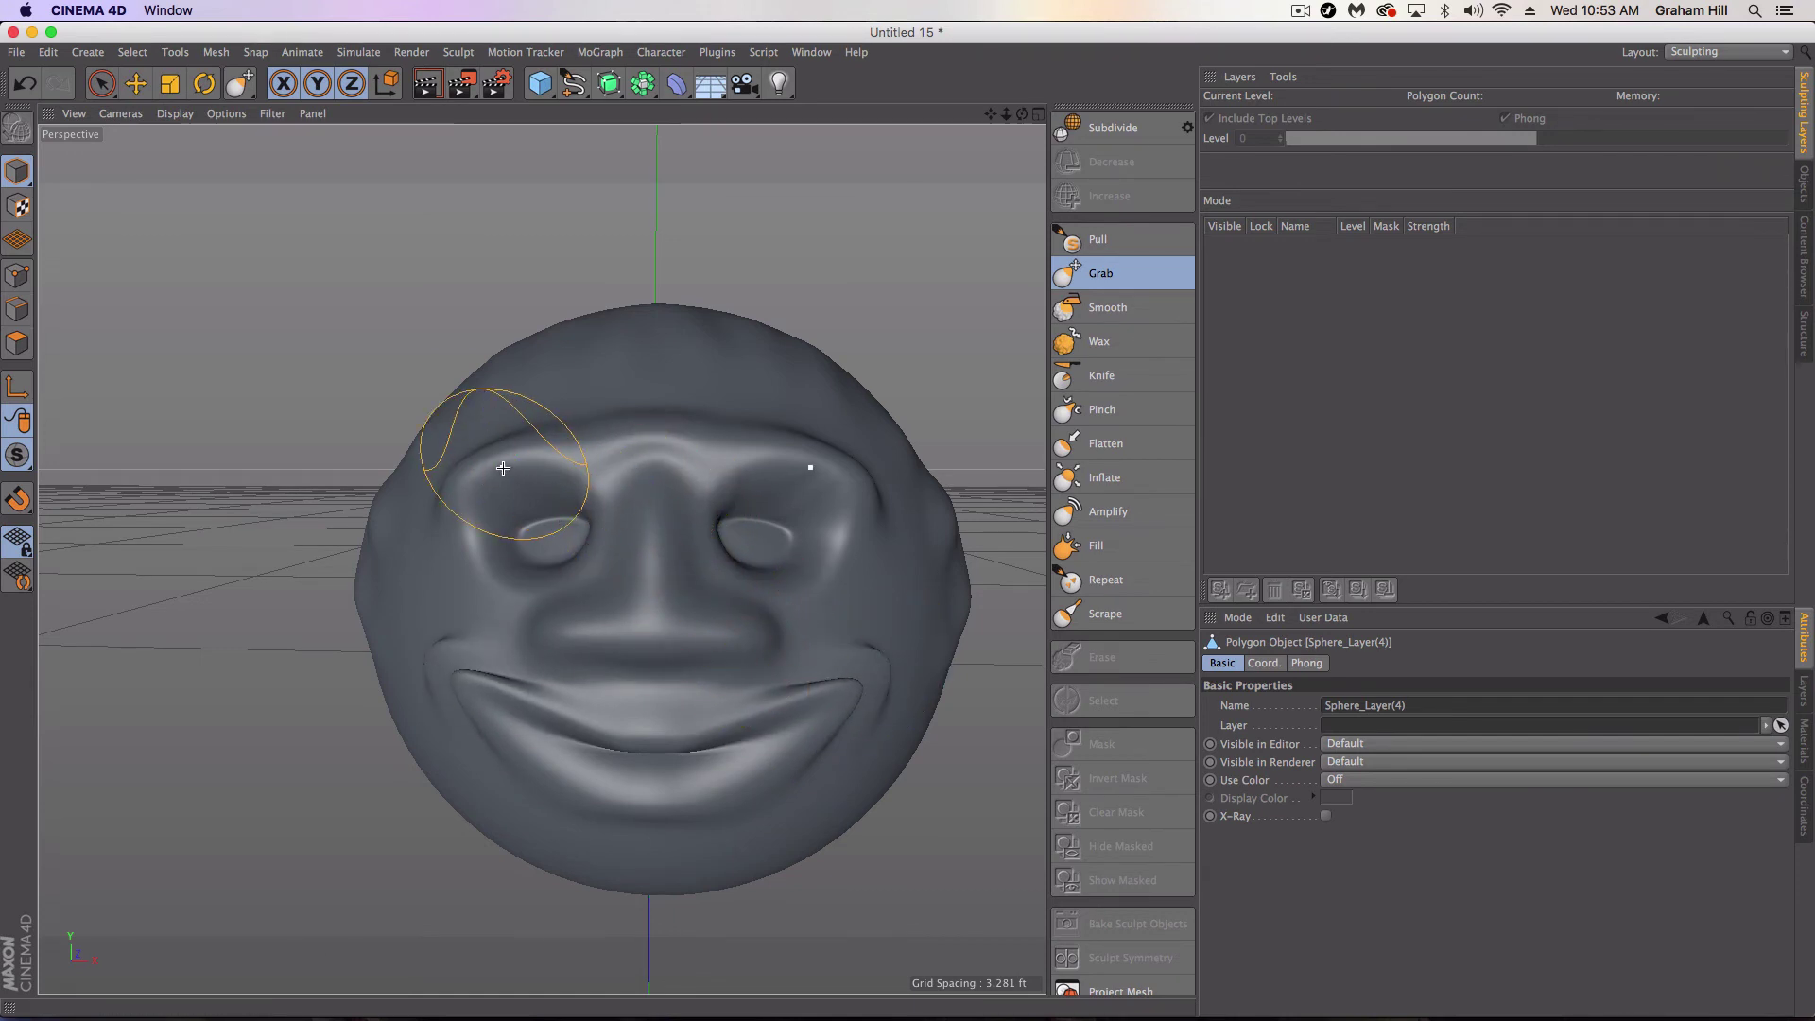
{"action": "left_click_drag", "start_coordinate": [506, 466], "coordinate": [506, 451]}
{"action": "mouse_move", "coordinate": [509, 548]}
{"action": "left_mouse_down"}
{"action": "mouse_move", "coordinate": [524, 572]}
{"action": "mouse_move", "coordinate": [484, 548]}
{"action": "mouse_move", "coordinate": [577, 553]}
{"action": "left_mouse_up"}
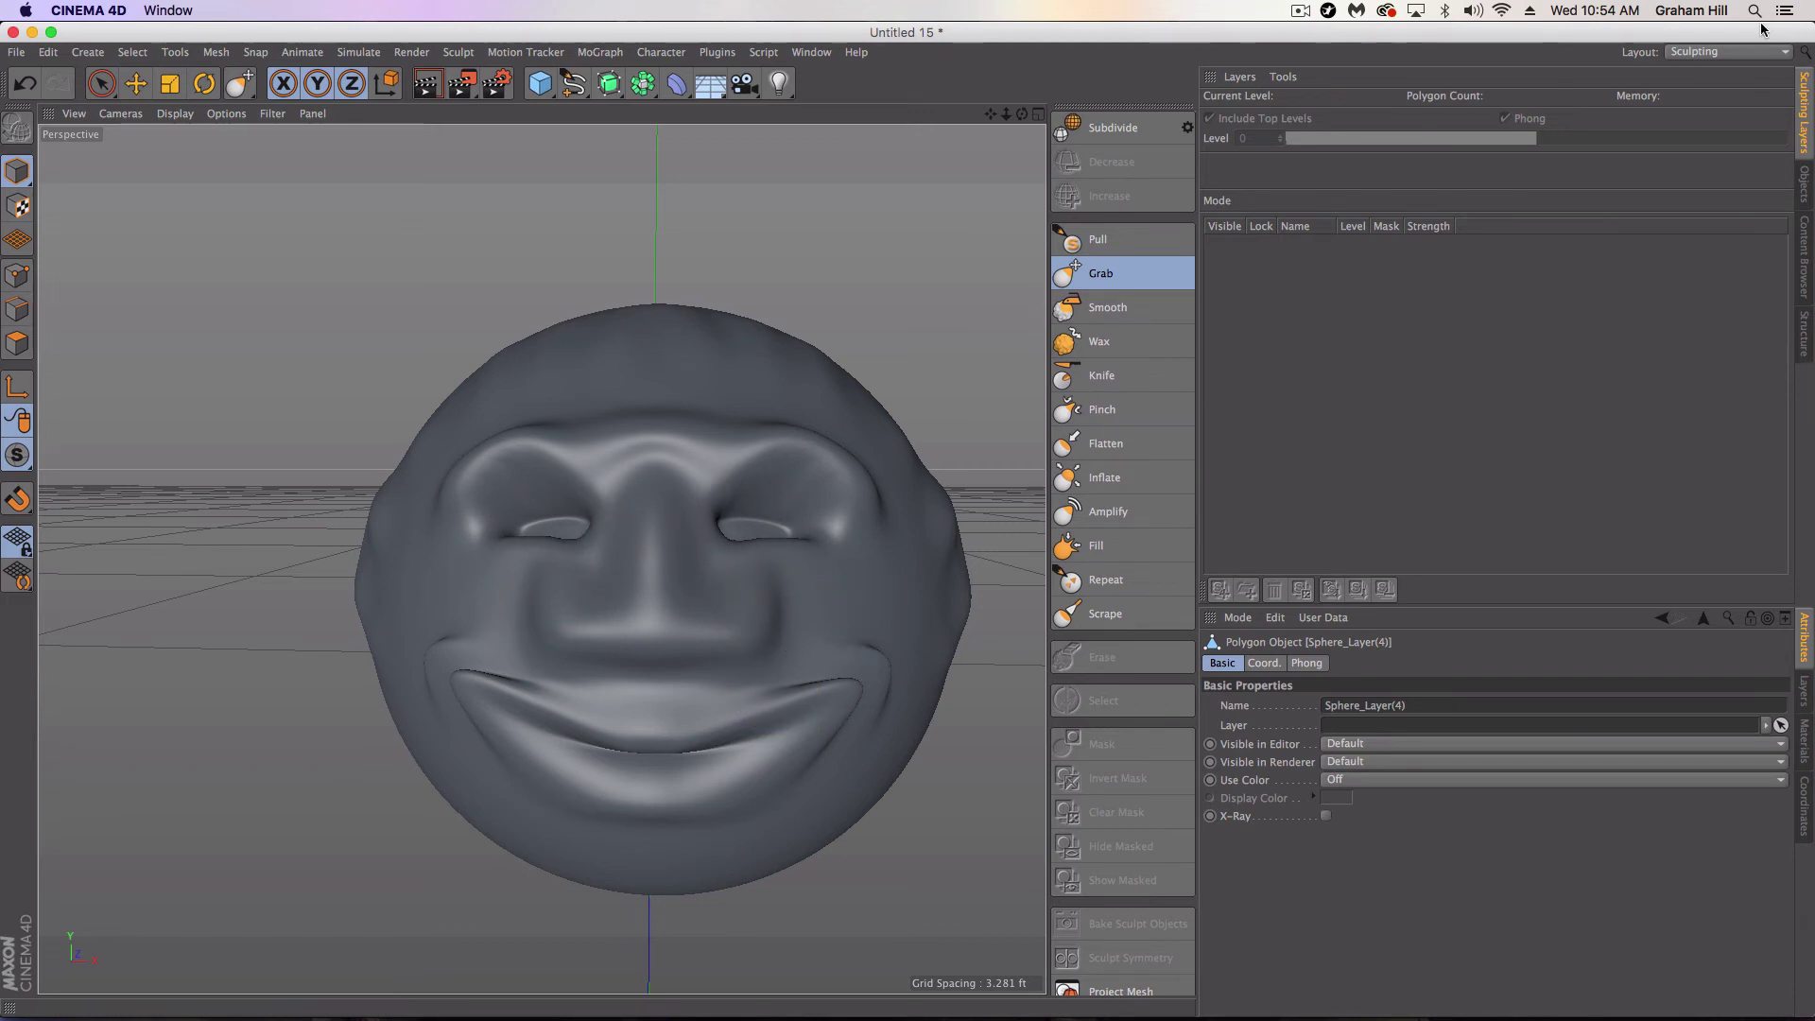
Switch to the Startup layout, set the Pose Morph tag to Animate mode, and test the Pose.0 slider before resetting it to 0%
{"action": "left_click", "coordinate": [1727, 51]}
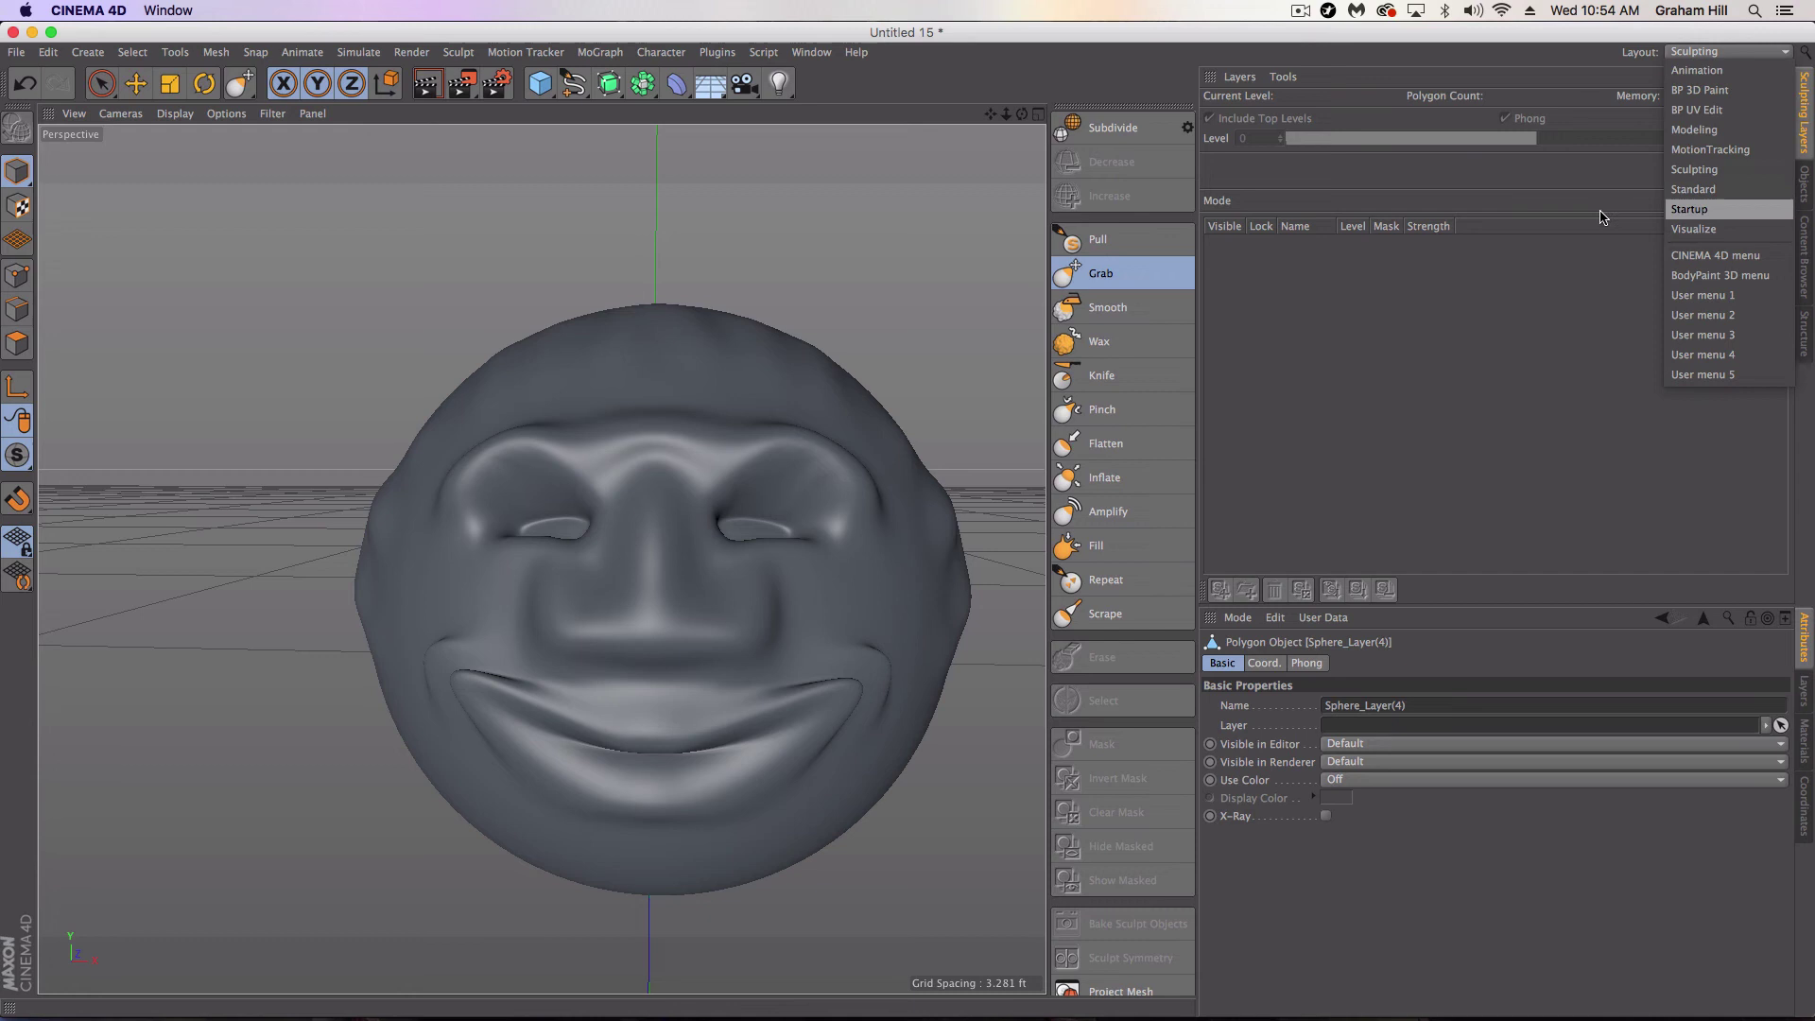
{"action": "left_click", "coordinate": [1682, 209]}
{"action": "left_click", "coordinate": [1369, 100]}
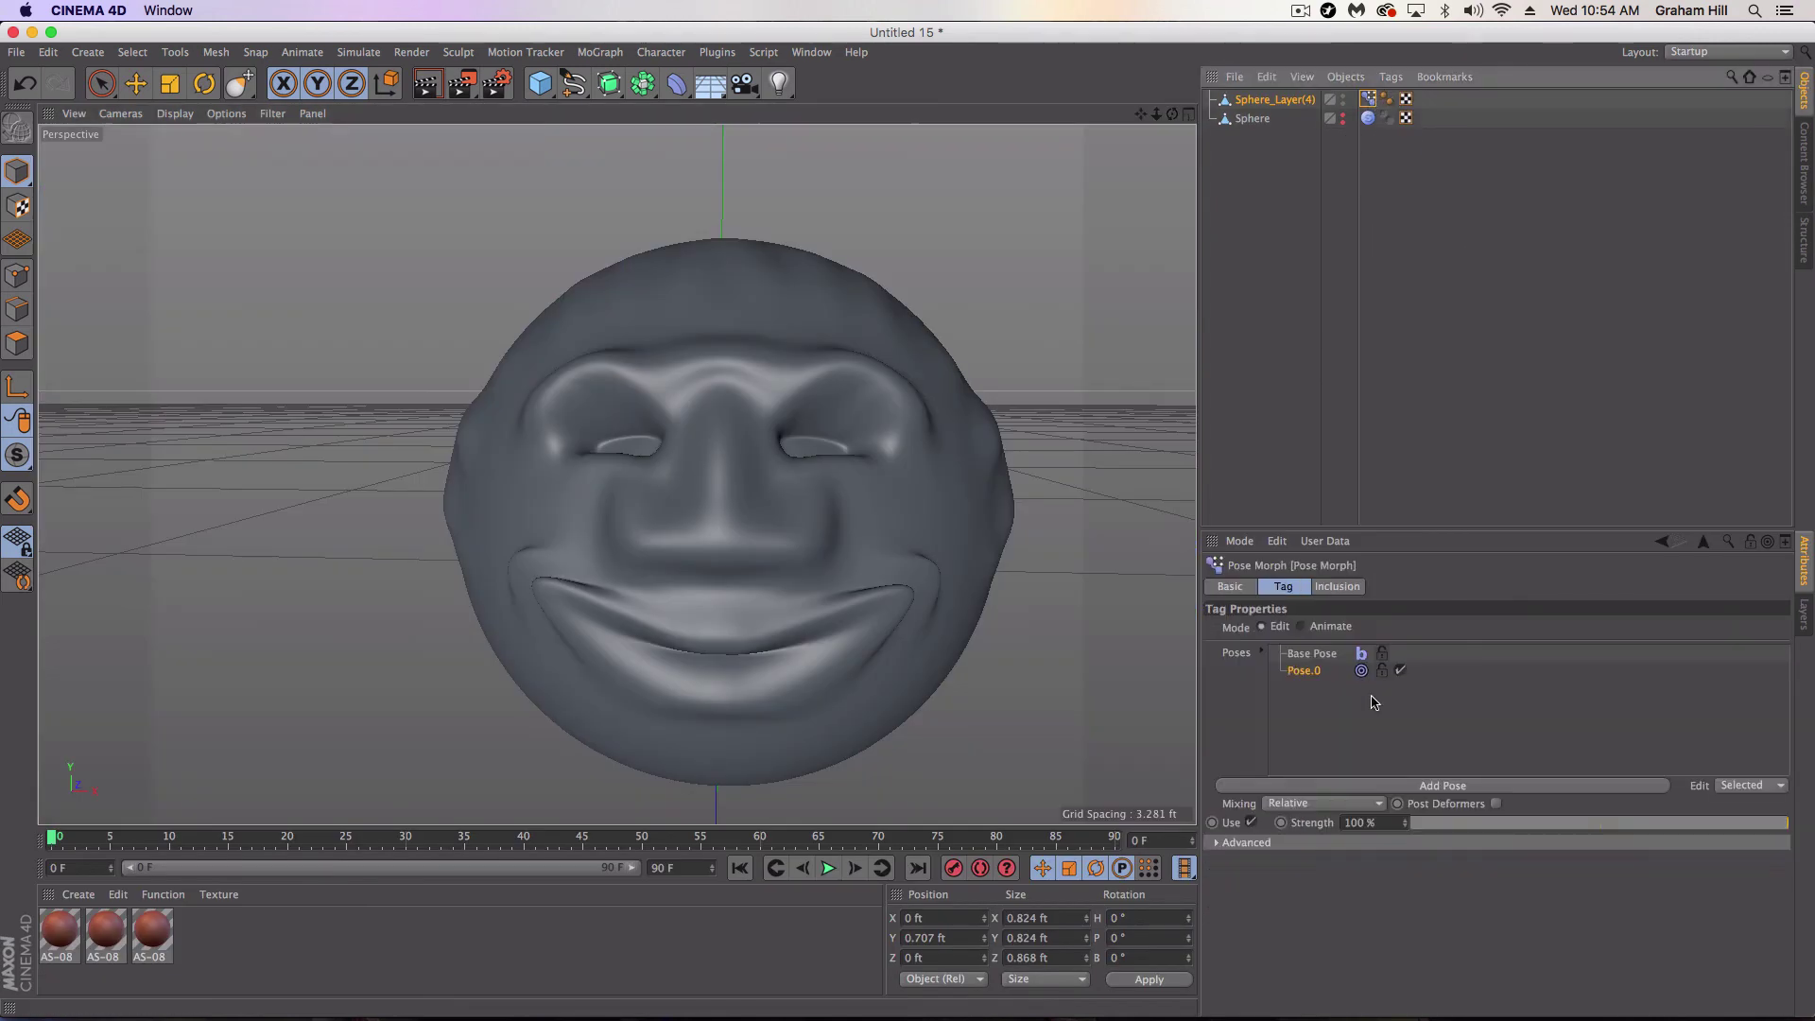
{"action": "left_click", "coordinate": [1303, 627]}
{"action": "left_click_drag", "start_coordinate": [1692, 697], "coordinate": [1811, 674]}
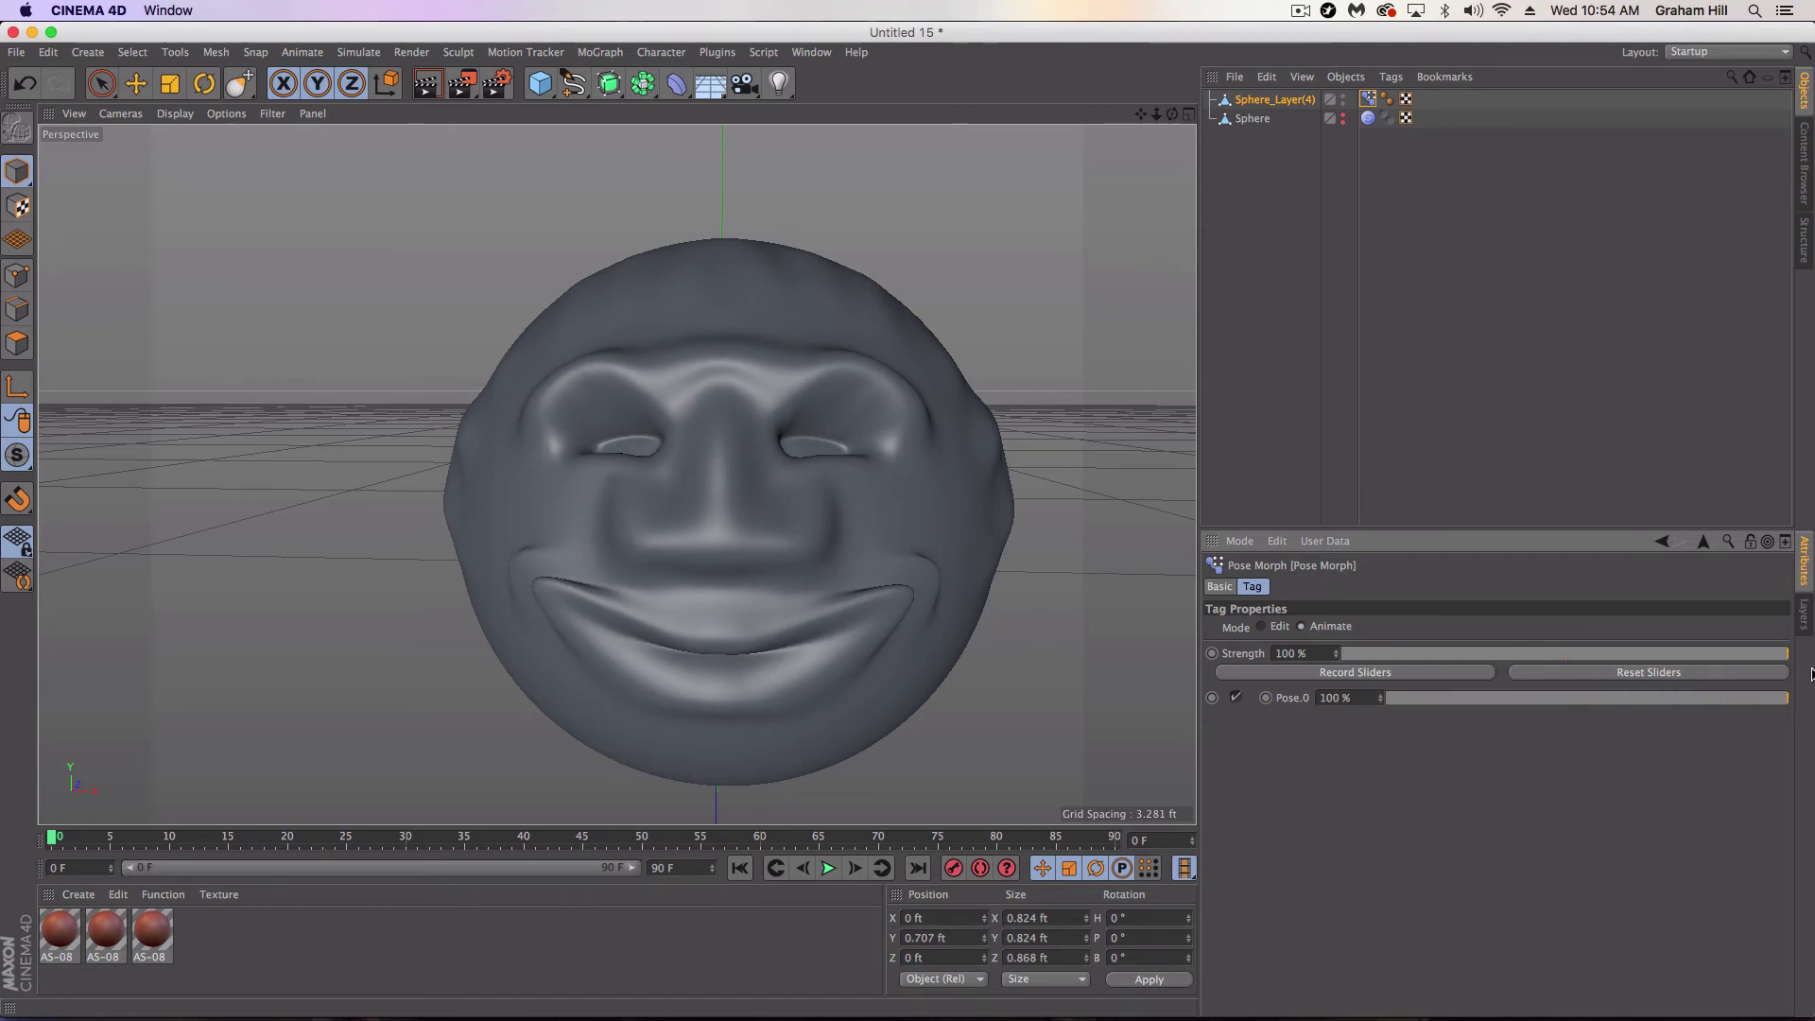
{"action": "left_click", "coordinate": [1692, 671]}
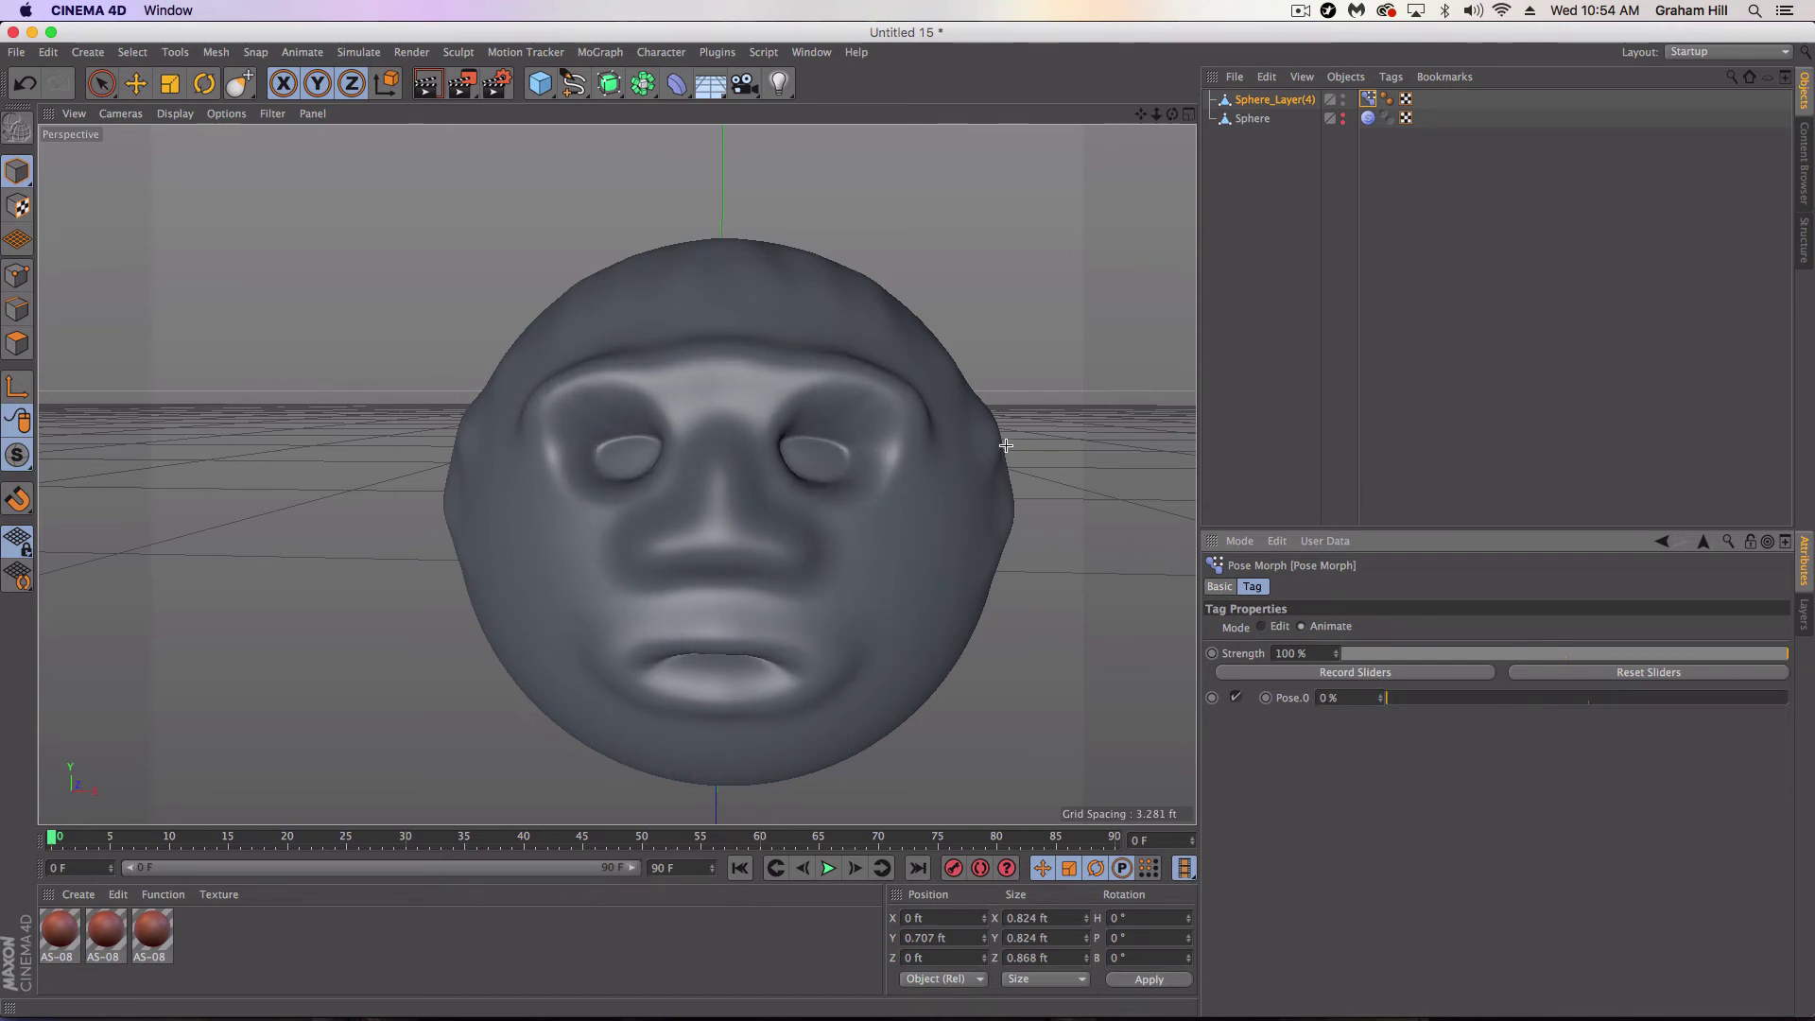
Activate the Move tool and add a Floor object beneath the head
{"action": "scroll", "coordinate": [982, 445], "scroll_direction": "down", "scroll_amount": 4}
{"action": "middle_click_drag", "start_coordinate": [976, 445], "coordinate": [794, 475], "text": "alt"}
{"action": "left_click_drag", "start_coordinate": [782, 485], "coordinate": [802, 477], "text": "alt"}
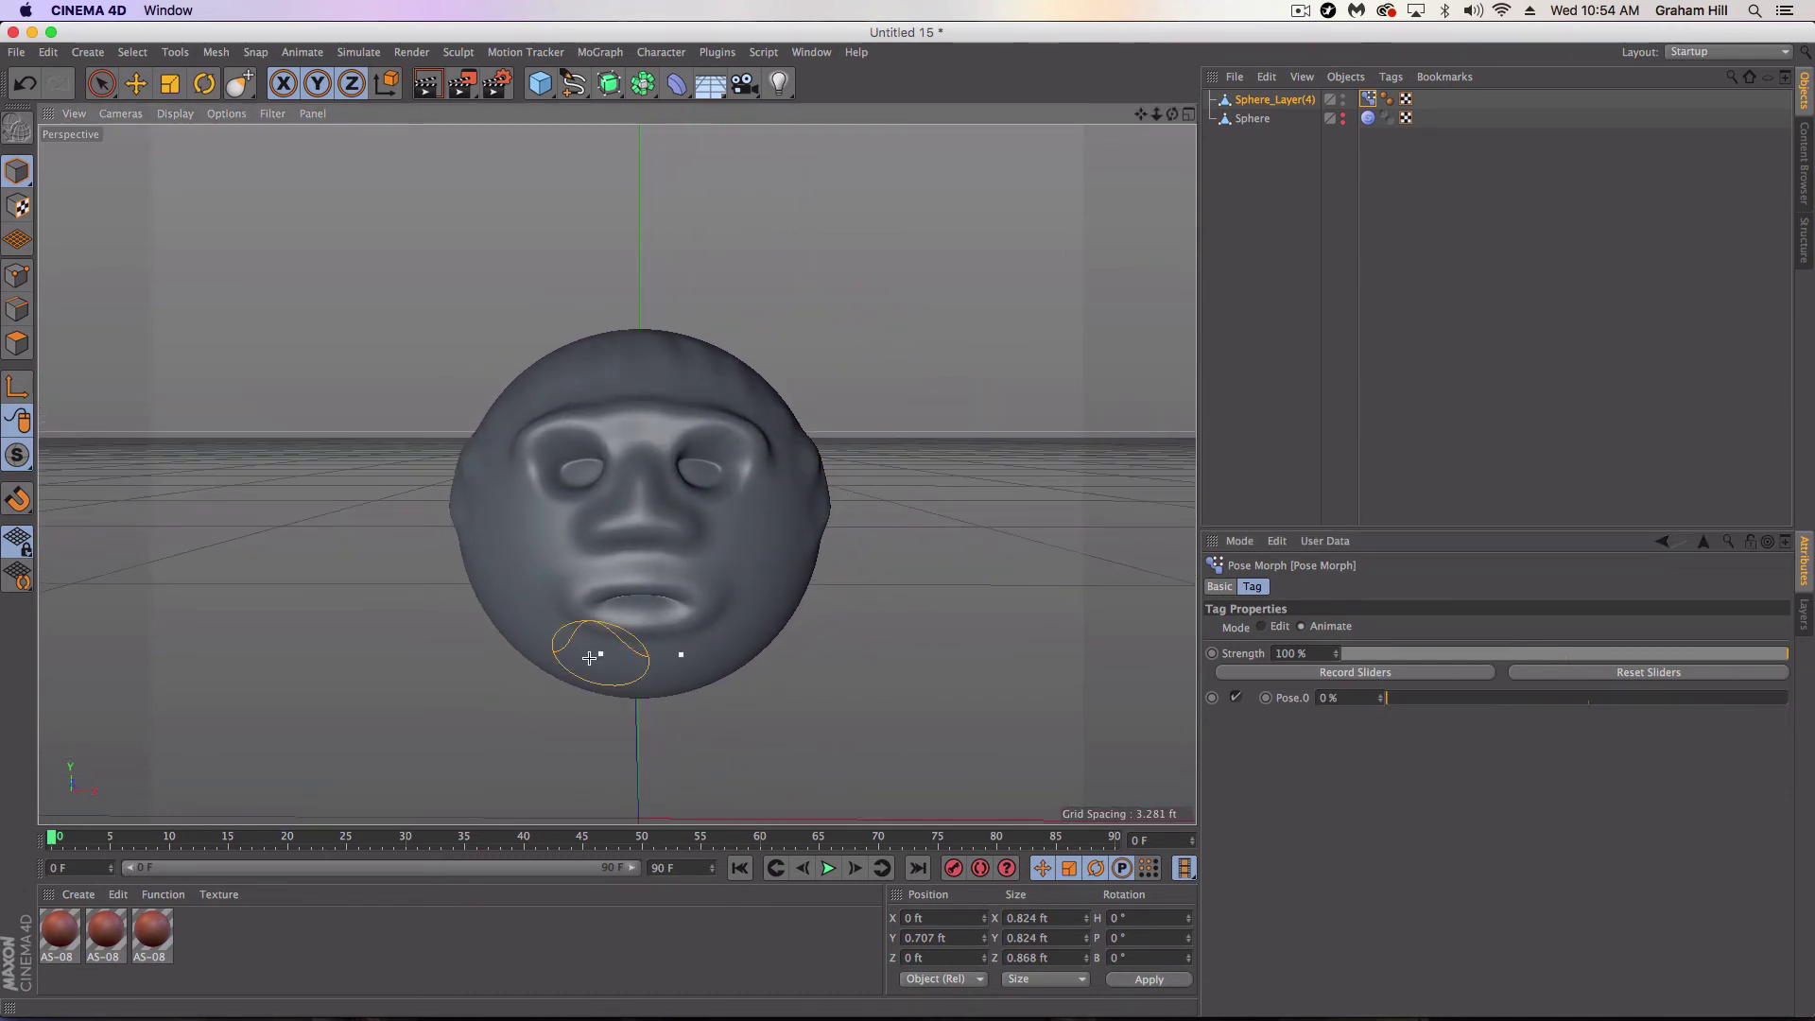
{"action": "left_click", "coordinate": [137, 87]}
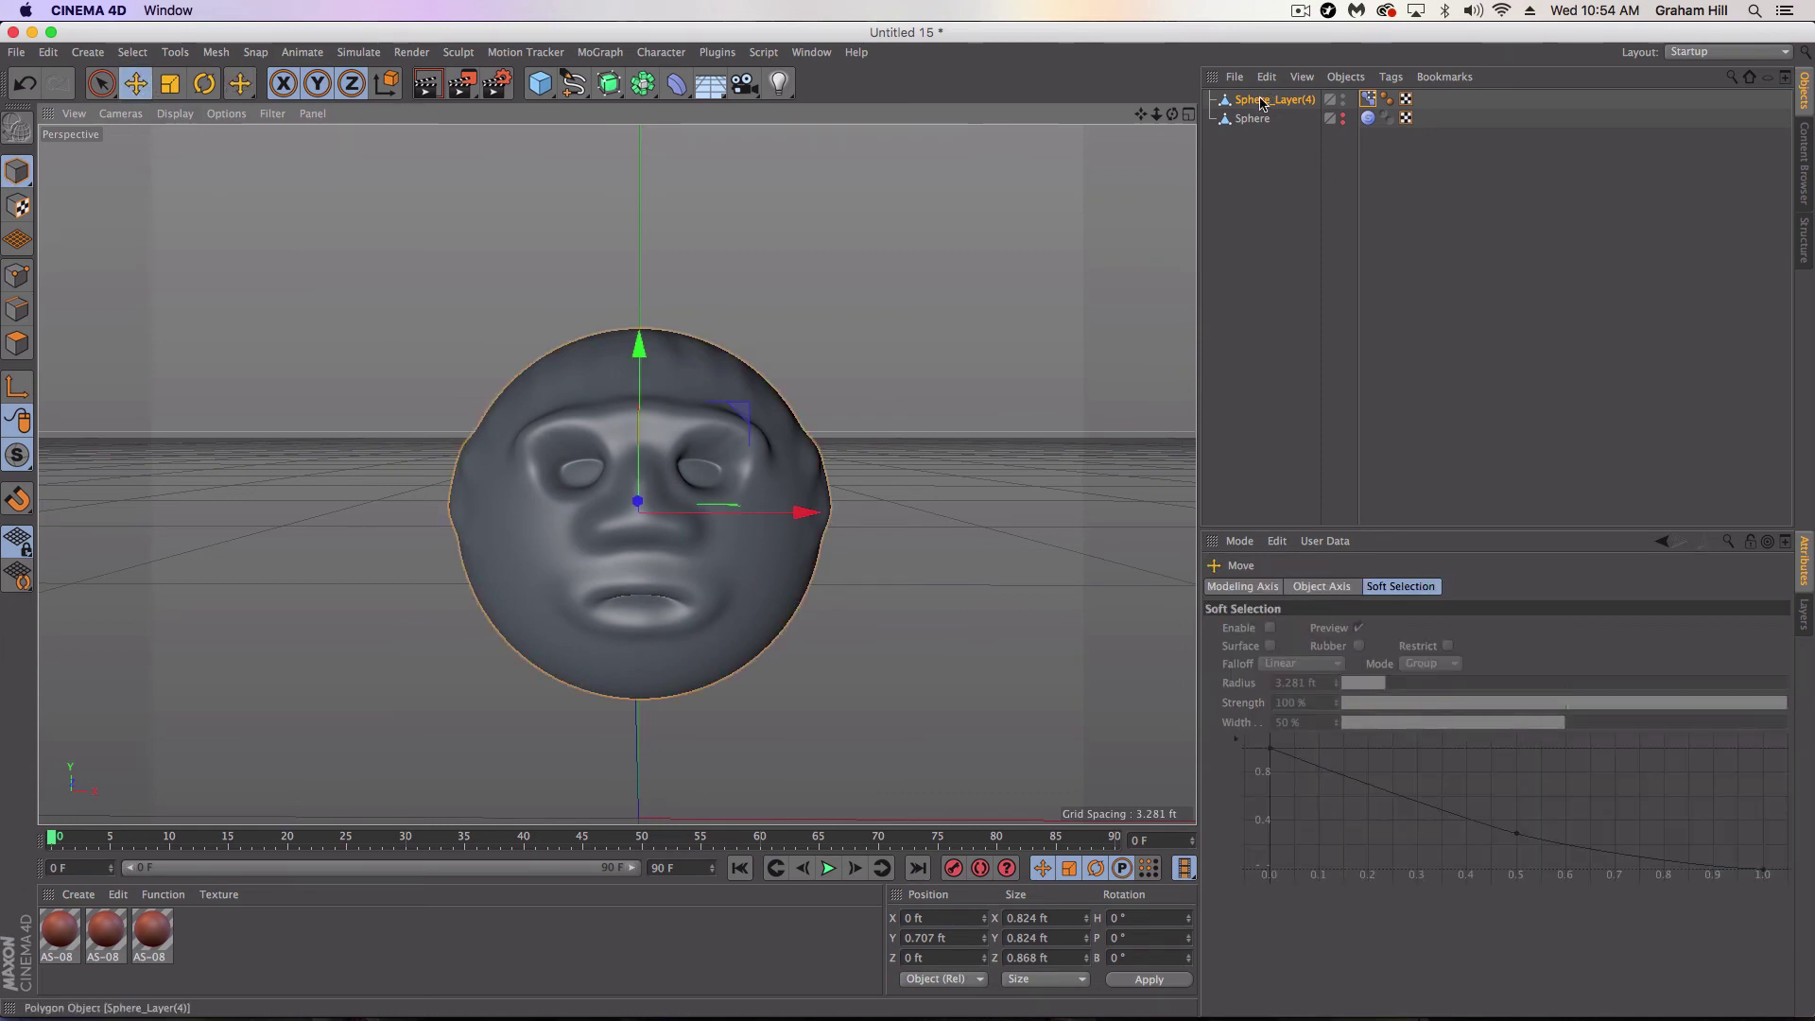
{"action": "left_click", "coordinate": [713, 86]}
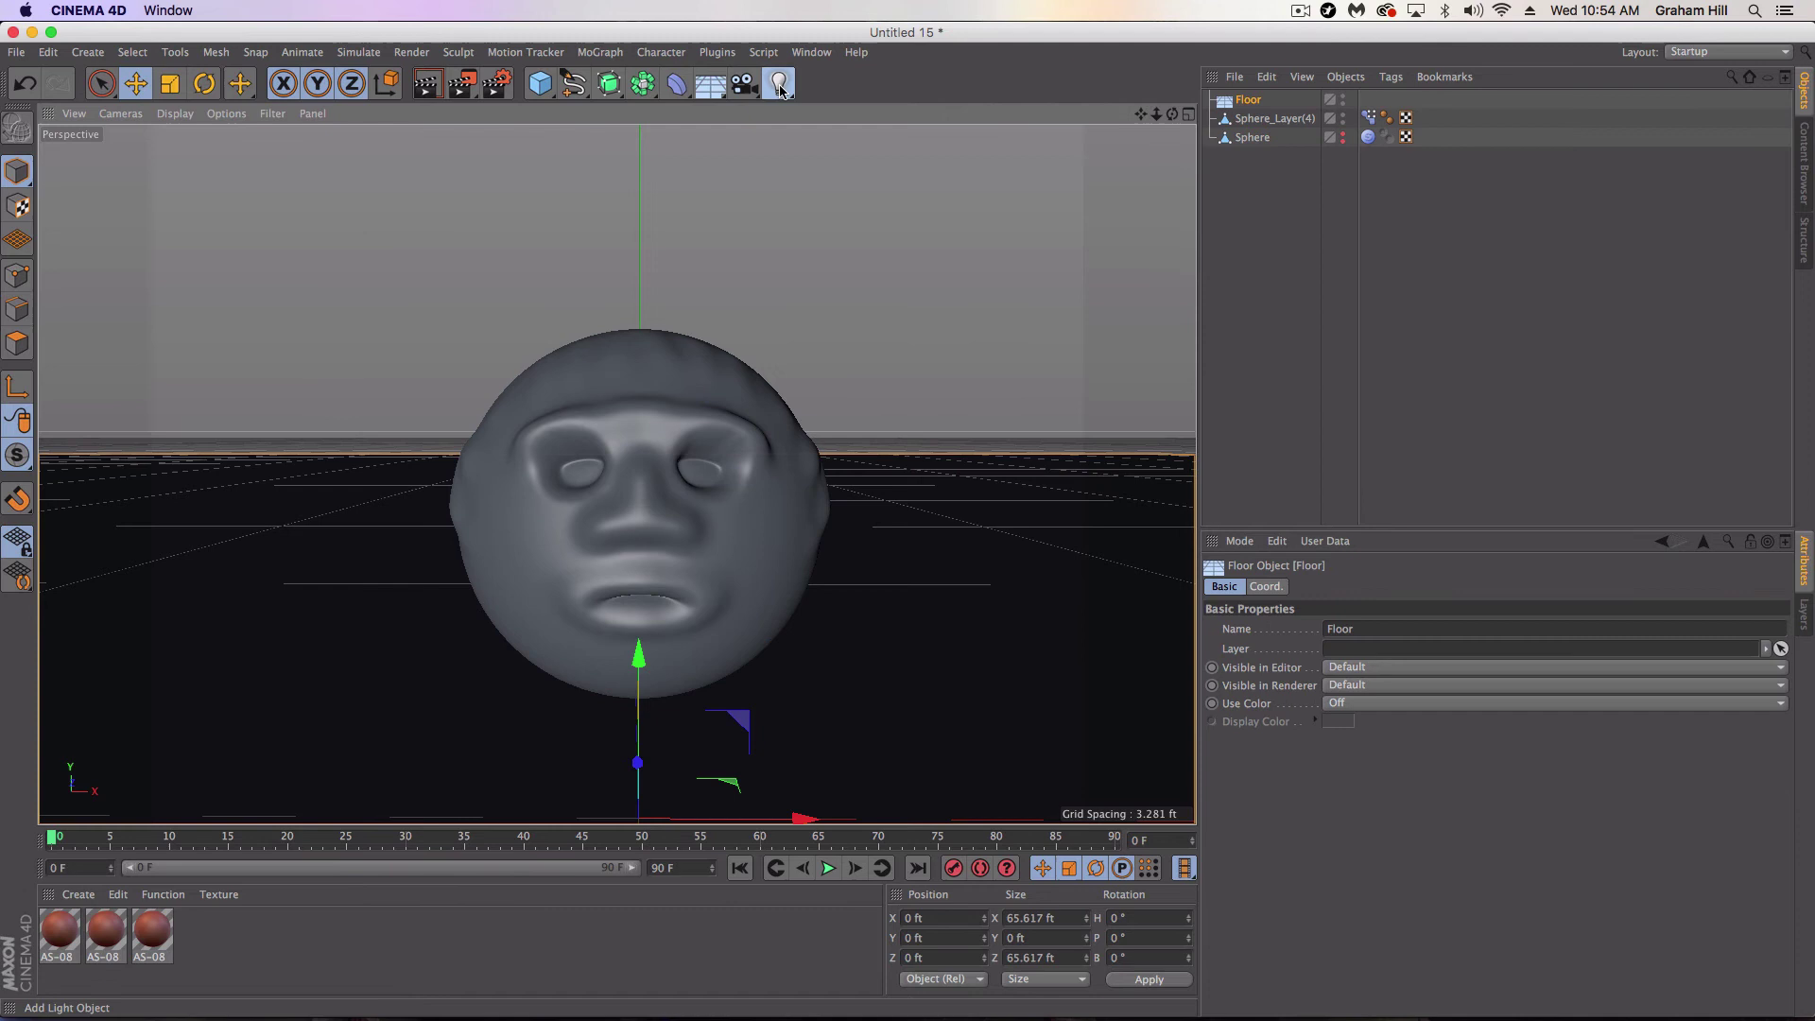
Add an Omni light and place it low in front of the face at about Y 0.258 ft, Z -0.717 ft
{"action": "left_click", "coordinate": [779, 83]}
{"action": "left_click_drag", "start_coordinate": [644, 657], "coordinate": [642, 624]}
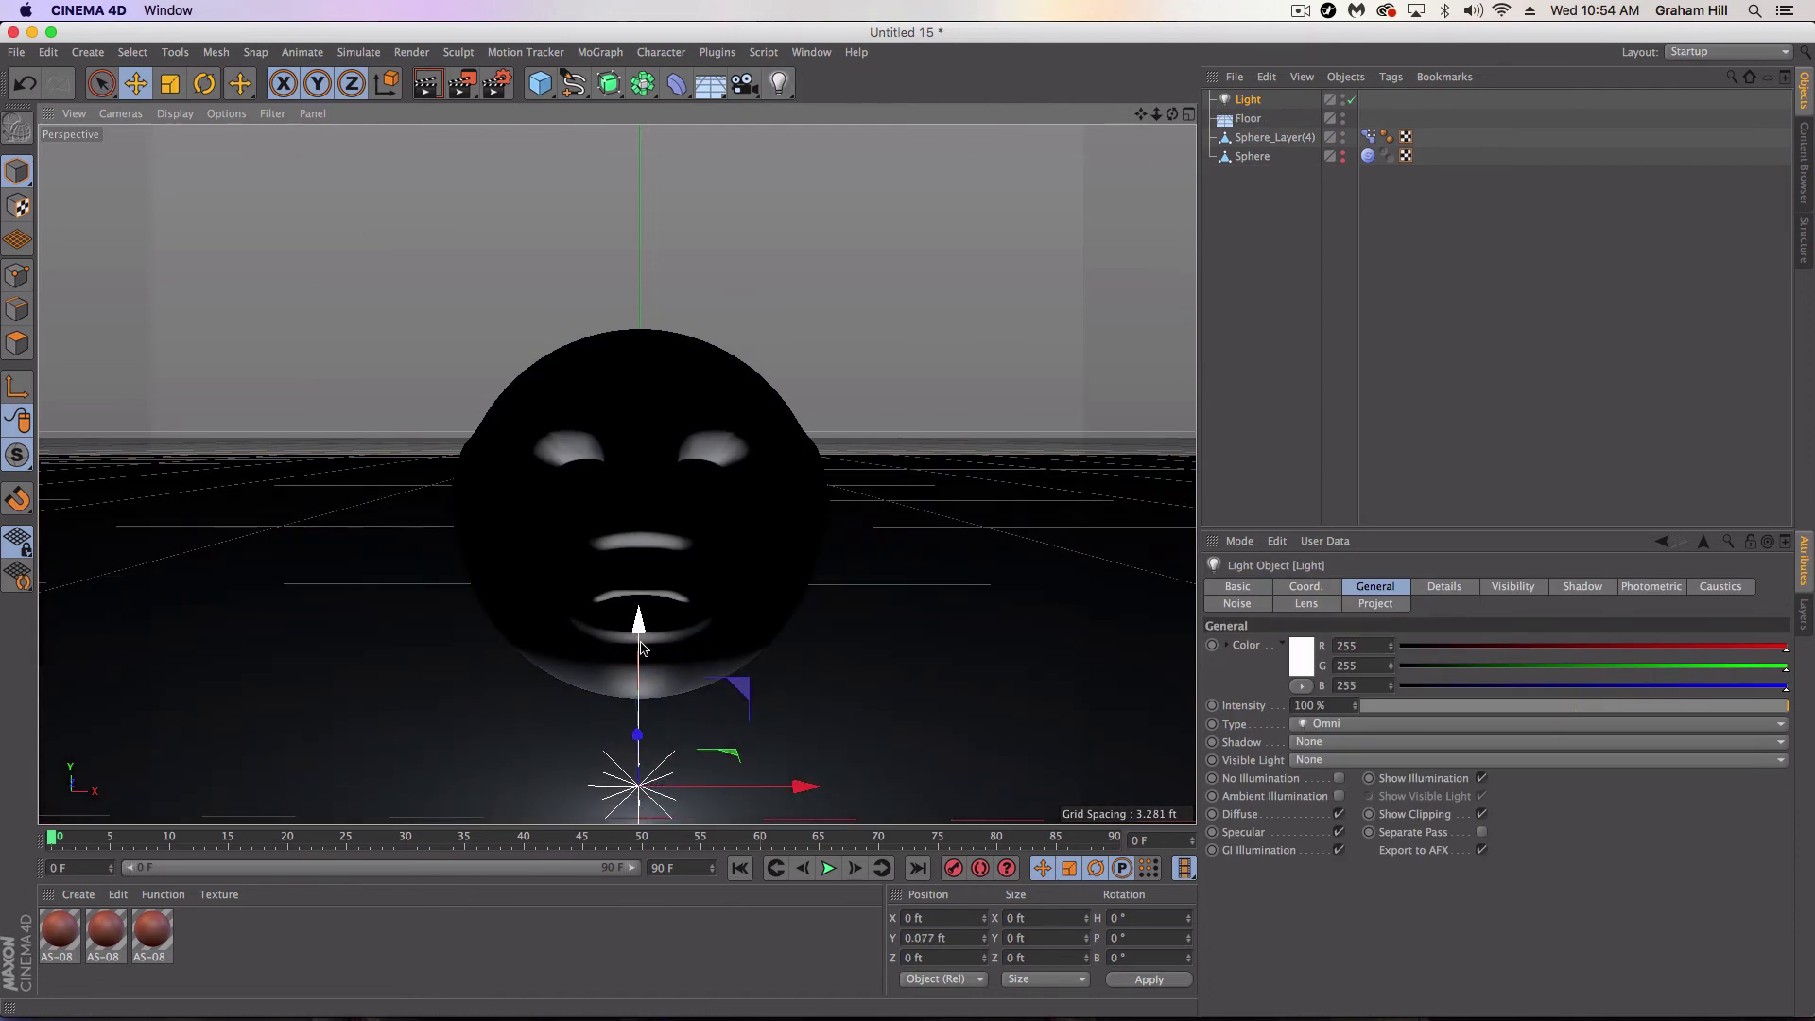
{"action": "left_click_drag", "start_coordinate": [620, 722], "coordinate": [801, 770], "text": "alt"}
{"action": "left_click_drag", "start_coordinate": [858, 683], "coordinate": [862, 595]}
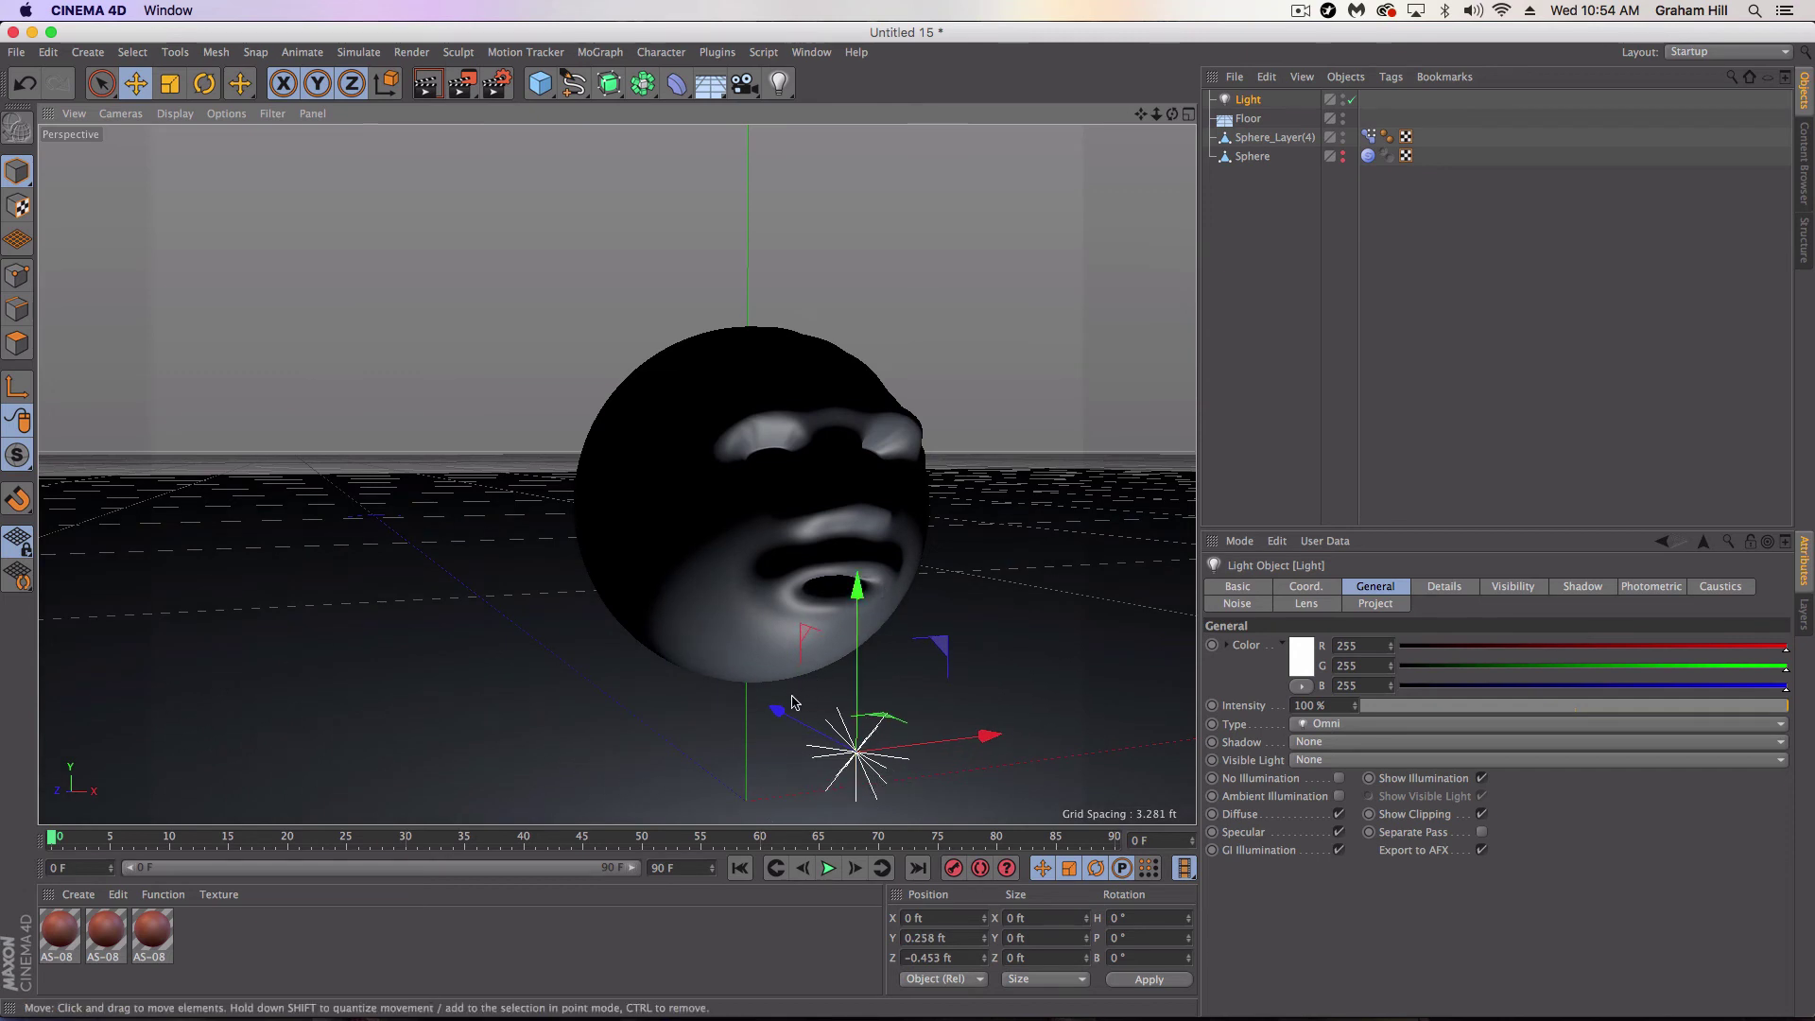
{"action": "left_click_drag", "start_coordinate": [783, 718], "coordinate": [872, 766]}
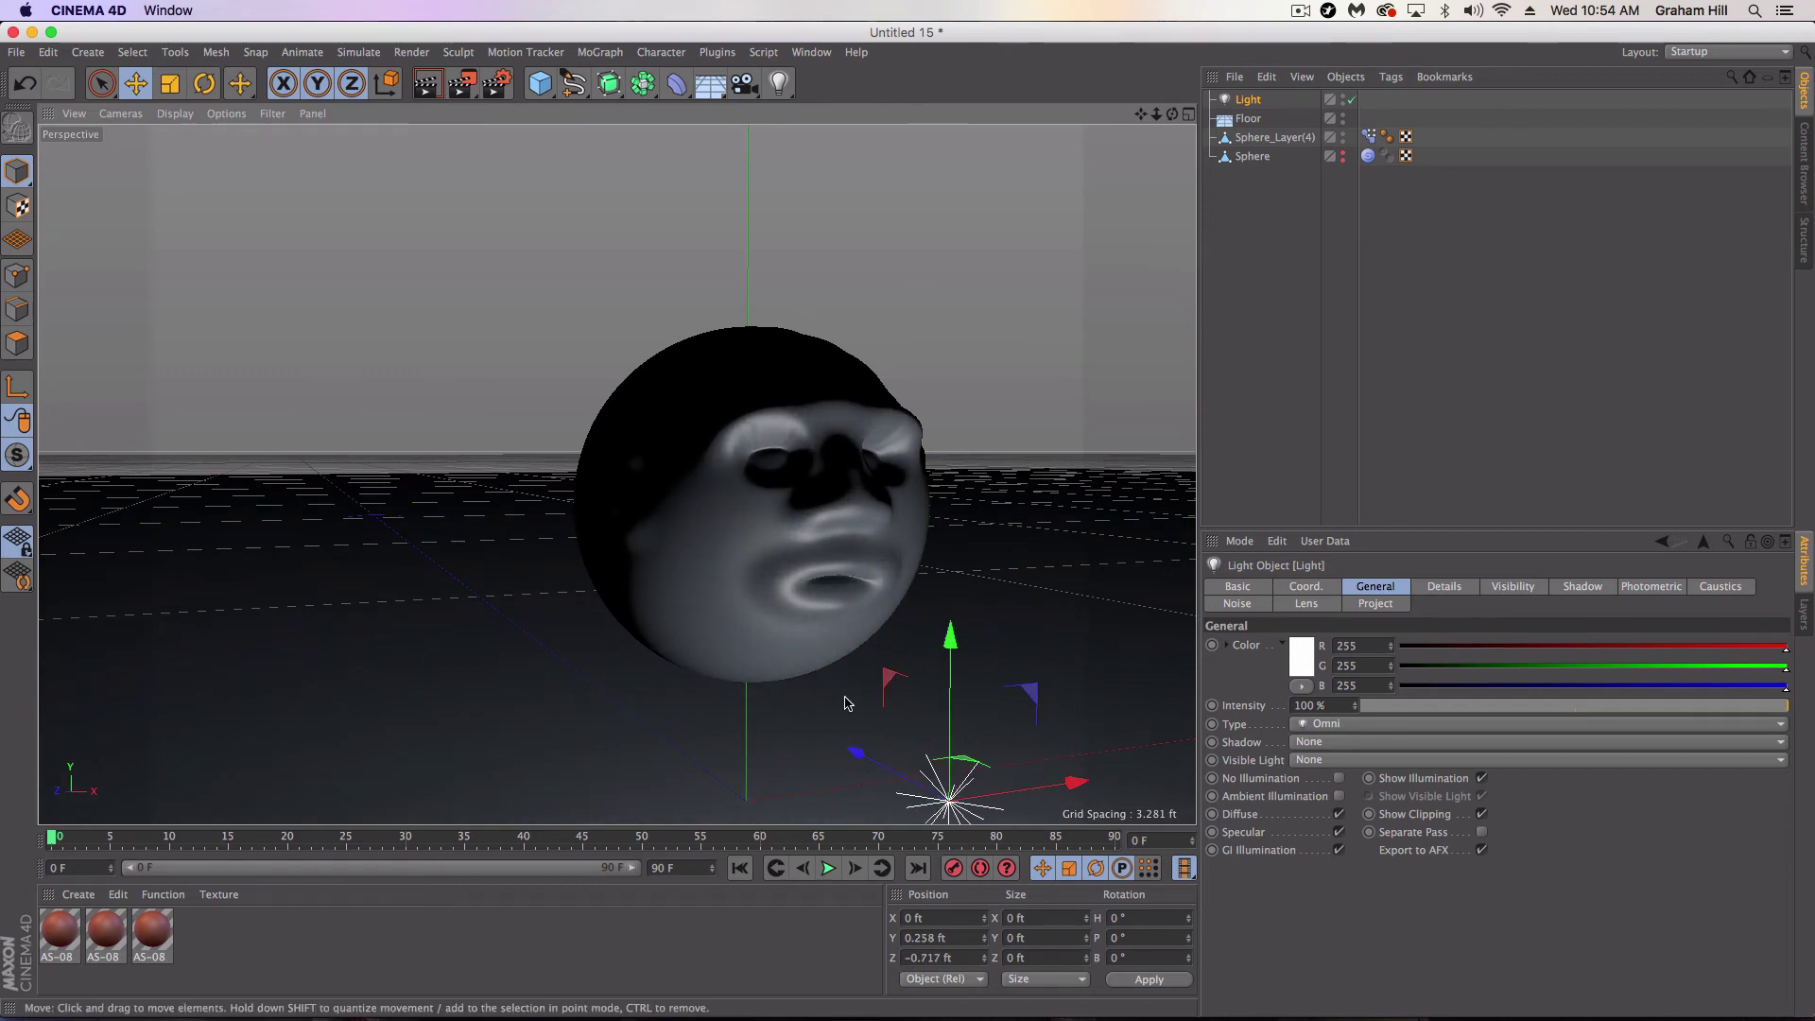
Animate Pose.0 in the Pose Morph tag from 0% at frame 0 to 100% at frame 90, and scrub the timeline back to frame 0
{"action": "left_click_drag", "start_coordinate": [846, 697], "coordinate": [786, 695], "text": "alt"}
{"action": "left_click_drag", "start_coordinate": [608, 644], "coordinate": [642, 642], "text": "alt"}
{"action": "scroll", "coordinate": [651, 629], "scroll_direction": "up", "scroll_amount": 3}
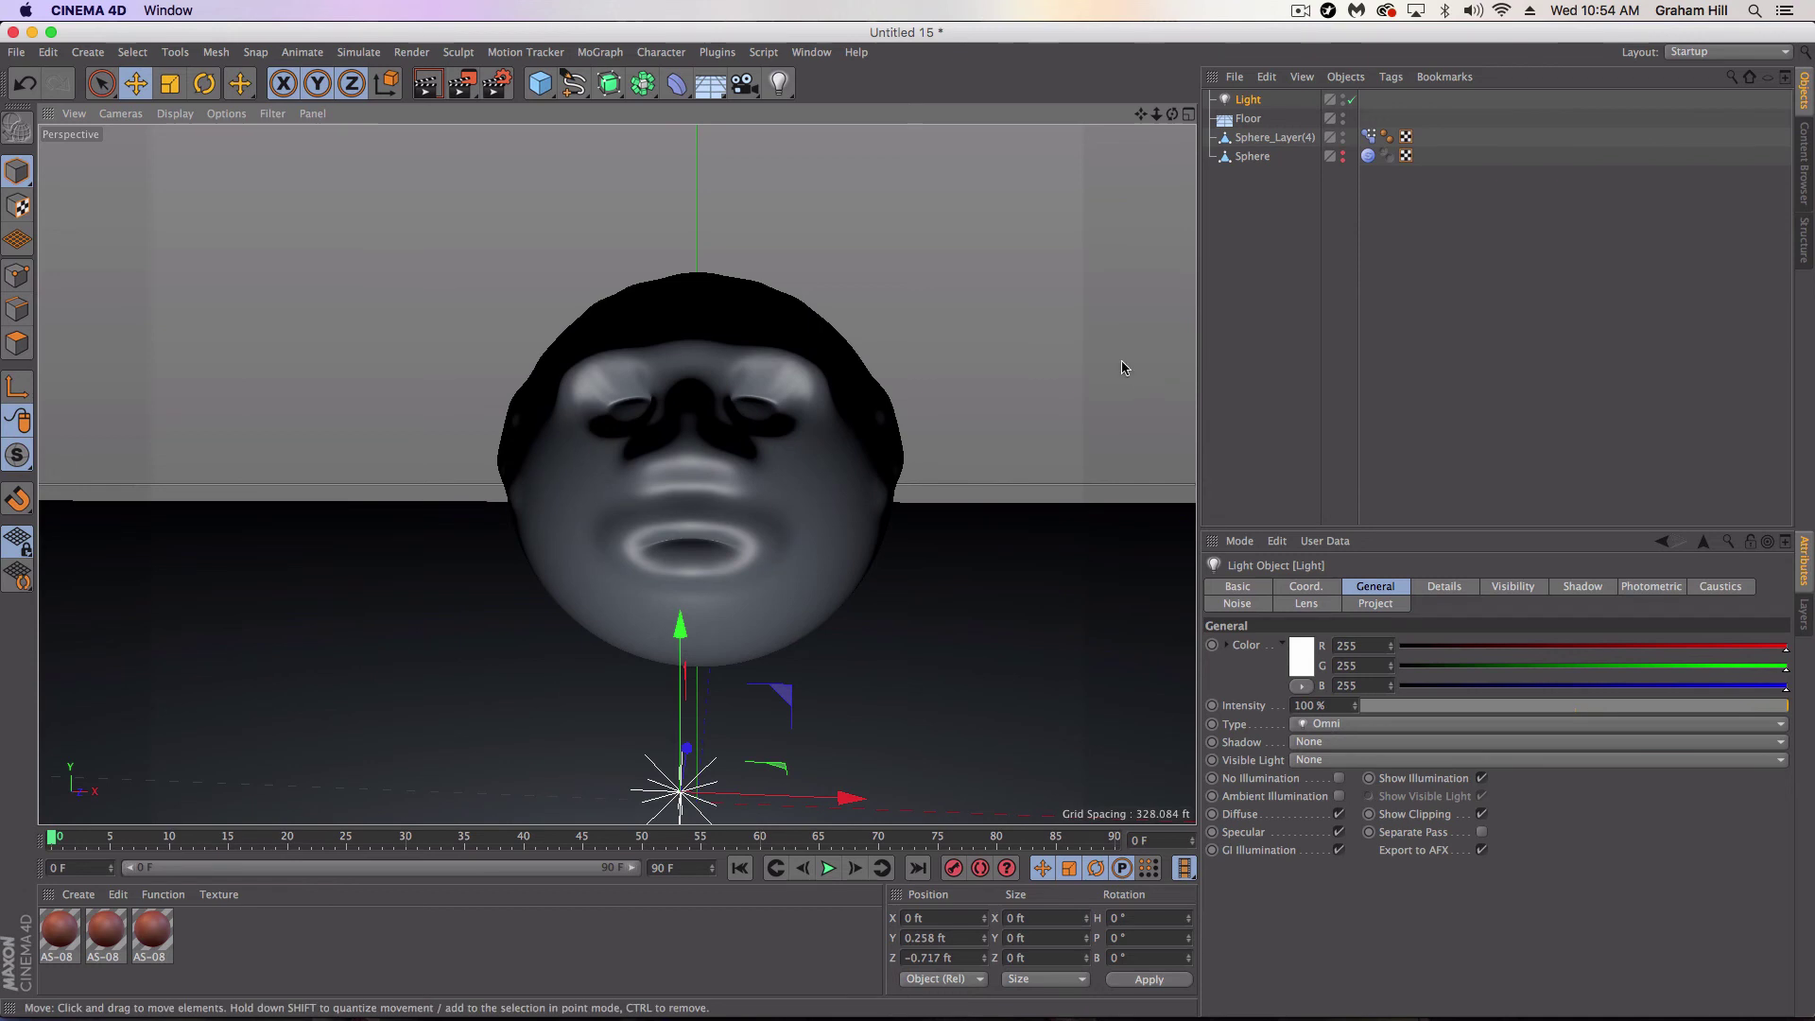
{"action": "left_click", "coordinate": [1368, 137]}
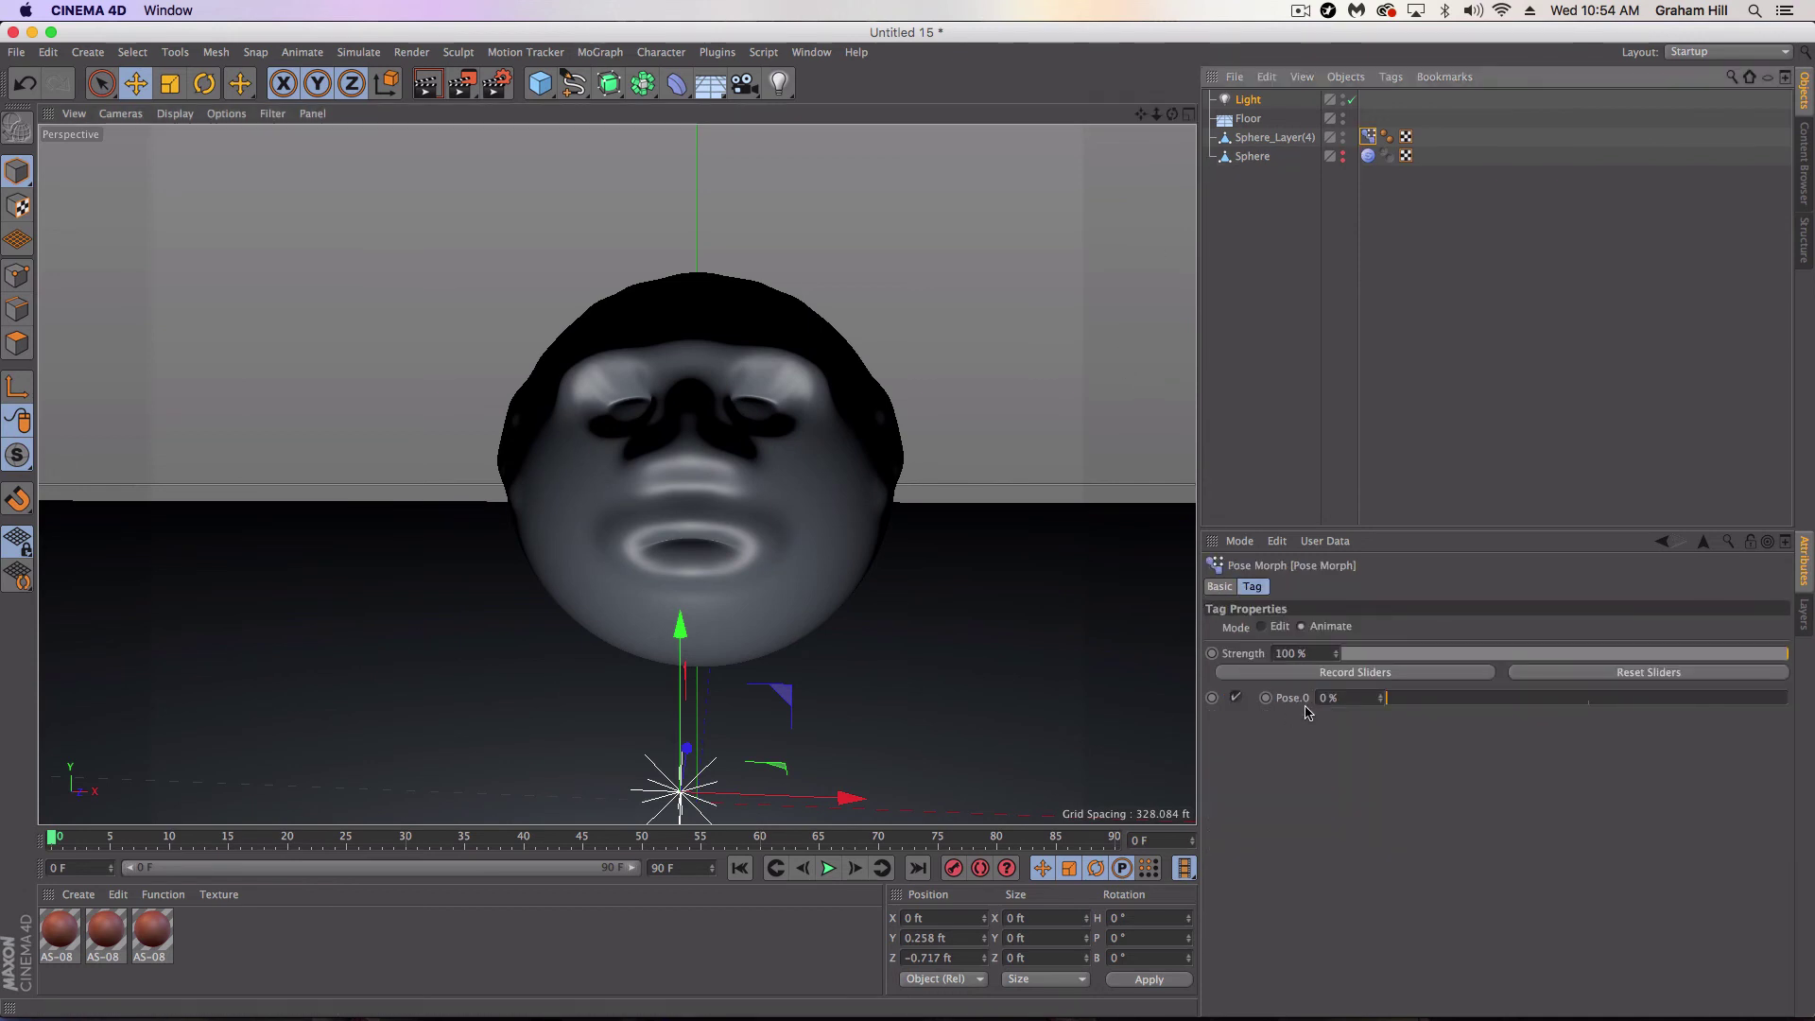
{"action": "left_click", "coordinate": [1381, 674]}
{"action": "left_click_drag", "start_coordinate": [1043, 841], "coordinate": [1234, 821]}
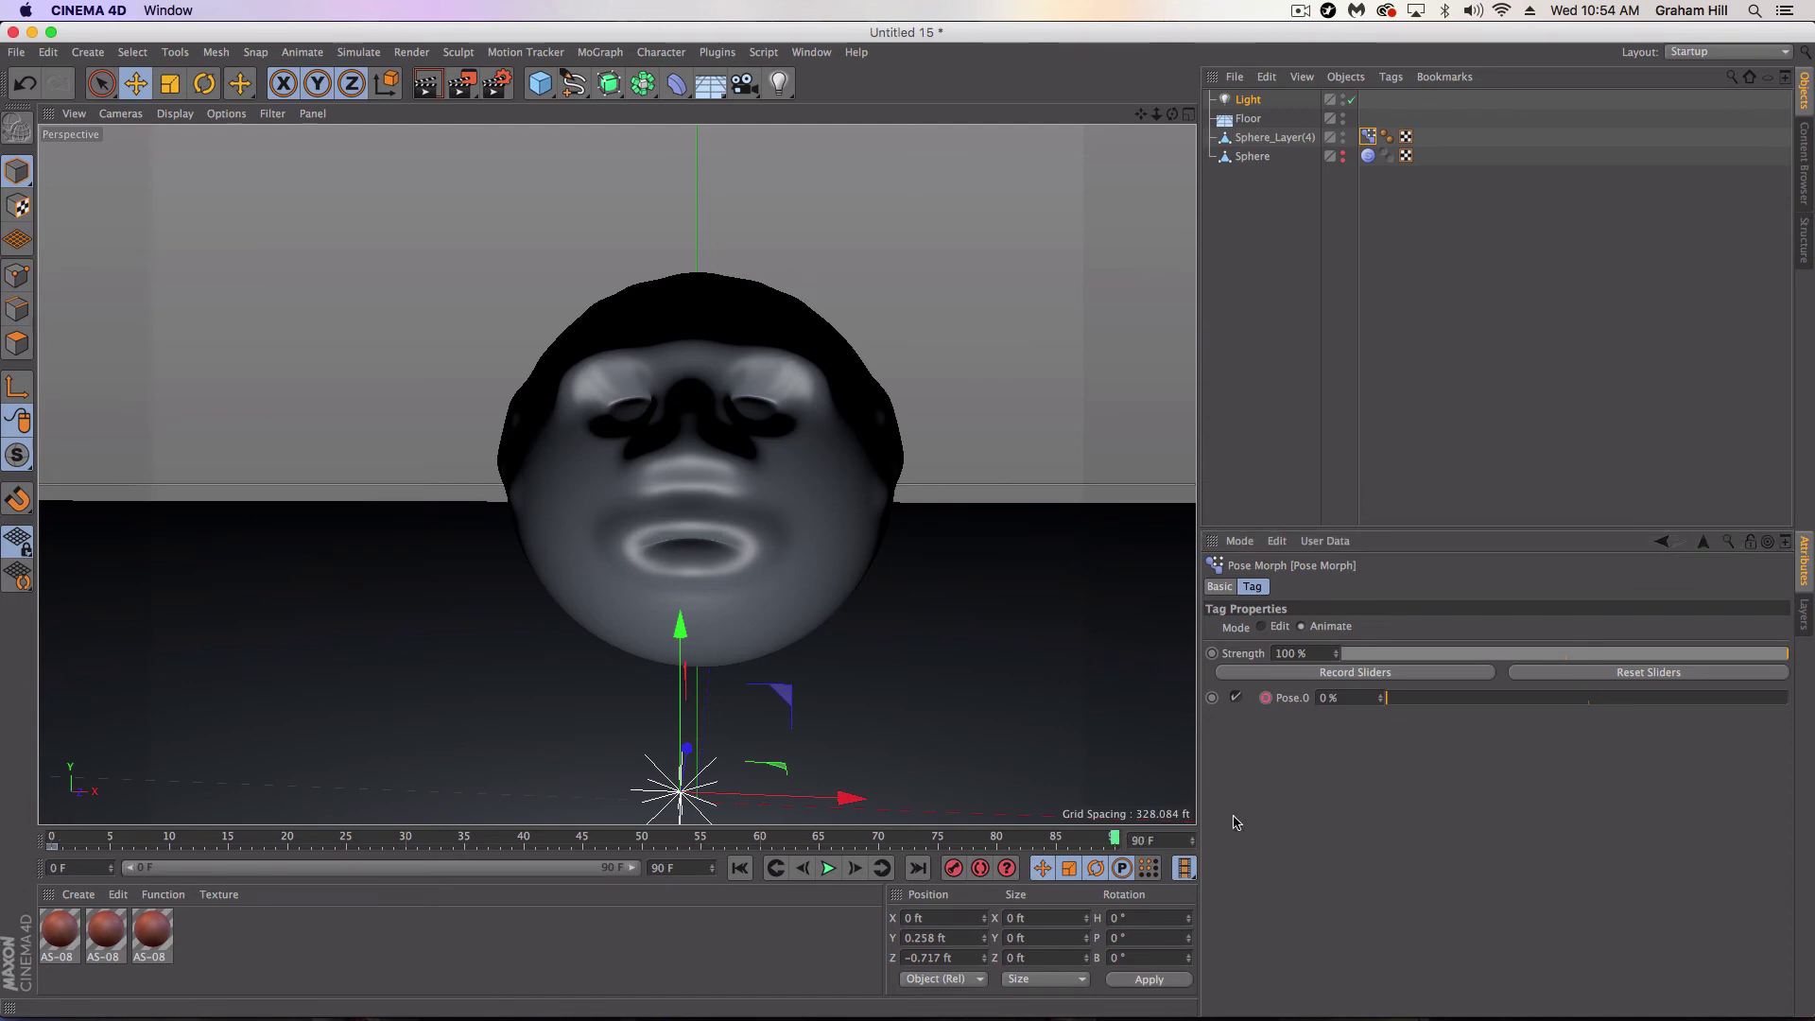
{"action": "left_click_drag", "start_coordinate": [1397, 701], "coordinate": [1812, 690]}
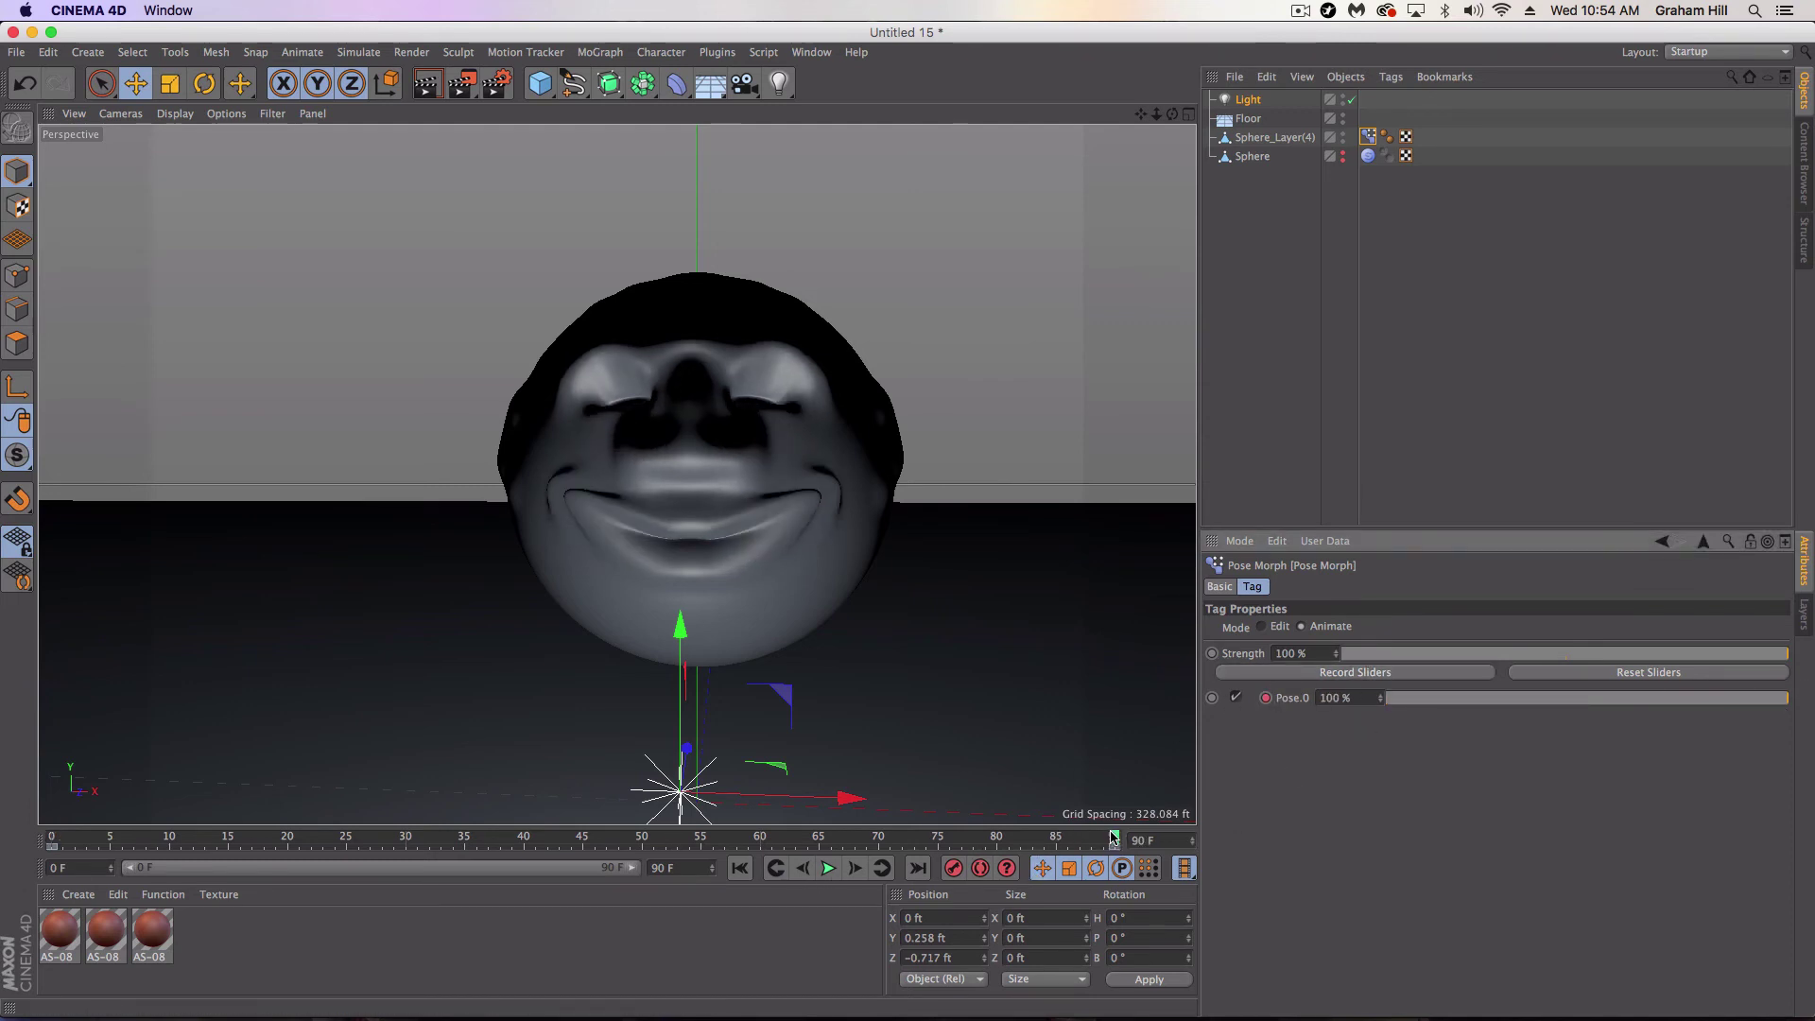
{"action": "left_click_drag", "start_coordinate": [1112, 838], "coordinate": [41, 764]}
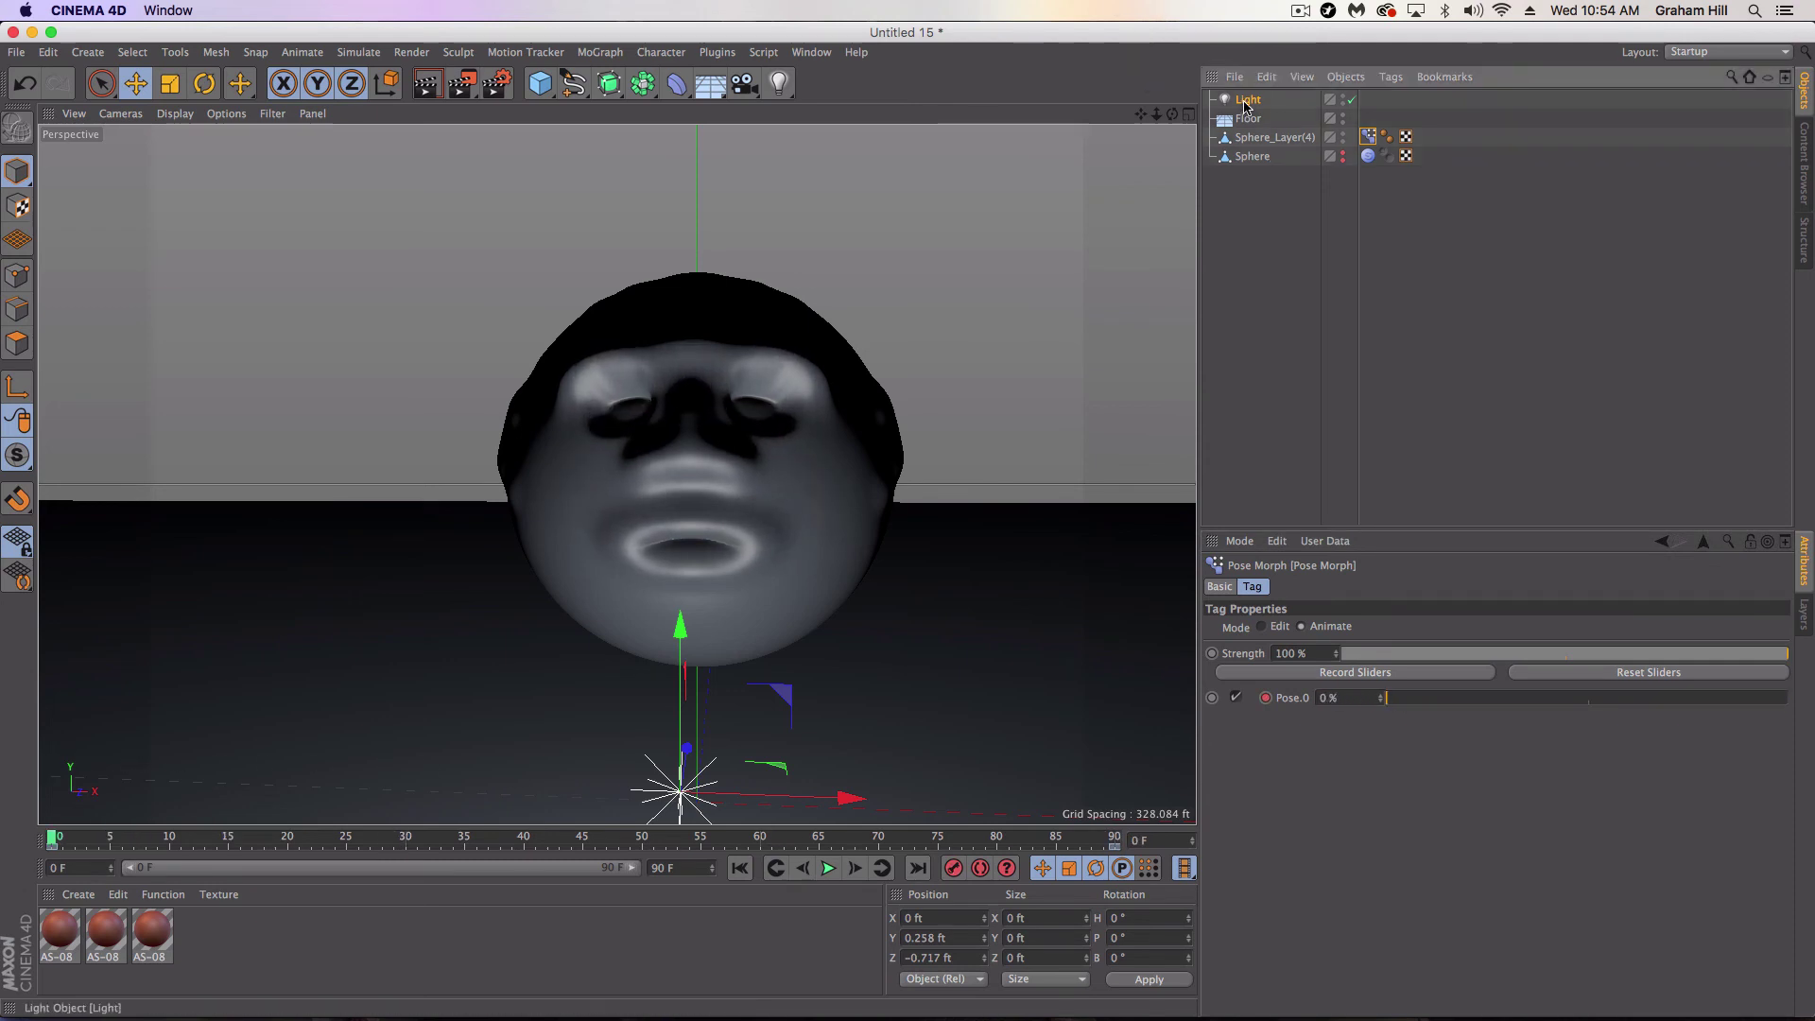
Set the light's shadow type to Shadow Maps (Soft)
{"action": "left_click", "coordinate": [1244, 103]}
{"action": "left_click", "coordinate": [1570, 588]}
{"action": "left_click", "coordinate": [1338, 645]}
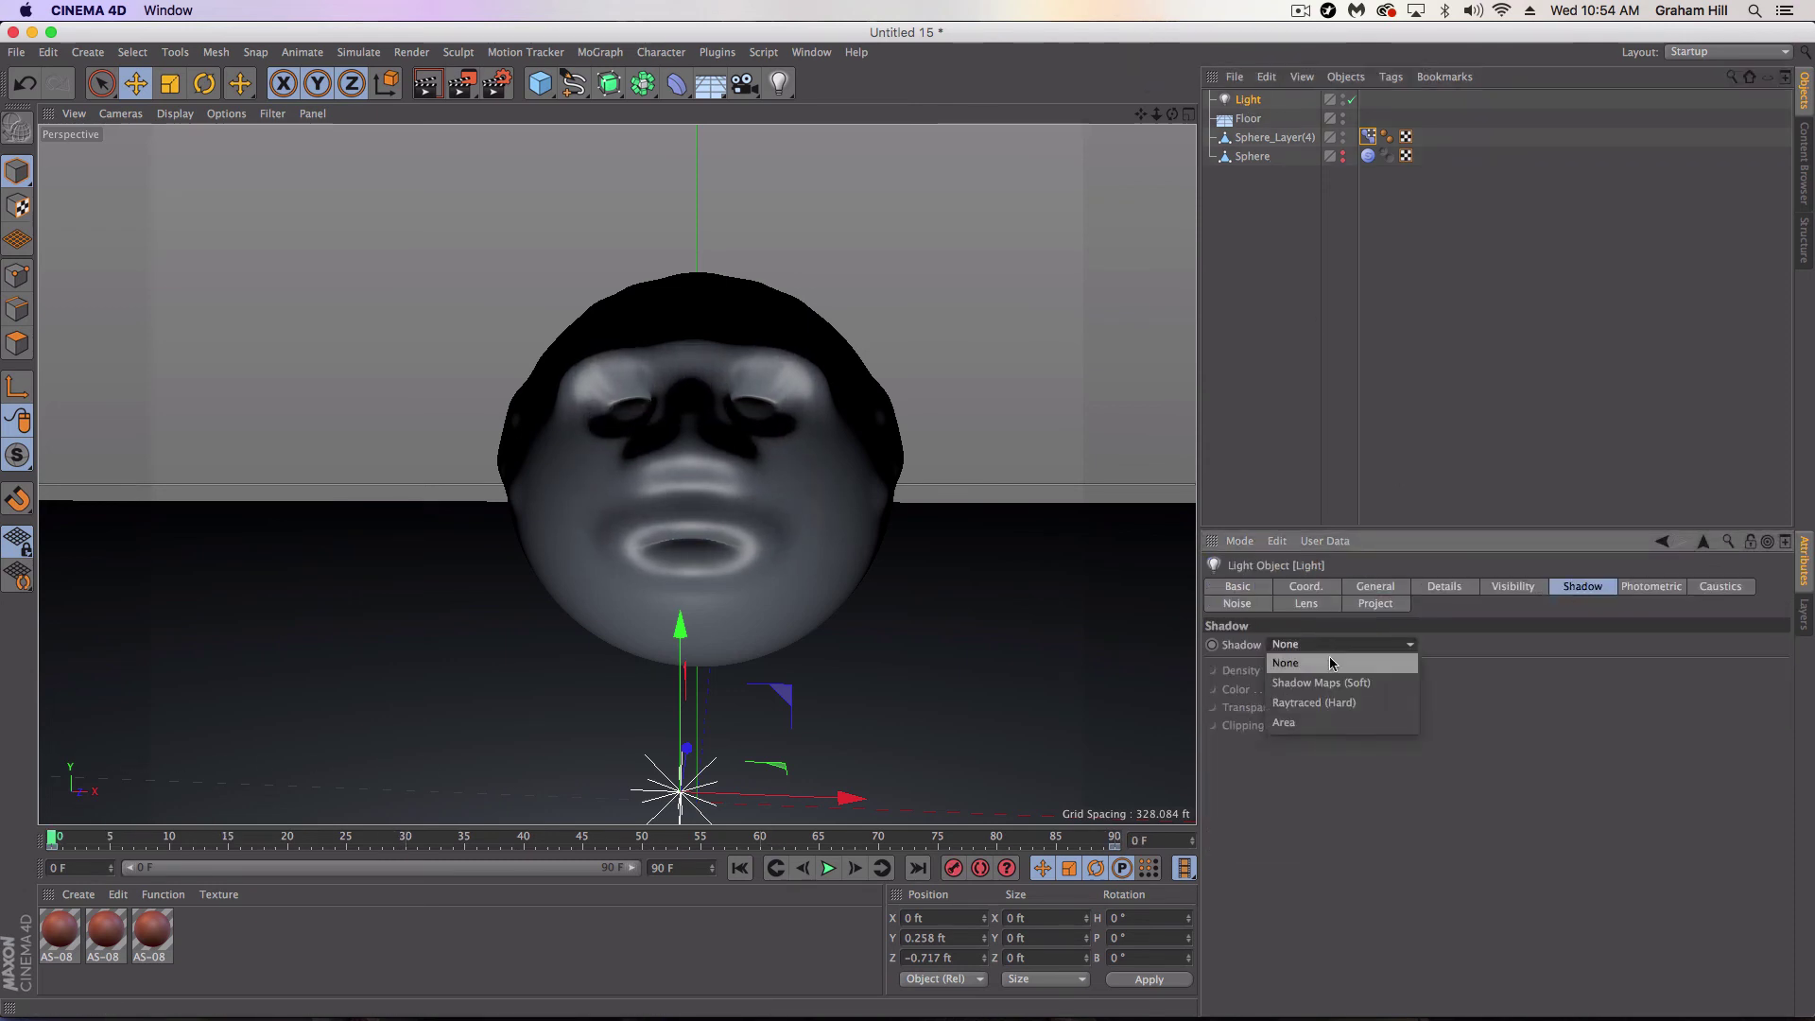
{"action": "left_click", "coordinate": [1328, 679]}
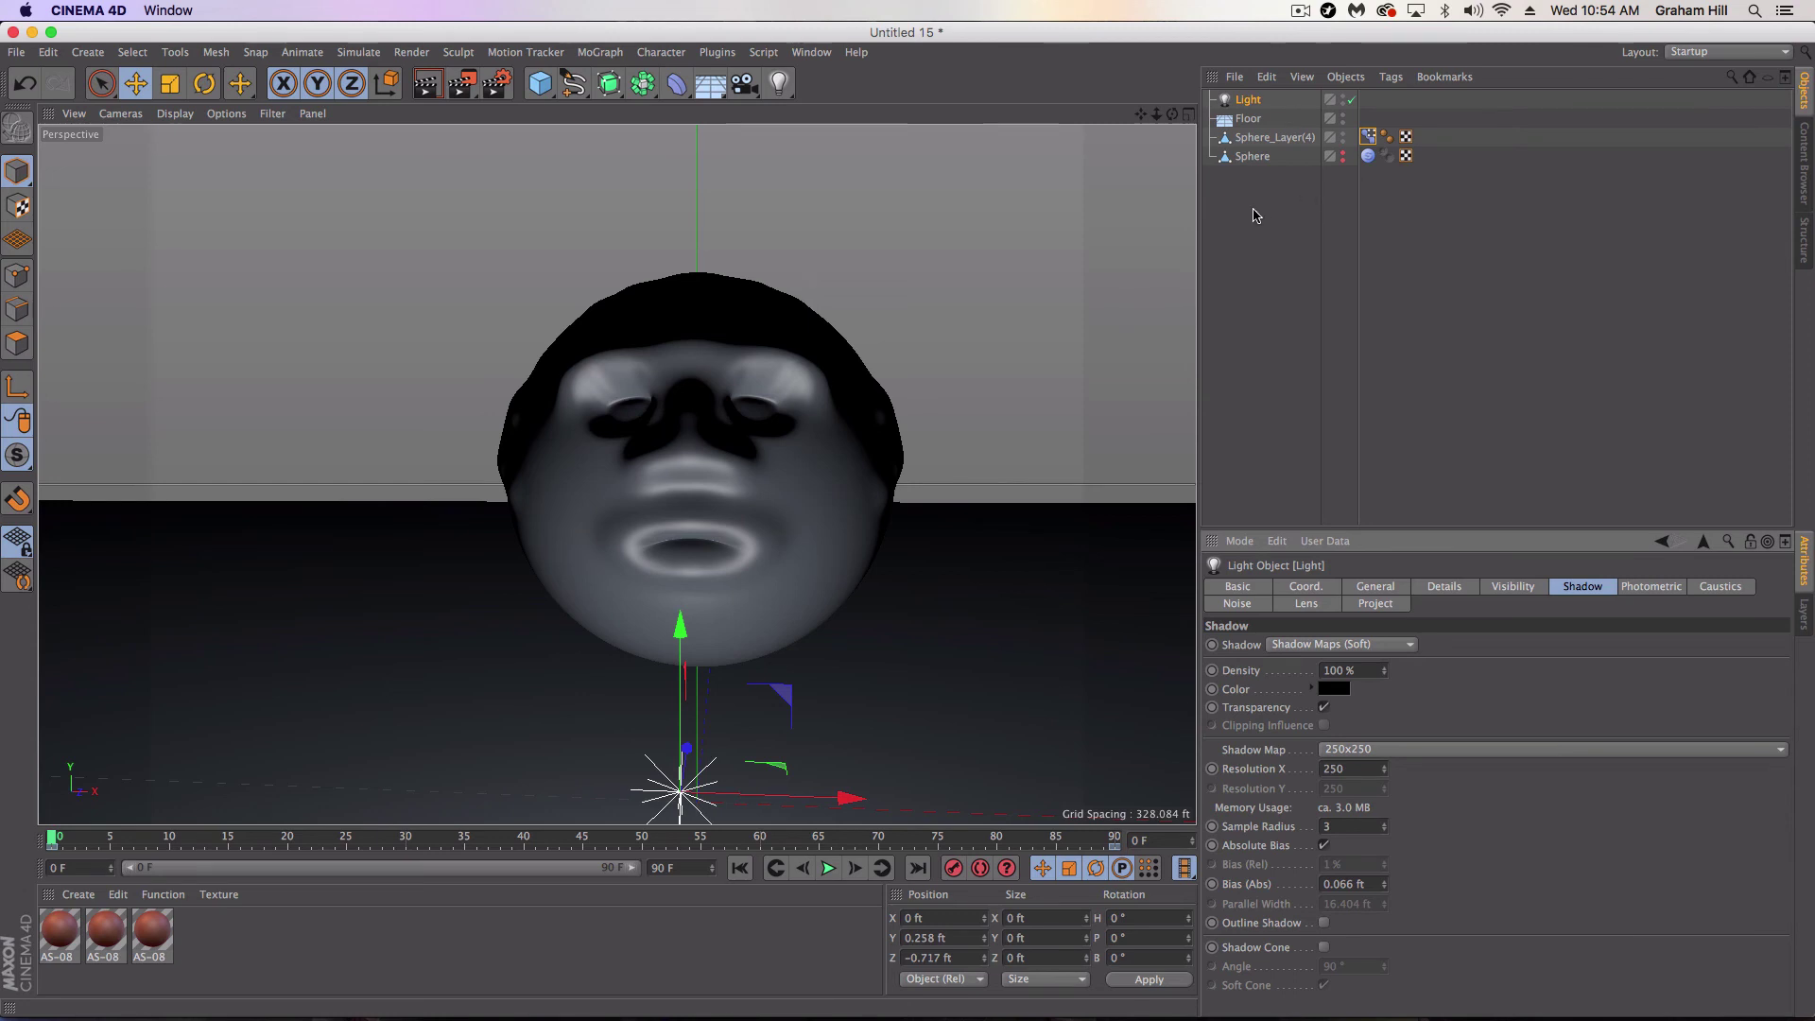
Add a camera from a three-quarter view of the head, look through it, and keyframe its position and rotation at frame 0
{"action": "left_click_drag", "start_coordinate": [586, 454], "coordinate": [605, 501], "text": "alt"}
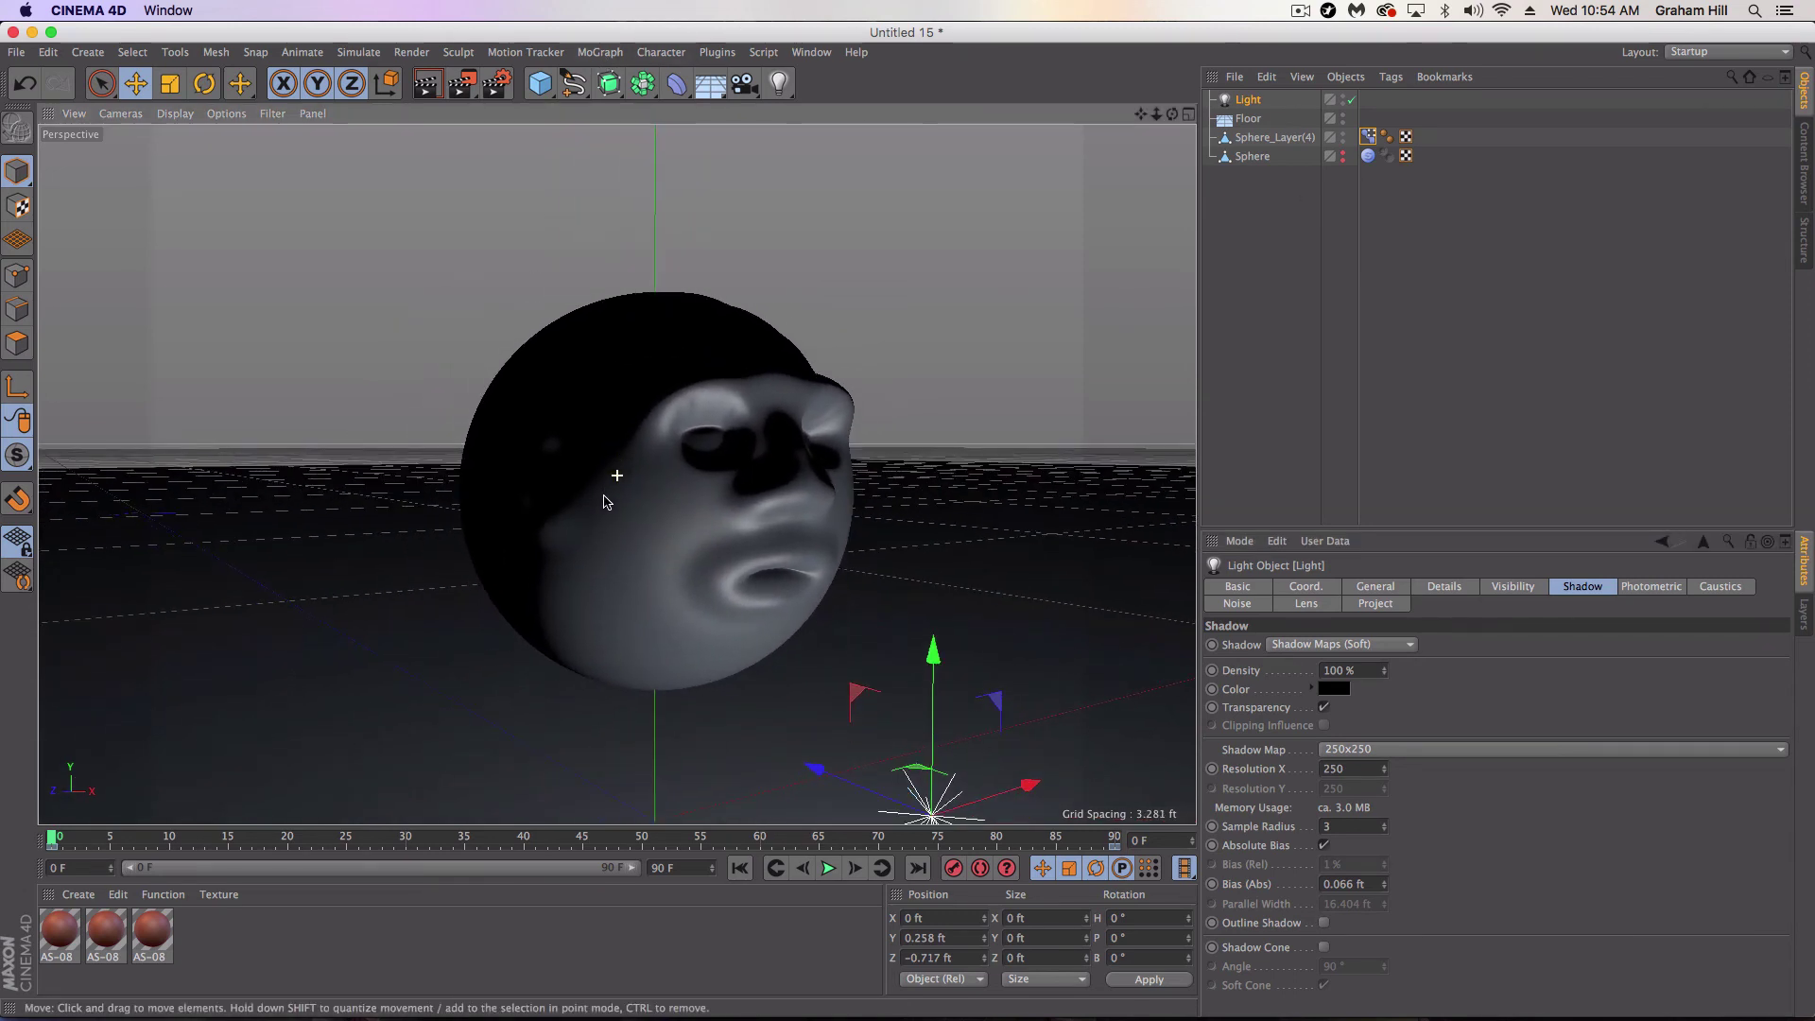
{"action": "left_click", "coordinate": [744, 83]}
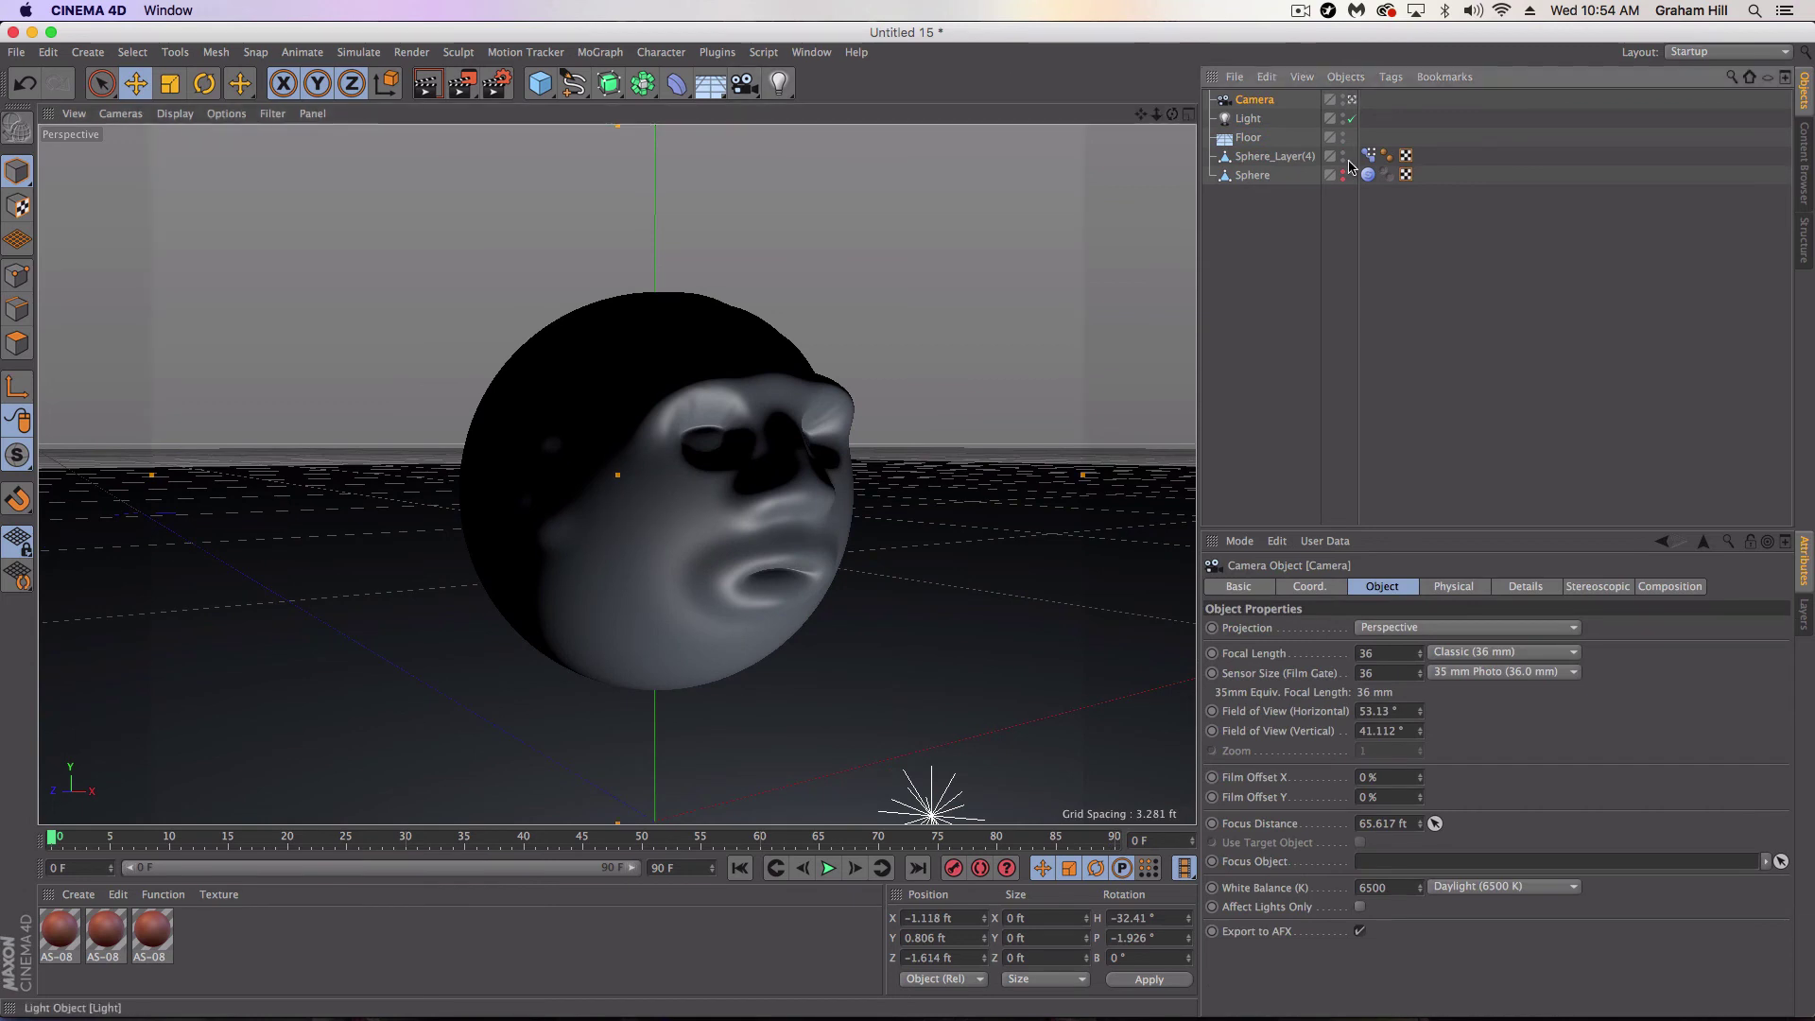
{"action": "left_click", "coordinate": [1309, 587]}
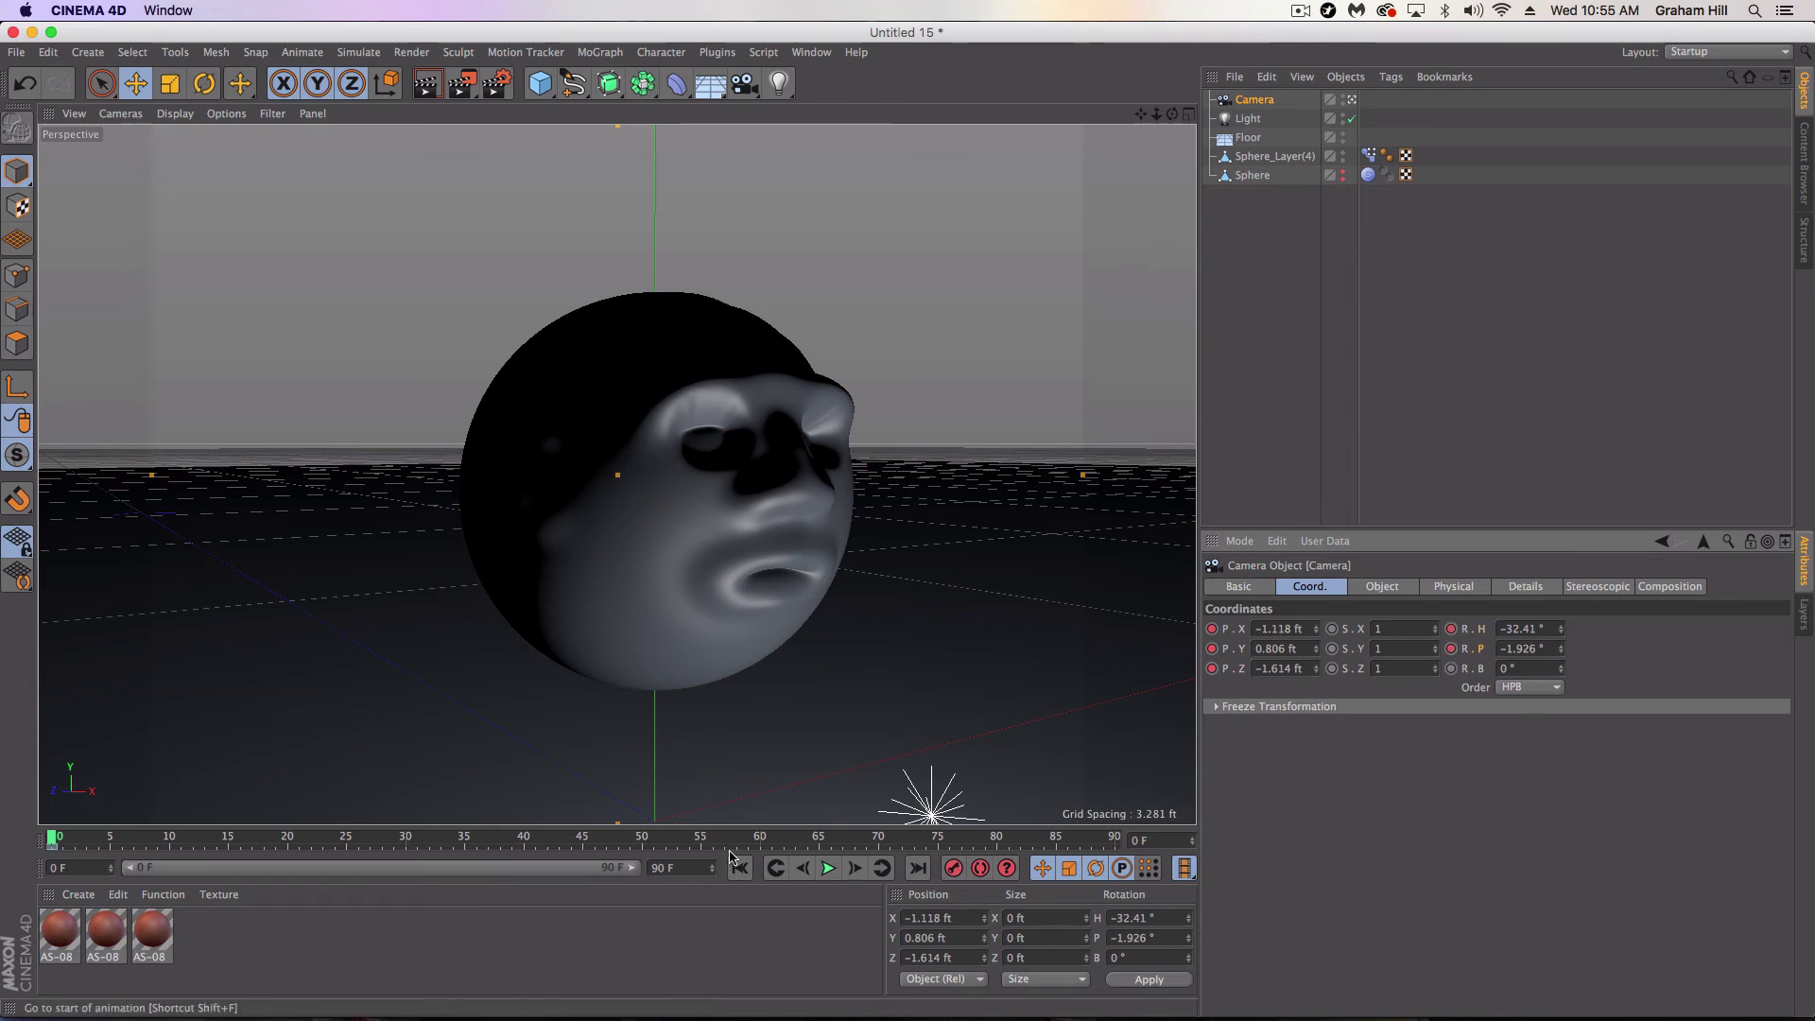
At frame 90, orbit the camera to face the head frontally, keyframe its position and rotation, and preview the animation
{"action": "left_click_drag", "start_coordinate": [772, 837], "coordinate": [1021, 837]}
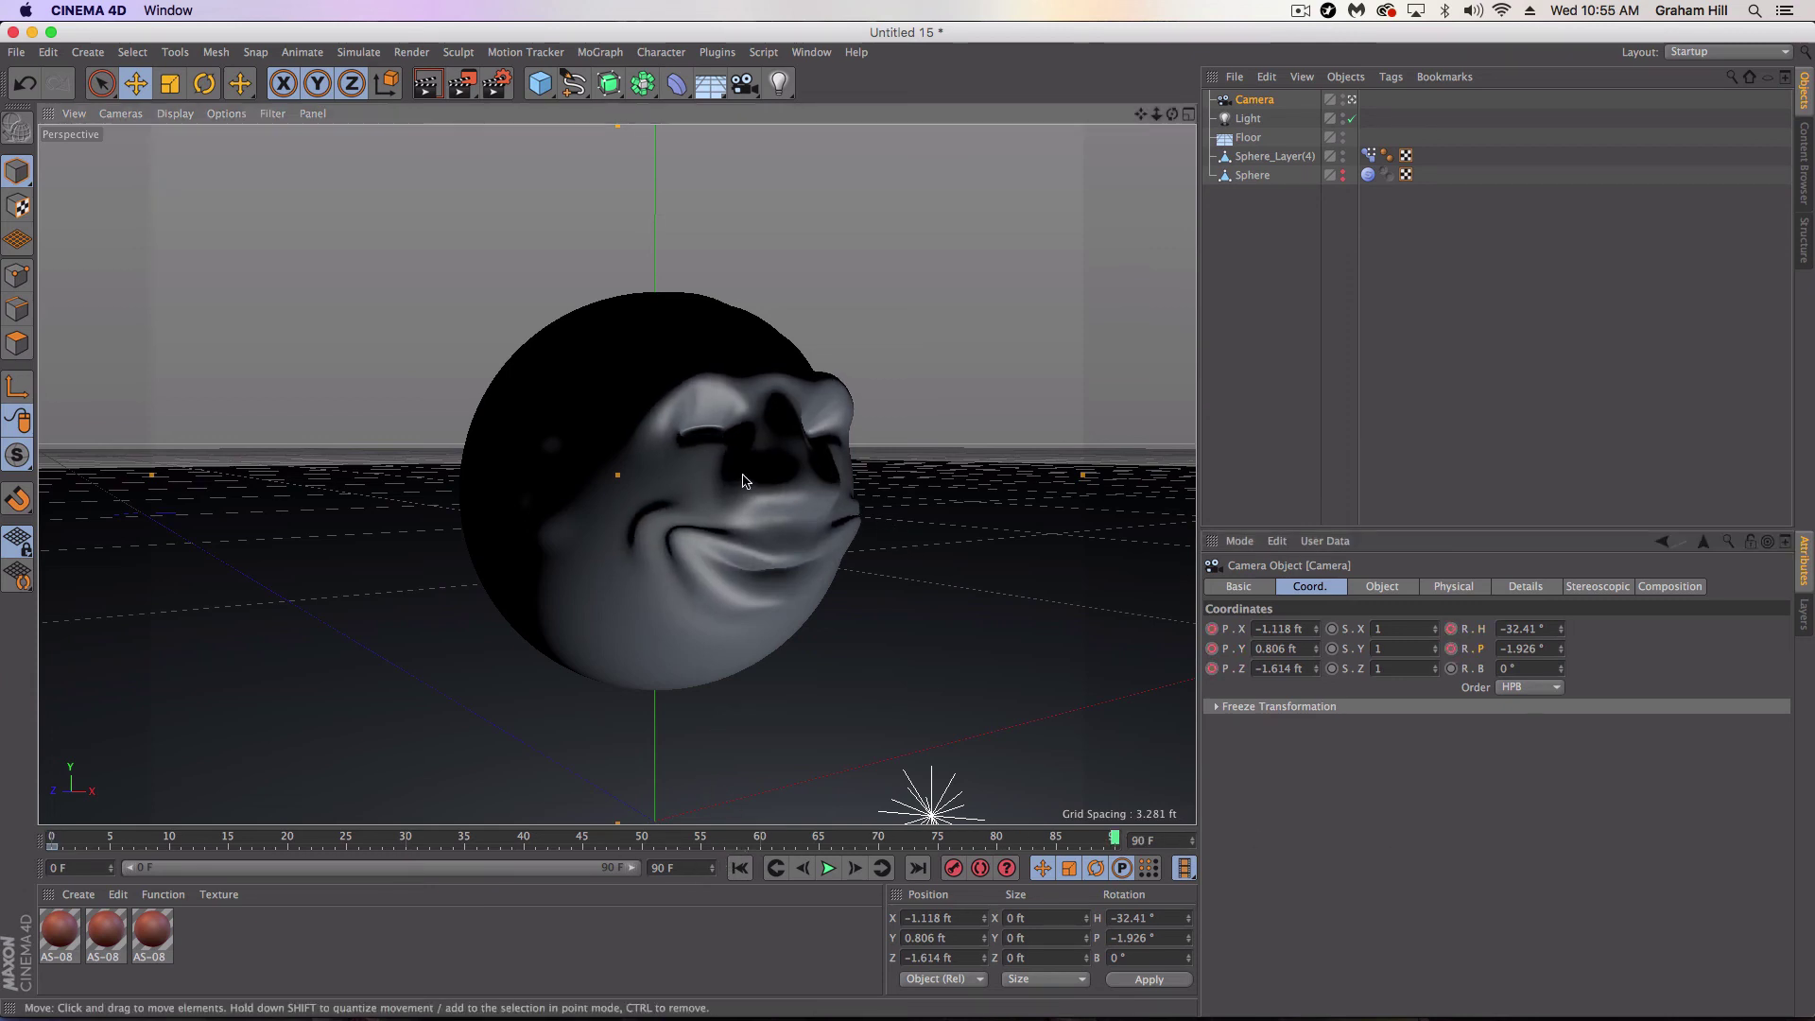
{"action": "left_click_drag", "start_coordinate": [760, 487], "coordinate": [701, 567], "text": "alt"}
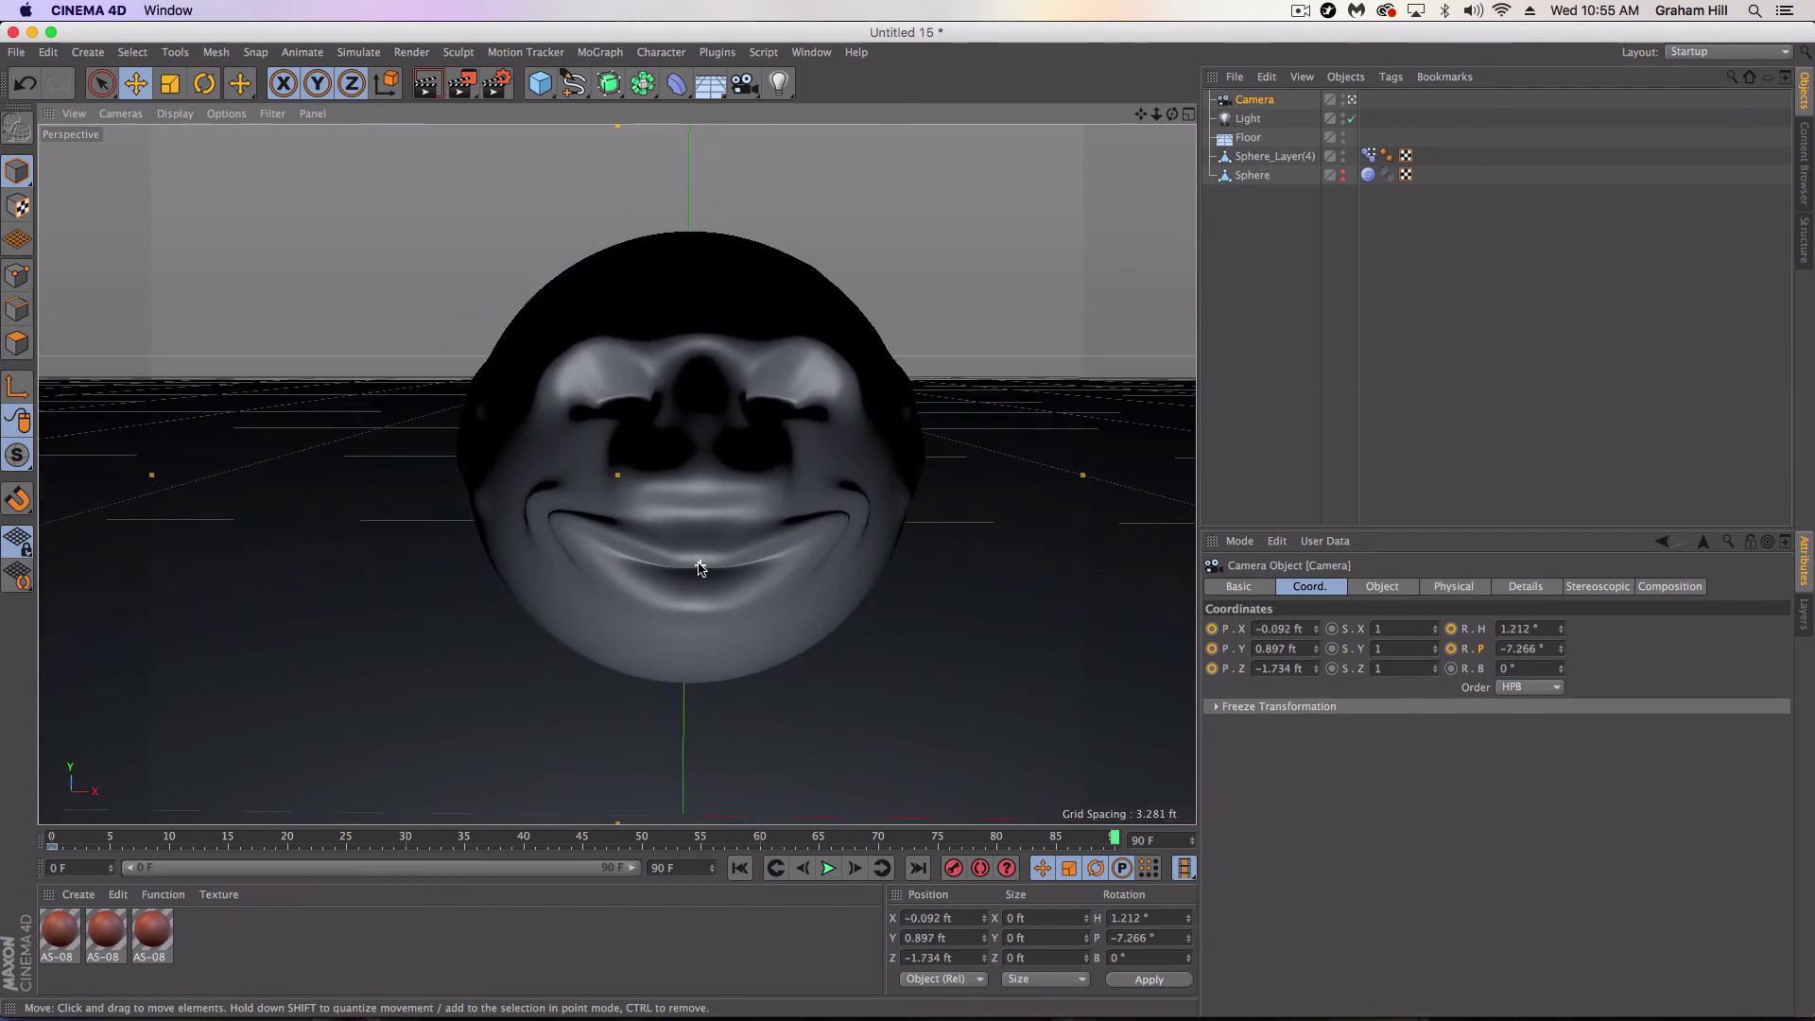
{"action": "left_click", "coordinate": [1212, 630]}
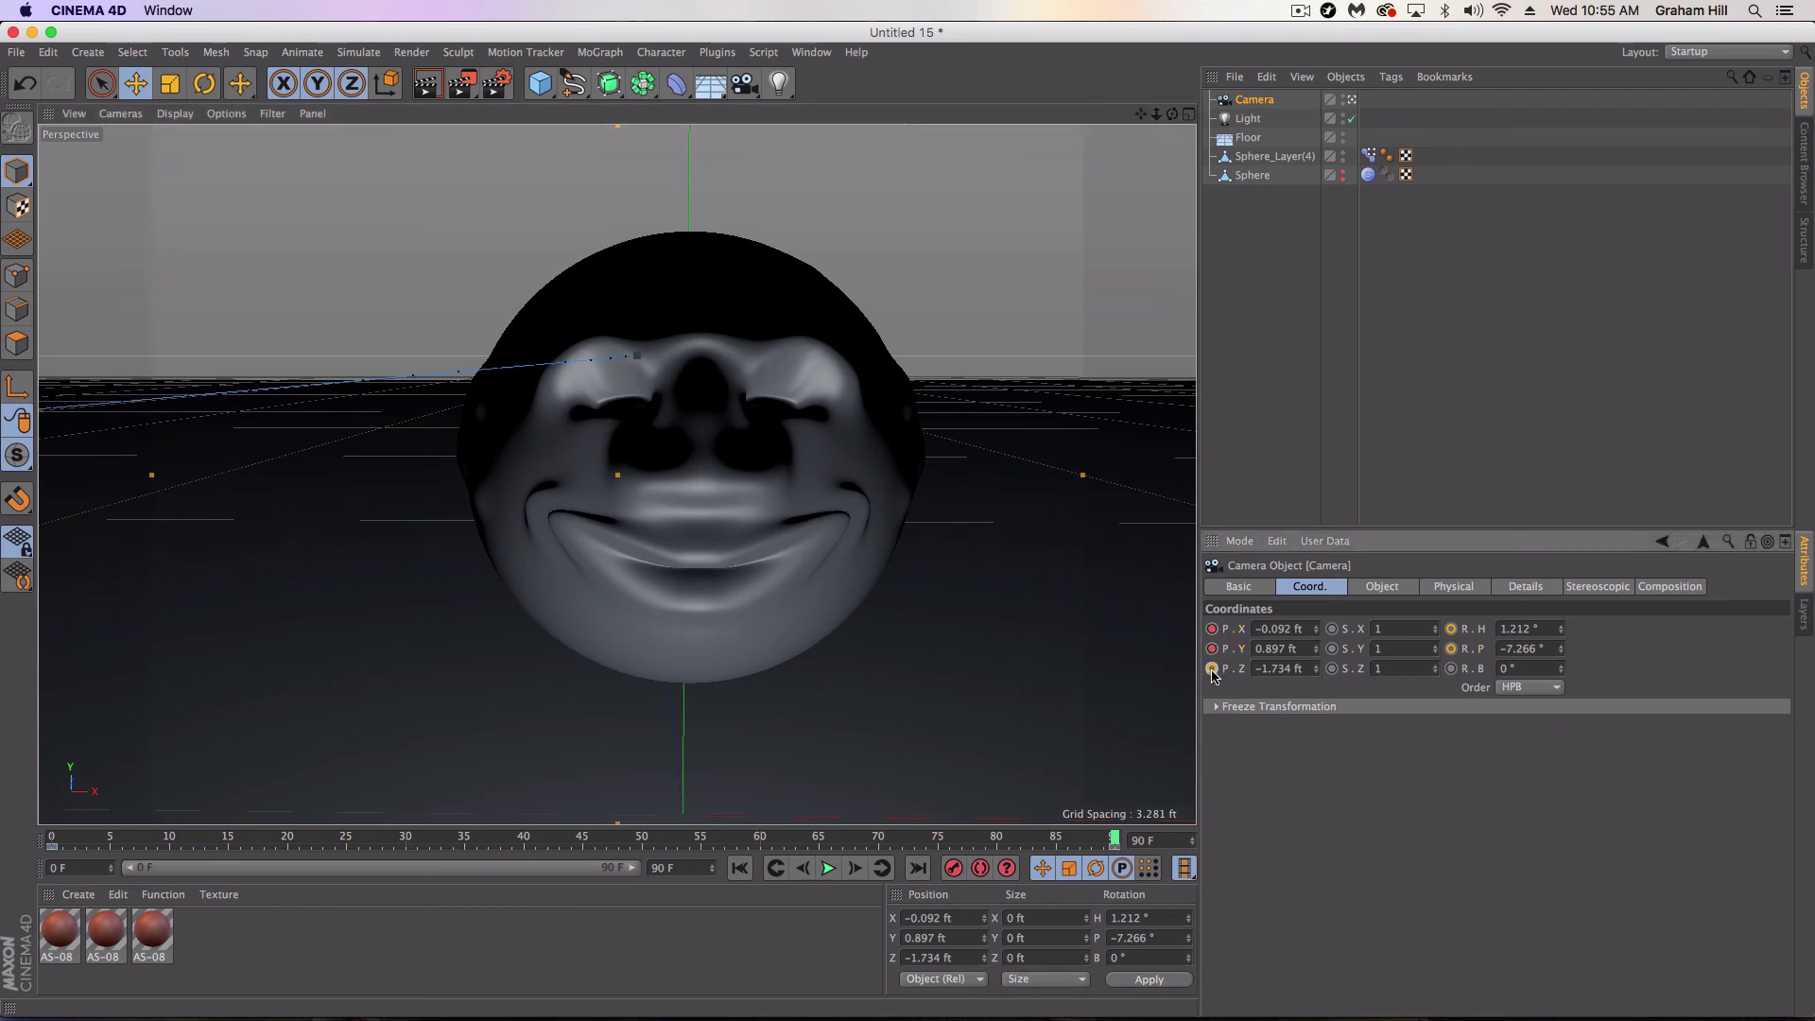
{"action": "left_click", "coordinate": [1449, 648], "text": "ctrl"}
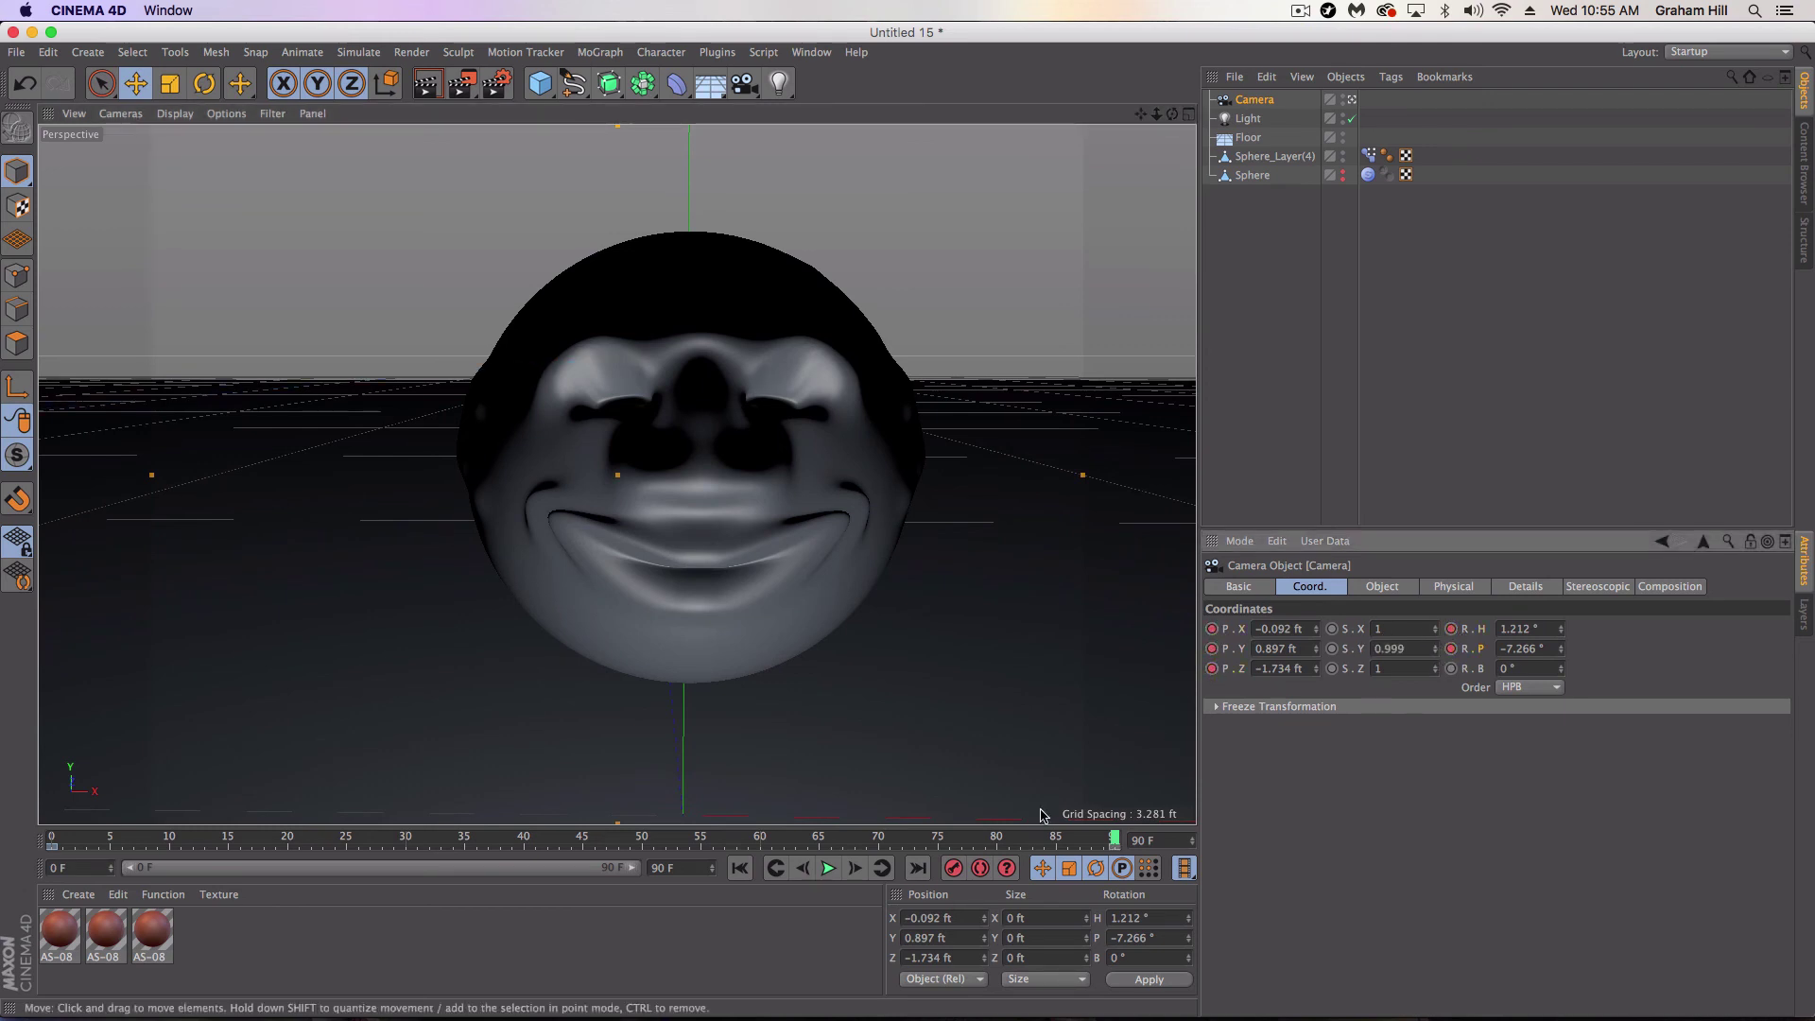
{"action": "left_click", "coordinate": [827, 868]}
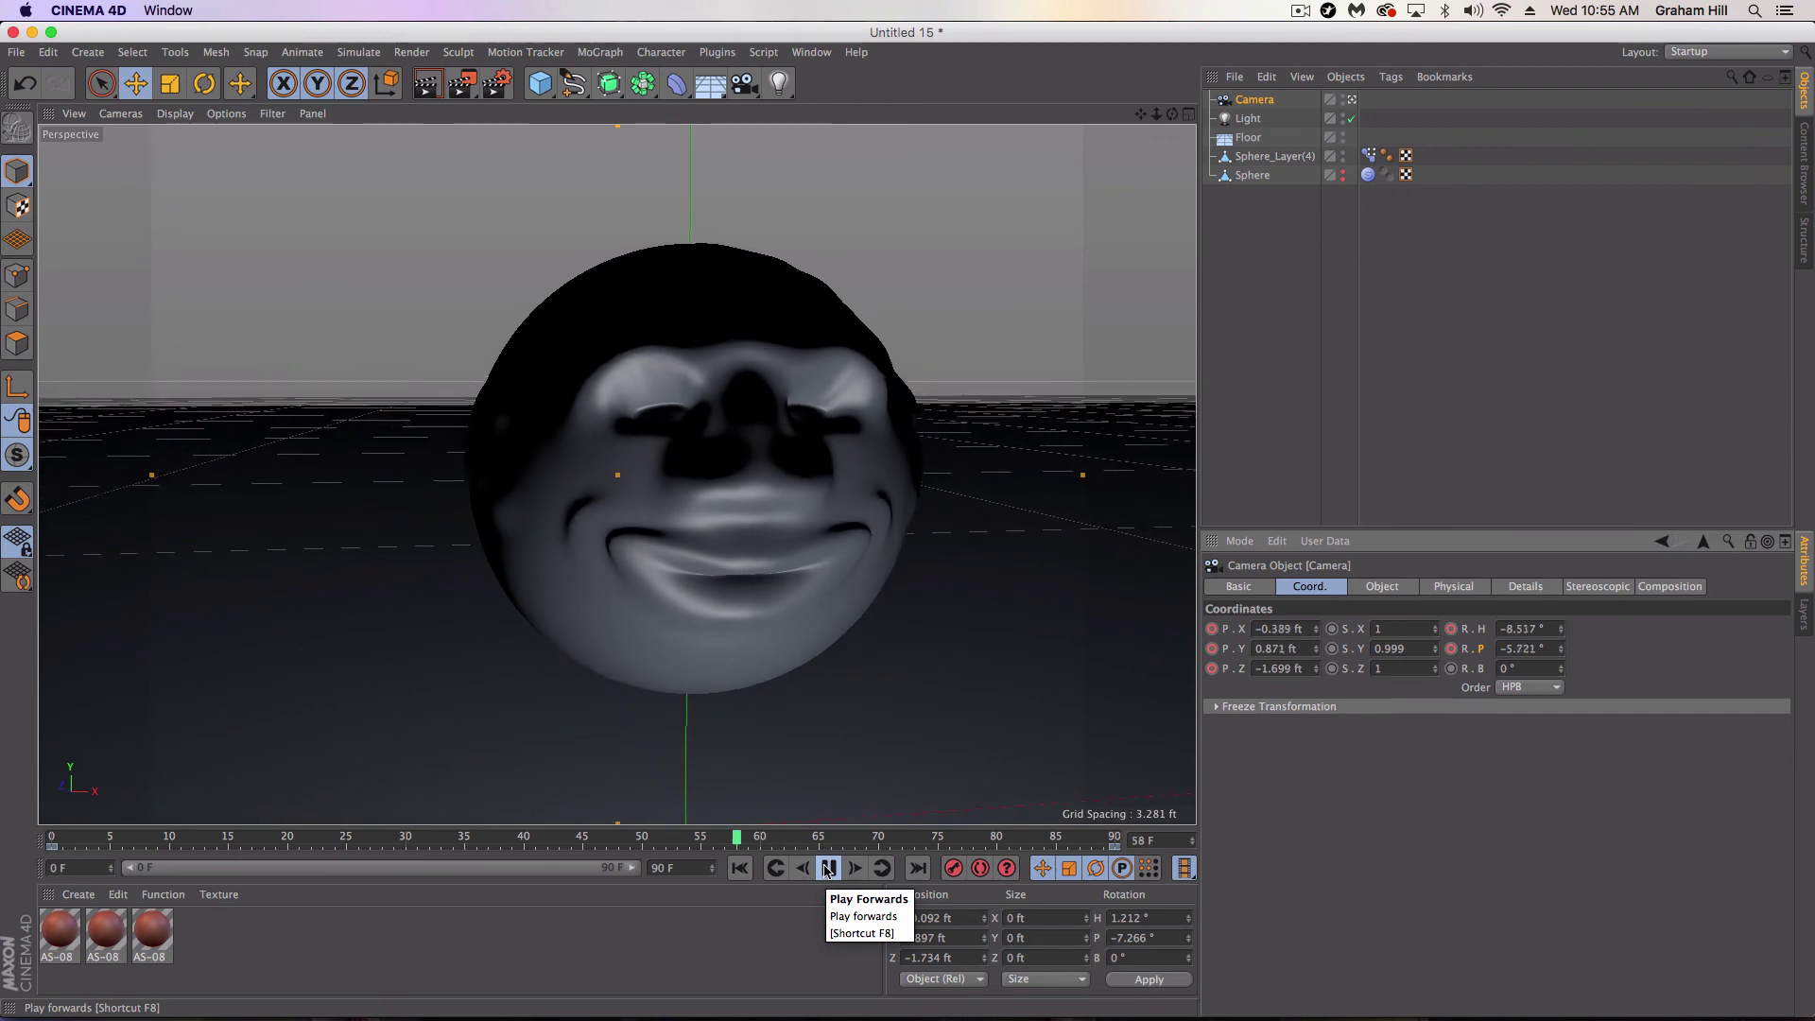
{"action": "left_click", "coordinate": [827, 871]}
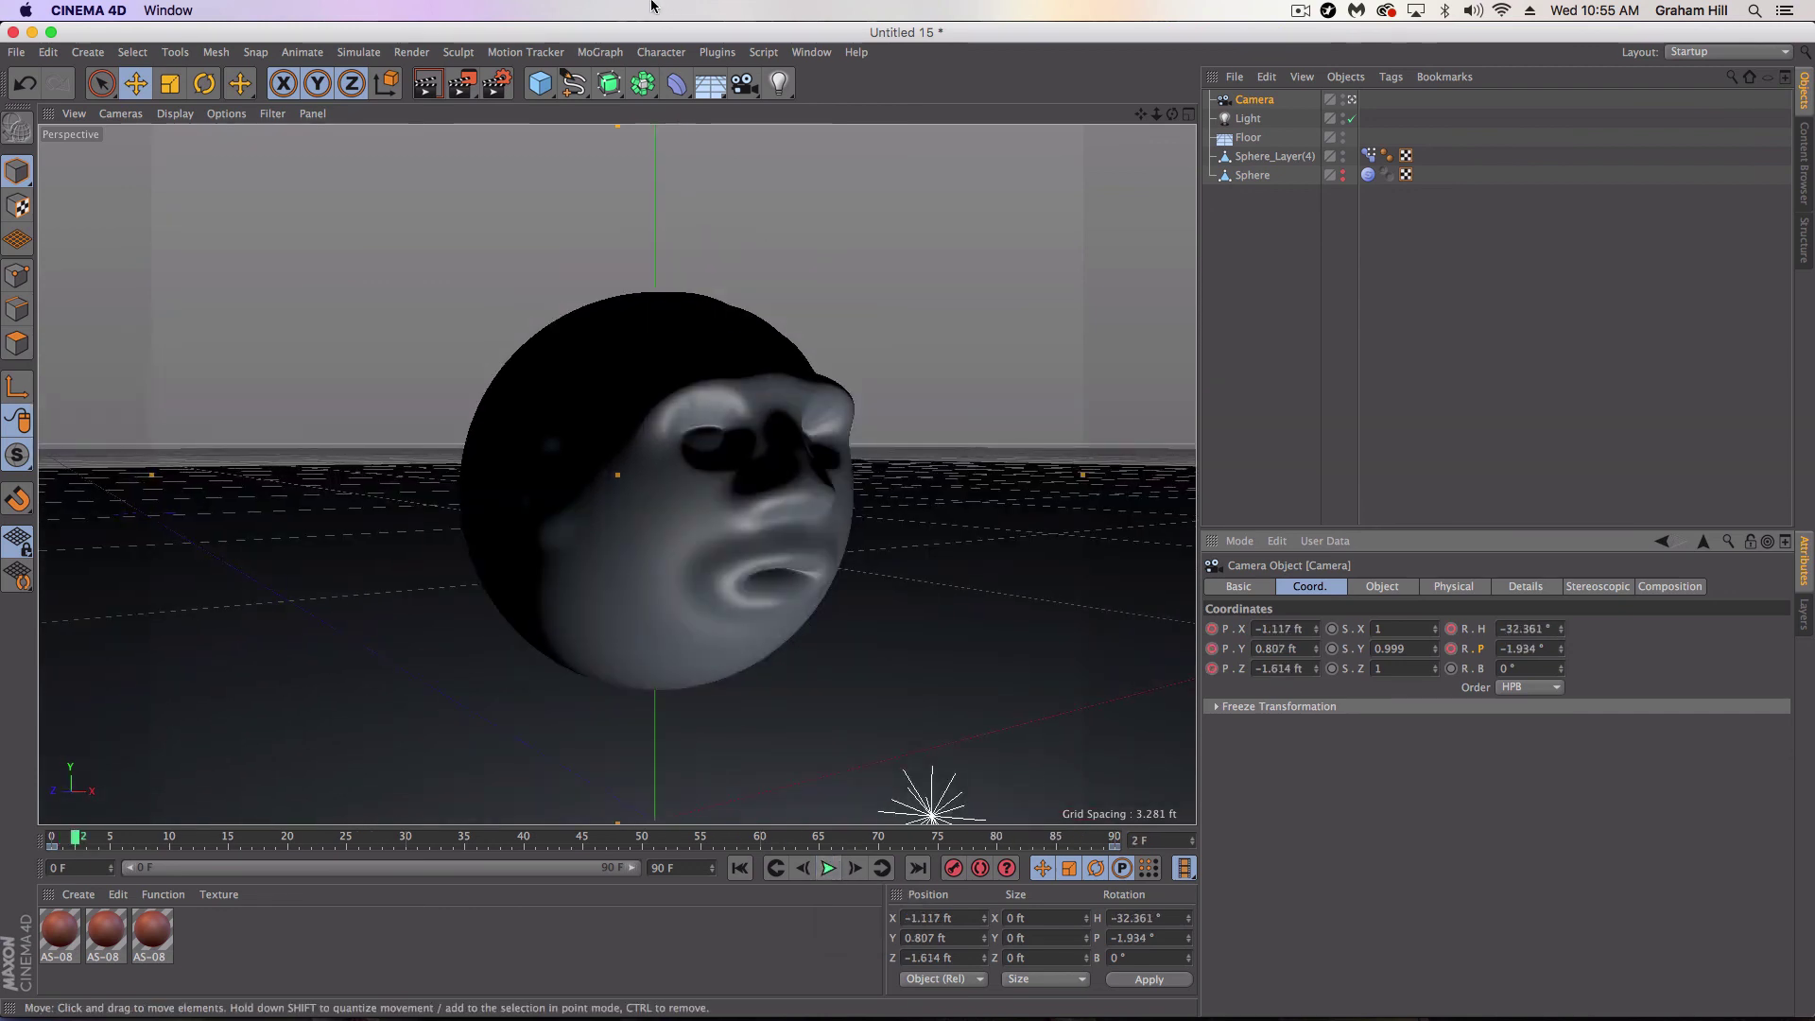
Set the render output's frame range to All Frames, from 0 to 90, and close the render settings
{"action": "left_click", "coordinate": [496, 84]}
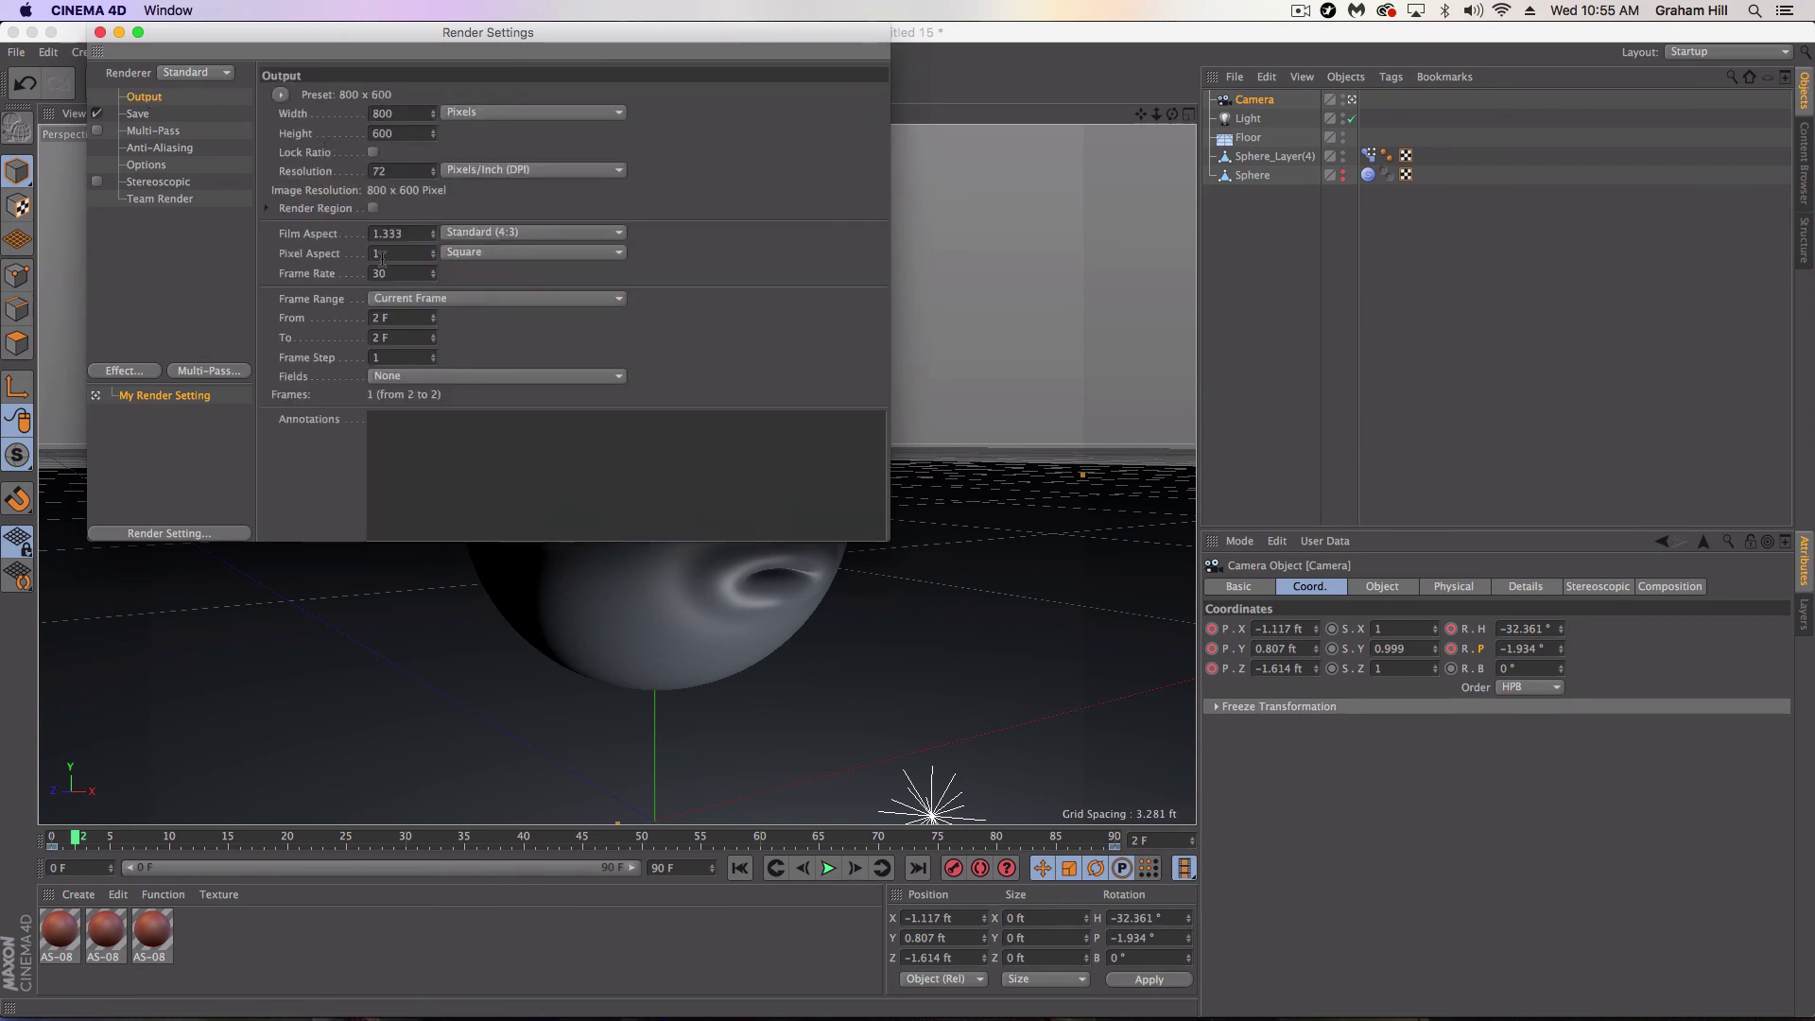
{"action": "left_click", "coordinate": [406, 307]}
{"action": "left_click", "coordinate": [398, 341]}
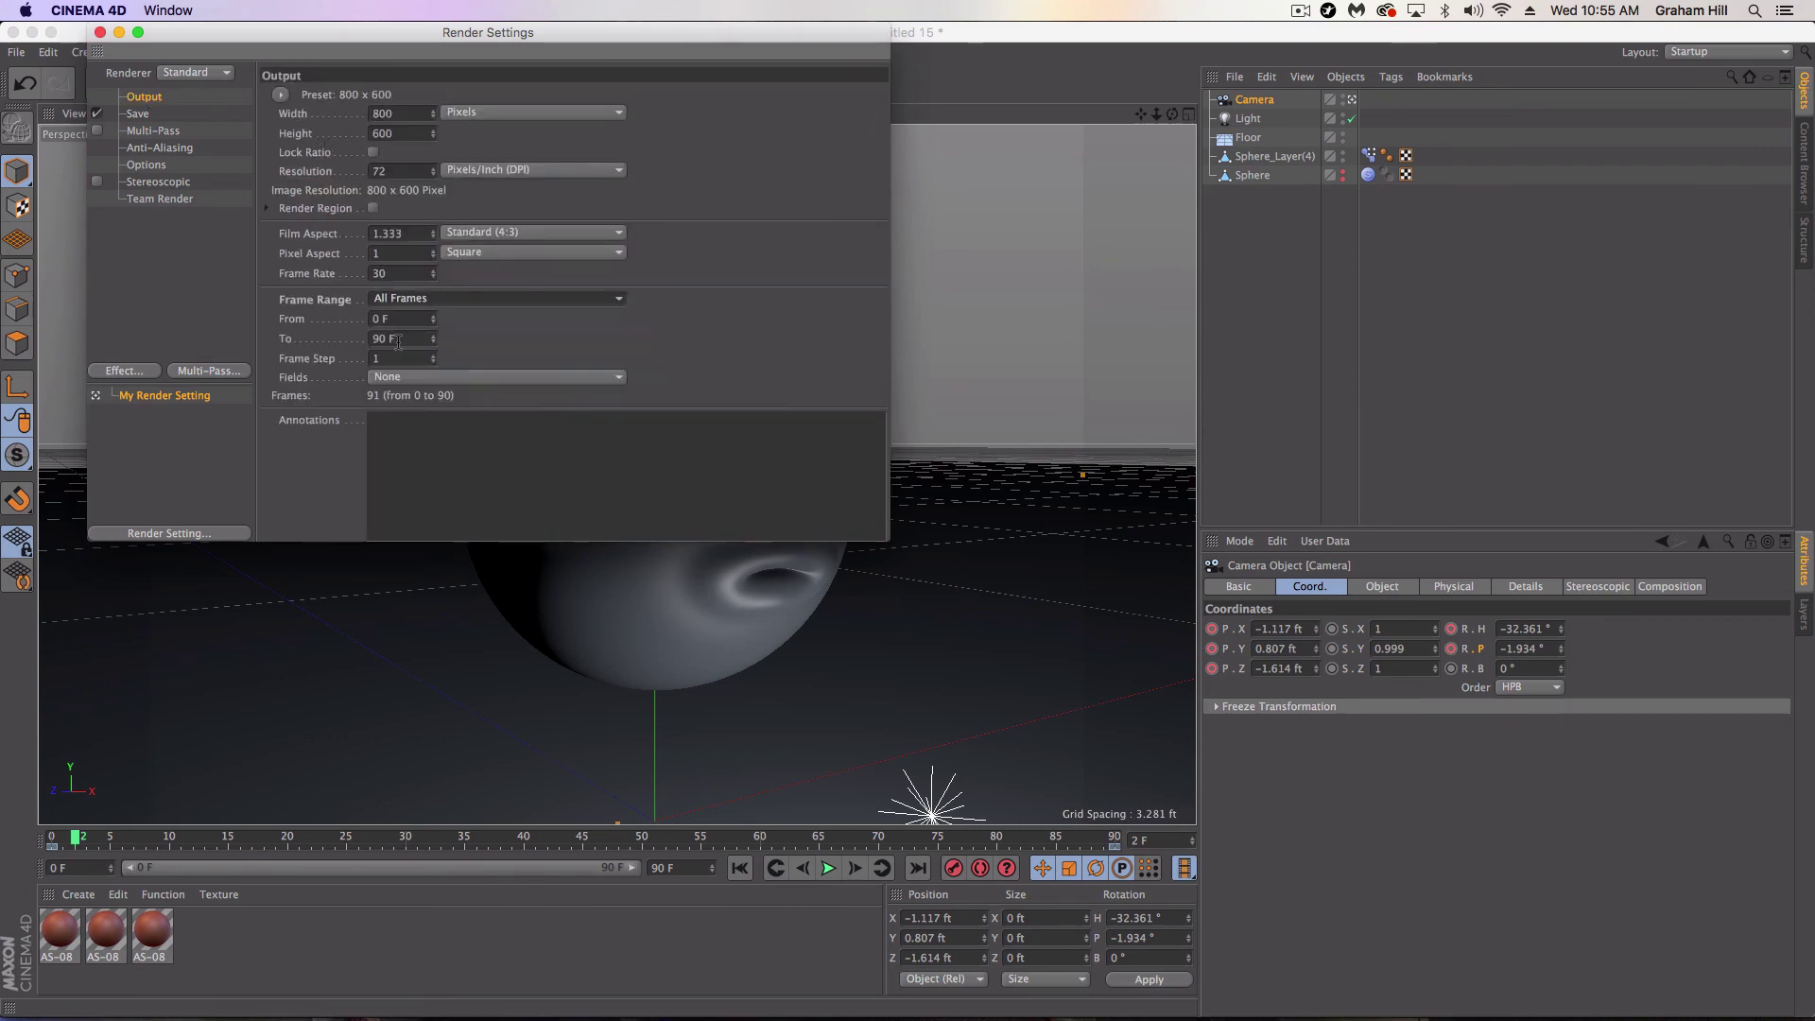
{"action": "left_click", "coordinate": [100, 32]}
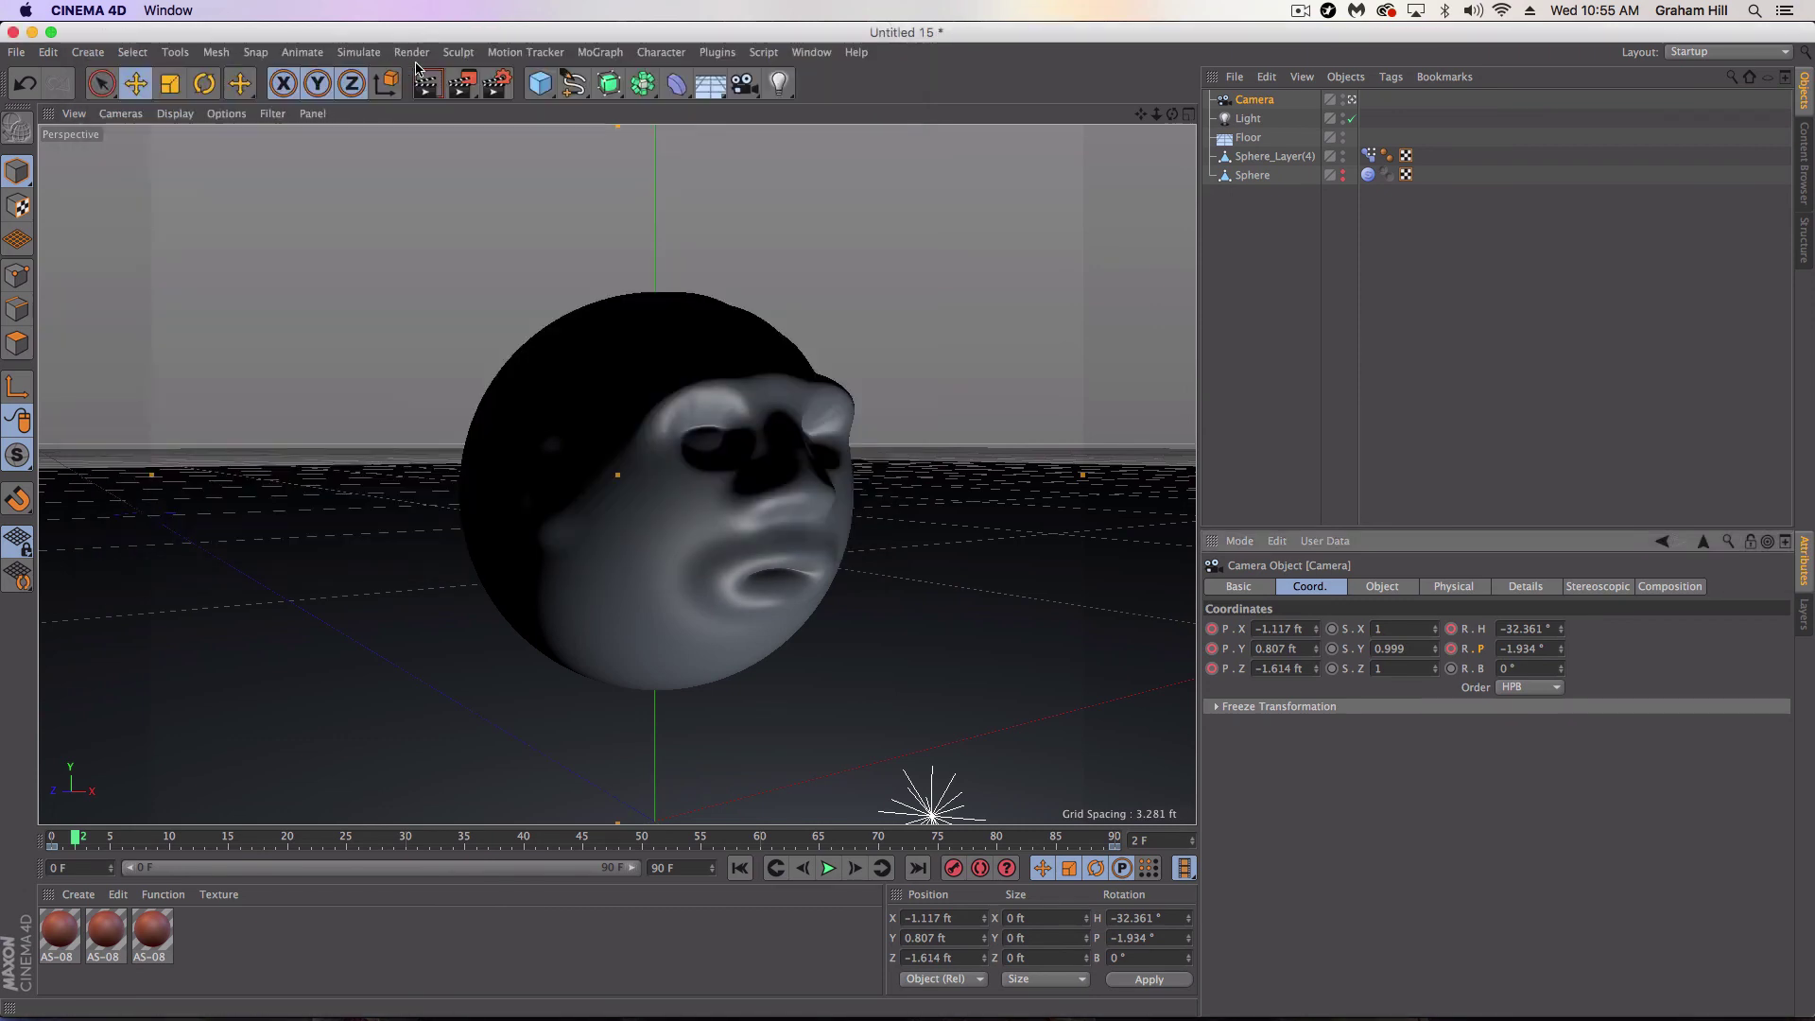
Render the animation to the Picture Viewer and move the viewer window toward the centre of the screen
{"action": "left_click", "coordinate": [462, 84]}
{"action": "left_click", "coordinate": [1033, 354]}
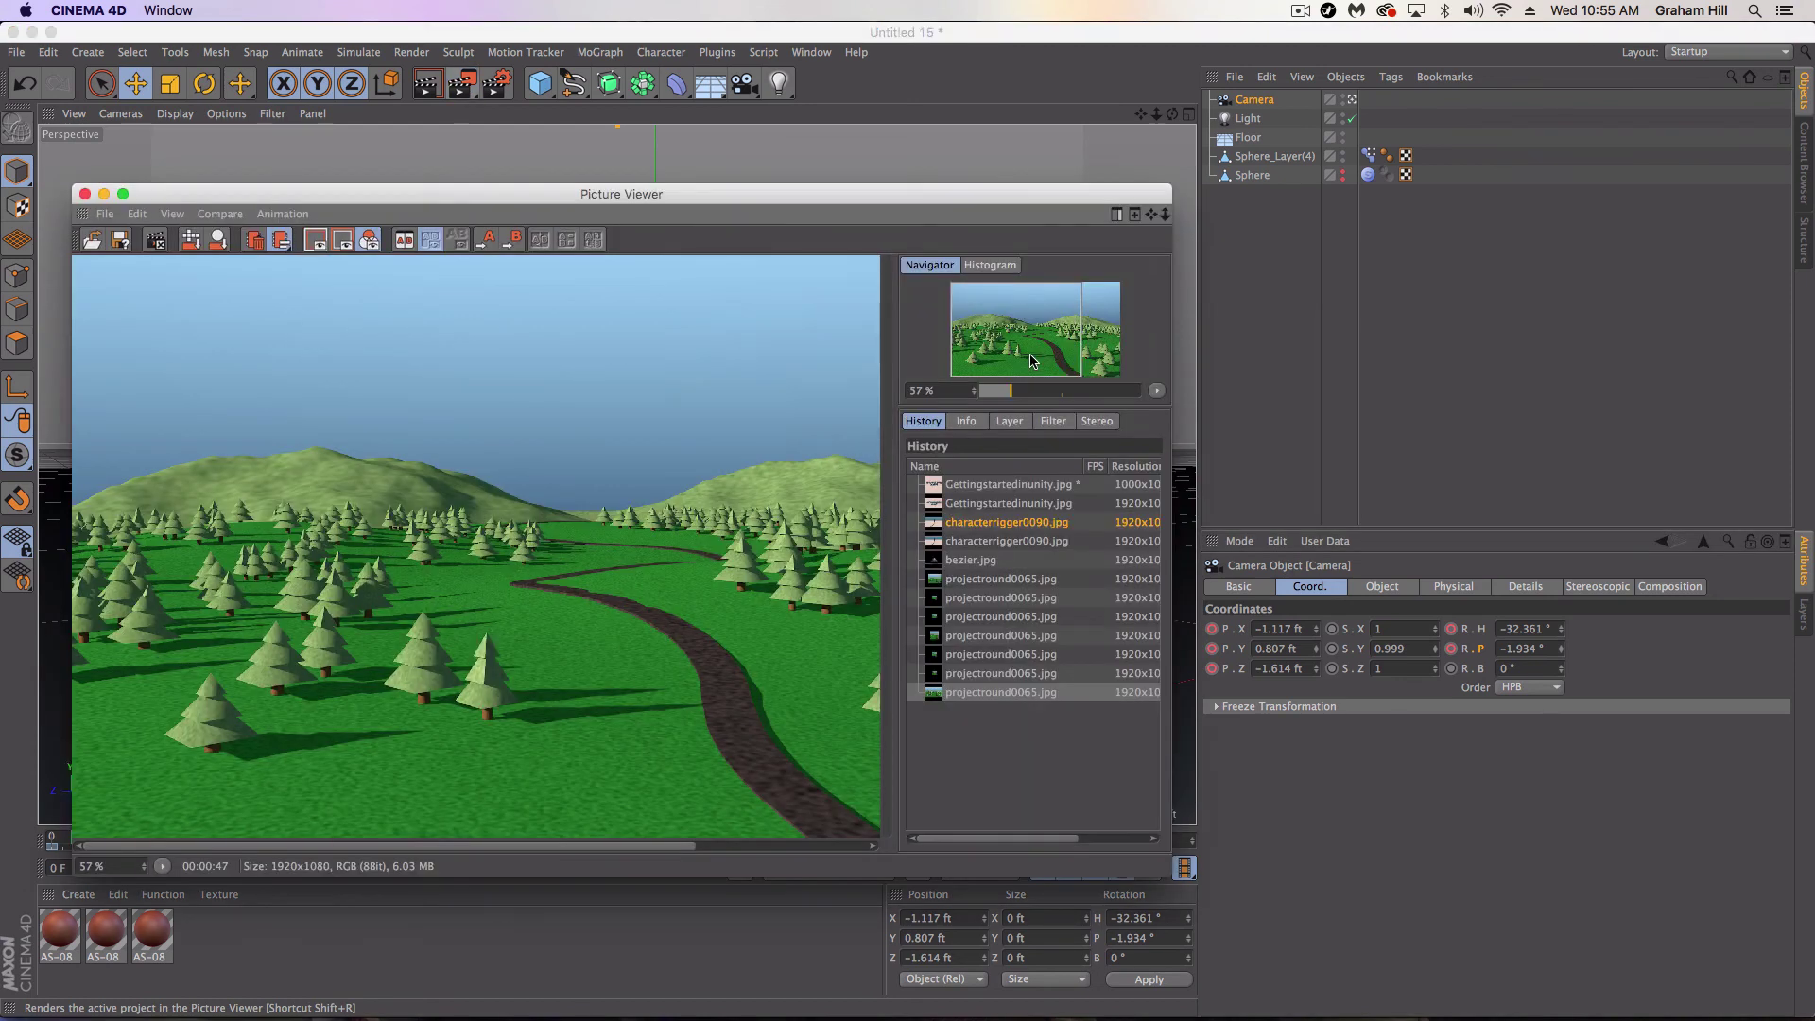
{"action": "left_click_drag", "start_coordinate": [619, 202], "coordinate": [880, 141]}
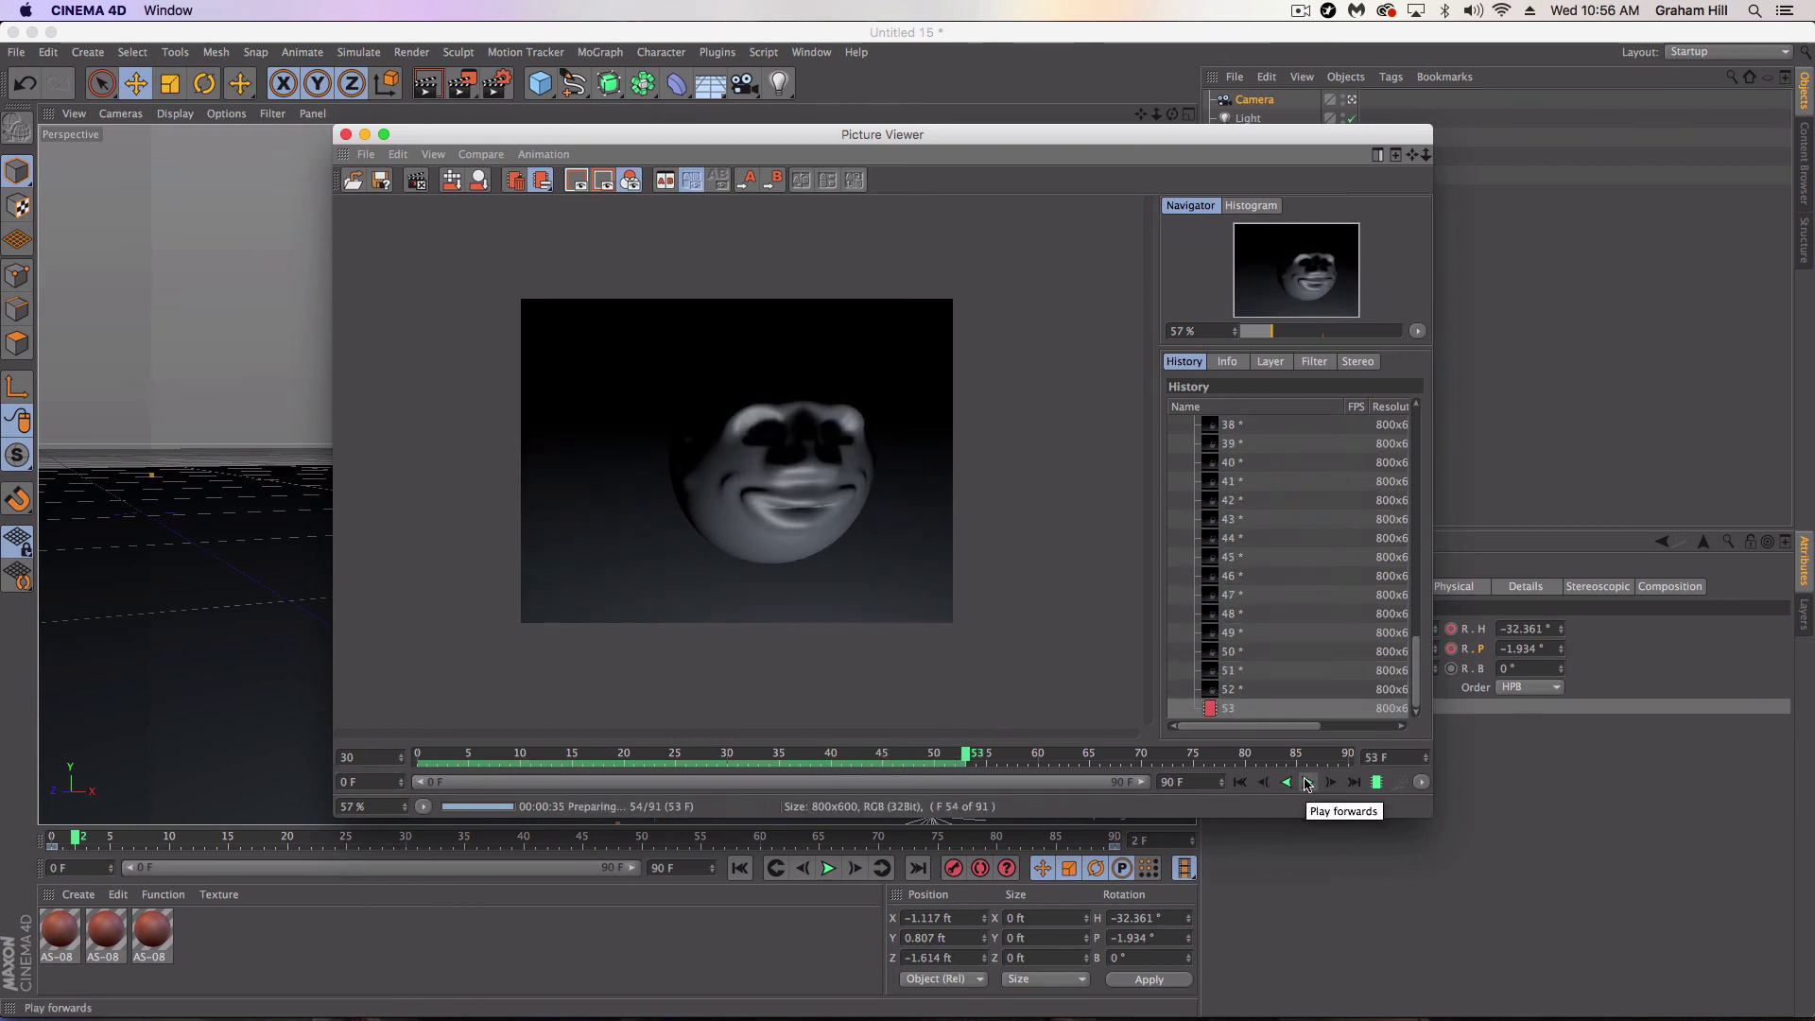
Review the rendered smile animation in the Picture Viewer by playing it from frame 0 at zoom levels of 88% and 67%
{"action": "left_click", "coordinate": [1307, 783]}
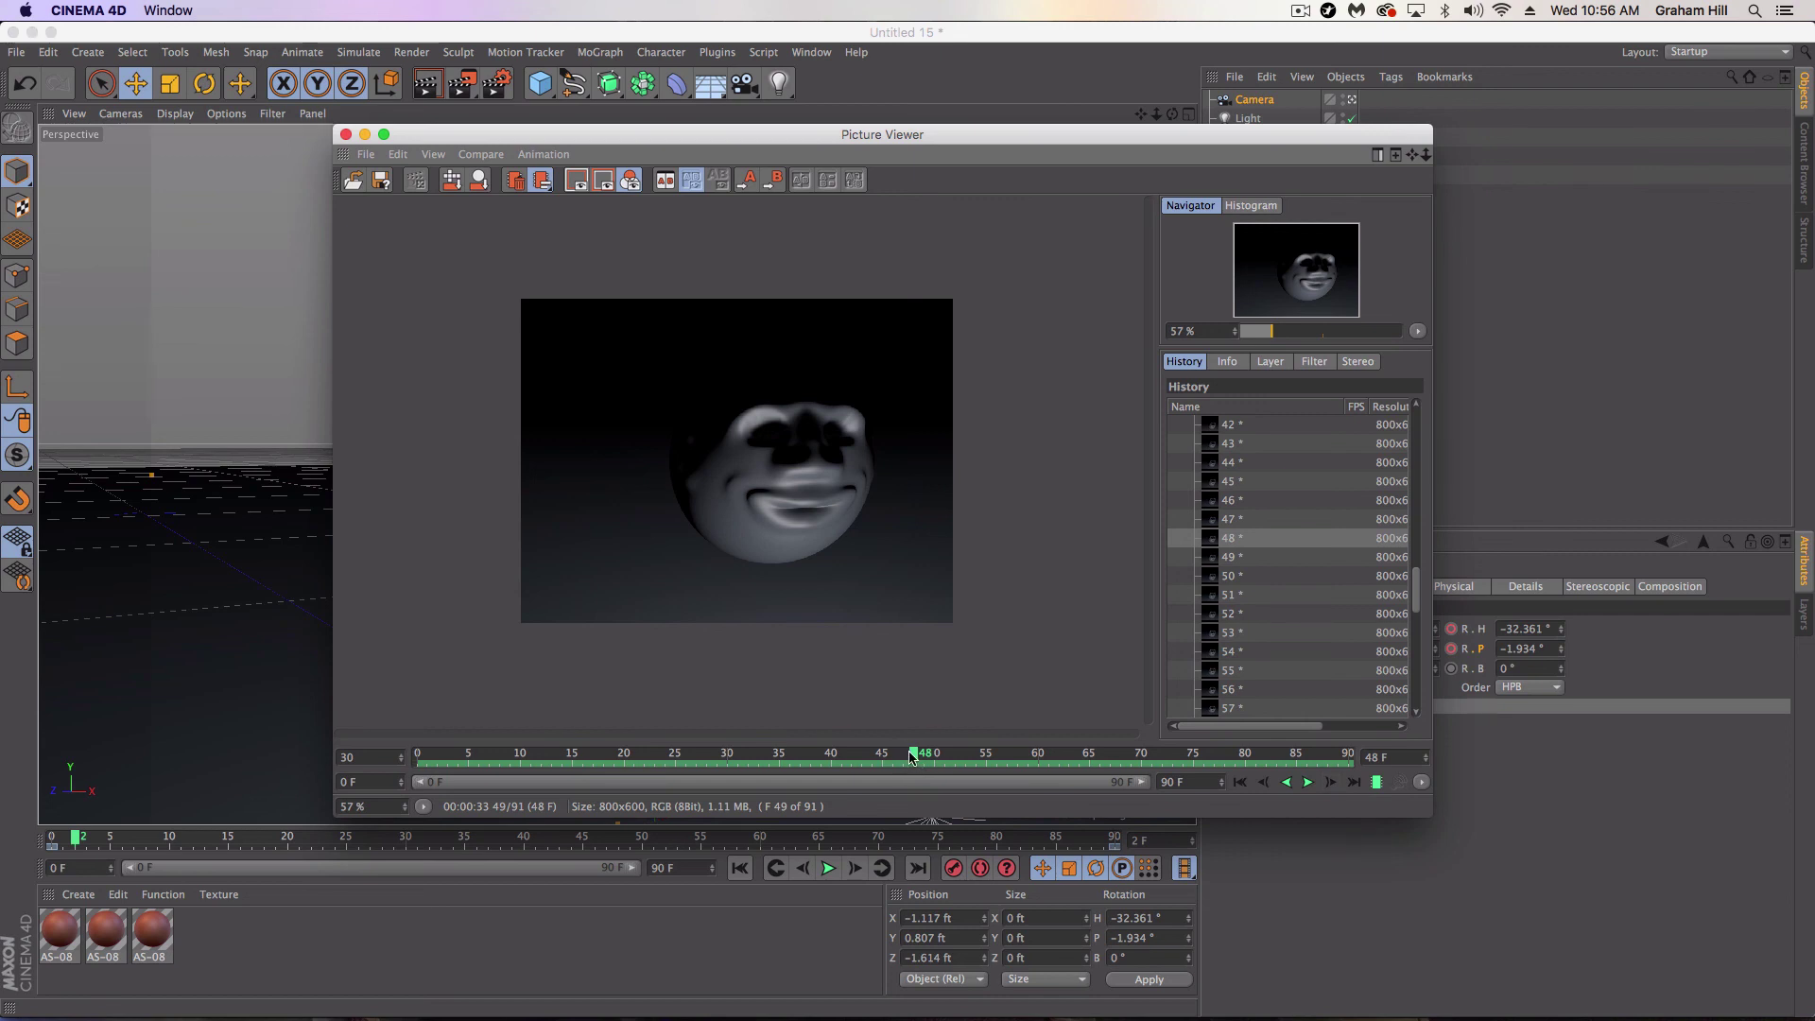
{"action": "left_click_drag", "start_coordinate": [912, 756], "coordinate": [284, 747]}
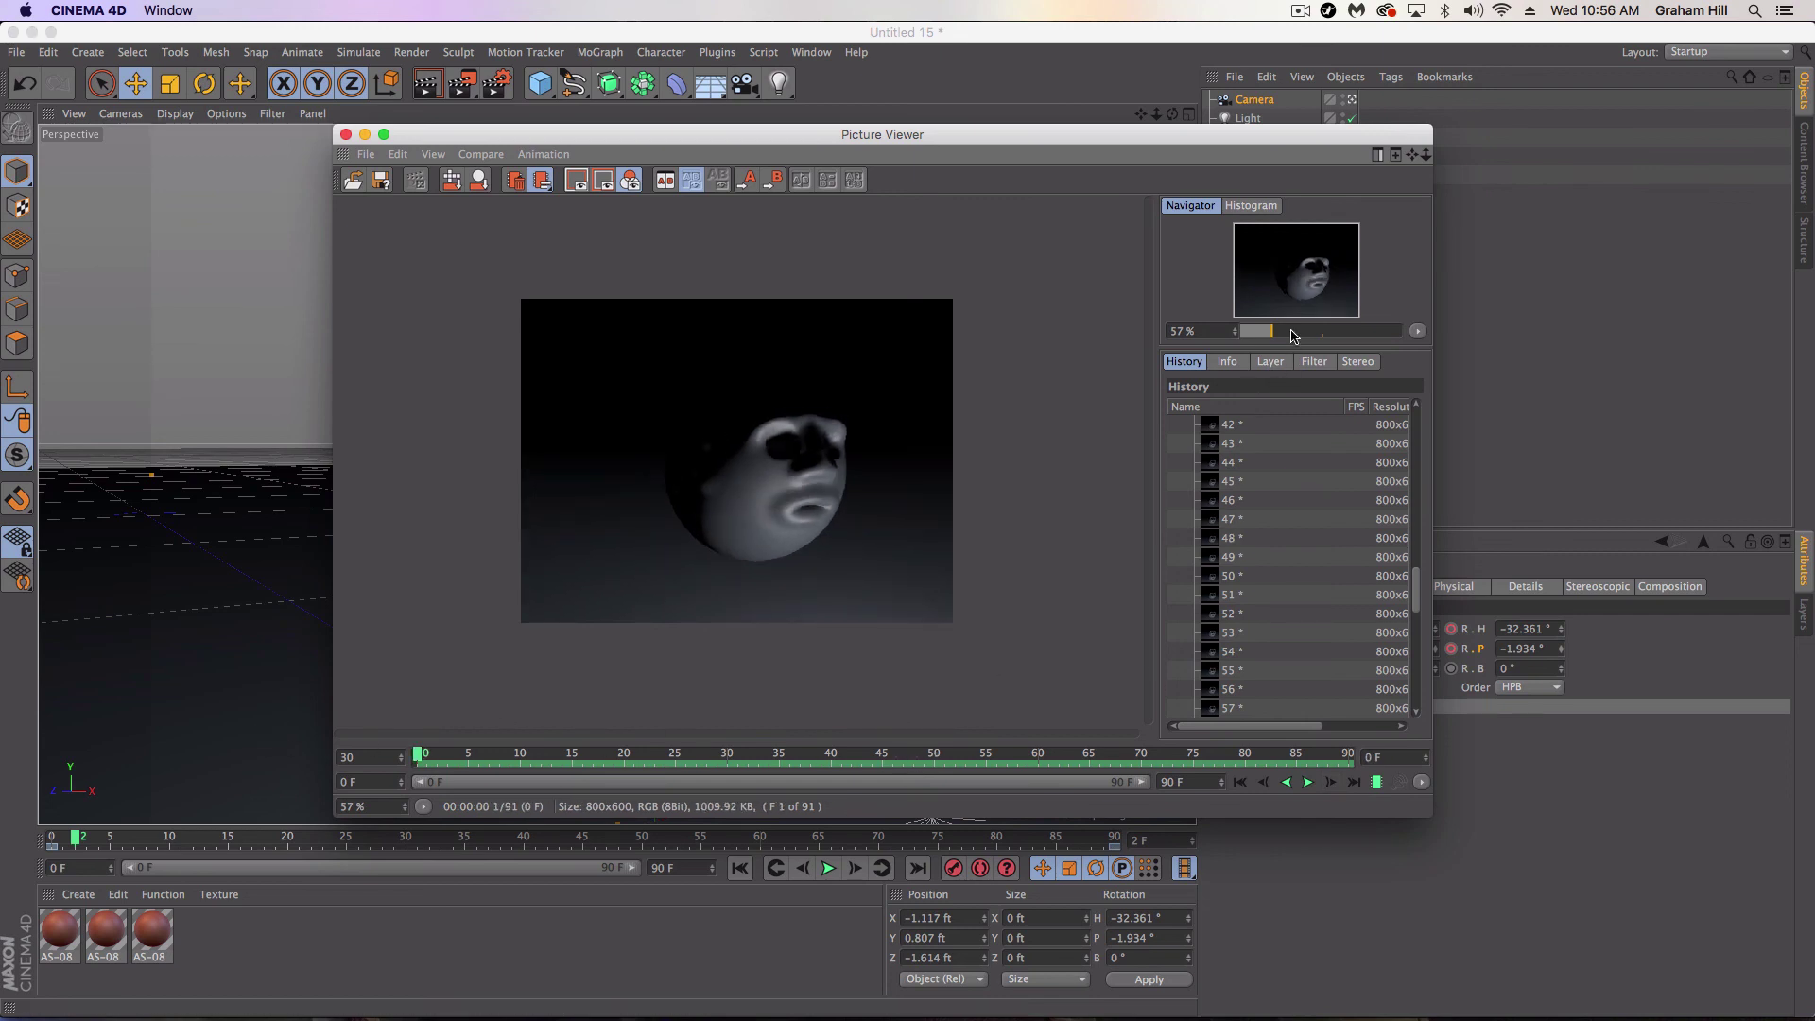
{"action": "left_click_drag", "start_coordinate": [1291, 335], "coordinate": [1281, 337]}
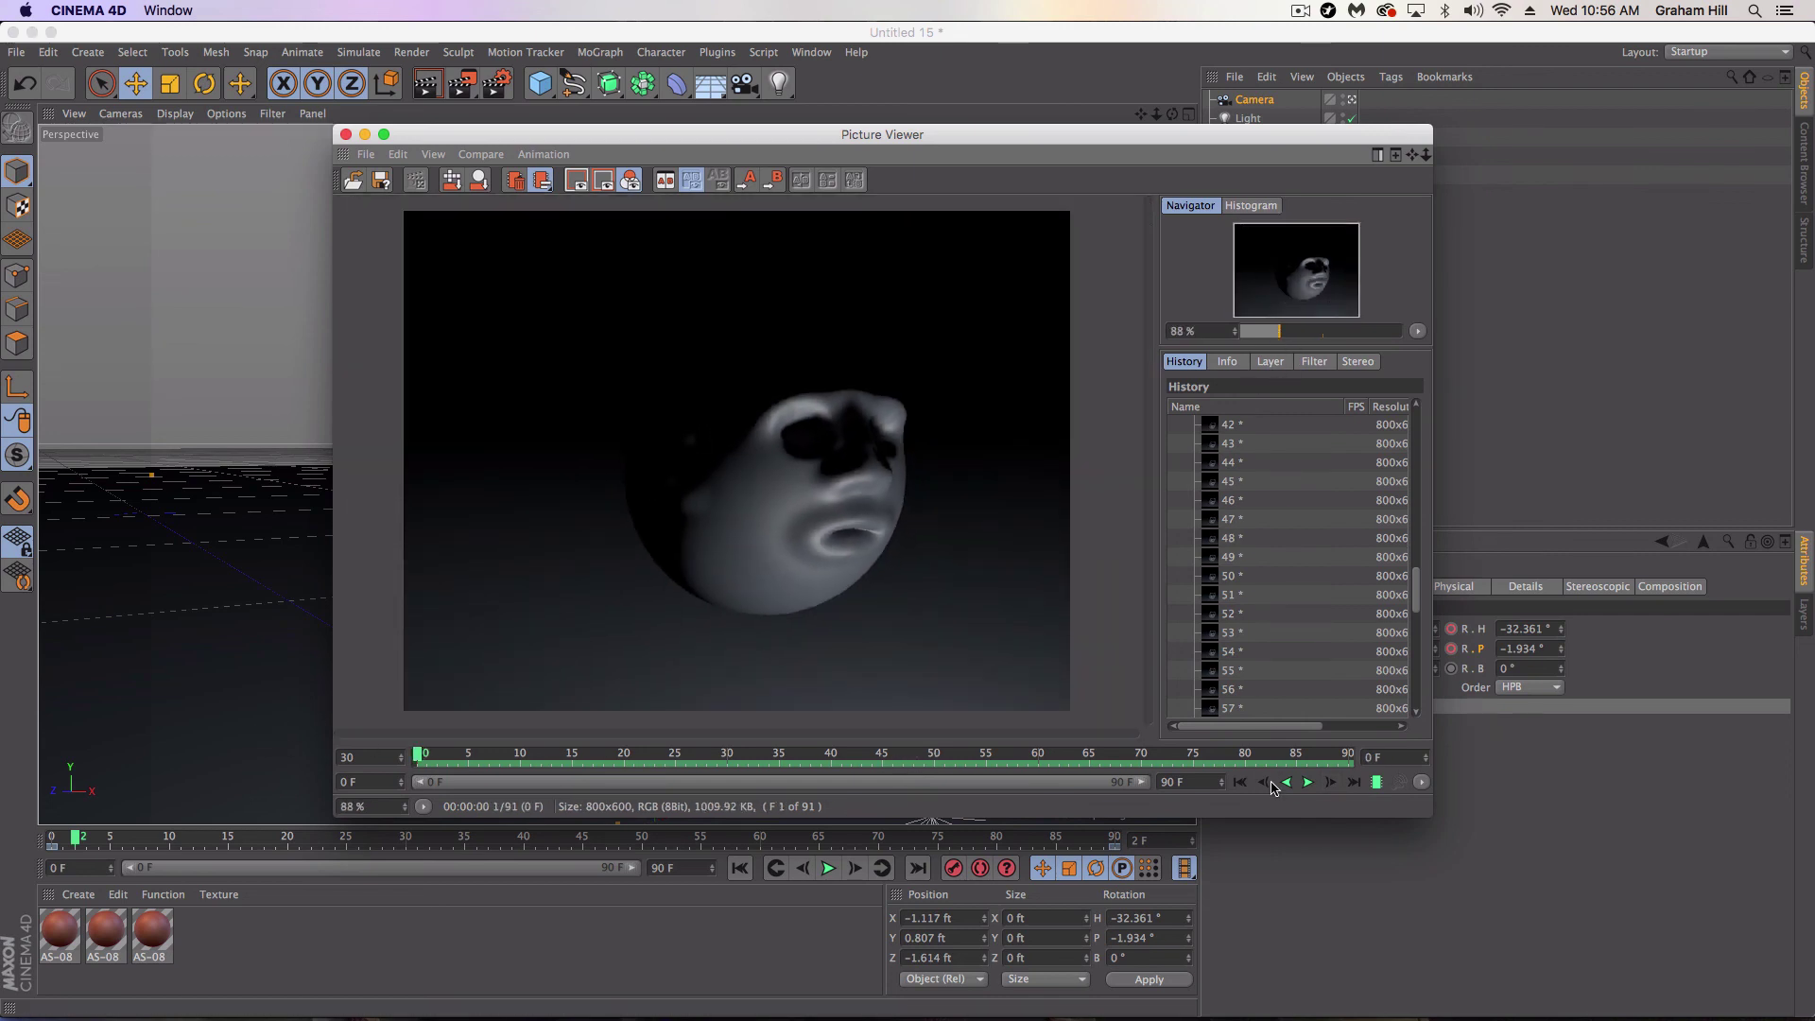
{"action": "left_click", "coordinate": [1302, 786]}
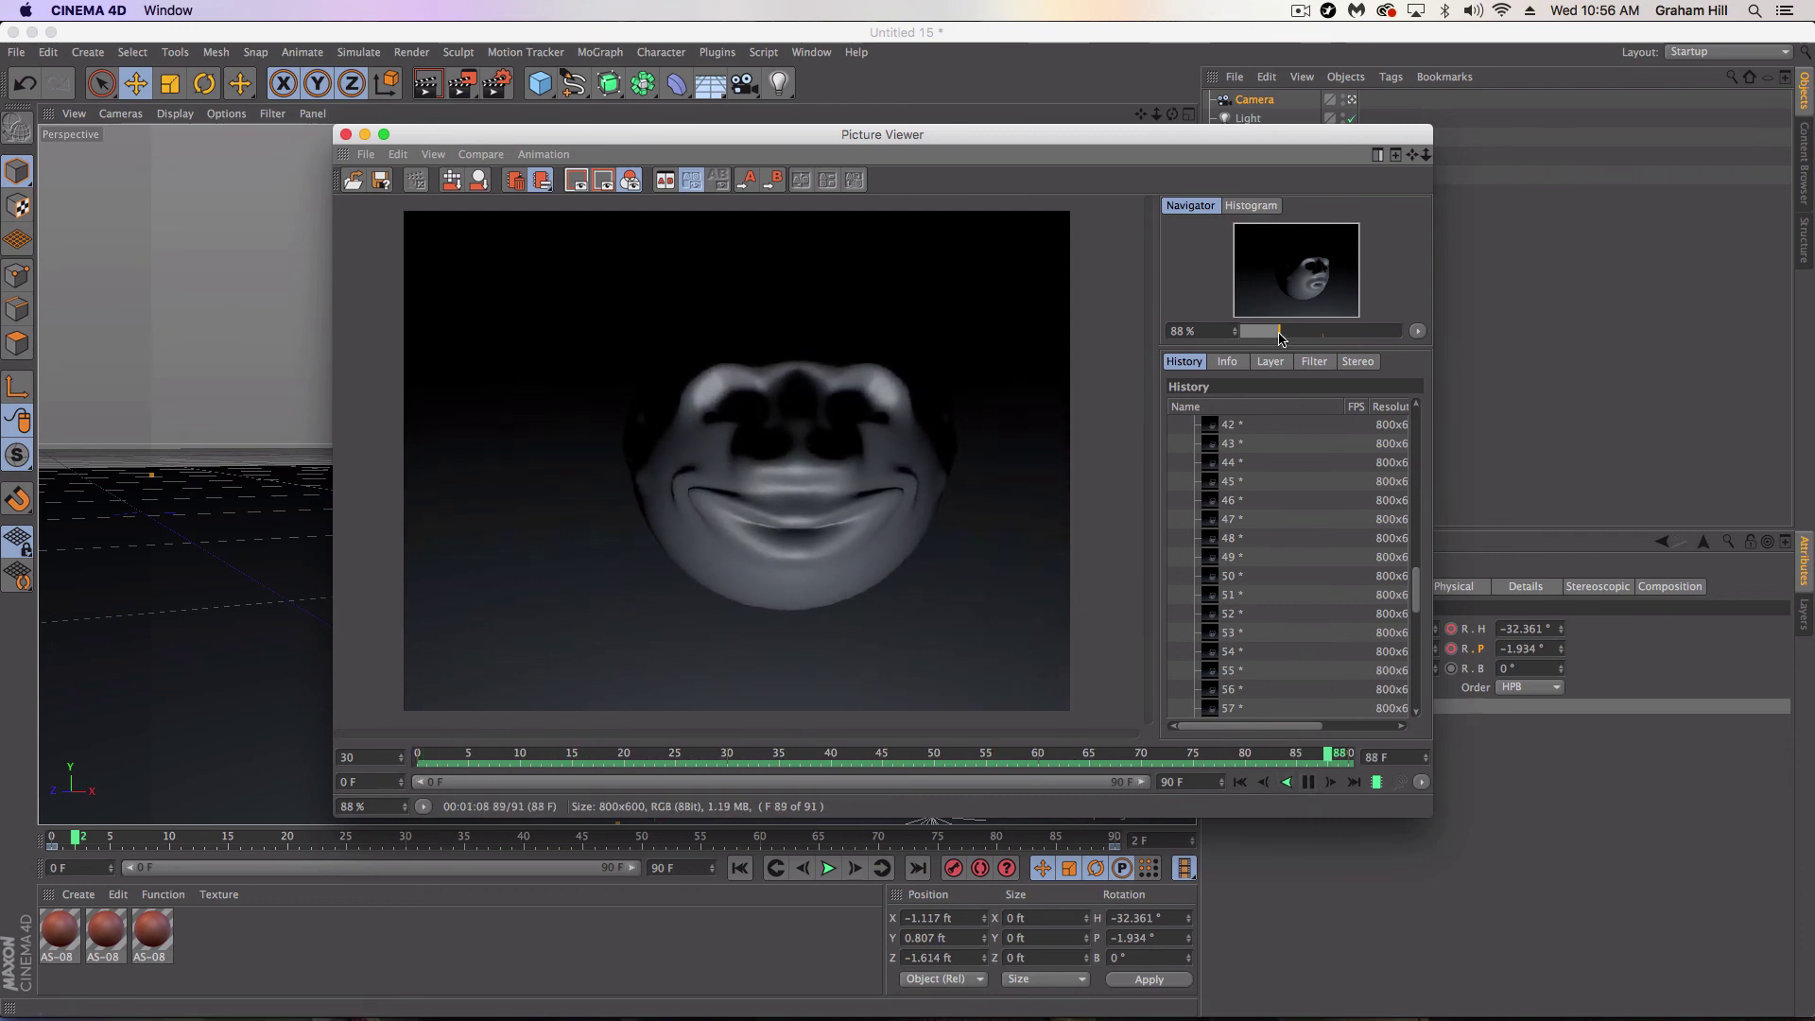
{"action": "left_click_drag", "start_coordinate": [1279, 336], "coordinate": [1275, 335]}
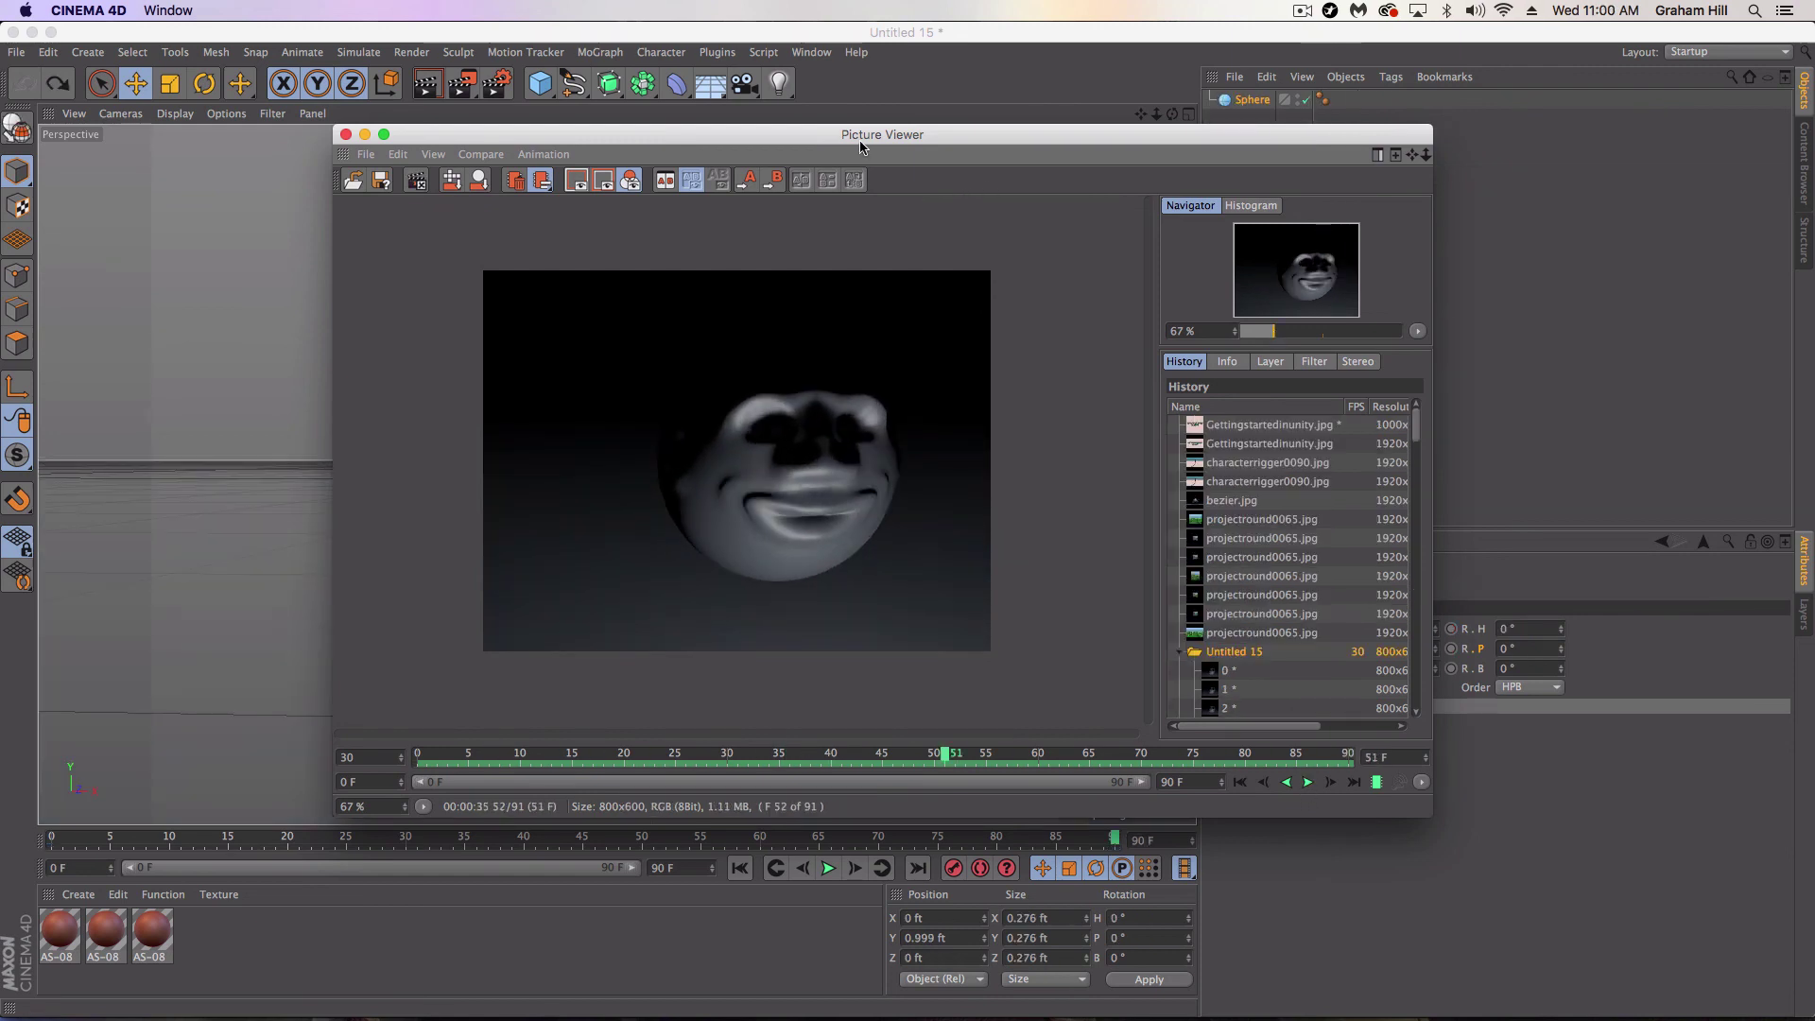
{"action": "left_click_drag", "start_coordinate": [860, 143], "coordinate": [847, 91]}
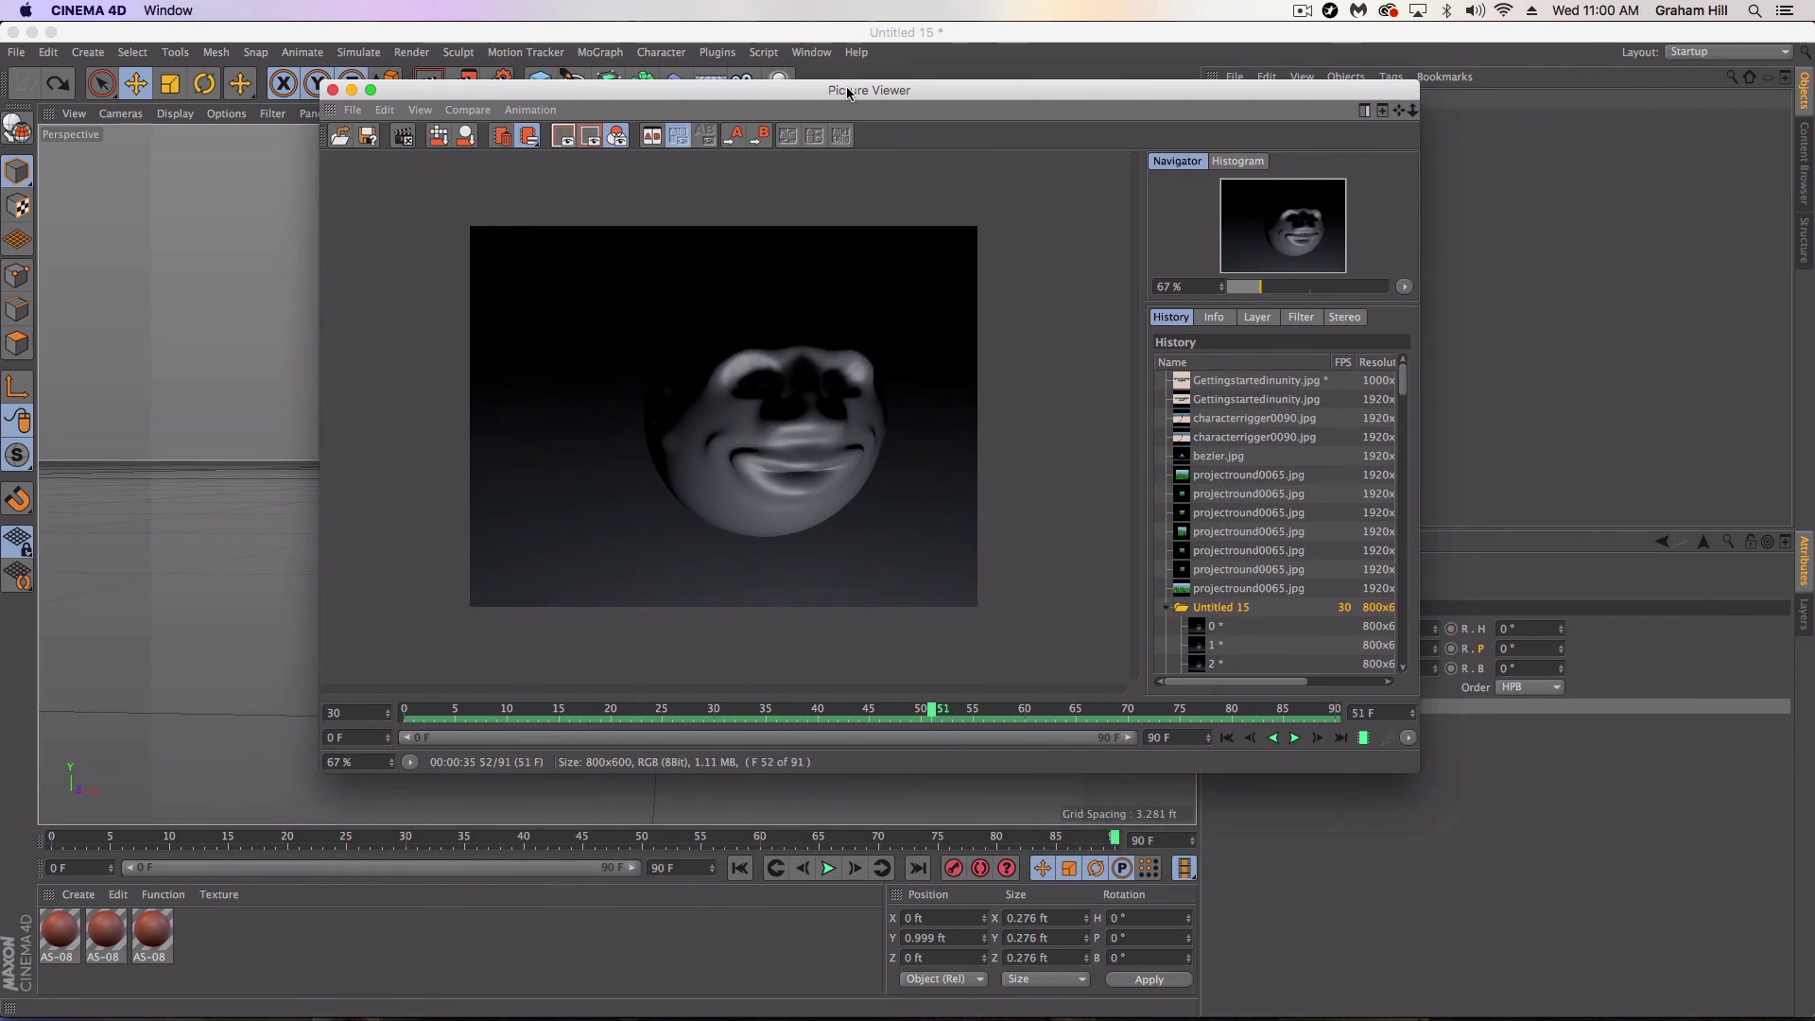